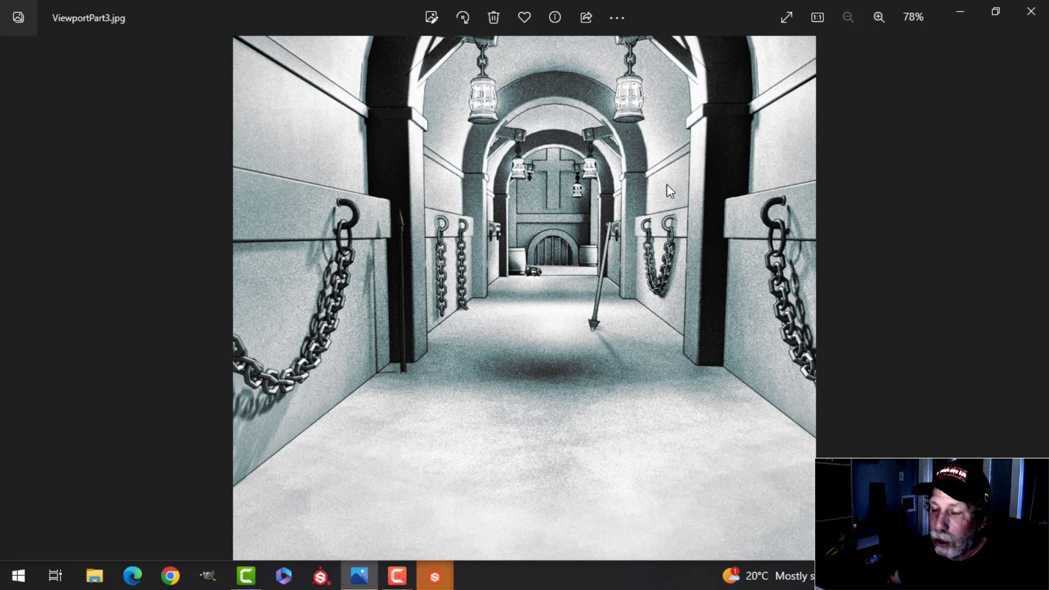
# Create a new substance graph named DungeonCorridorWallVideo from the PBR (Metallic/Roughness) template.
pyautogui.click(960, 12)
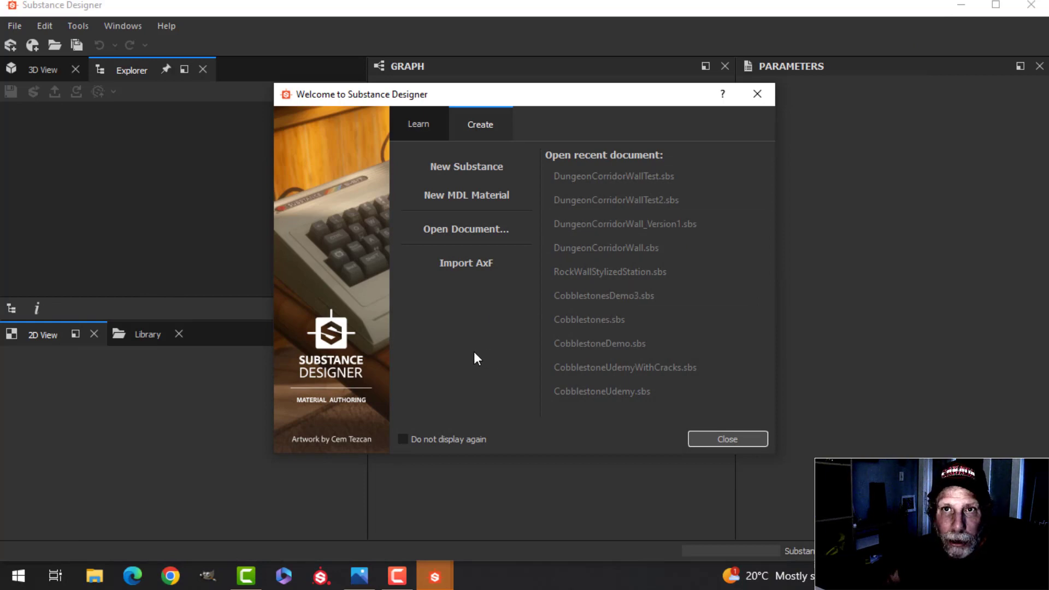
pyautogui.click(480, 168)
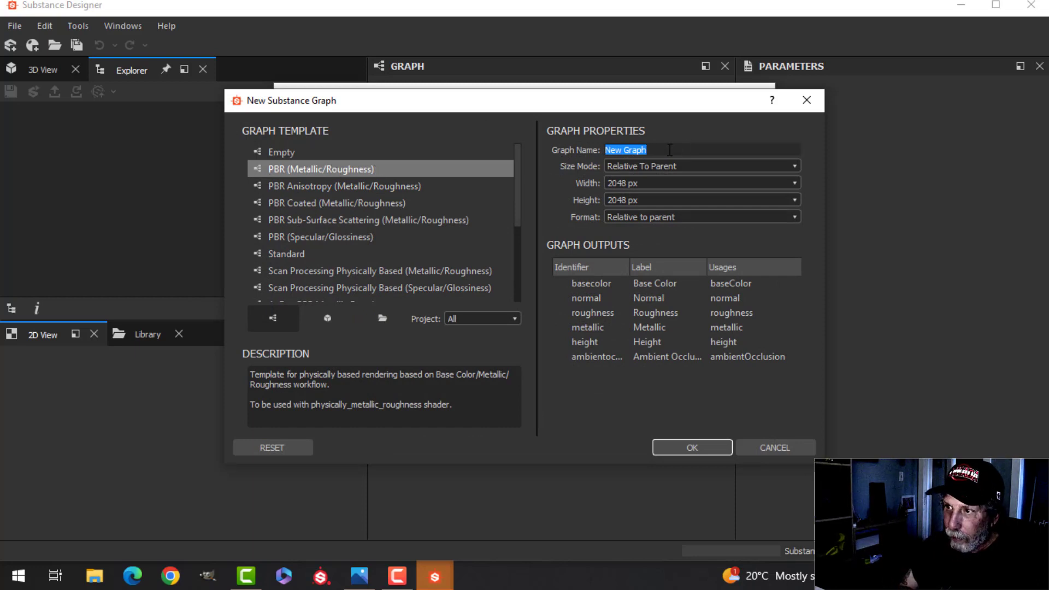
pyautogui.write('DungeonCorridorWallVideo')
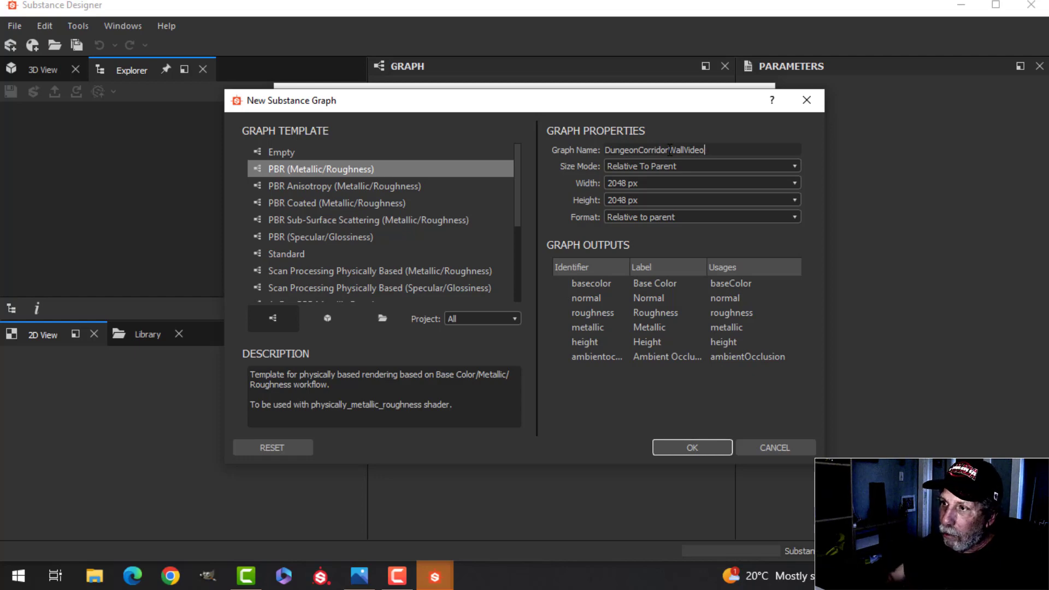
pyautogui.click(688, 450)
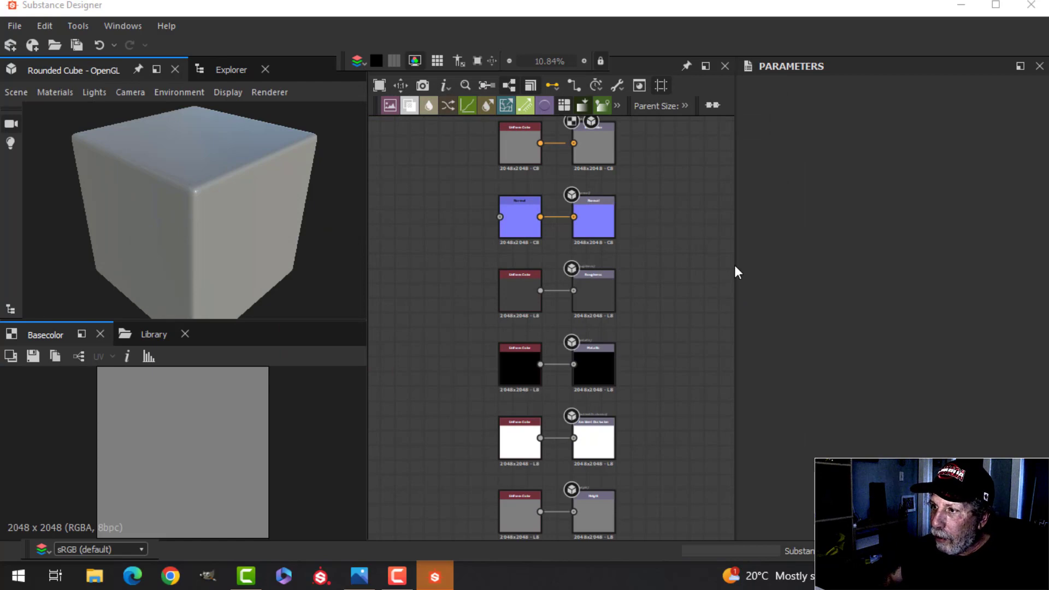
# Widen the graph area by narrowing the parameters area and the 3D and 2D views beside it.
pyautogui.moveTo(736, 265); pyautogui.dragTo(877, 260)
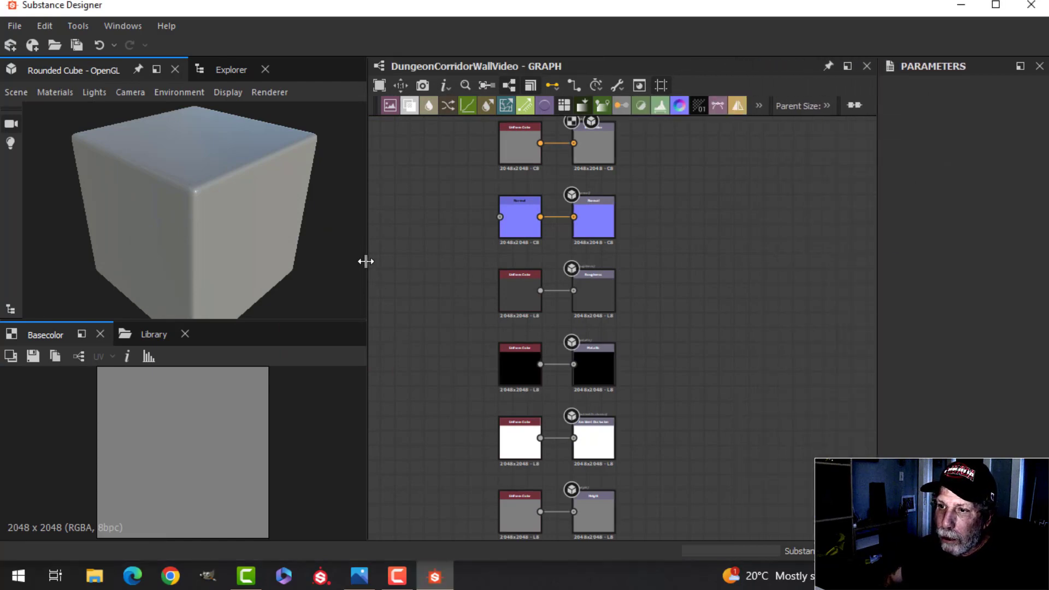
pyautogui.moveTo(369, 259); pyautogui.dragTo(288, 263)
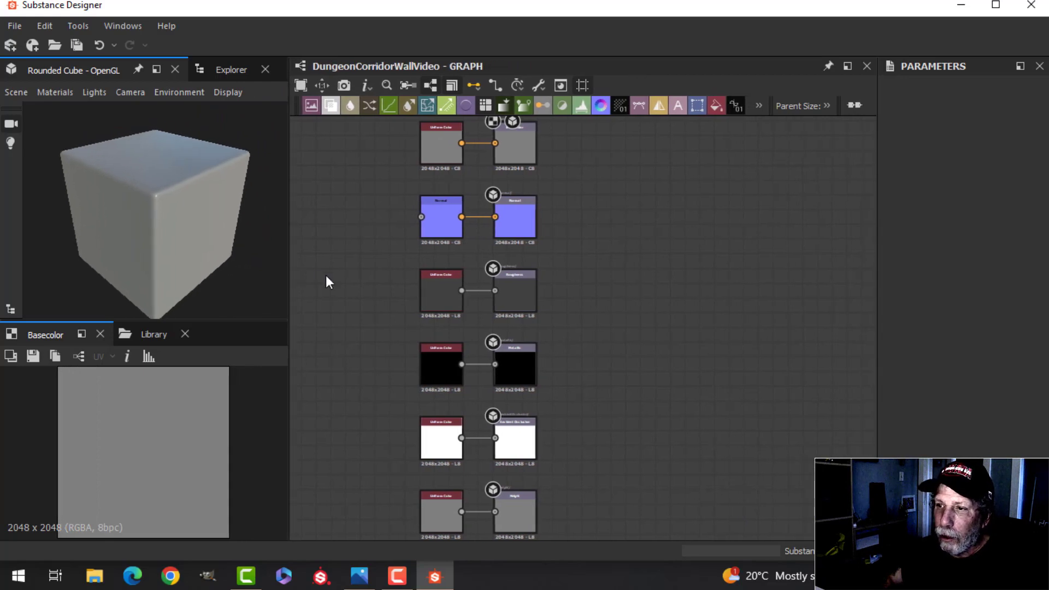
pyautogui.scroll(-2, 624, 289)
pyautogui.scroll(3, 641, 260)
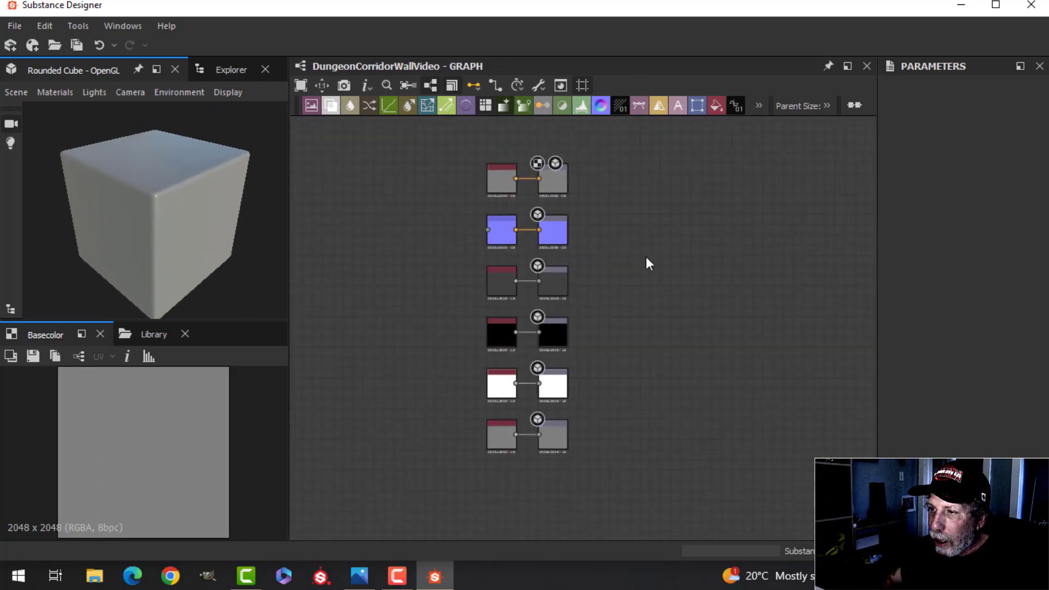
# Delete the Roughness and Metallic output nodes together with the Uniform Color nodes feeding them.
pyautogui.scroll(-1, 654, 286)
pyautogui.scroll(3, 641, 282)
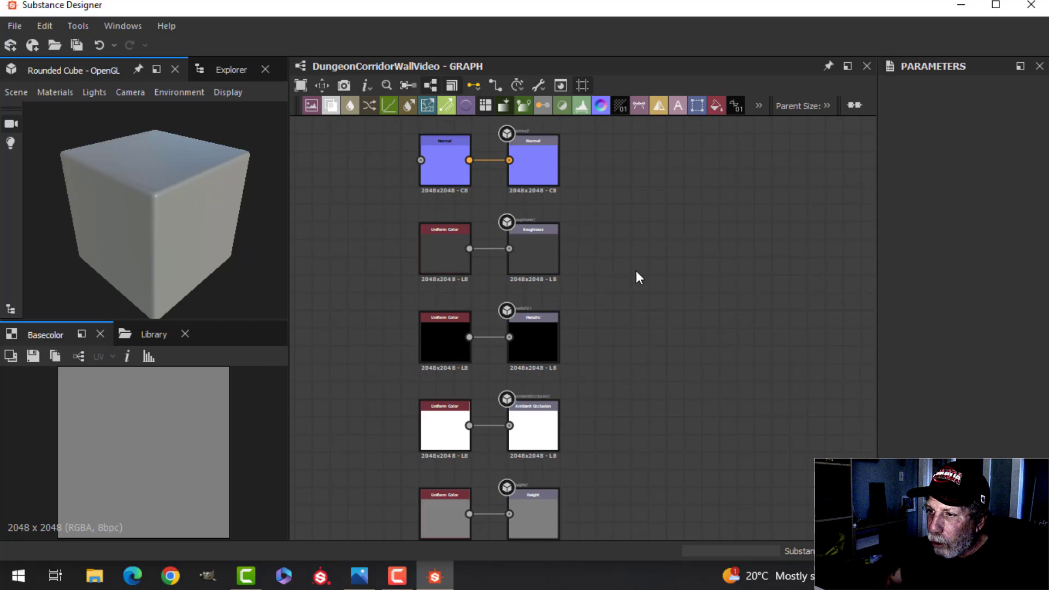
pyautogui.scroll(3, 639, 301)
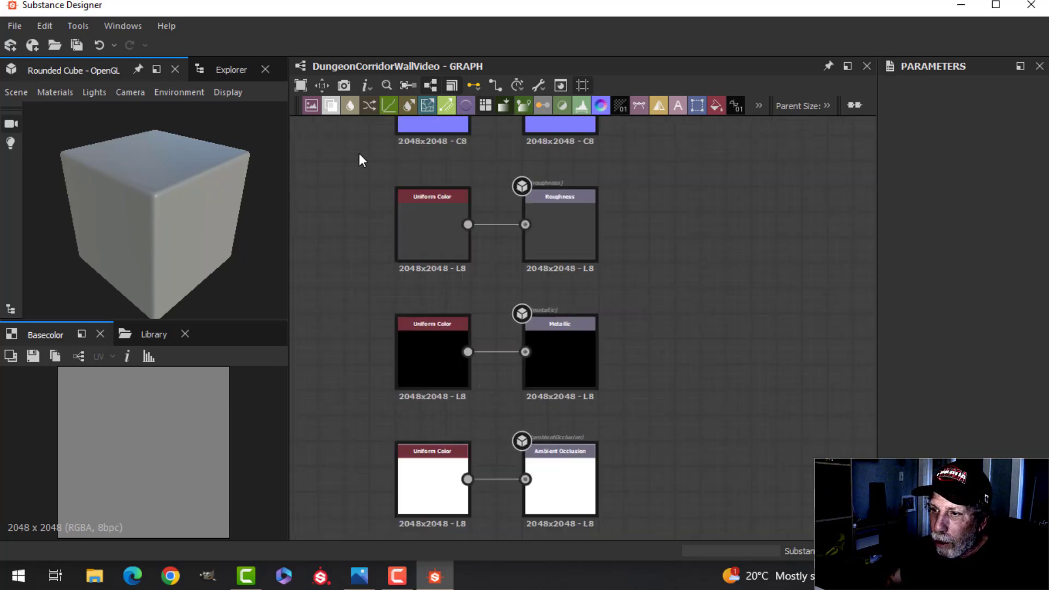
pyautogui.moveTo(360, 155); pyautogui.dragTo(659, 415)
pyautogui.press('Delete')
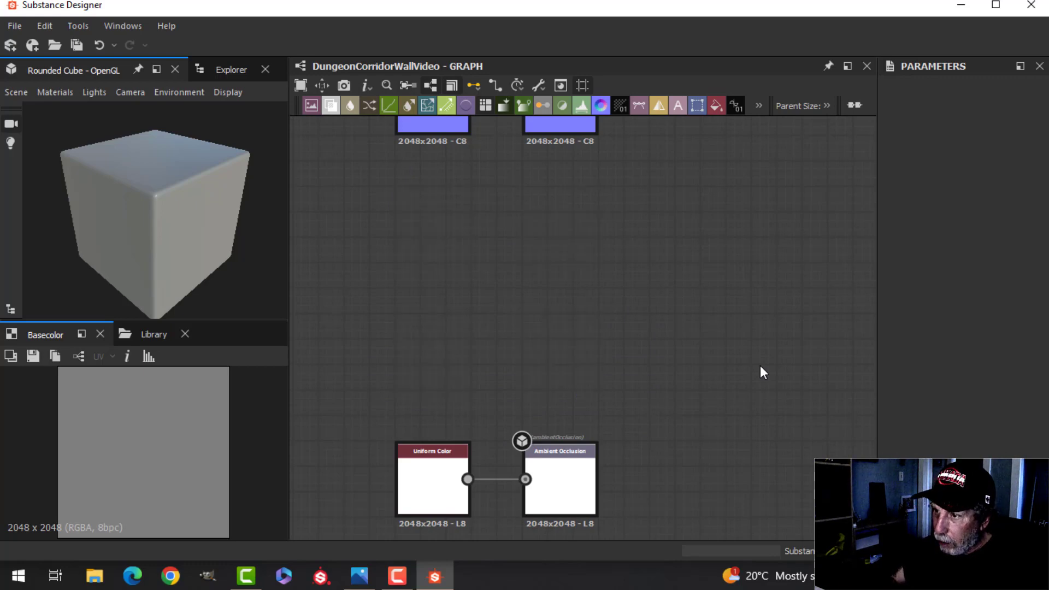
# Move the Ambient Occlusion and Height outputs with their Uniform Color nodes up to just below the Normal pair.
pyautogui.scroll(-3, 720, 378)
pyautogui.scroll(1, 716, 382)
pyautogui.moveTo(720, 375); pyautogui.dragTo(685, 288, button='middle')
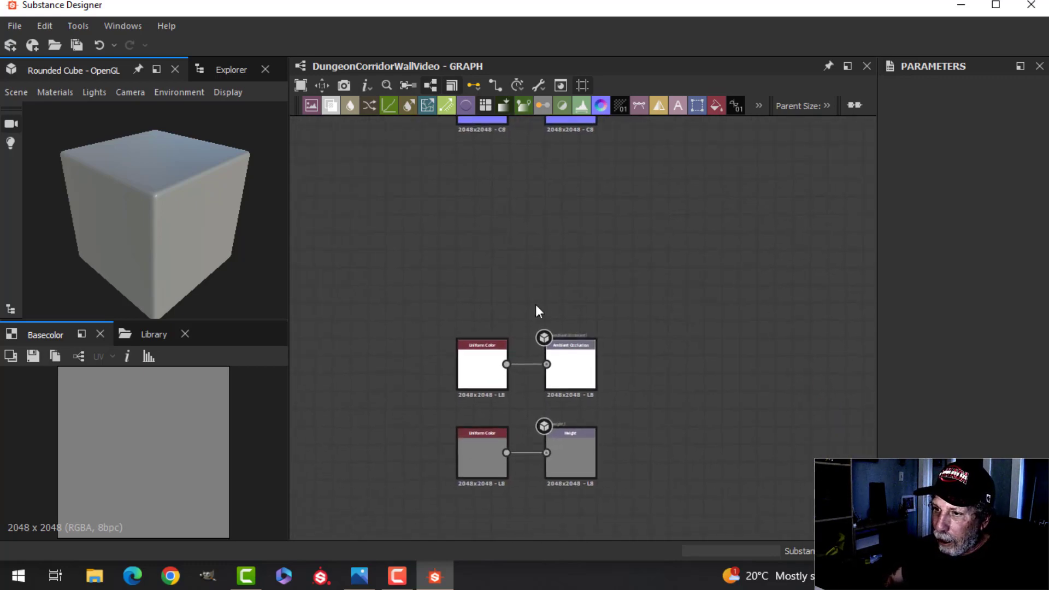
pyautogui.moveTo(411, 290); pyautogui.dragTo(666, 506)
pyautogui.moveTo(586, 368); pyautogui.dragTo(586, 182)
pyautogui.scroll(-2, 676, 200)
pyautogui.moveTo(675, 199); pyautogui.dragTo(665, 334, button='middle')
pyautogui.scroll(2, 663, 318)
pyautogui.moveTo(673, 279); pyautogui.dragTo(689, 329, button='middle')
pyautogui.scroll(1, 688, 323)
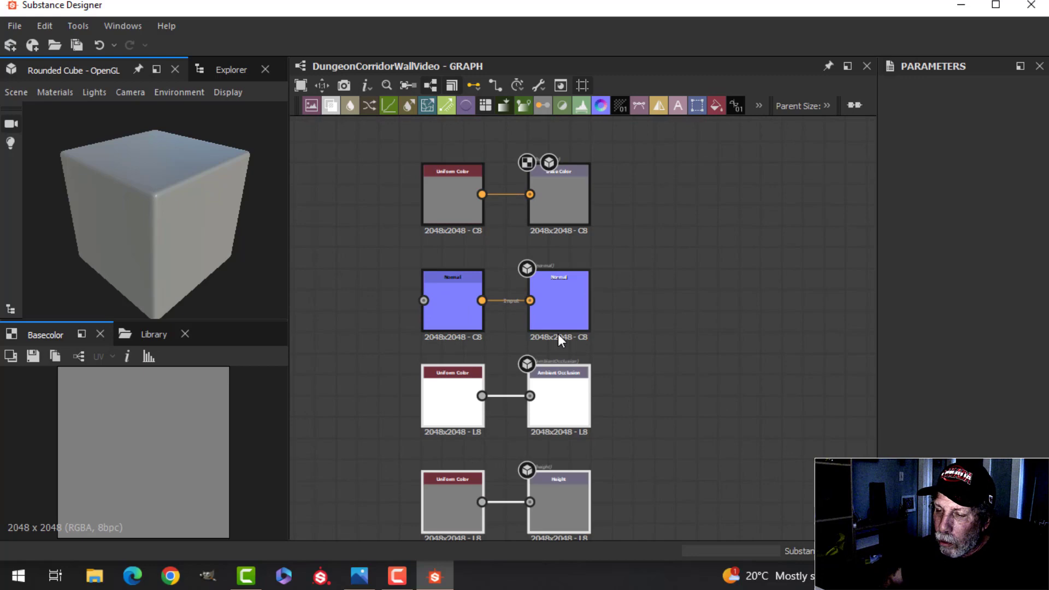
# Delete the white Uniform Color node feeding the Ambient Occlusion output.
pyautogui.scroll(-2, 678, 399)
pyautogui.scroll(2, 687, 389)
pyautogui.moveTo(678, 399); pyautogui.dragTo(743, 393, button='middle')
pyautogui.scroll(-1, 743, 394)
pyautogui.click(515, 373)
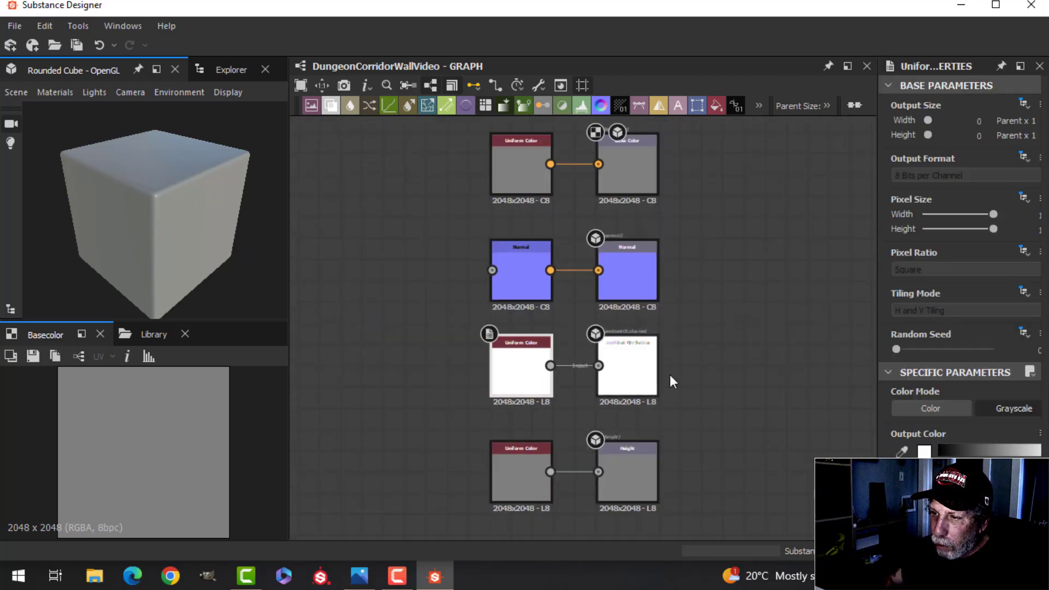
pyautogui.scroll(2, 528, 368)
pyautogui.scroll(1, 530, 371)
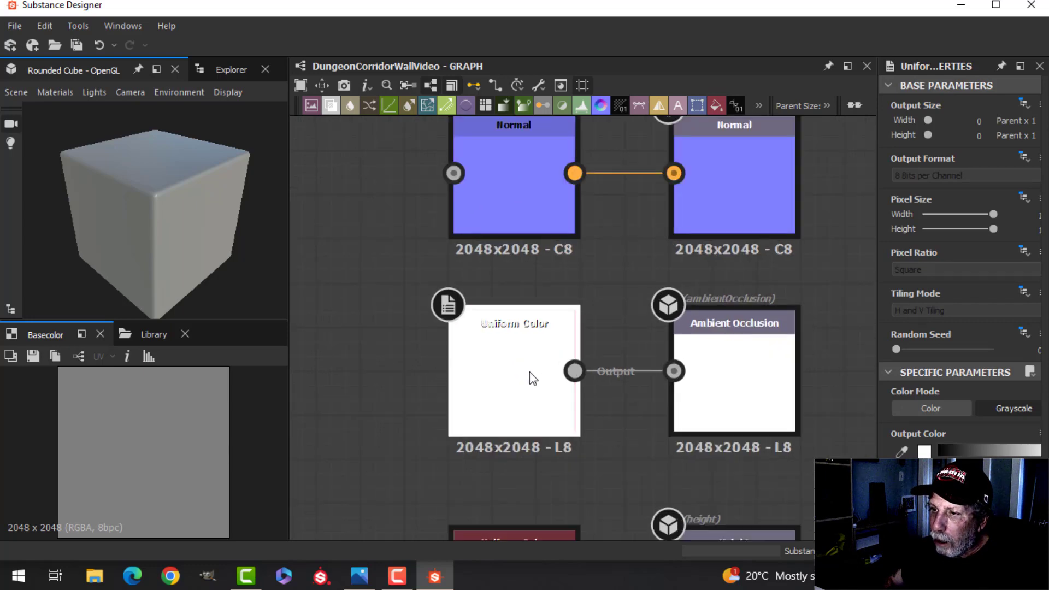
pyautogui.press('Delete')
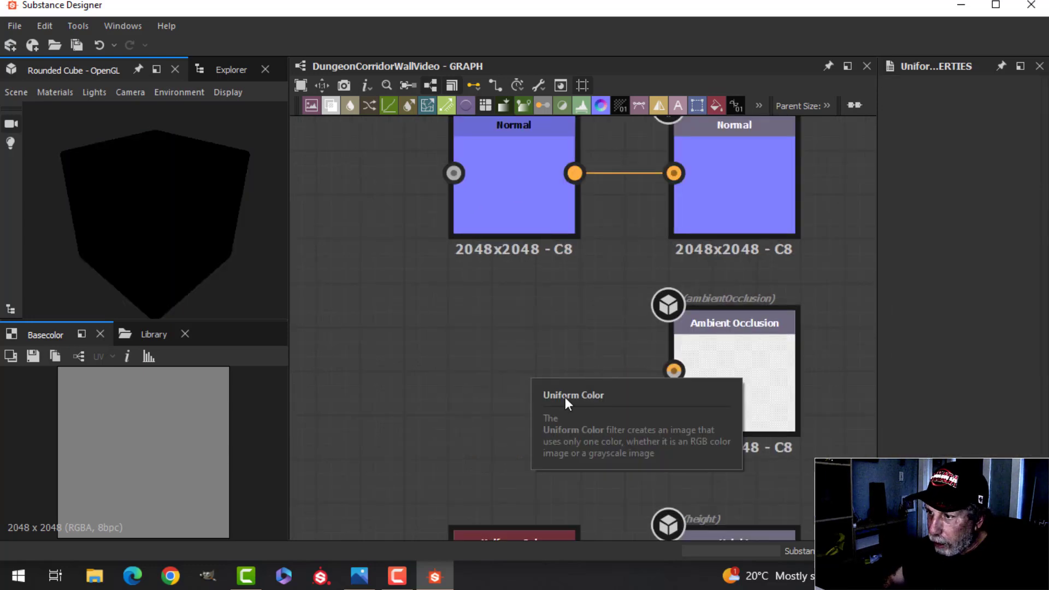
# Add an Ambient Occlusion (HBAO) node connected to the Ambient Occlusion output and align it beside that output.
pyautogui.moveTo(680, 370); pyautogui.dragTo(614, 368)
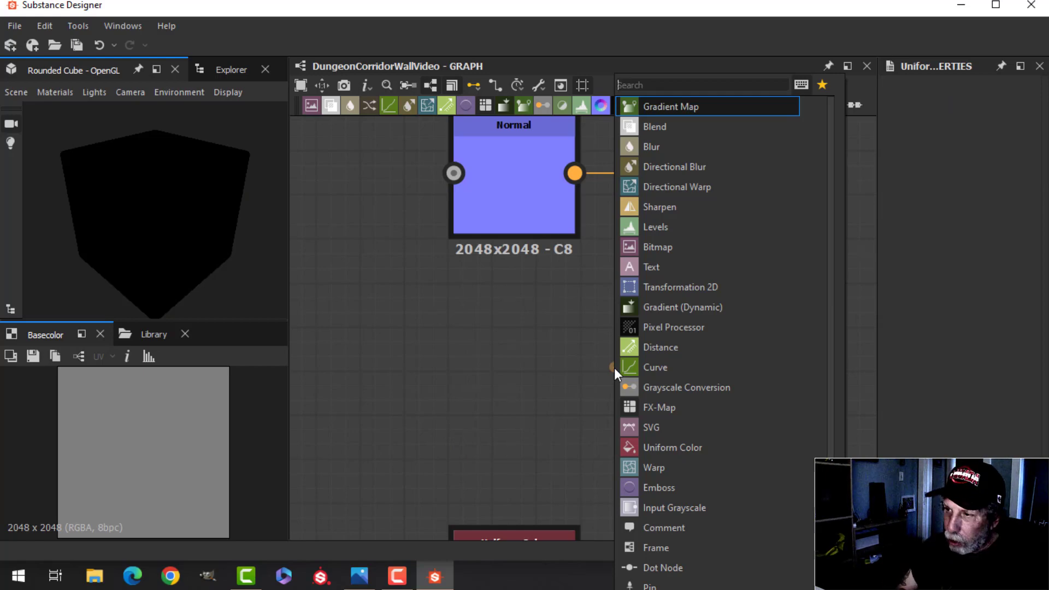
pyautogui.write('ambi')
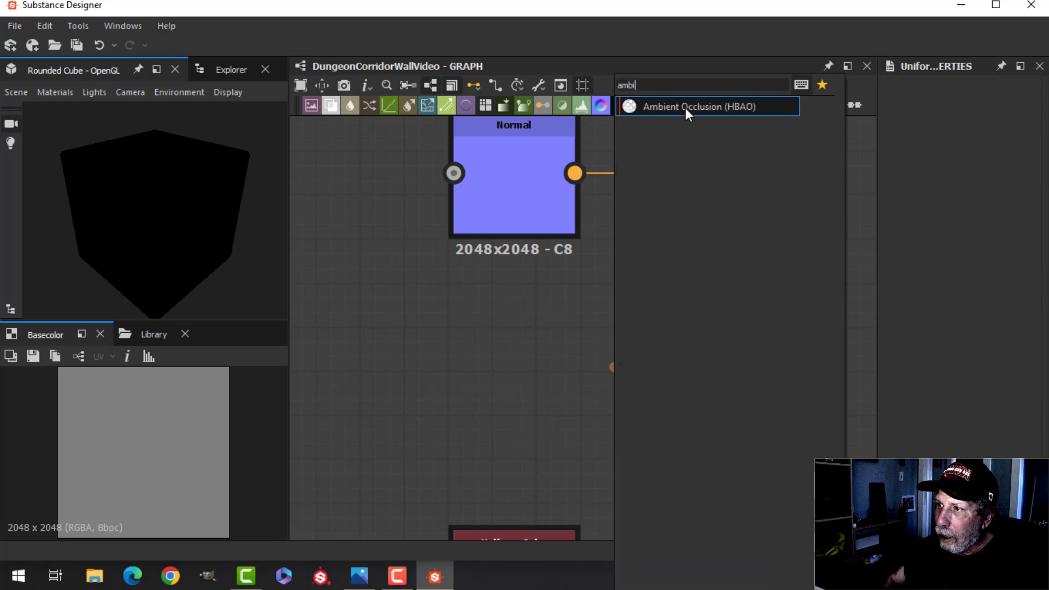
pyautogui.click(686, 107)
pyautogui.moveTo(556, 367); pyautogui.dragTo(524, 385)
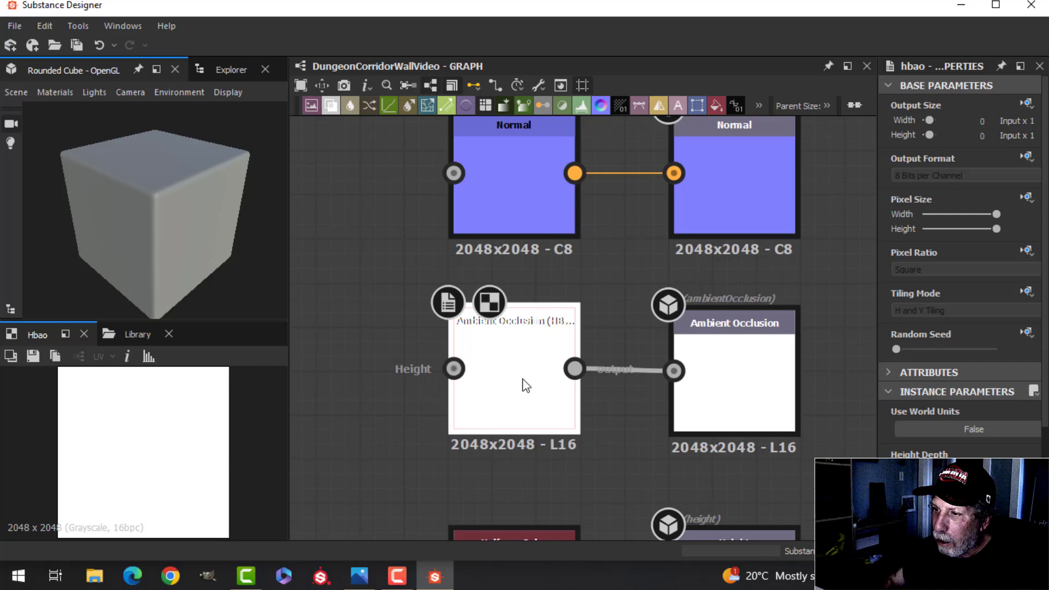
# Set the Normal node's normal format to OpenGL and its intensity to 8.
pyautogui.scroll(-3, 612, 372)
pyautogui.scroll(-1, 615, 317)
pyautogui.moveTo(615, 317); pyautogui.dragTo(599, 323, button='middle')
pyautogui.scroll(1, 599, 323)
pyautogui.click(532, 228)
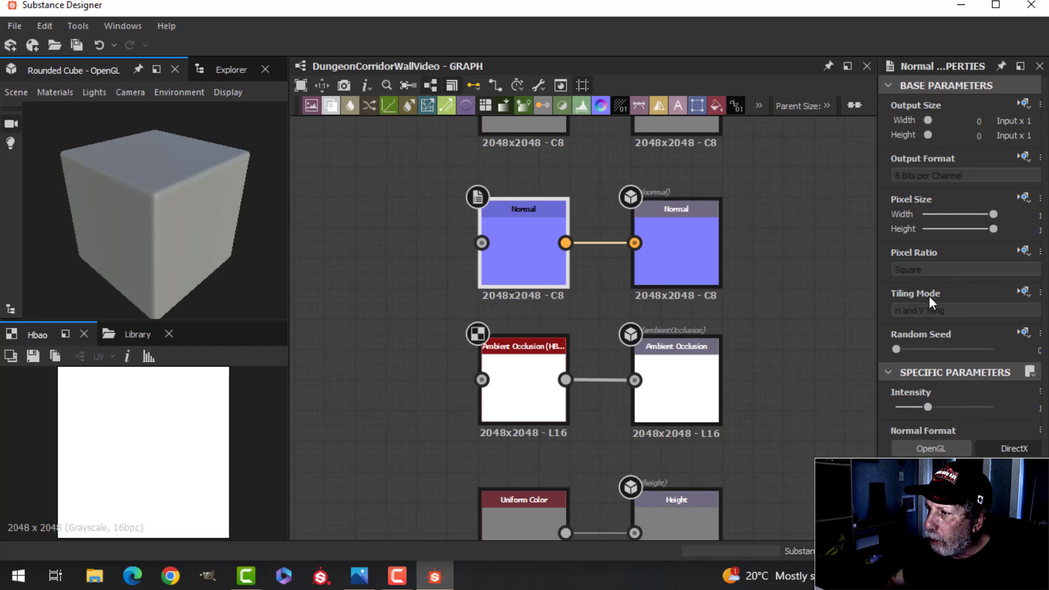
pyautogui.click(941, 448)
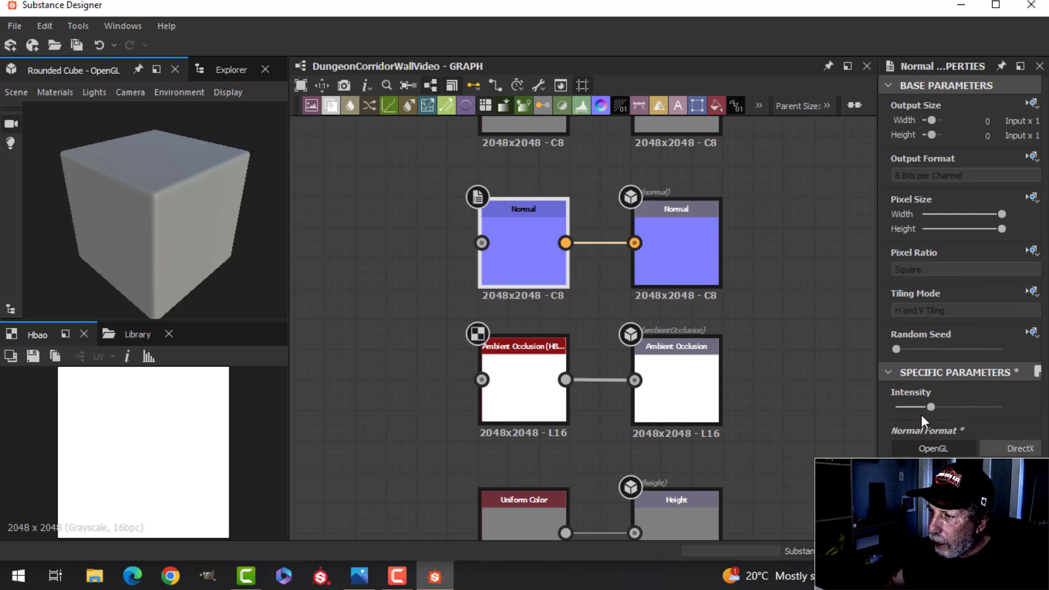
pyautogui.moveTo(877, 399); pyautogui.dragTo(836, 402)
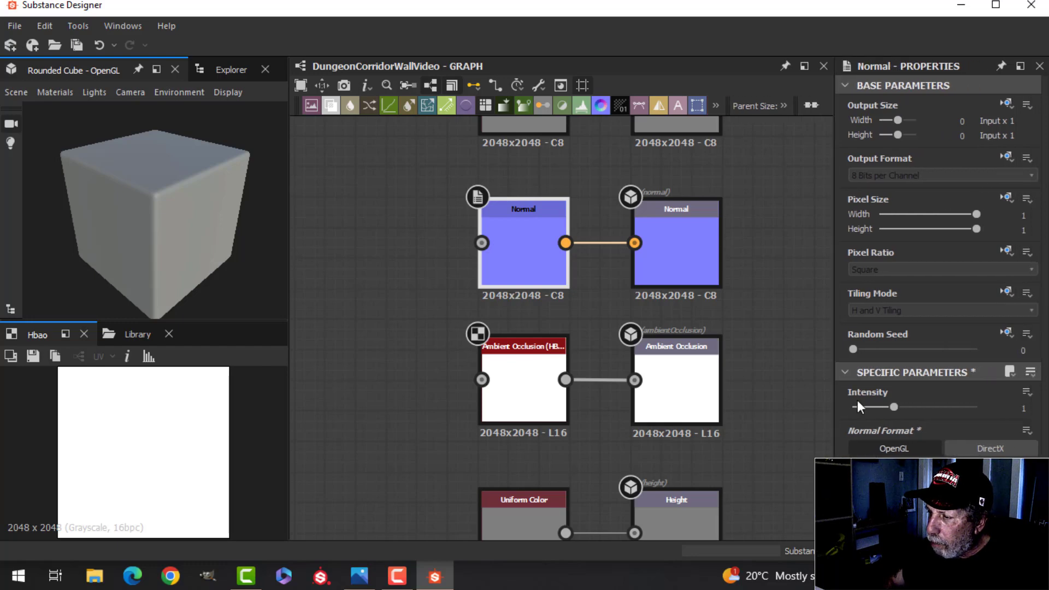
pyautogui.doubleClick(1025, 408)
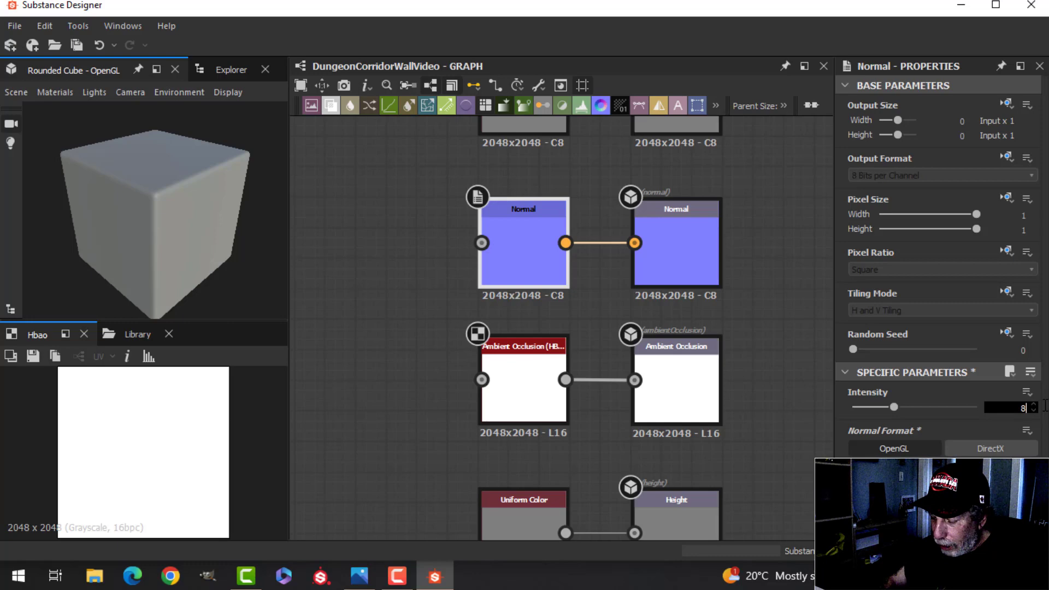
pyautogui.write('8')
pyautogui.press('Return')
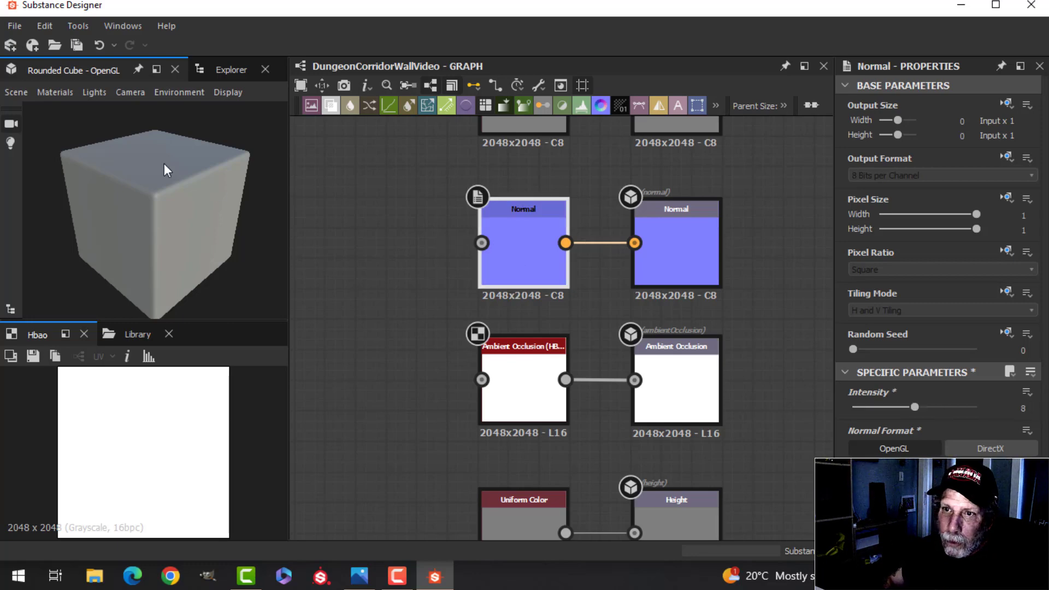
# Edit the 3D view's default material and set DirectX Normal to False.
pyautogui.click(49, 94)
pyautogui.moveTo(71, 109)
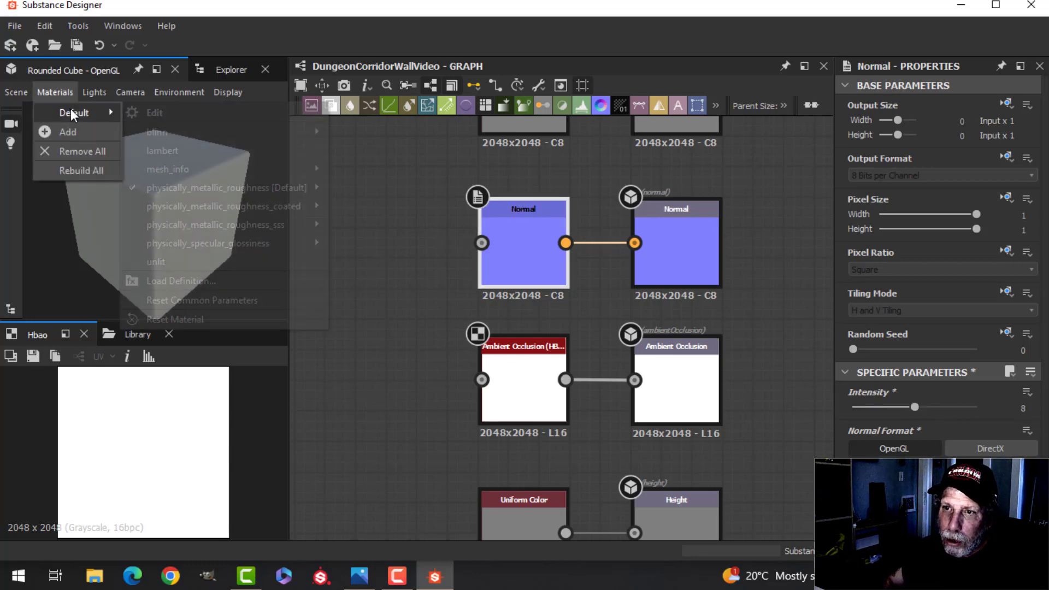
pyautogui.click(159, 111)
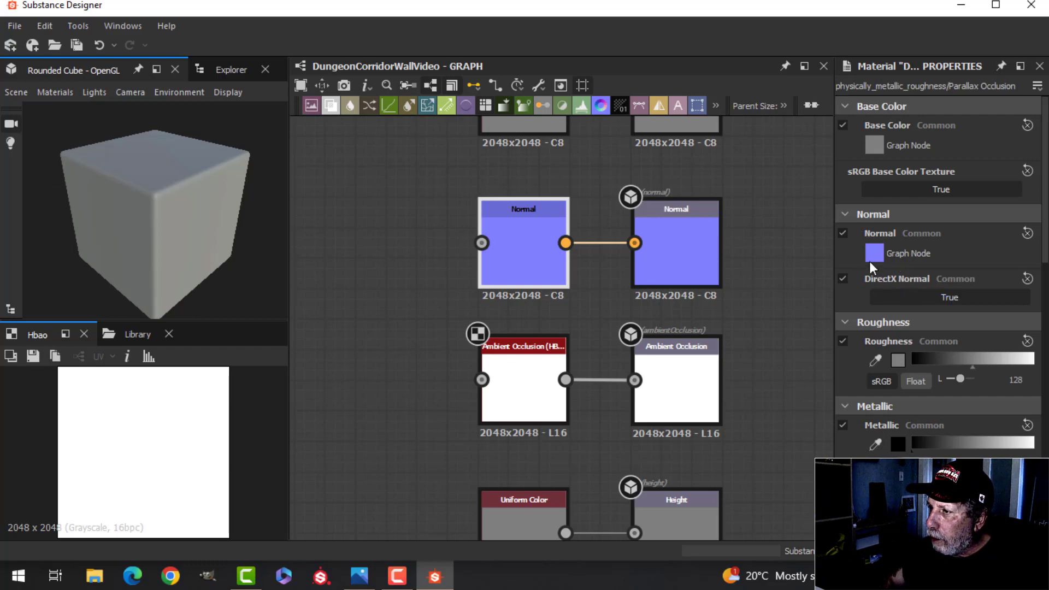
pyautogui.click(934, 297)
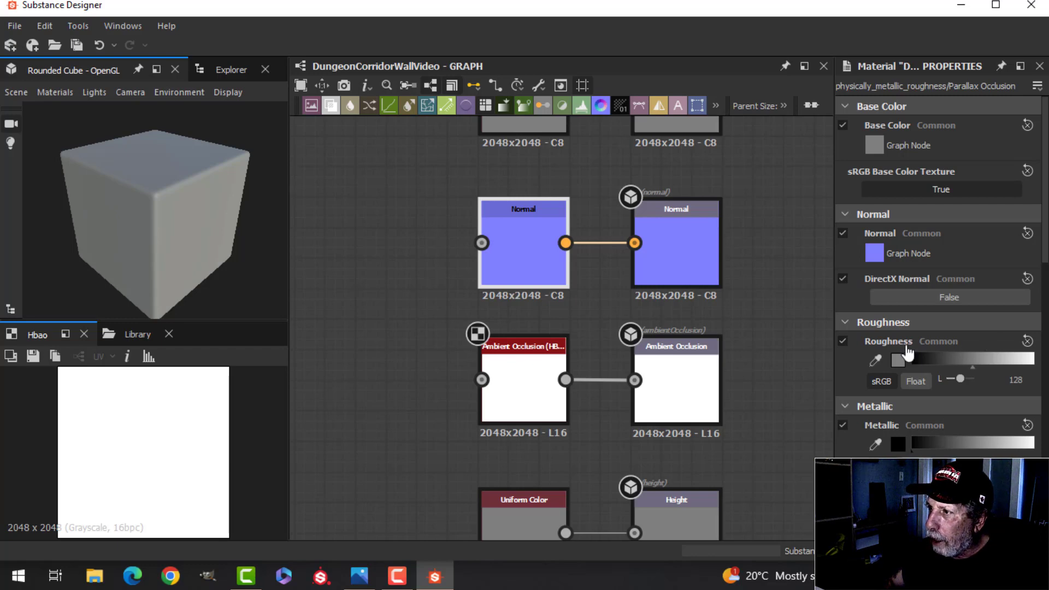
# Save the unsaved package as DungeonCorridorWallVideo.sbs in the DUNGEON folder and return to the 3D view.
pyautogui.click(221, 68)
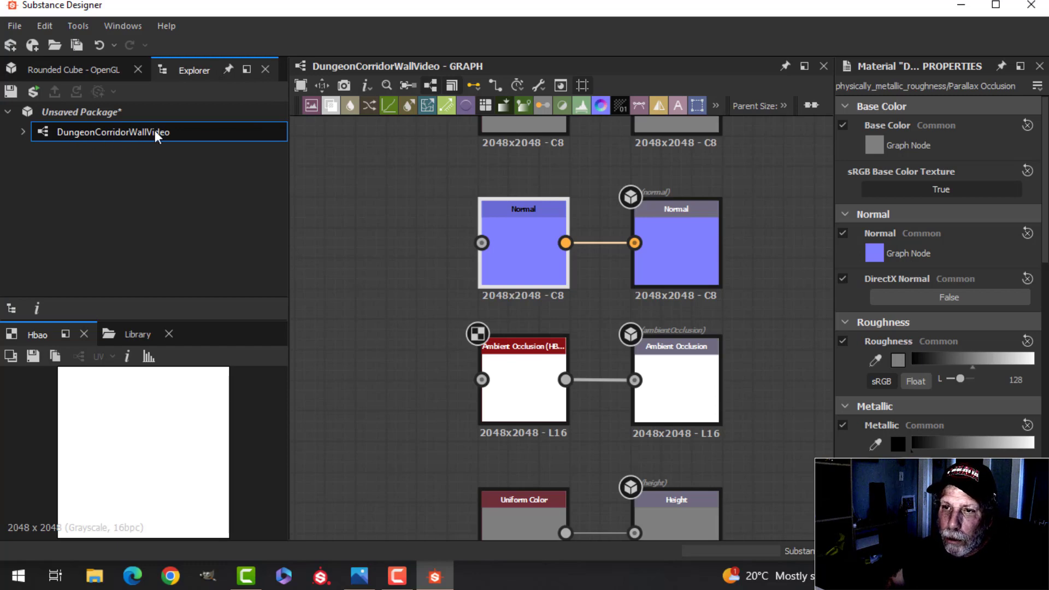
pyautogui.rightClick(100, 111)
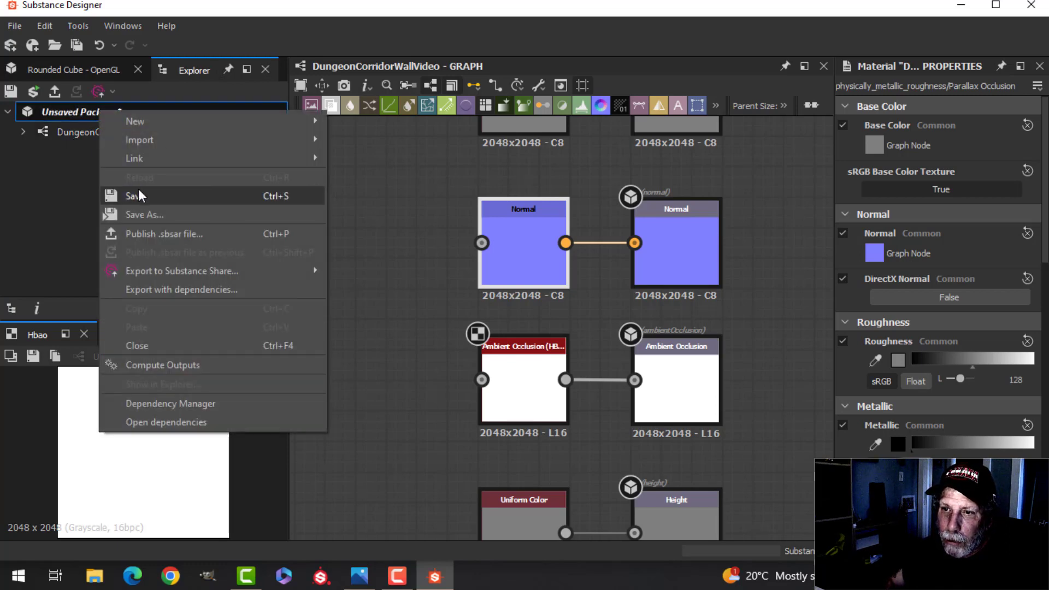
pyautogui.click(138, 197)
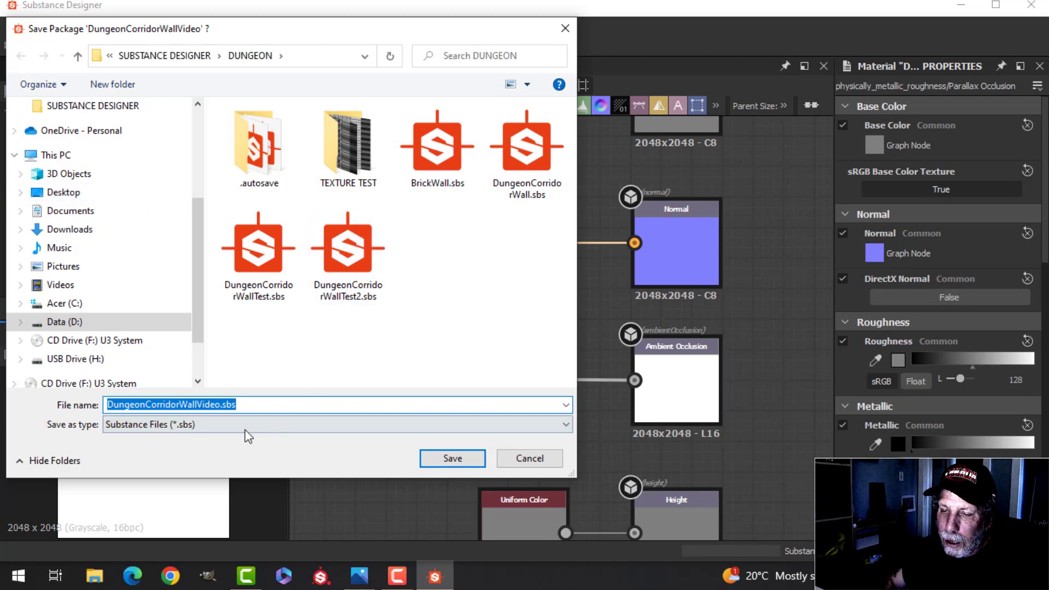
pyautogui.click(453, 459)
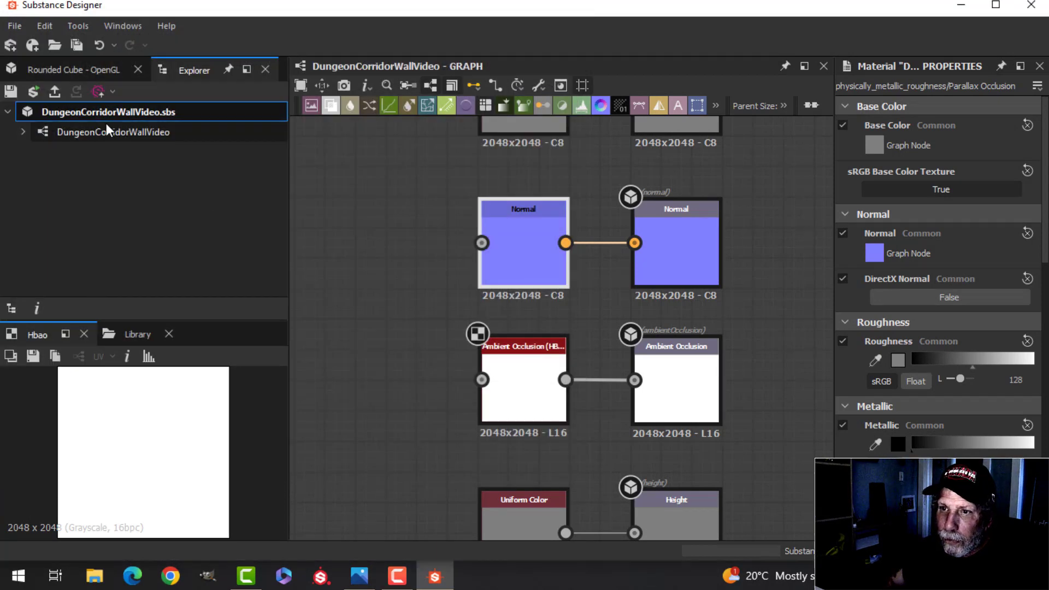
pyautogui.click(84, 69)
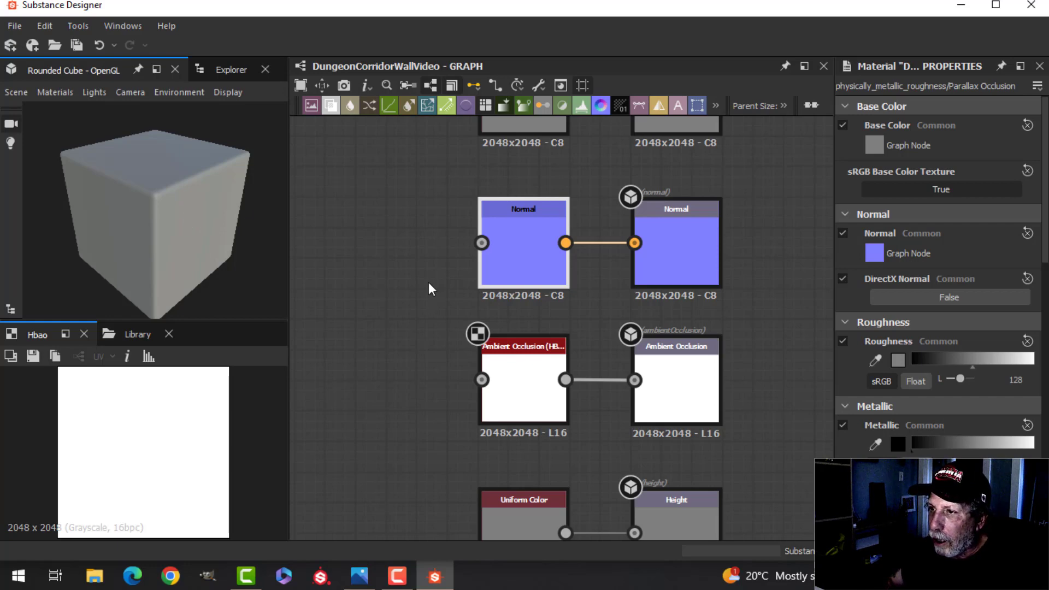
# Add a Tile Generator node in the empty graph space ahead of the output nodes.
pyautogui.scroll(-3, 424, 281)
pyautogui.moveTo(398, 258); pyautogui.dragTo(438, 276, button='middle')
pyautogui.scroll(-1, 417, 281)
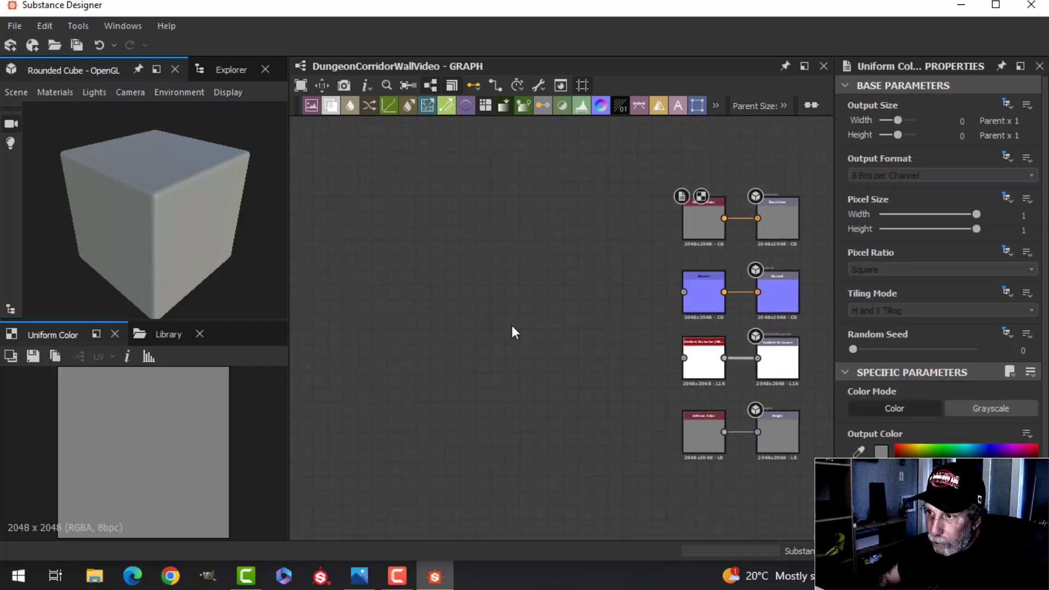
pyautogui.press('space')
pyautogui.write('tile')
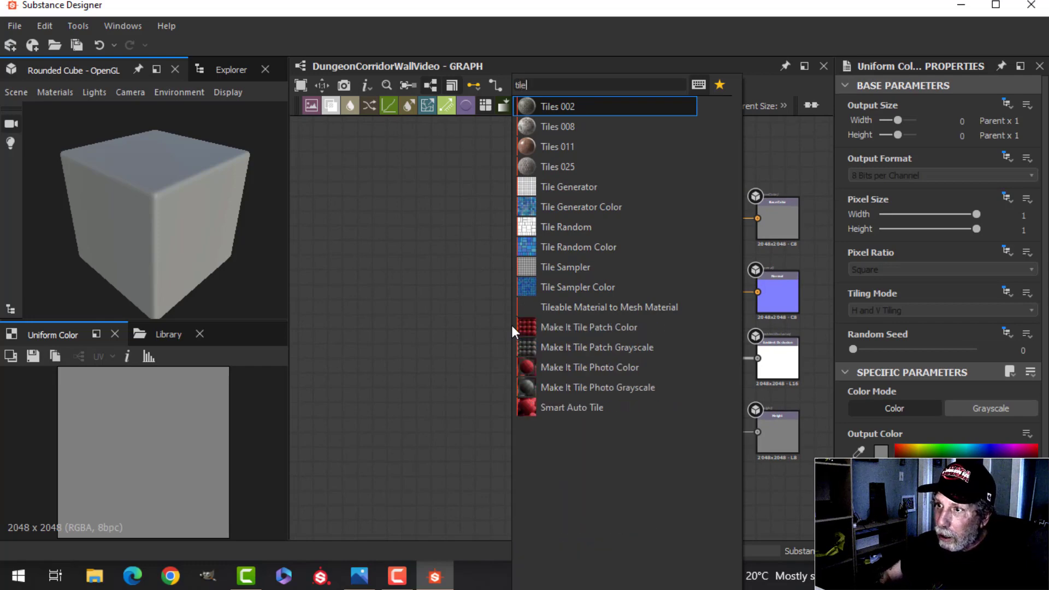
pyautogui.click(588, 188)
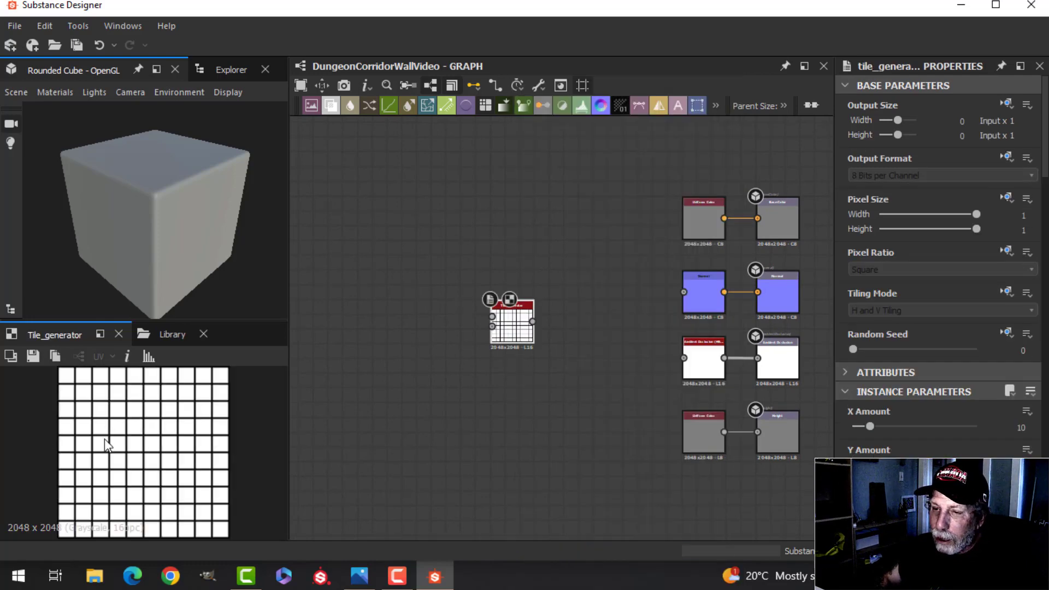
pyautogui.scroll(3, 475, 364)
pyautogui.scroll(-4, 494, 363)
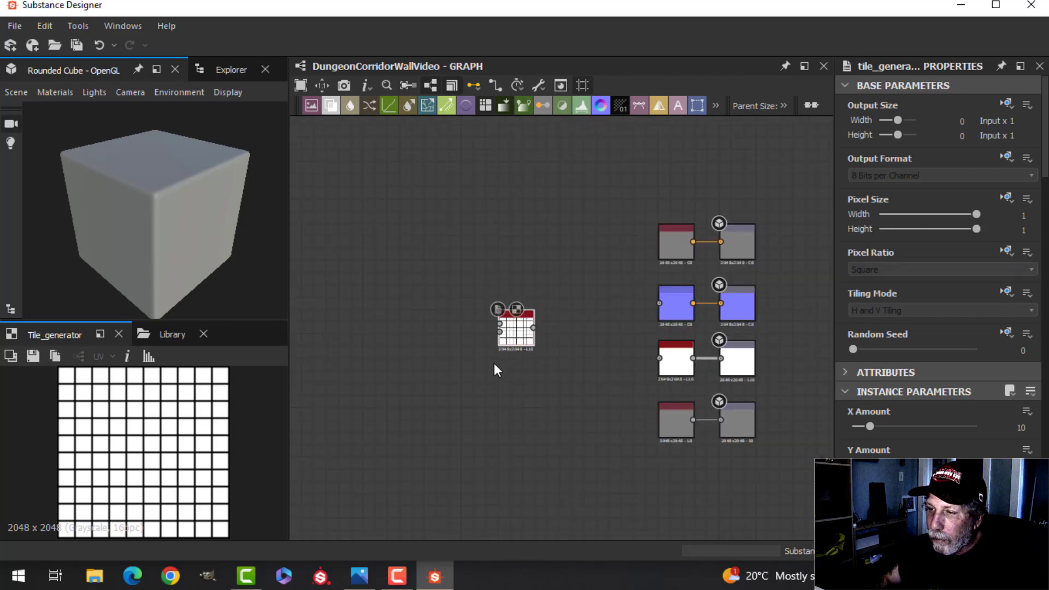
# Move the Tile Generator node farther away from the output nodes into open graph space.
pyautogui.moveTo(503, 363); pyautogui.dragTo(597, 375, button='middle')
pyautogui.moveTo(605, 342); pyautogui.dragTo(427, 338)
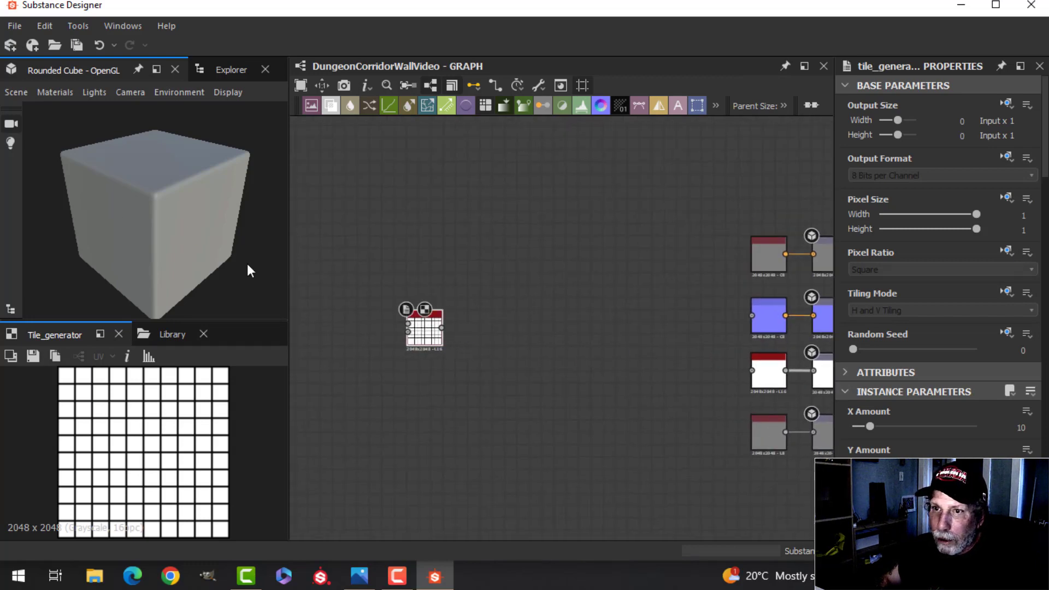
pyautogui.scroll(3, 494, 343)
pyautogui.moveTo(494, 344); pyautogui.dragTo(561, 339, button='middle')
pyautogui.scroll(-1, 575, 342)
pyautogui.scroll(2, 565, 340)
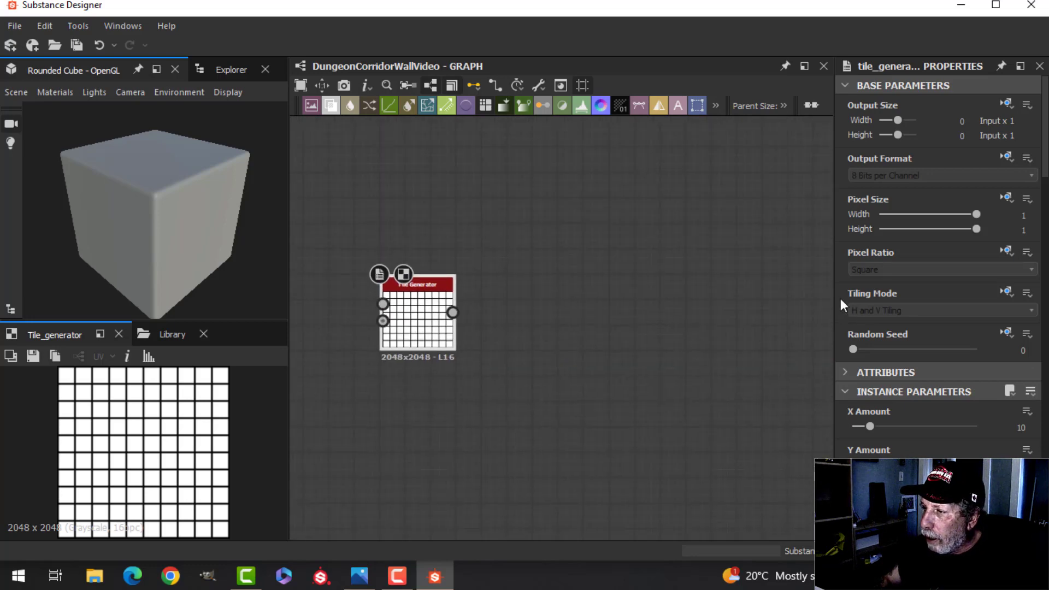
# Widen the properties area and set the Tile Generator's X Amount to 4 and Y Amount to 6.
pyautogui.moveTo(832, 291); pyautogui.dragTo(797, 292)
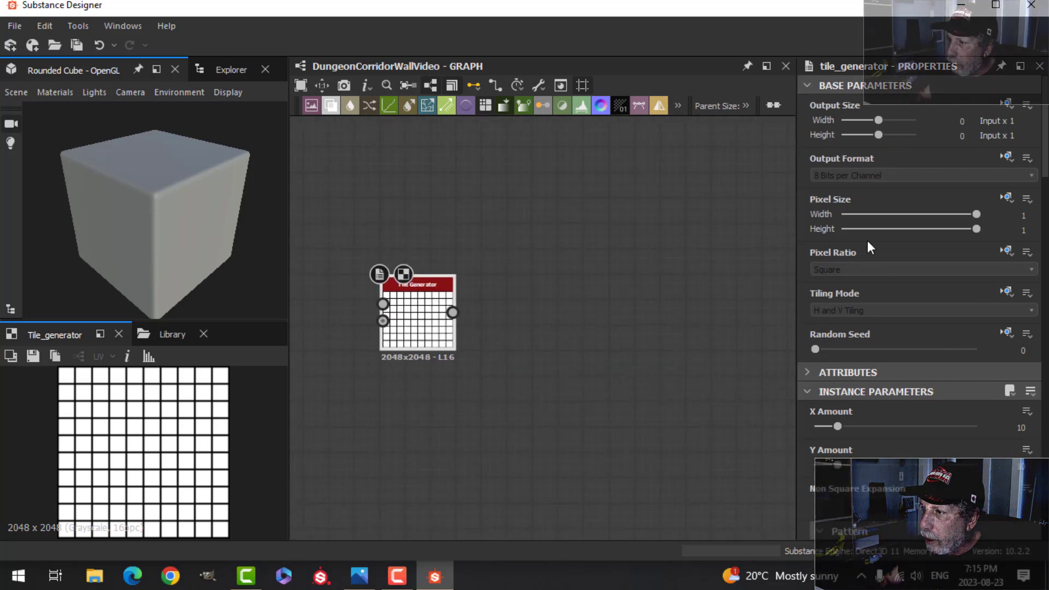
pyautogui.scroll(-2, 918, 399)
pyautogui.scroll(-1, 916, 401)
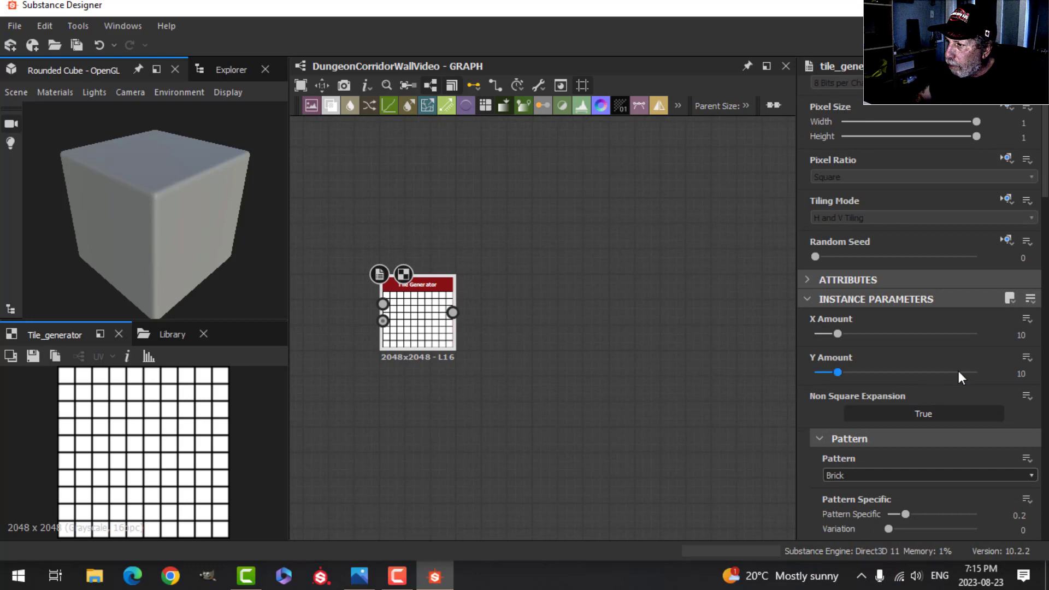
pyautogui.doubleClick(1015, 340)
pyautogui.write('4')
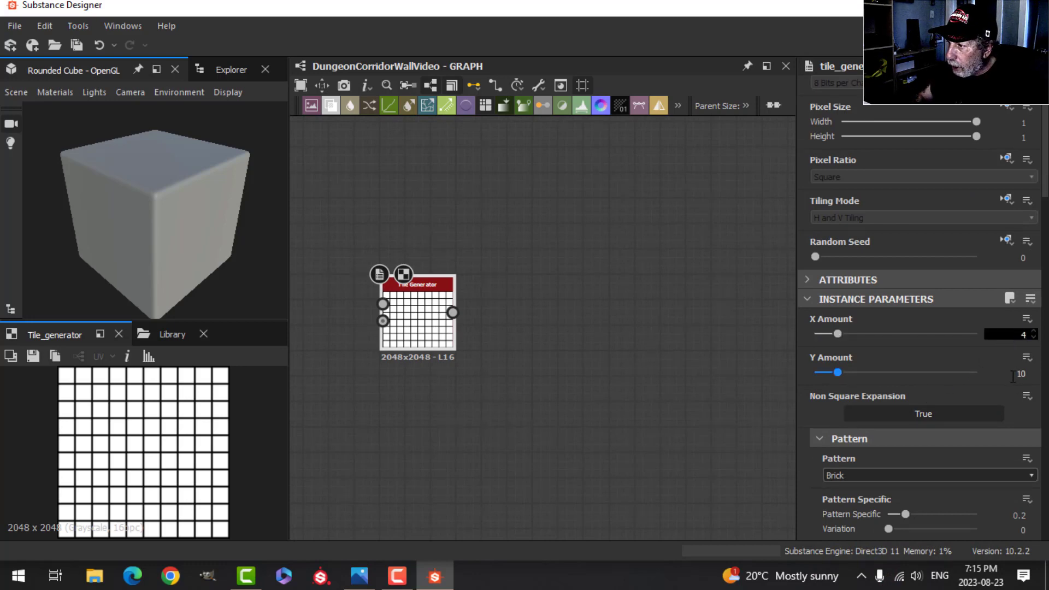
pyautogui.doubleClick(1020, 374)
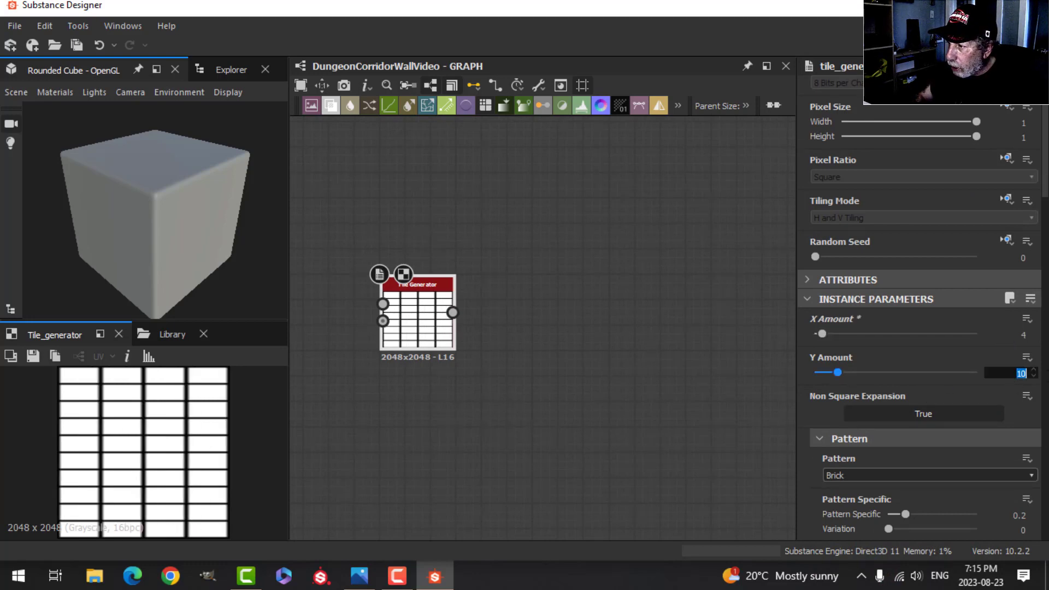
pyautogui.press('Return')
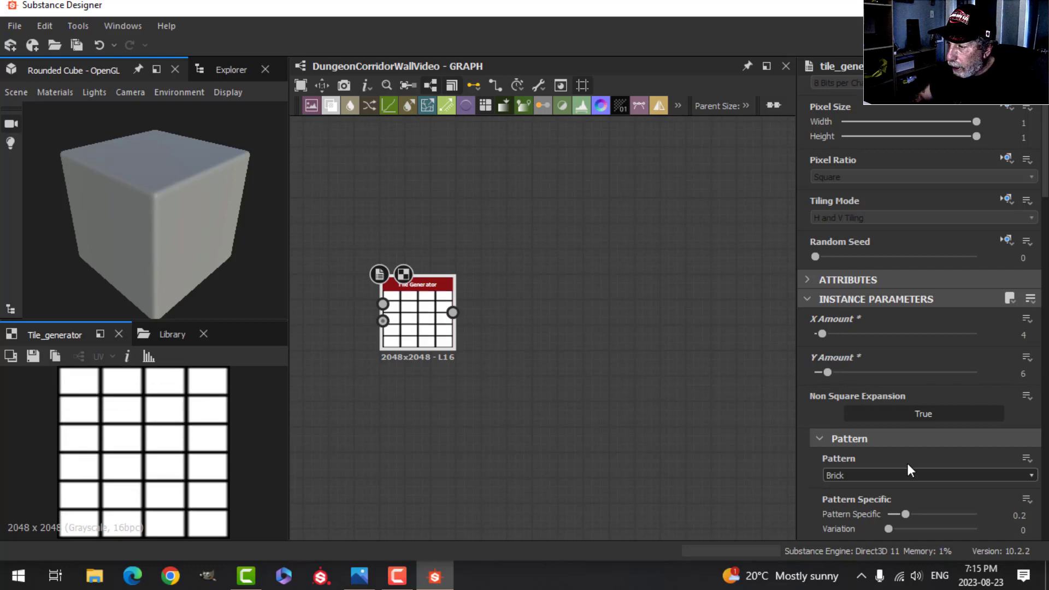
# Change the Tile Generator's pattern to Square.
pyautogui.scroll(-4, 920, 495)
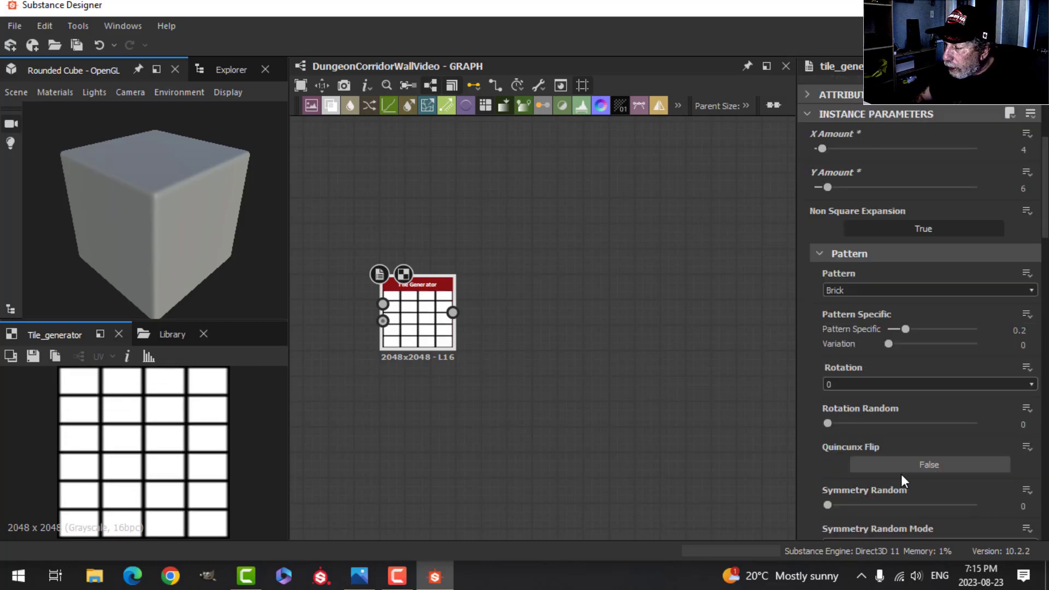
pyautogui.scroll(-1, 901, 475)
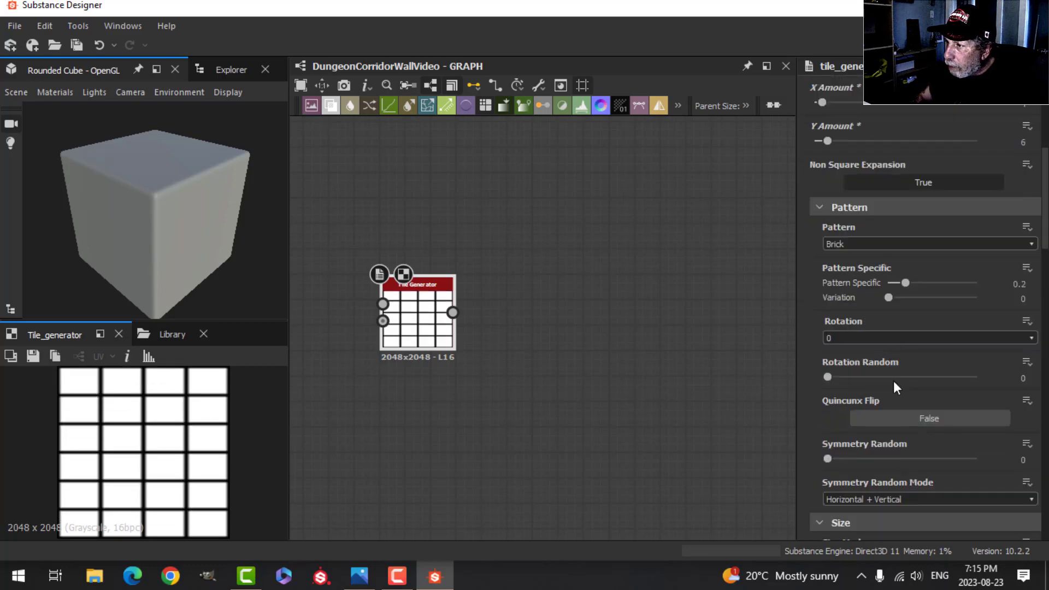
pyautogui.click(863, 246)
pyautogui.click(852, 263)
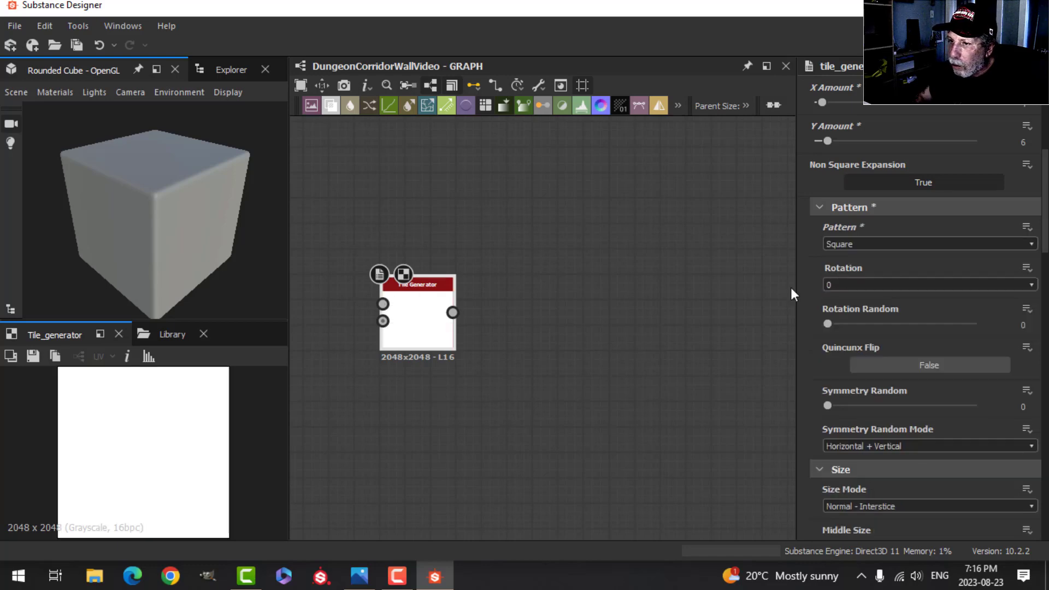
# Set the Tile Generator's Luminance Random to 1 so each tile gets its own grey value.
pyautogui.scroll(-10, 904, 435)
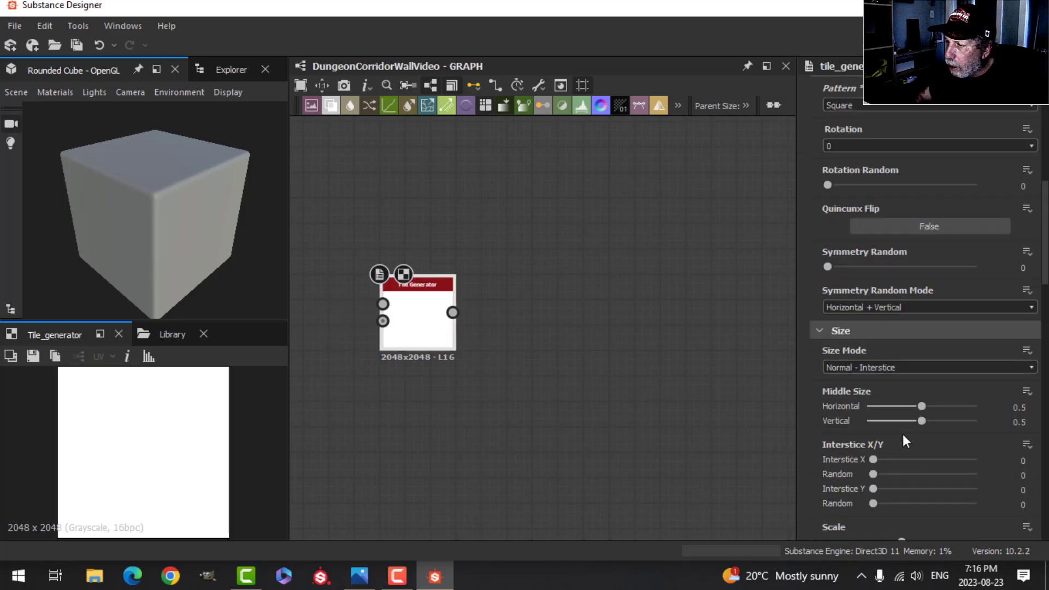
pyautogui.scroll(-8, 899, 426)
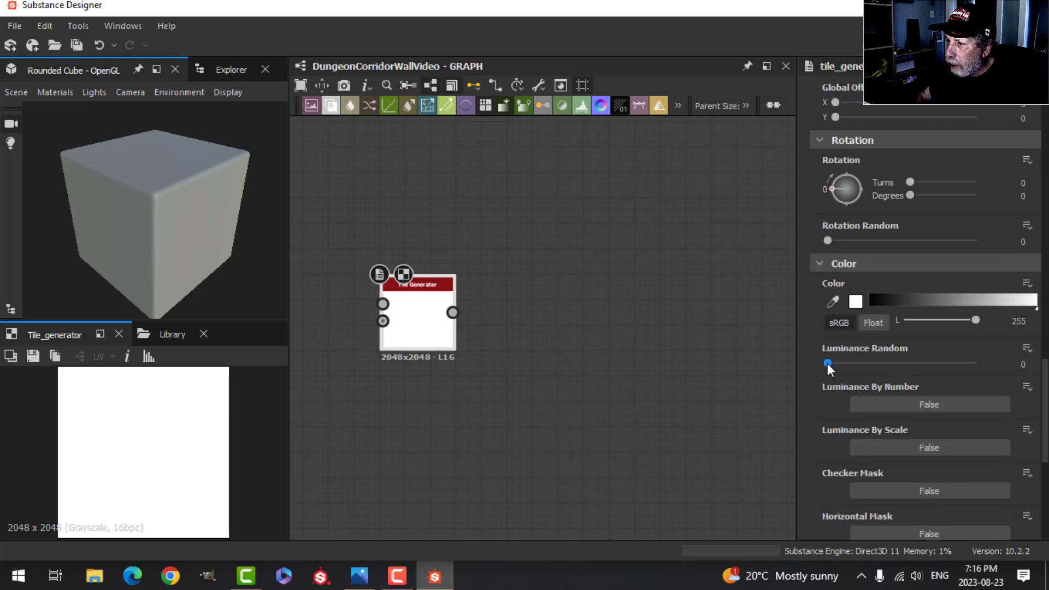
pyautogui.moveTo(827, 363); pyautogui.dragTo(1001, 361)
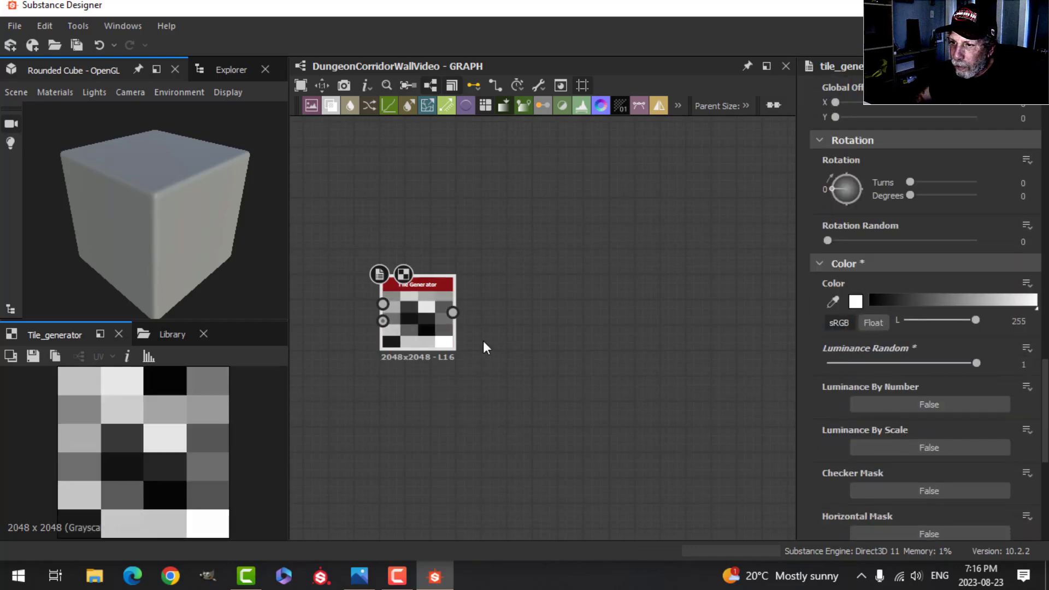
pyautogui.scroll(3, 412, 326)
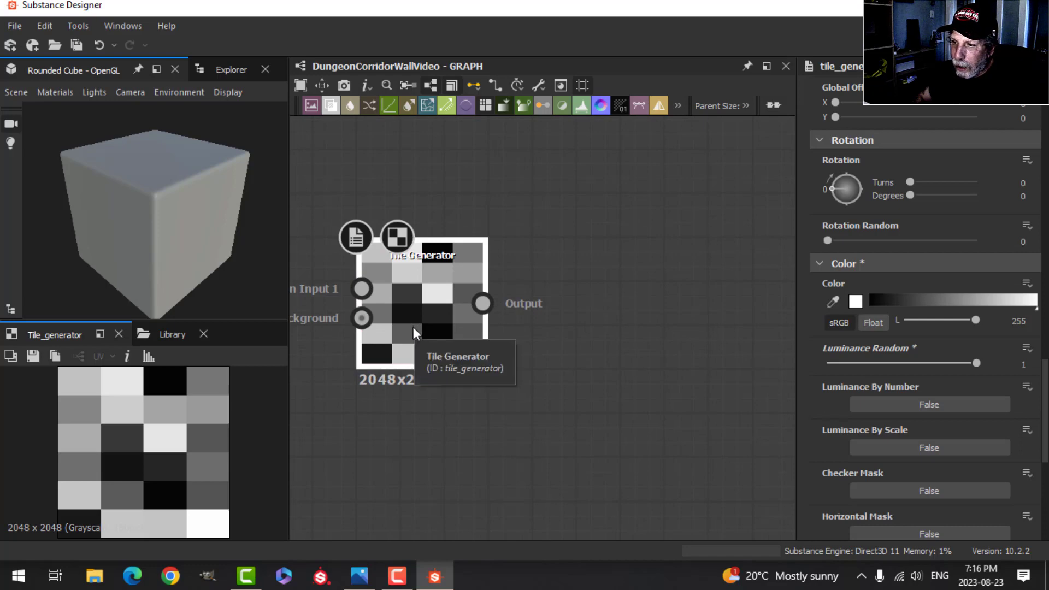
pyautogui.scroll(-4, 413, 327)
pyautogui.moveTo(588, 333); pyautogui.dragTo(574, 337, button='middle')
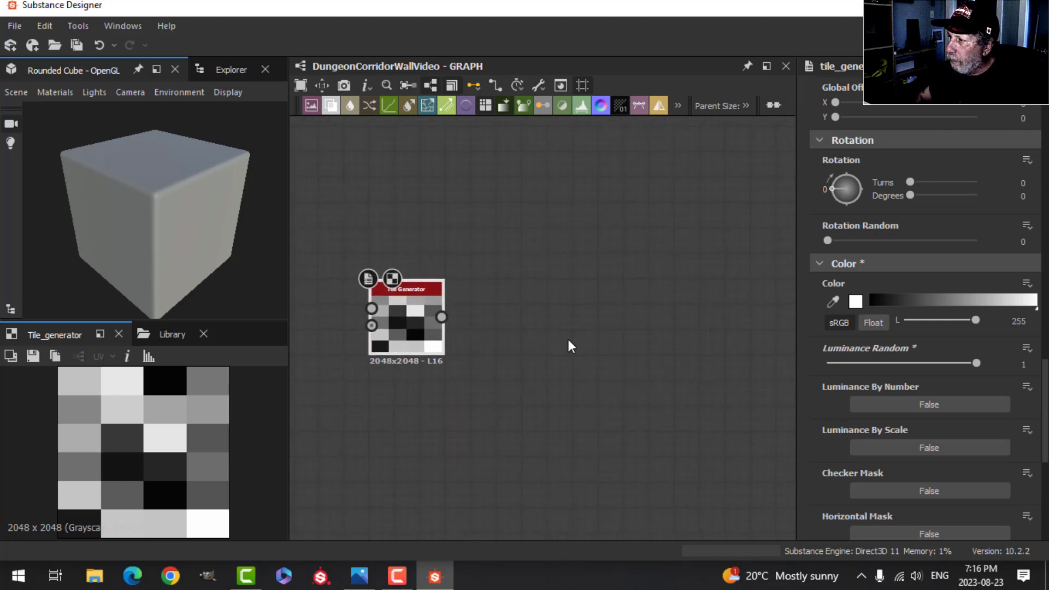
pyautogui.scroll(1, 568, 339)
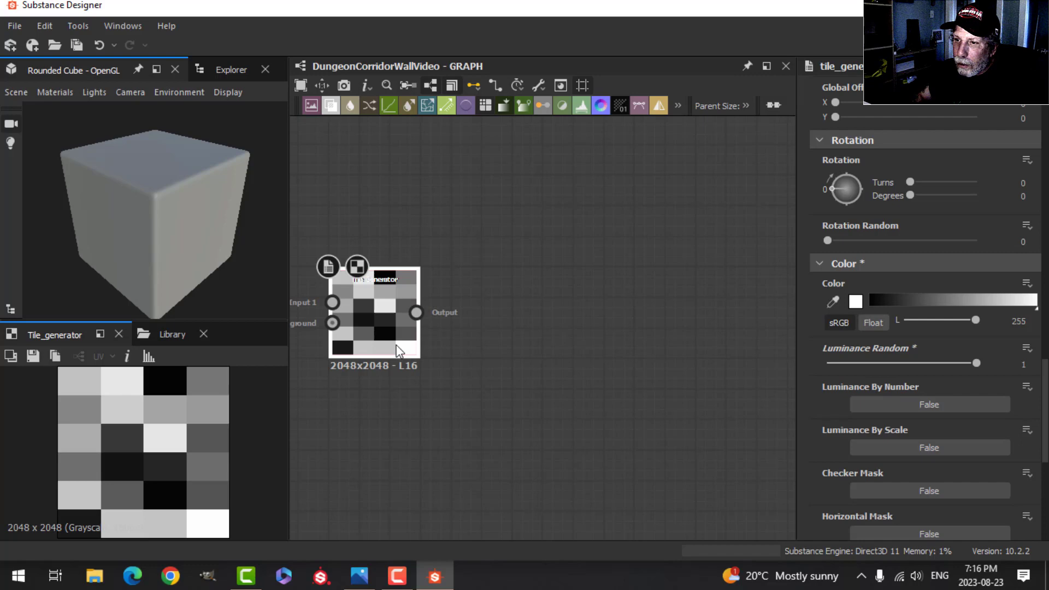
# Stagger the tile rows with an Offset of 0.5 and an Offset Random of 0.1.
pyautogui.scroll(3, 914, 425)
pyautogui.scroll(5, 913, 424)
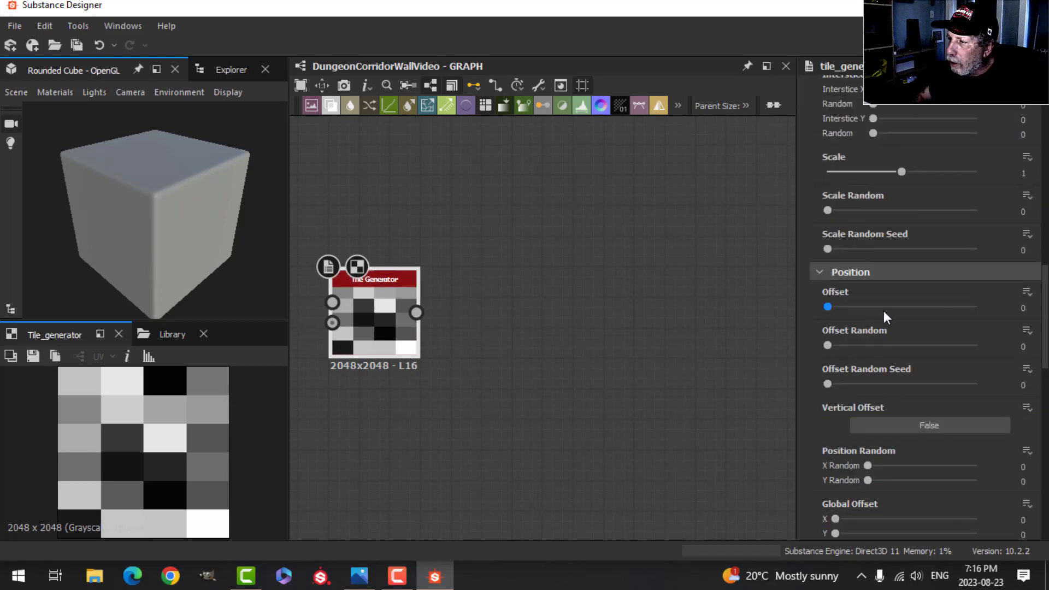
pyautogui.click(1013, 309)
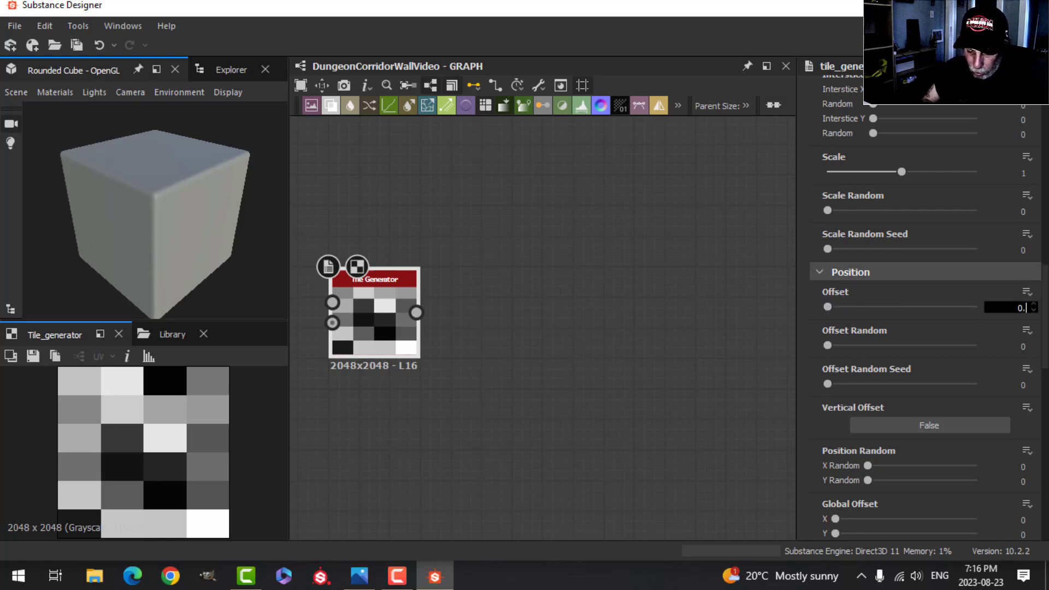
pyautogui.press('Return')
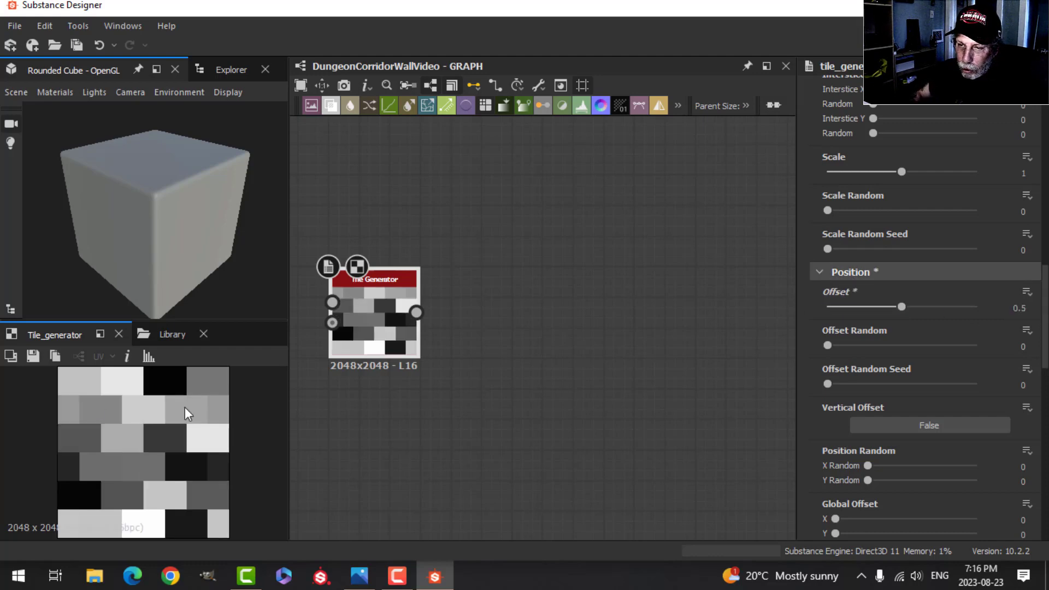
pyautogui.moveTo(828, 346); pyautogui.dragTo(843, 346)
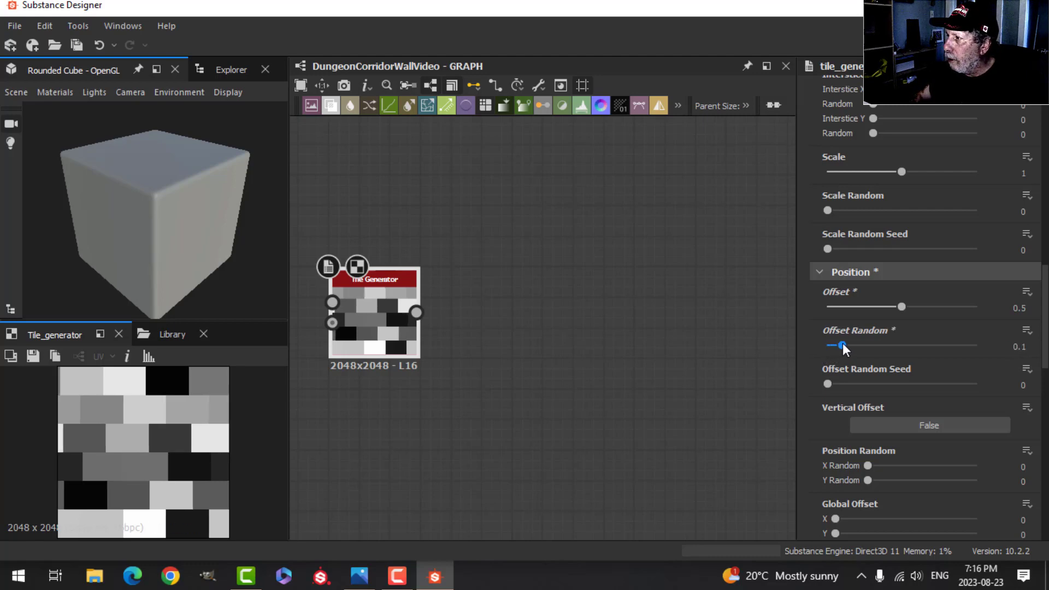
# Add an Edge Detect node connected to the Tile Generator's output.
pyautogui.scroll(-3, 558, 350)
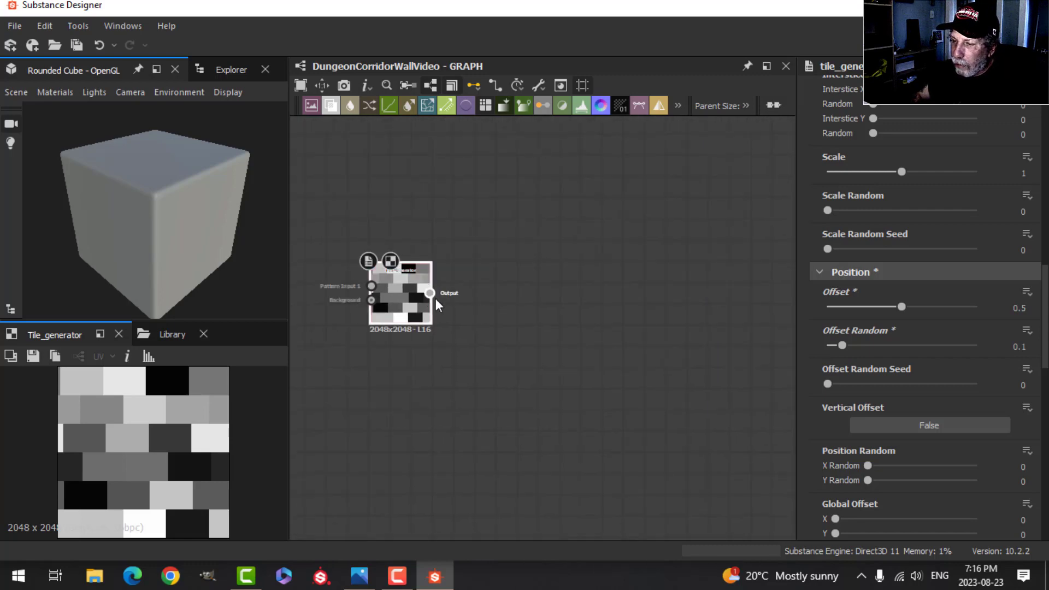
pyautogui.scroll(2, 445, 304)
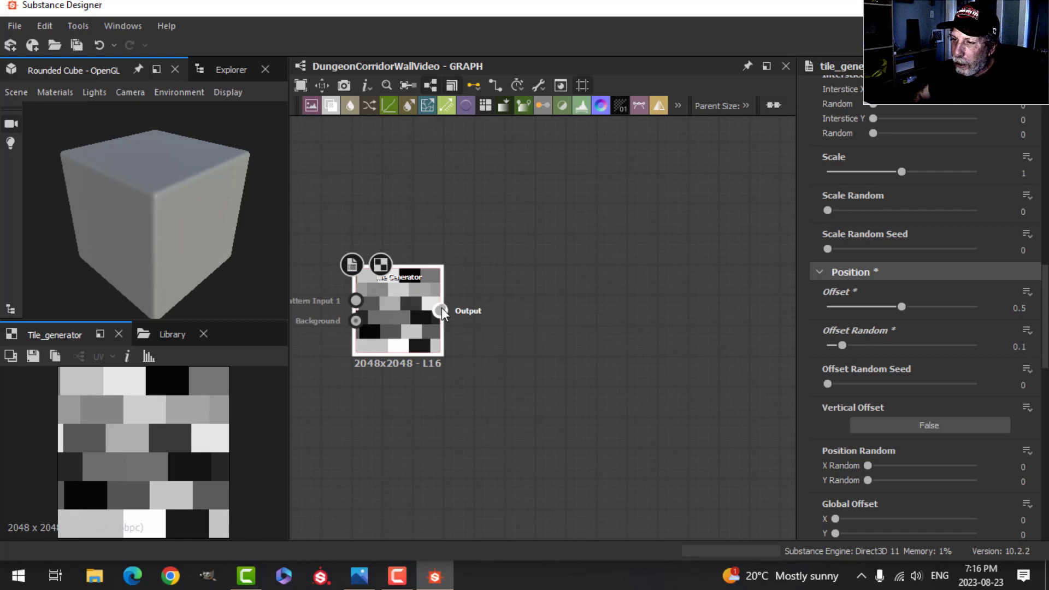
pyautogui.moveTo(441, 310); pyautogui.dragTo(465, 304)
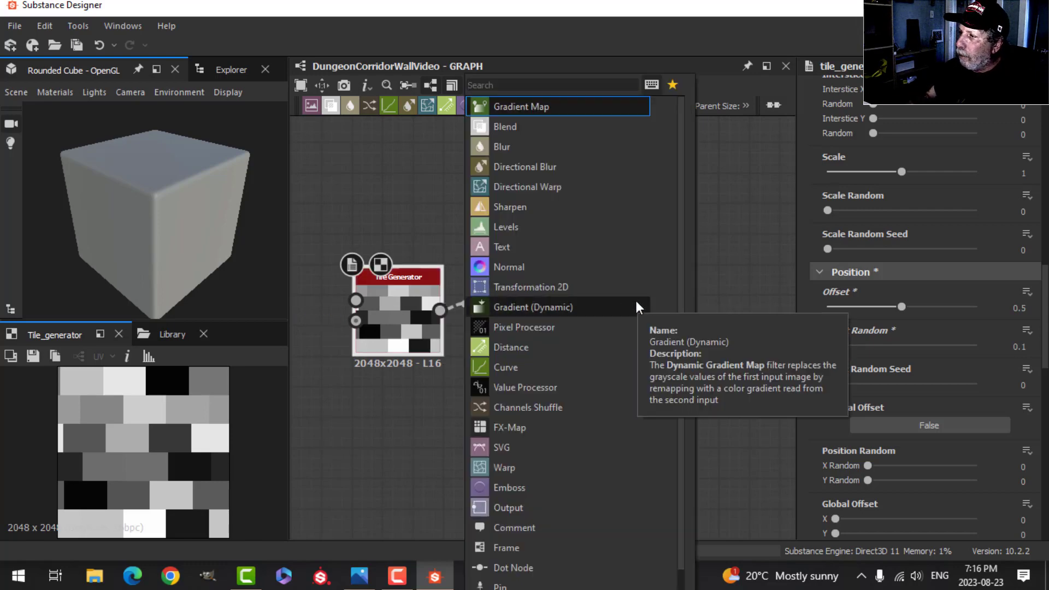
pyautogui.write('edge')
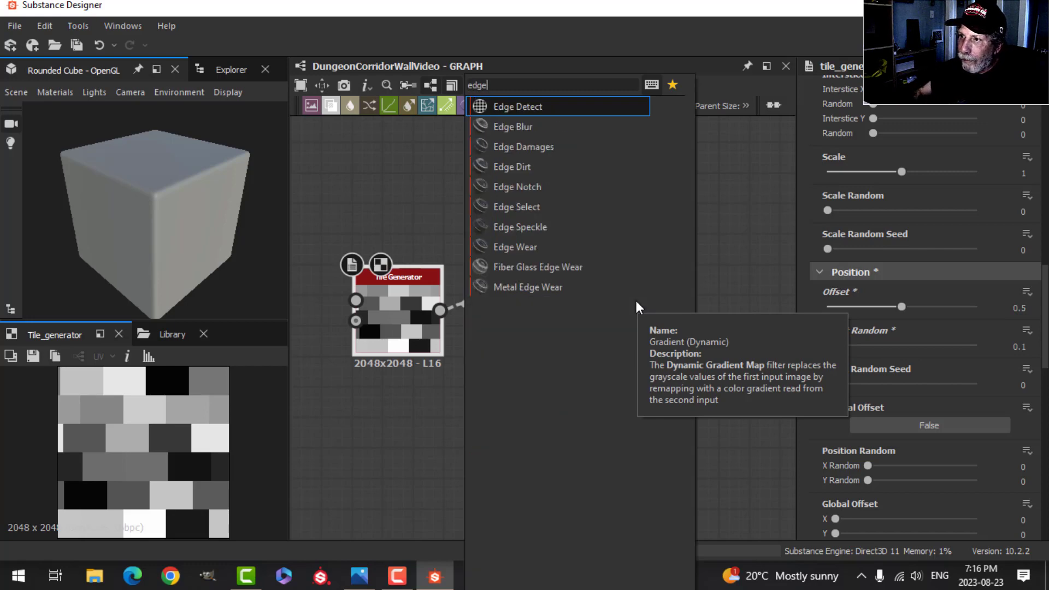
pyautogui.click(549, 106)
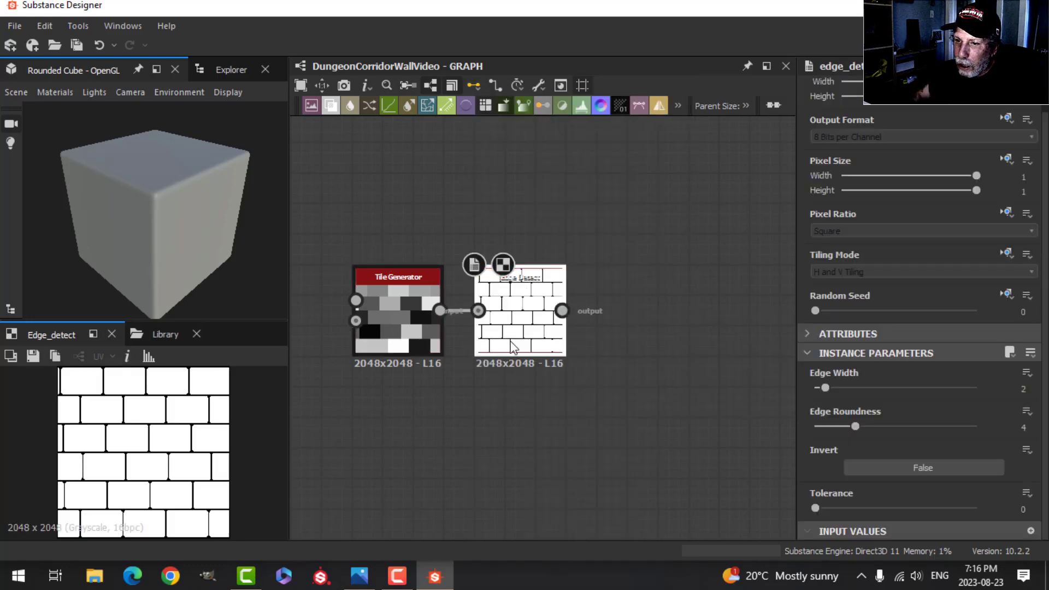
# Set the Edge Detect node's Edge Width to 3 and Edge Roundness to 3, checking the brick gaps in the 2D preview.
pyautogui.scroll(3, 150, 447)
pyautogui.scroll(-3, 170, 442)
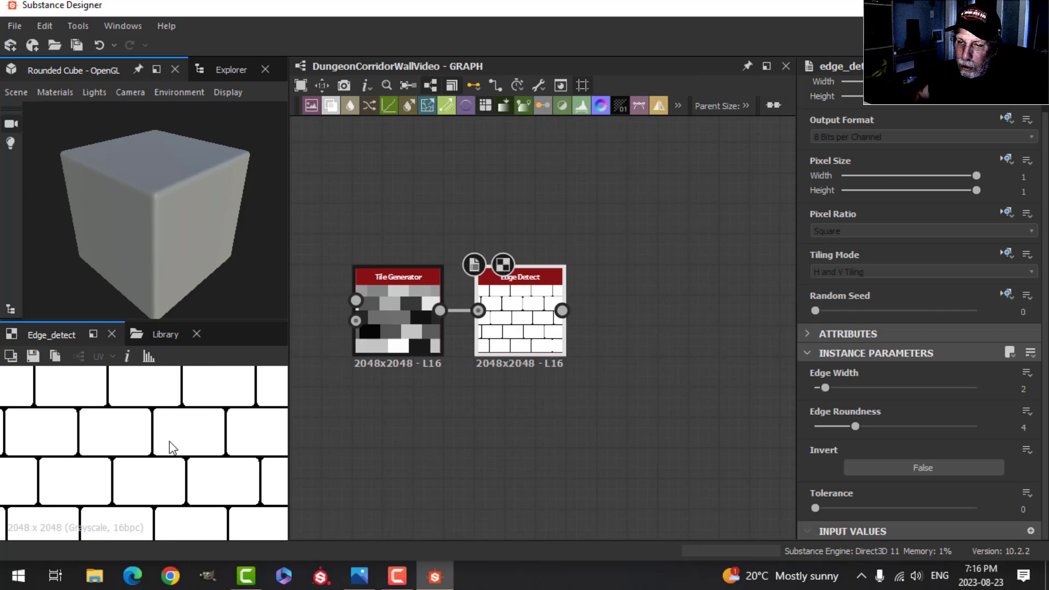
pyautogui.scroll(3, 159, 448)
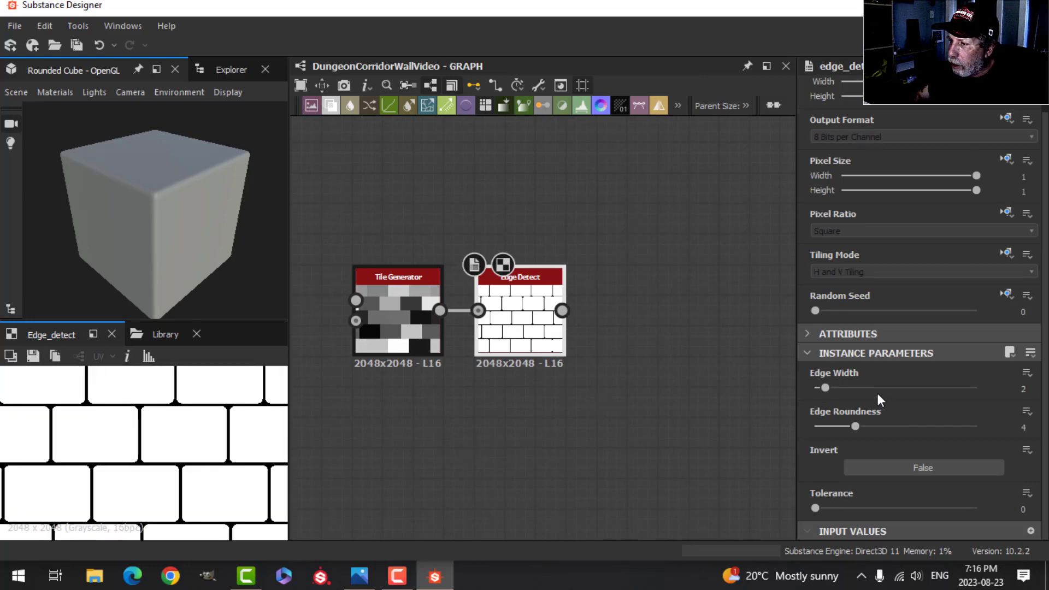
pyautogui.doubleClick(1023, 388)
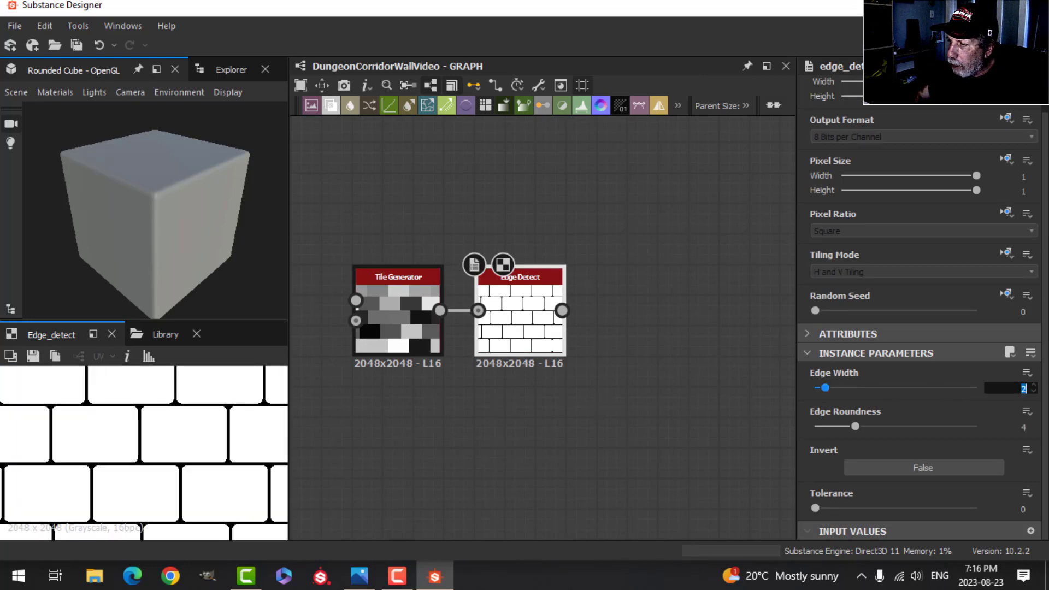
pyautogui.press('Tab')
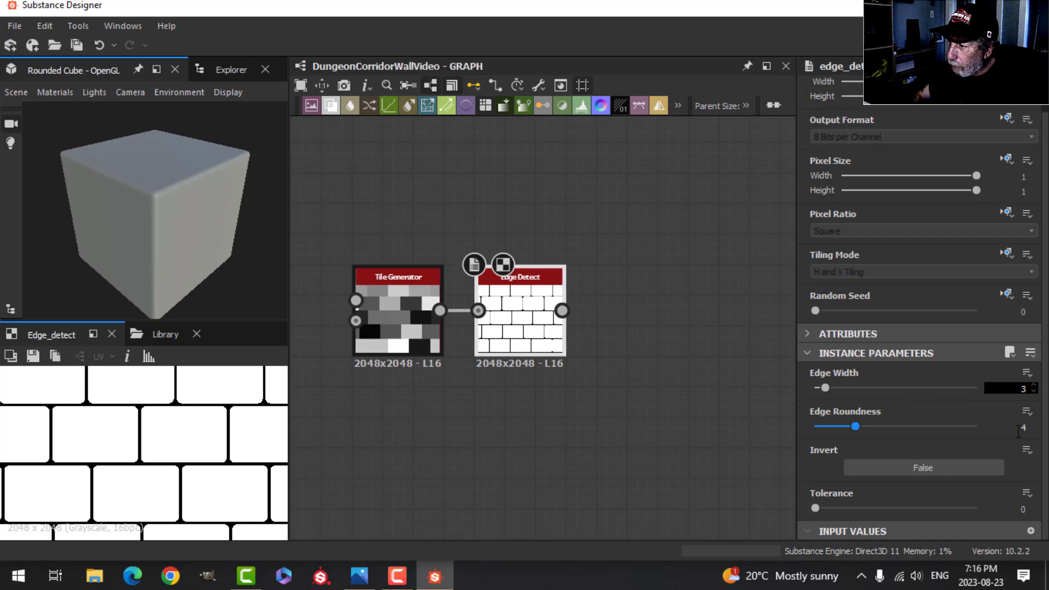
pyautogui.press('Return')
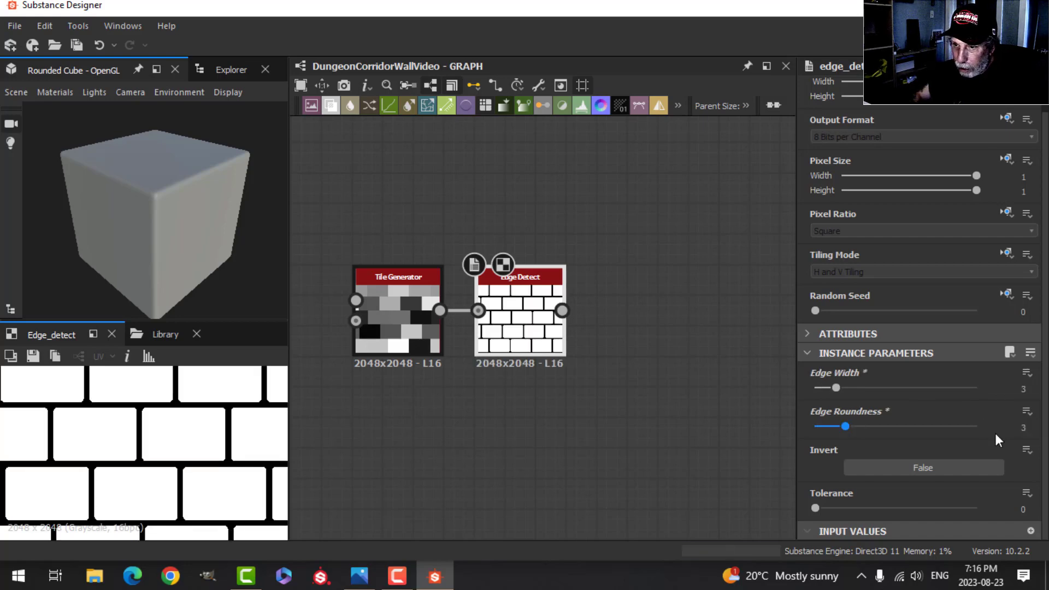
pyautogui.scroll(2, 235, 461)
pyautogui.scroll(-2, 207, 459)
pyautogui.scroll(-1, 210, 465)
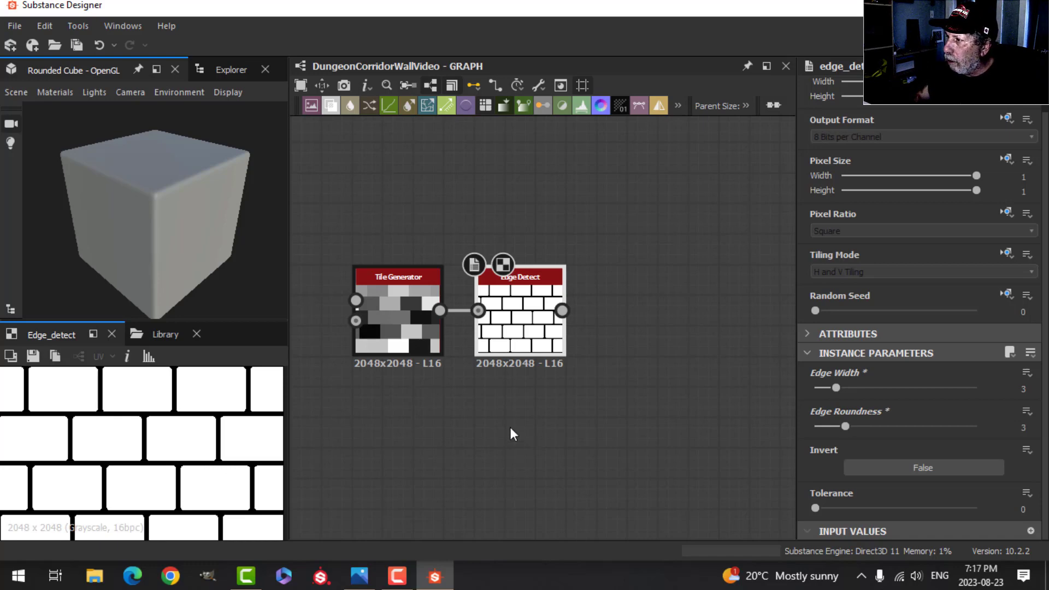
# Add a Bevel node connected to the Edge Detect node's output.
pyautogui.scroll(-3, 555, 437)
pyautogui.moveTo(601, 401); pyautogui.dragTo(656, 395, button='middle')
pyautogui.scroll(1, 497, 376)
pyautogui.moveTo(557, 345); pyautogui.dragTo(494, 351, button='middle')
pyautogui.scroll(2, 494, 351)
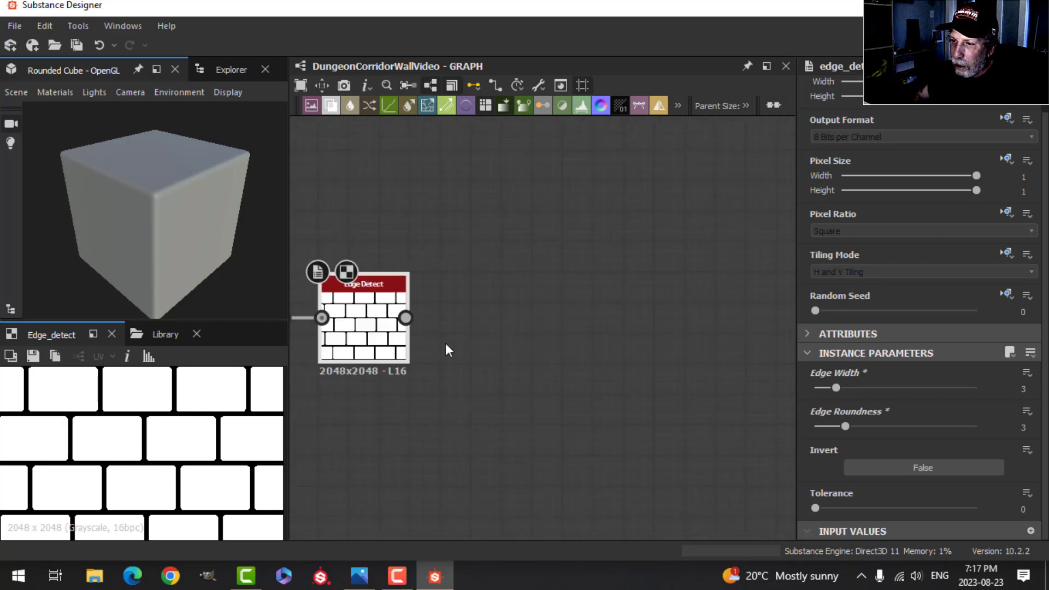
pyautogui.moveTo(418, 316); pyautogui.dragTo(459, 316)
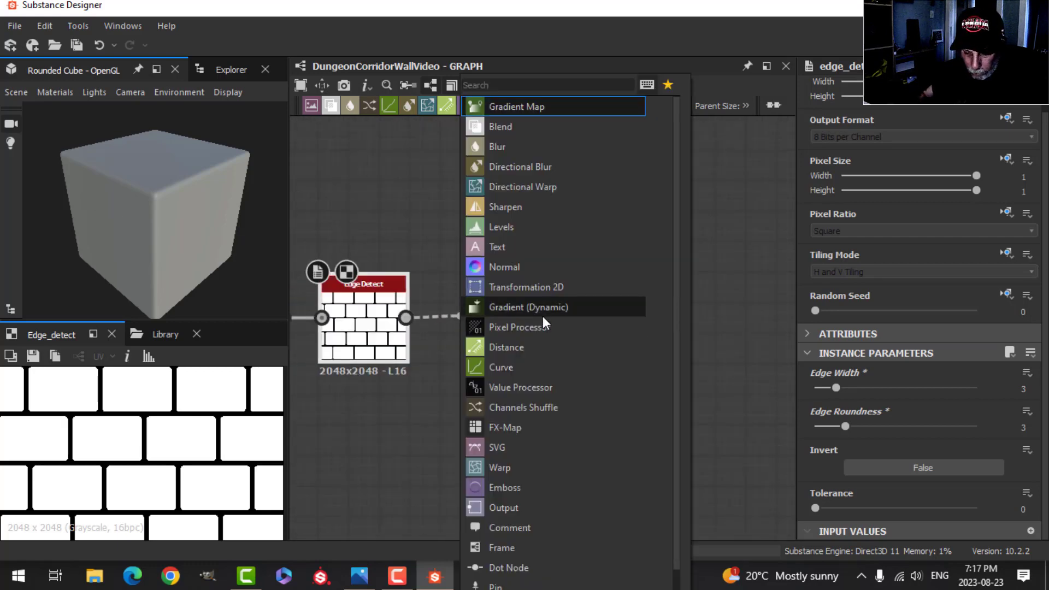
pyautogui.write('be')
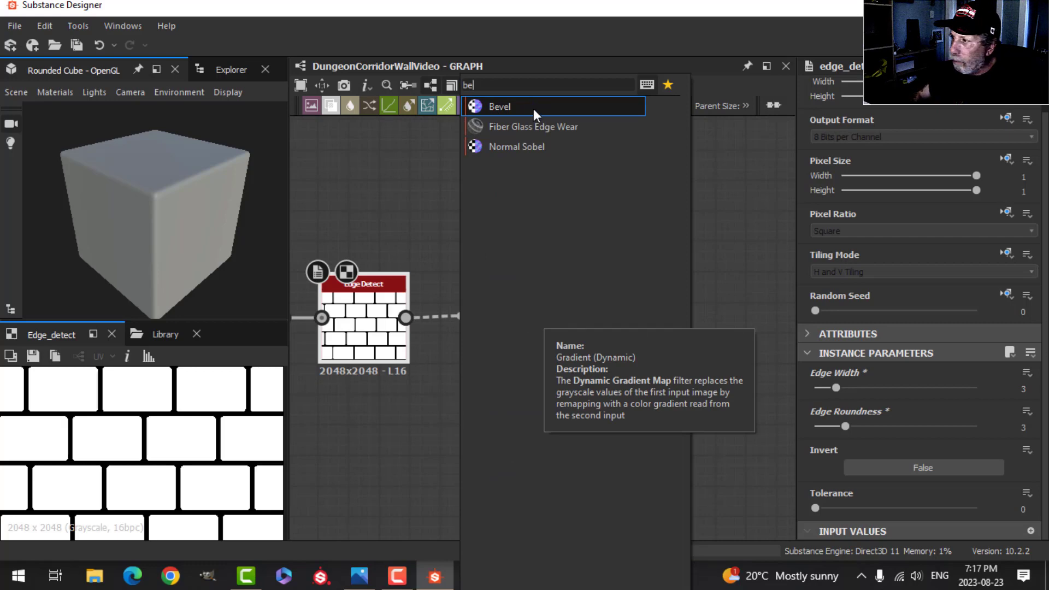
pyautogui.click(533, 109)
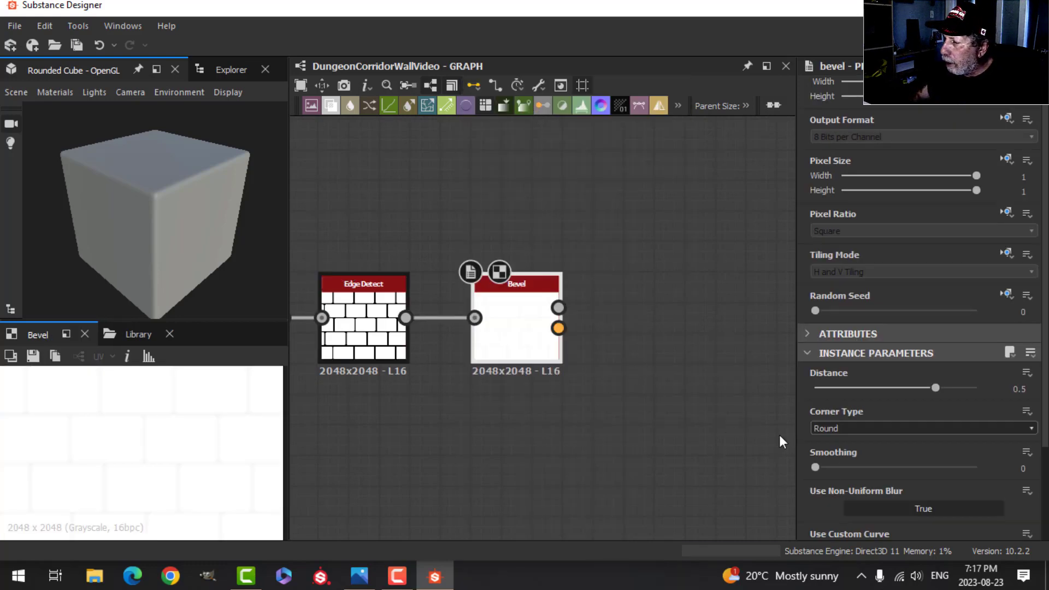
# Set the Bevel node's Smoothing to 0.5.
pyautogui.click(1007, 469)
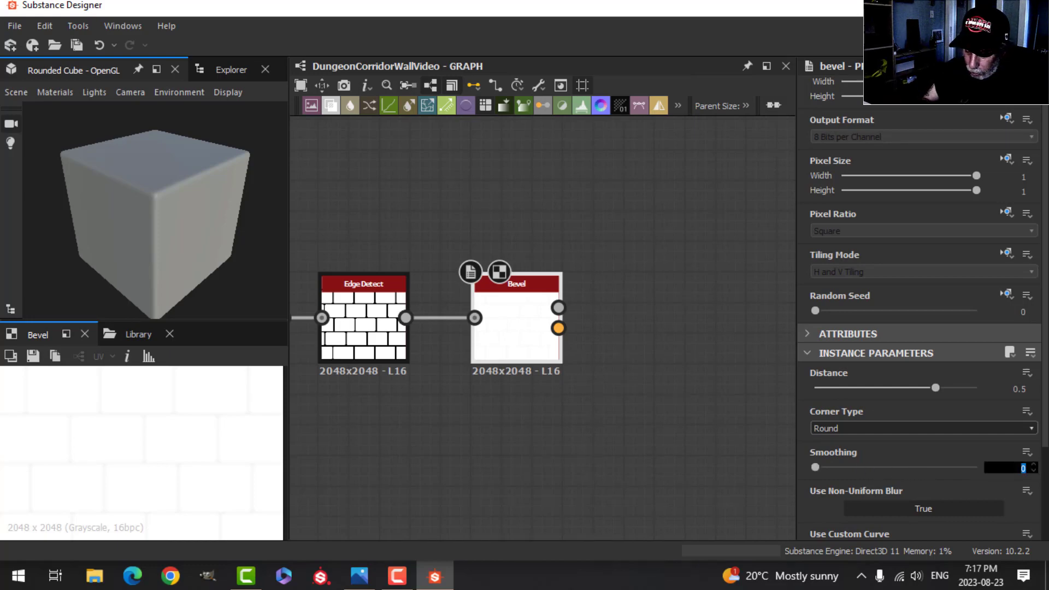
pyautogui.write('0.5')
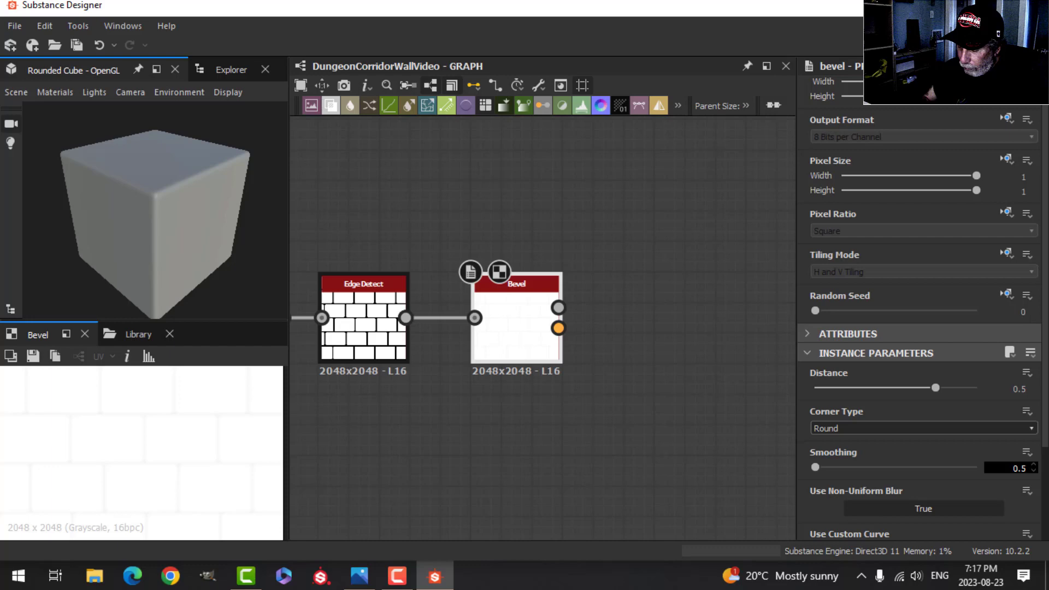
pyautogui.press('Return')
# Add an Auto Levels node connected to the Bevel node's grayscale output.
pyautogui.scroll(-1, 642, 368)
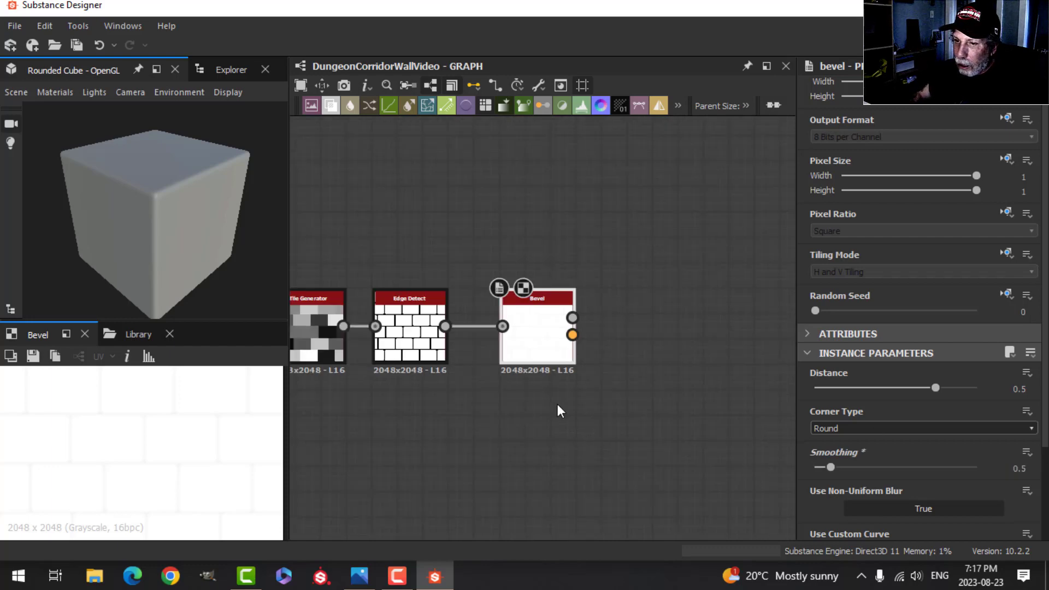
pyautogui.moveTo(644, 368); pyautogui.dragTo(582, 379, button='middle')
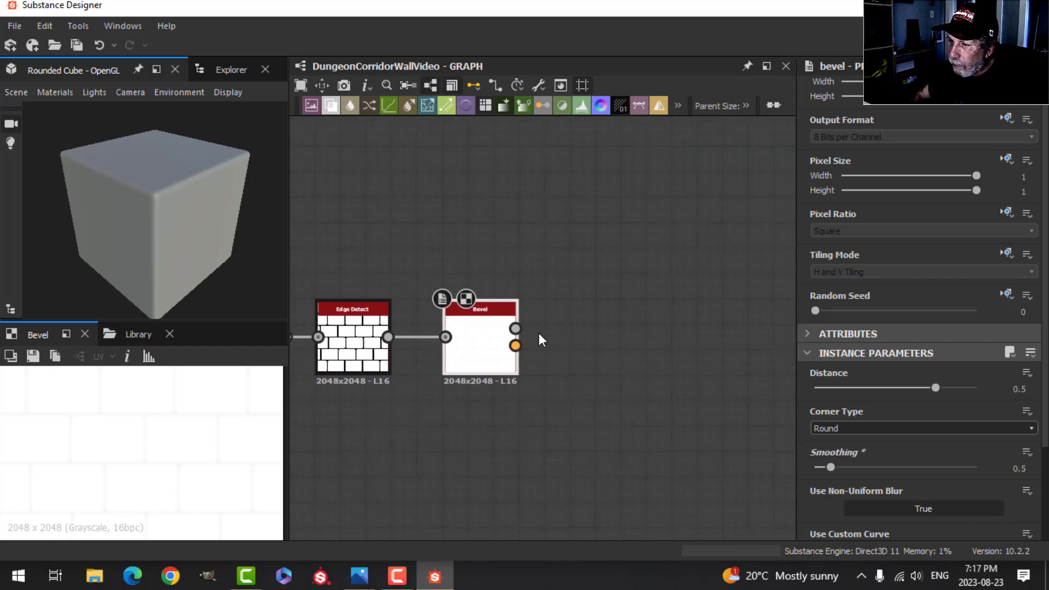
pyautogui.moveTo(520, 328); pyautogui.dragTo(546, 330)
pyautogui.write('au')
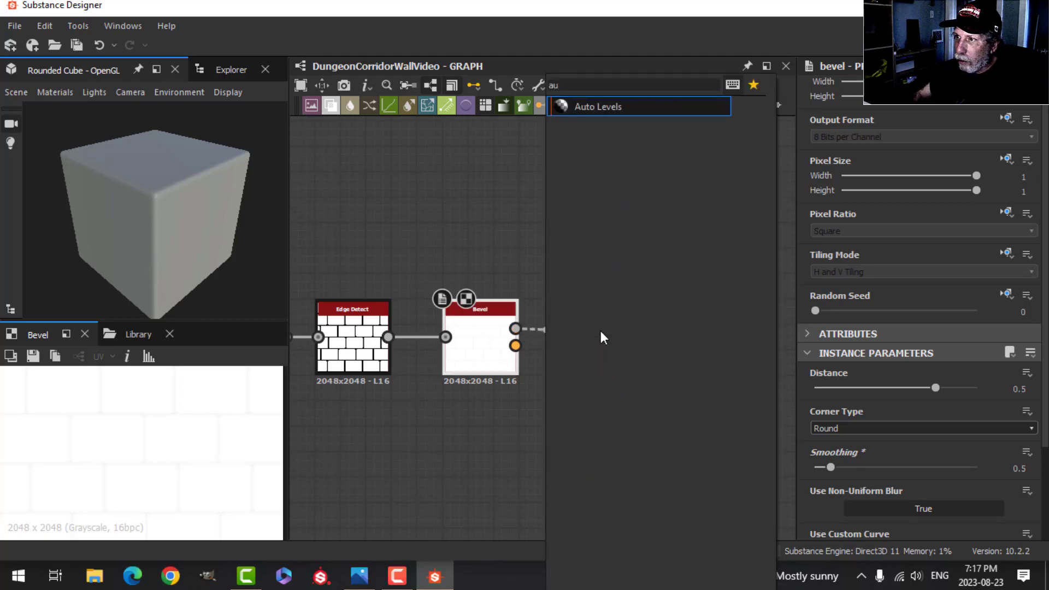
pyautogui.click(611, 107)
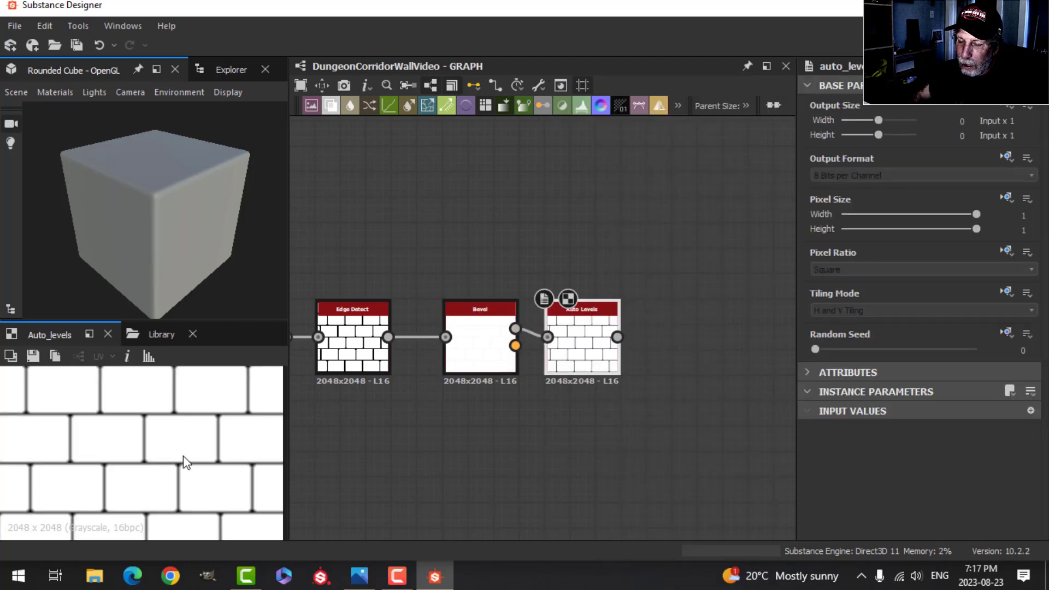
pyautogui.scroll(2, 181, 457)
pyautogui.scroll(-3, 181, 456)
# Add a Blur node in the gap between the Auto Levels node and the material's output nodes.
pyautogui.scroll(-3, 571, 464)
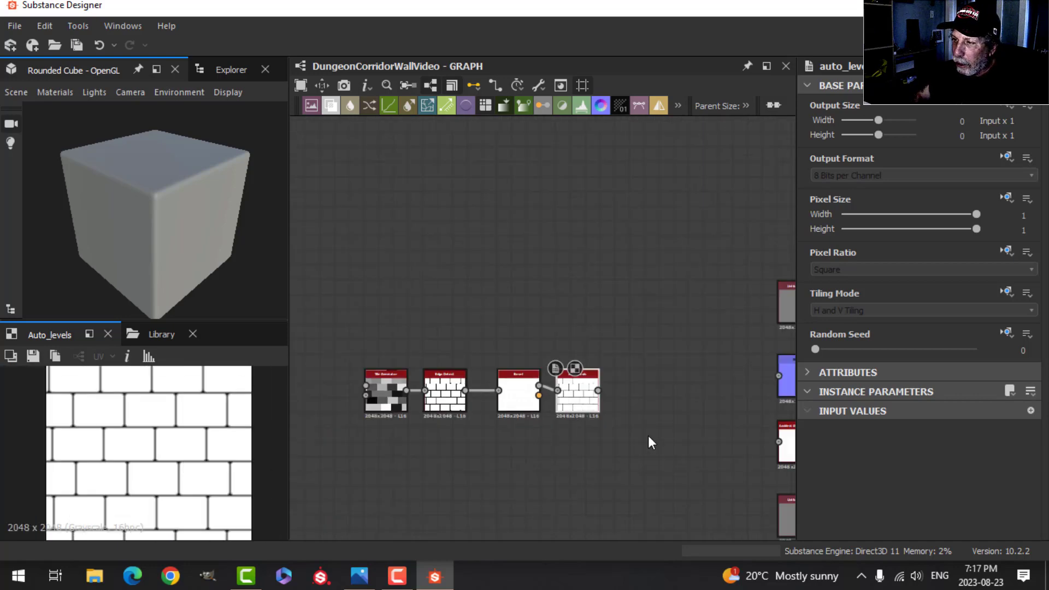
pyautogui.moveTo(657, 434); pyautogui.dragTo(510, 346, button='middle')
pyautogui.scroll(2, 609, 383)
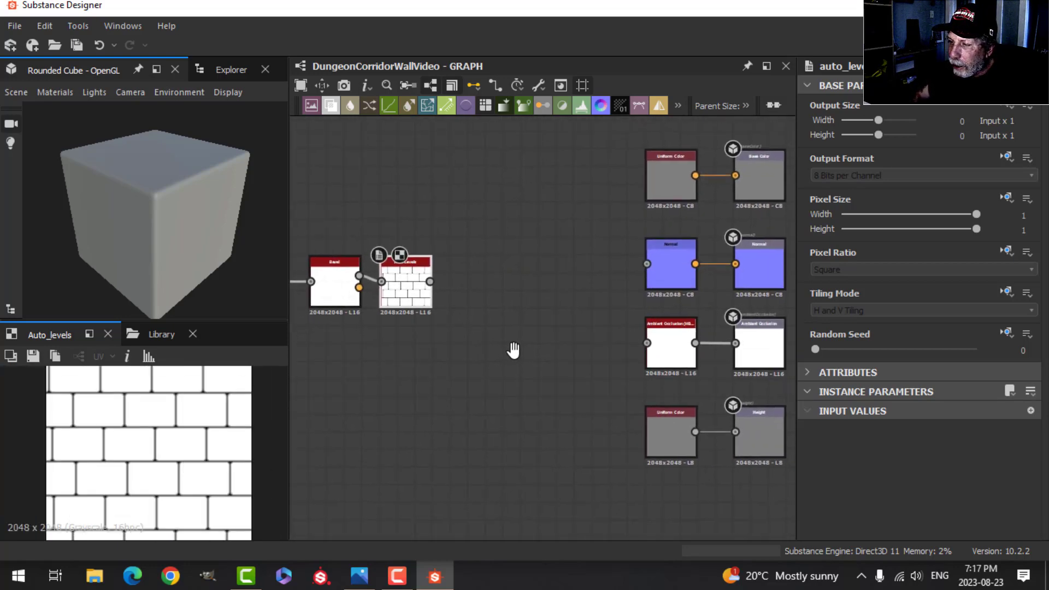
pyautogui.click(566, 282)
pyautogui.press('space')
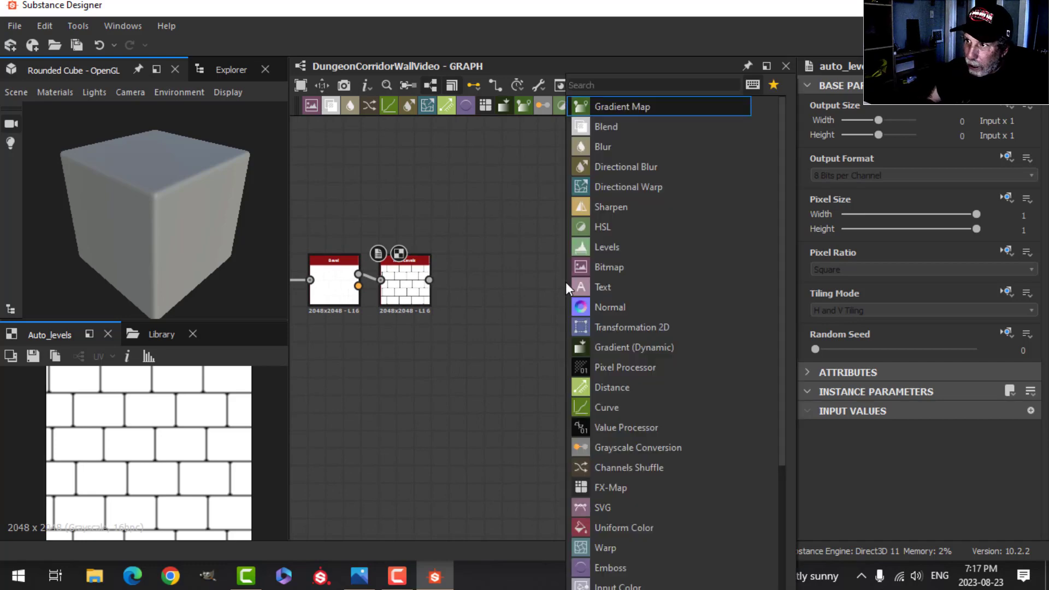
pyautogui.click(582, 146)
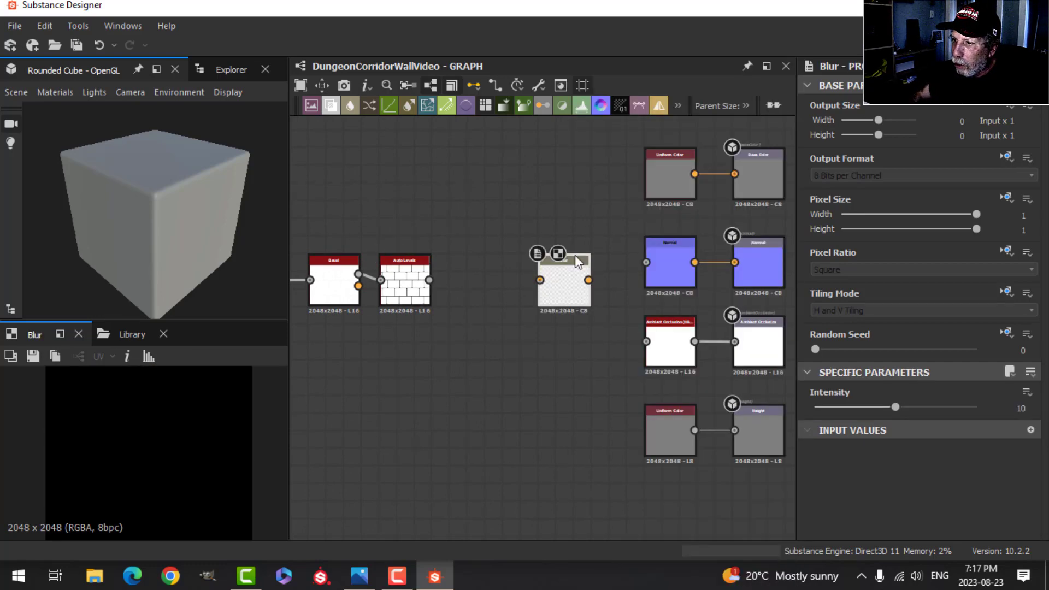
pyautogui.scroll(1, 587, 313)
pyautogui.scroll(-2, 608, 300)
pyautogui.moveTo(598, 293); pyautogui.dragTo(506, 324, button='middle')
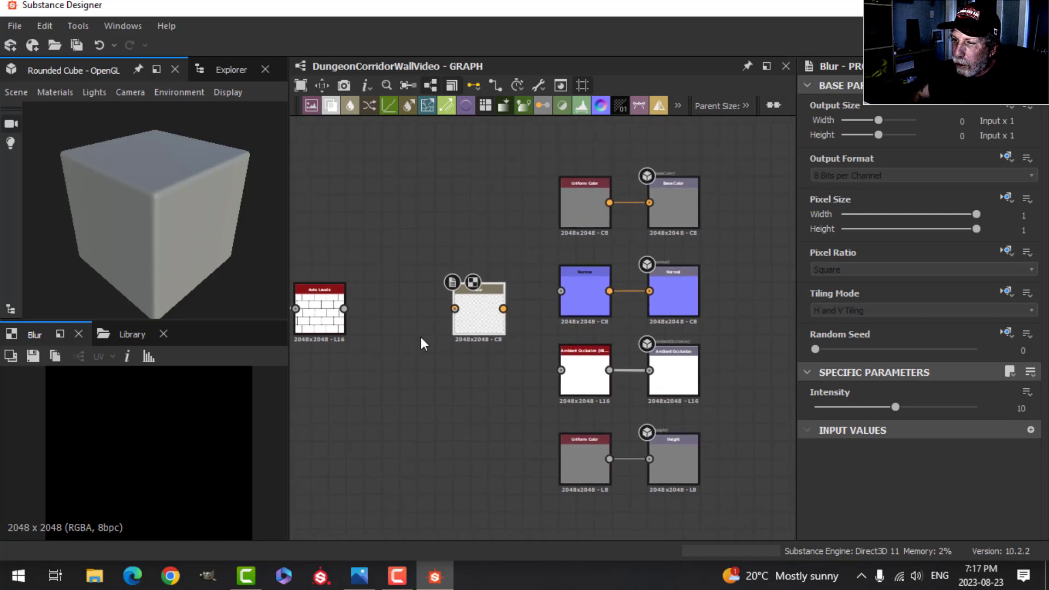
# Connect Auto Levels to the Blur node, and feed the Blur output into the Normal and Ambient Occlusion (HBAO) nodes.
pyautogui.moveTo(342, 309); pyautogui.dragTo(537, 295)
pyautogui.scroll(2, 538, 328)
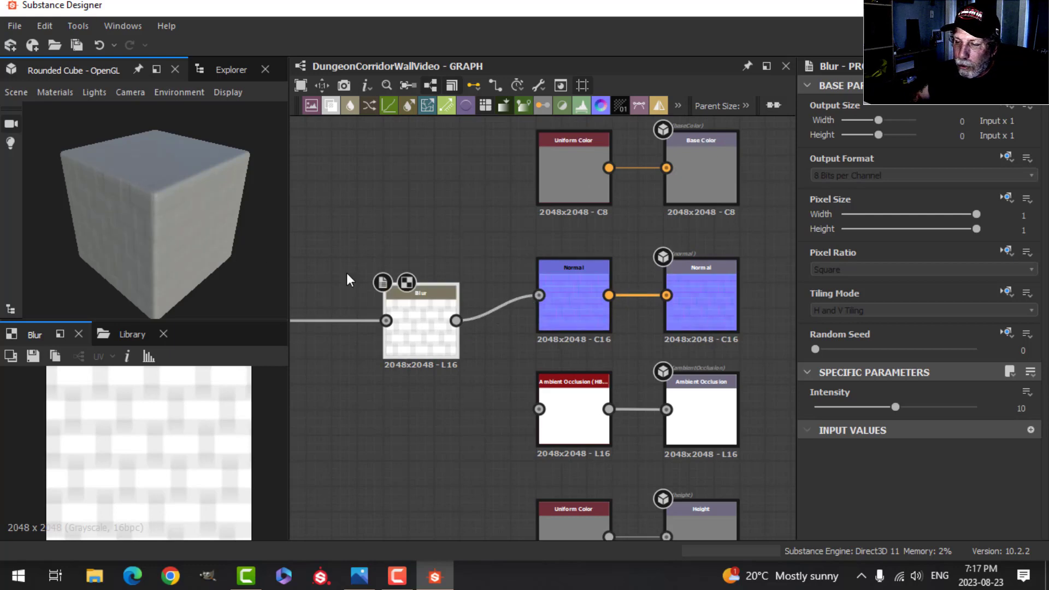
pyautogui.scroll(-1, 428, 340)
pyautogui.scroll(-1, 526, 316)
pyautogui.moveTo(487, 349); pyautogui.dragTo(520, 302, button='middle')
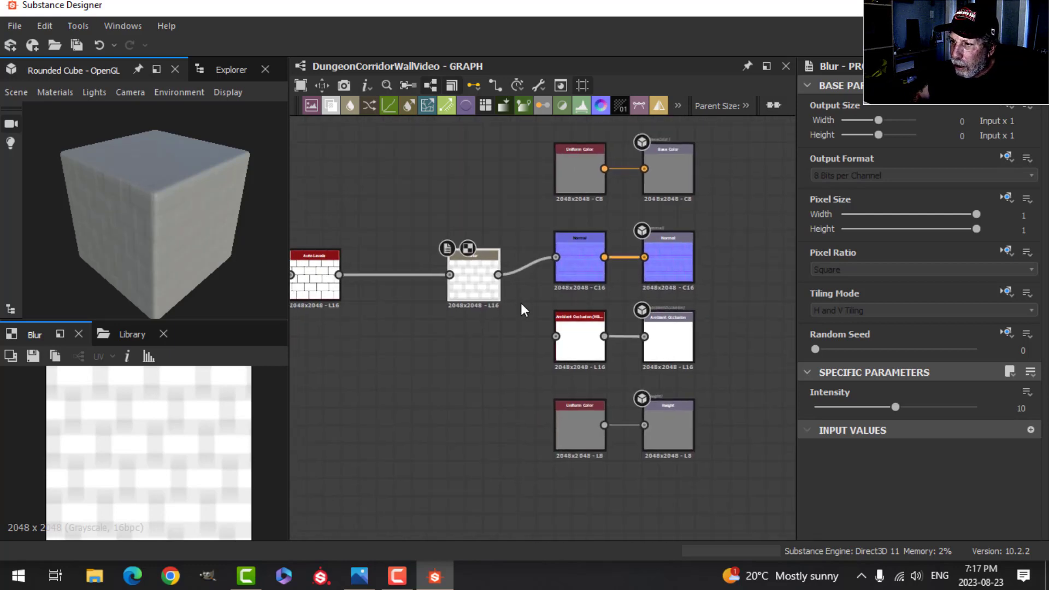
pyautogui.moveTo(498, 275); pyautogui.dragTo(555, 336)
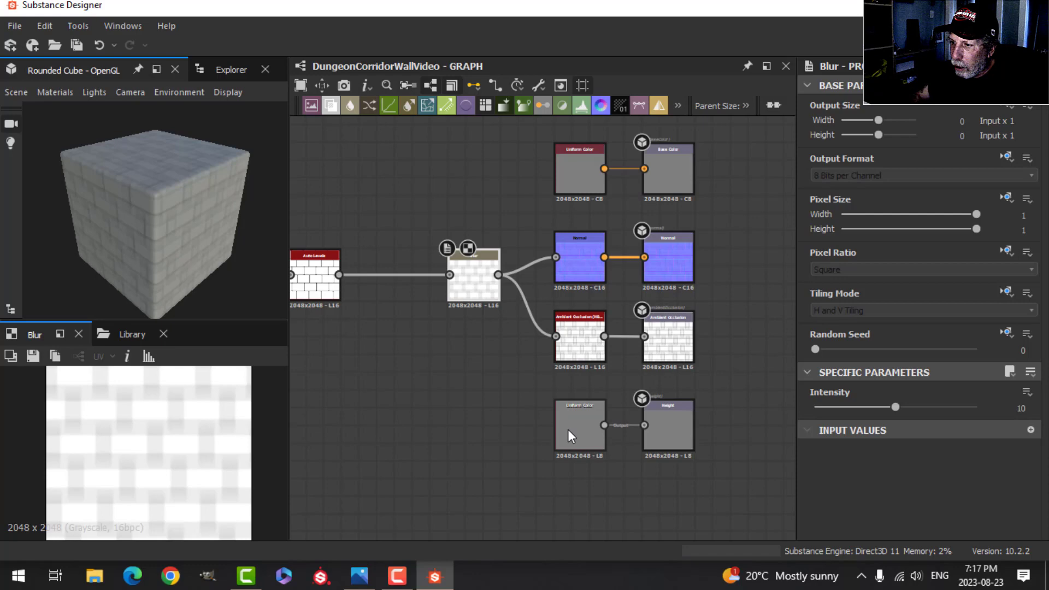
# Delete the Uniform Color node feeding the Height output and connect the Blur node directly to Height.
pyautogui.scroll(2, 622, 454)
pyautogui.click(566, 403)
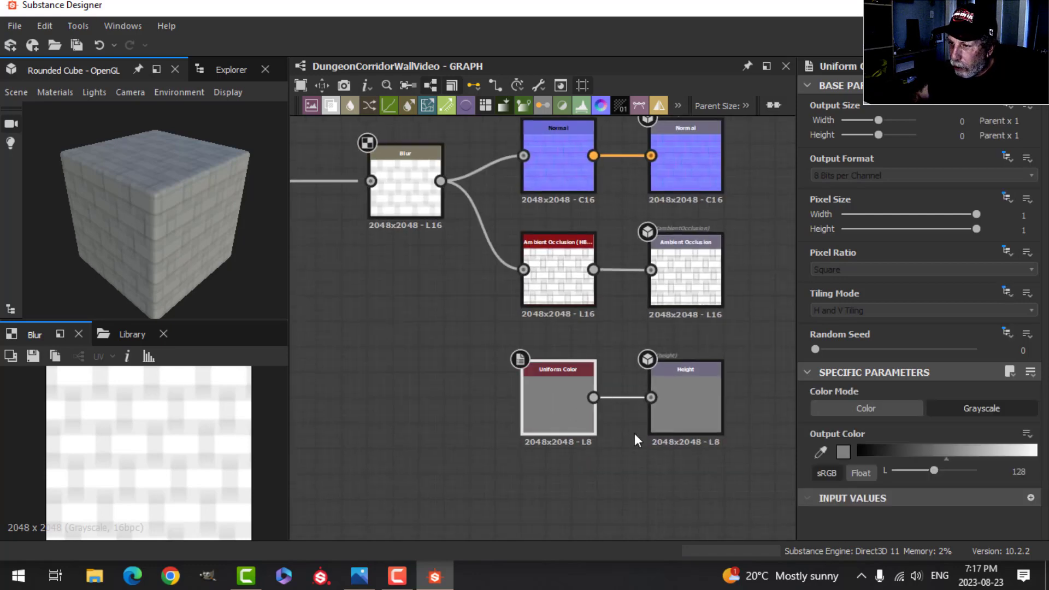
pyautogui.press('Delete')
pyautogui.moveTo(442, 181); pyautogui.dragTo(581, 403)
pyautogui.click(665, 391)
pyautogui.scroll(-2, 433, 340)
pyautogui.moveTo(434, 339); pyautogui.dragTo(509, 353, button='middle')
pyautogui.scroll(2, 156, 256)
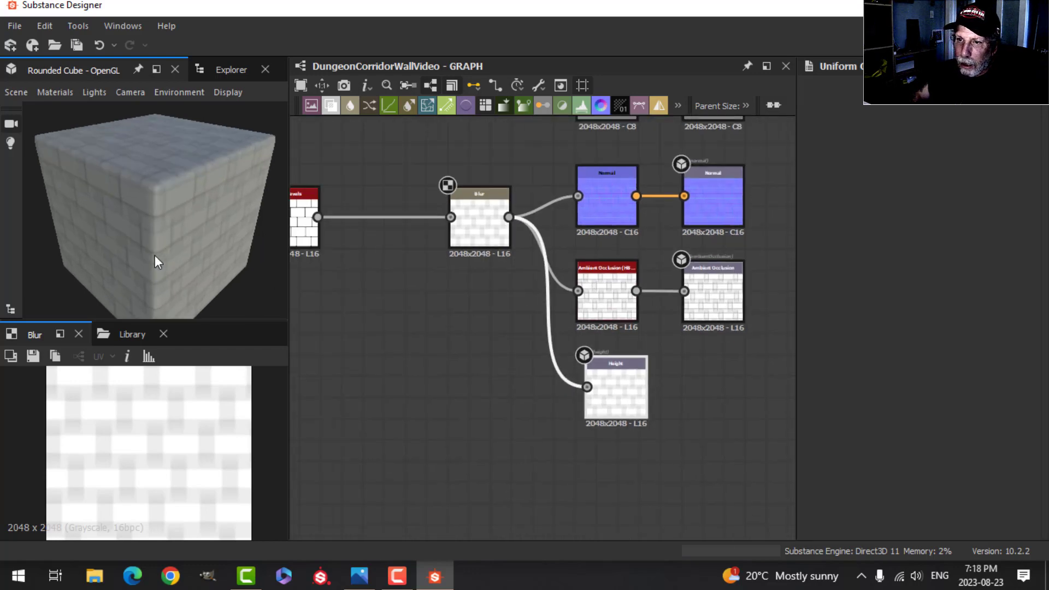
# Set the Blur node's Intensity to 0.2 and check the brick relief on the 3D cube.
pyautogui.scroll(-1, 156, 257)
pyautogui.click(488, 229)
pyautogui.click(488, 229)
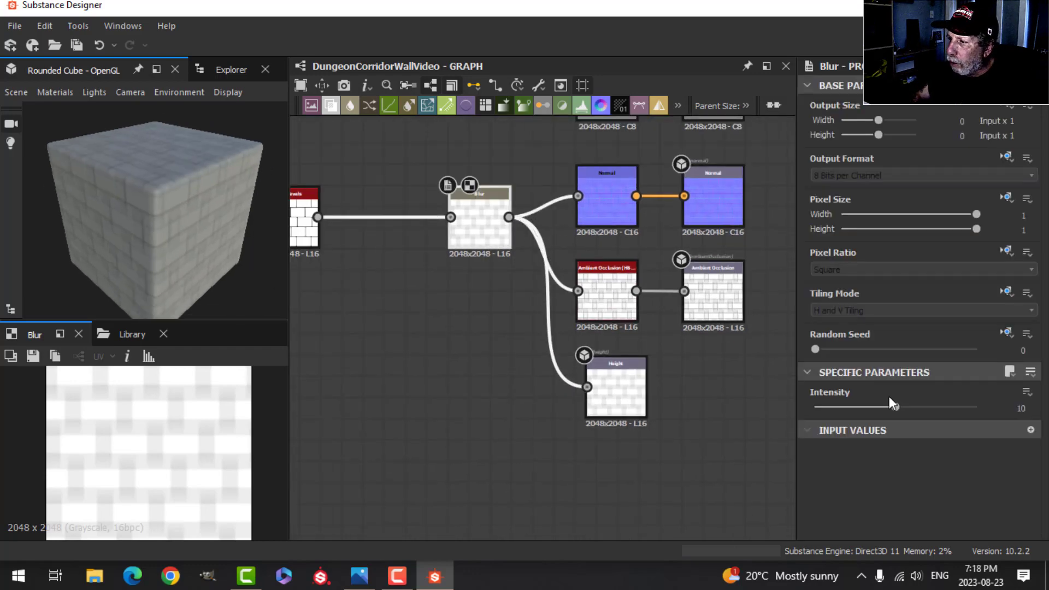
pyautogui.doubleClick(1001, 406)
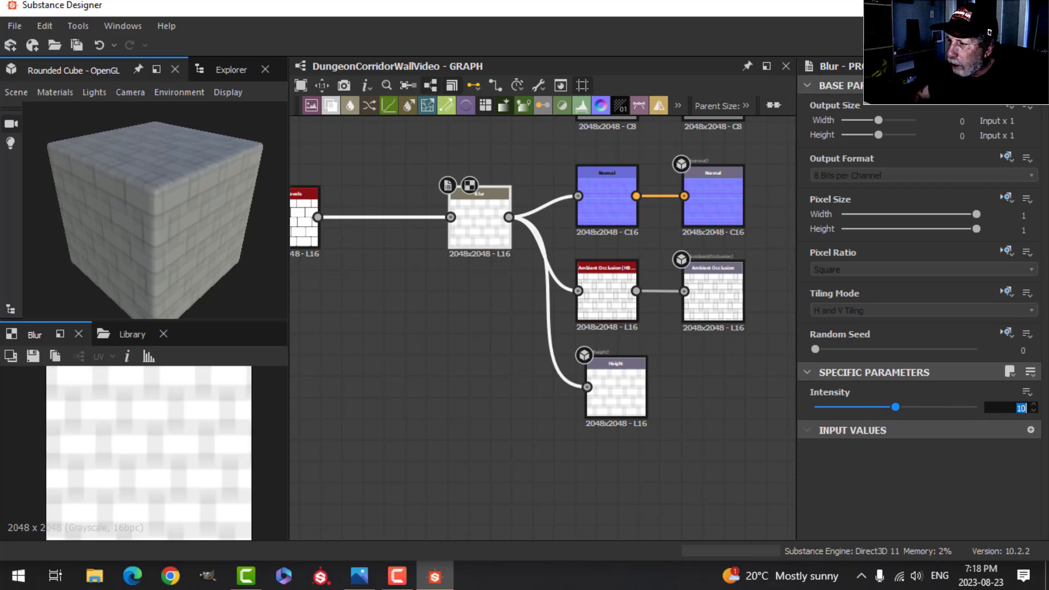
pyautogui.write('0.2')
pyautogui.press('Return')
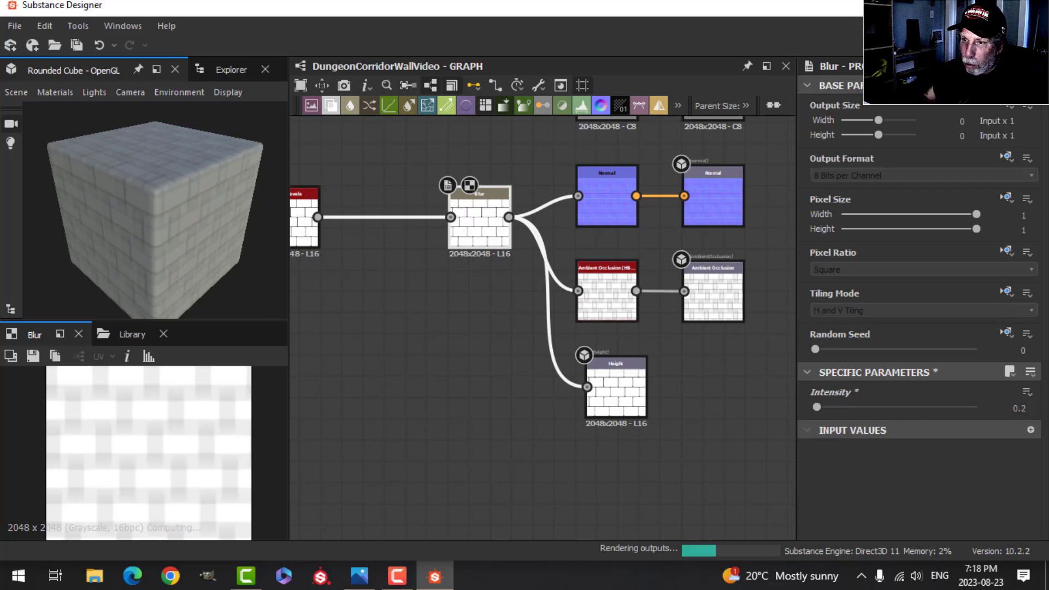
pyautogui.scroll(2, 240, 267)
pyautogui.moveTo(237, 265); pyautogui.dragTo(277, 219)
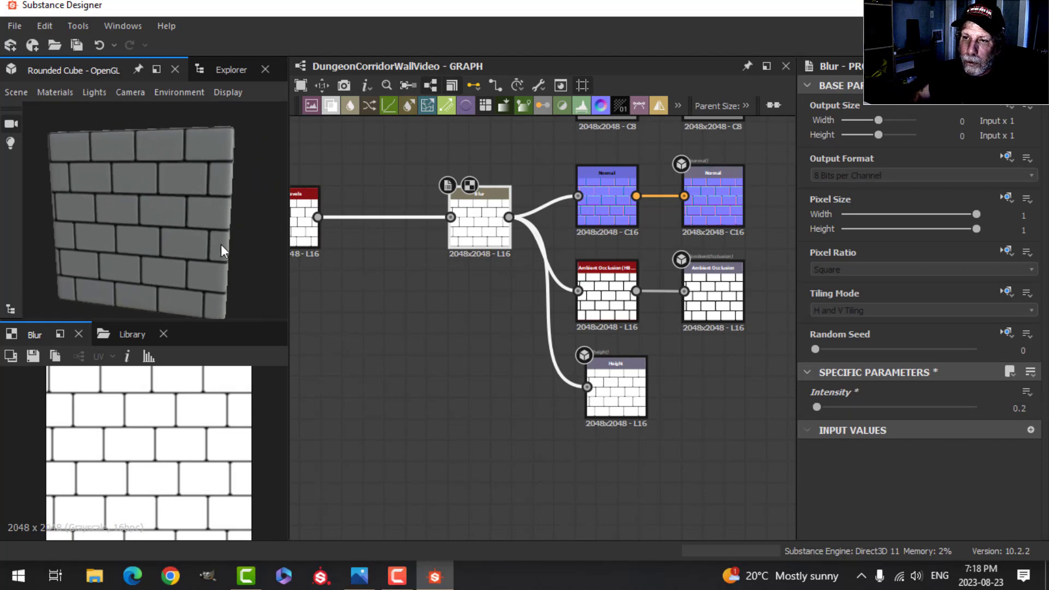
pyautogui.scroll(4, 221, 246)
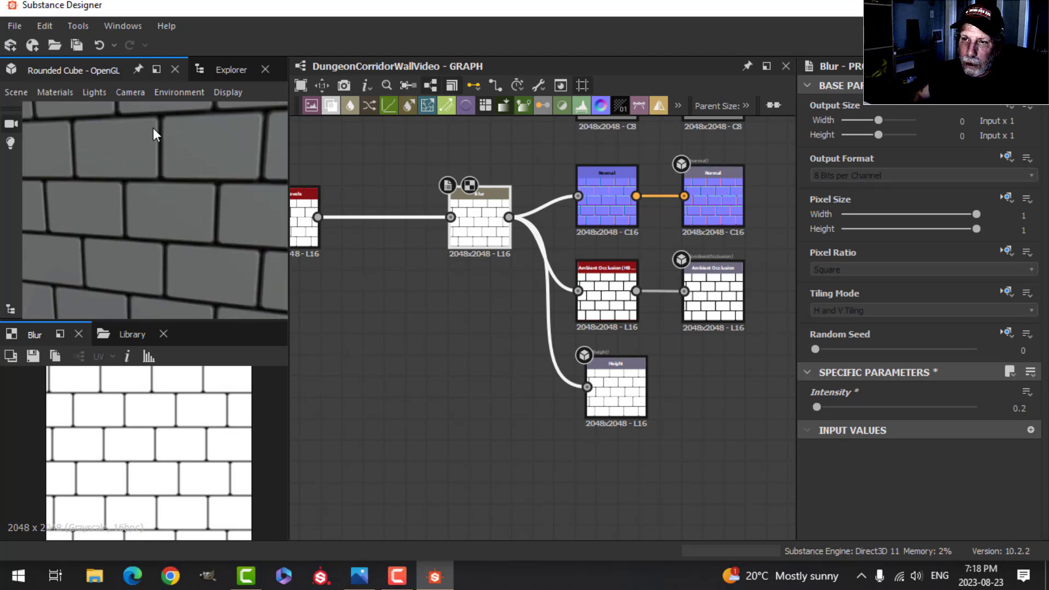
pyautogui.scroll(-5, 211, 183)
# Move the Tile Generator and Edge Detect nodes together away from the Bevel node to make room between them.
pyautogui.scroll(-3, 432, 345)
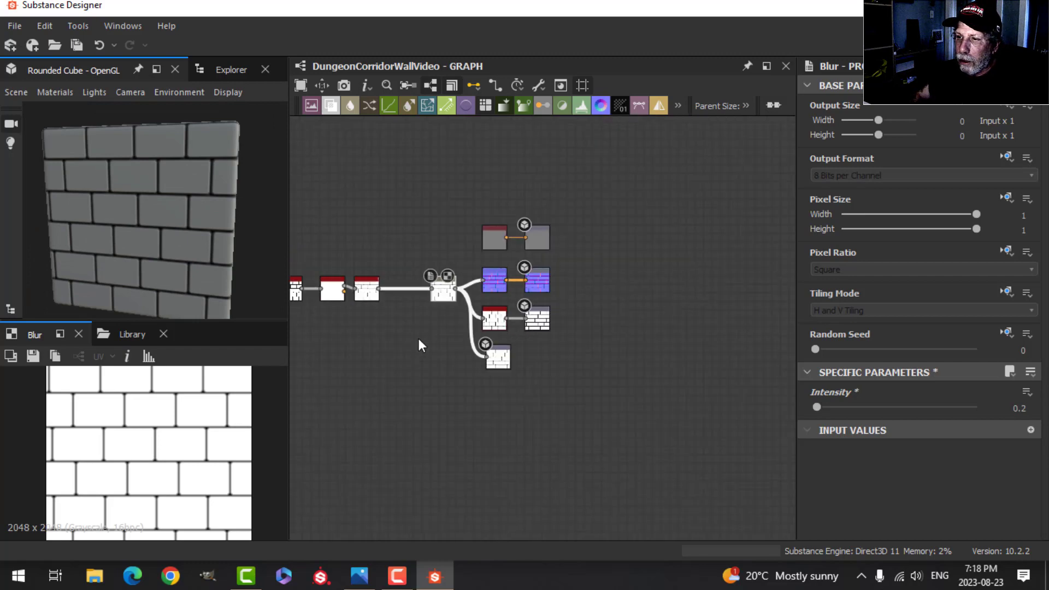
pyautogui.moveTo(424, 345); pyautogui.dragTo(607, 395, button='middle')
pyautogui.scroll(5, 549, 353)
pyautogui.scroll(2, 395, 278)
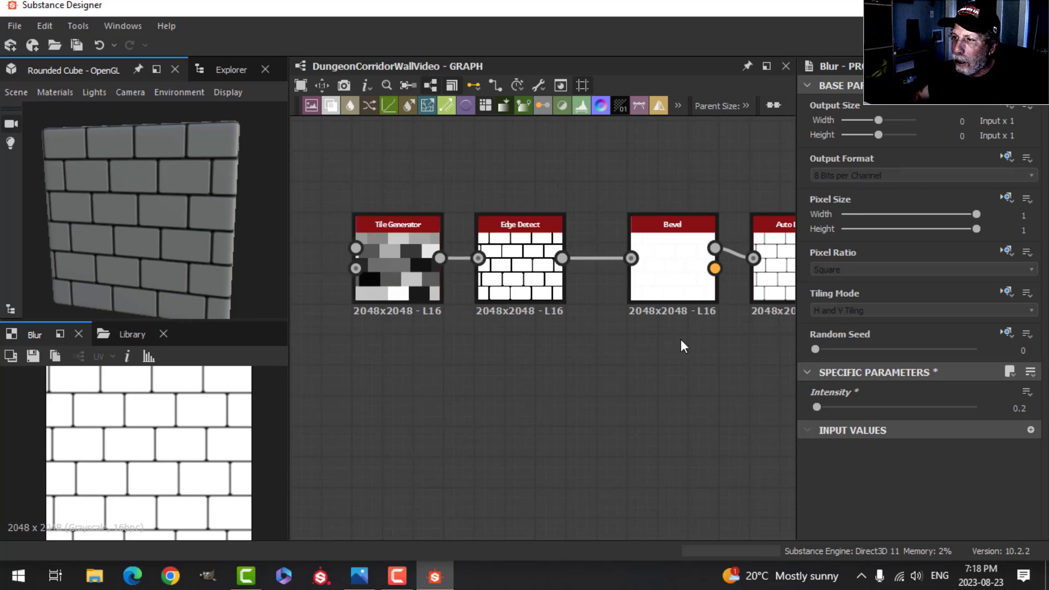
pyautogui.scroll(-1, 681, 339)
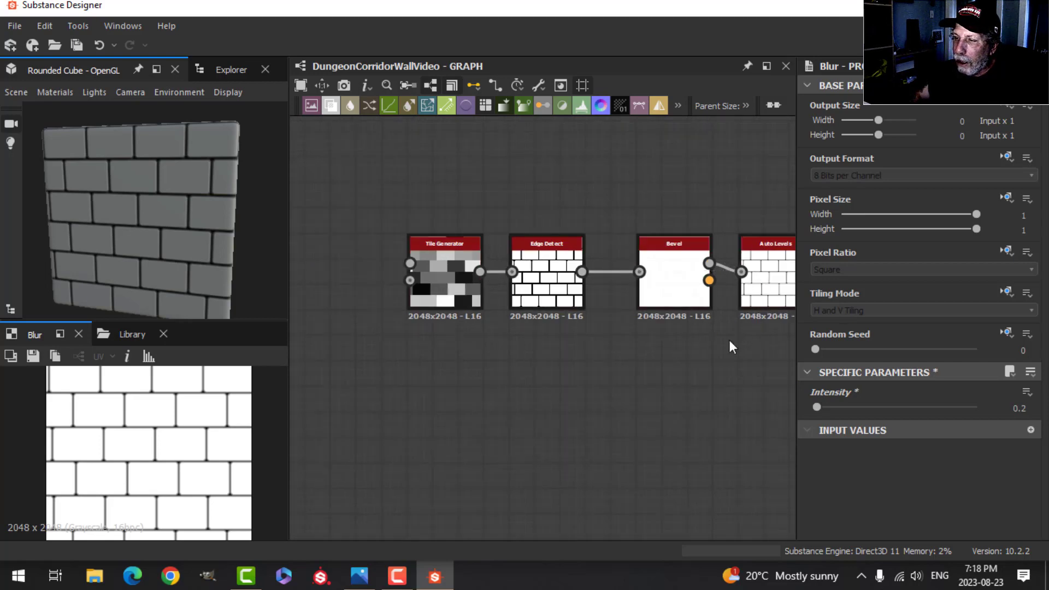
pyautogui.scroll(-1, 620, 378)
pyautogui.scroll(-1, 621, 378)
pyautogui.moveTo(395, 238); pyautogui.dragTo(390, 350)
pyautogui.scroll(-4, 580, 372)
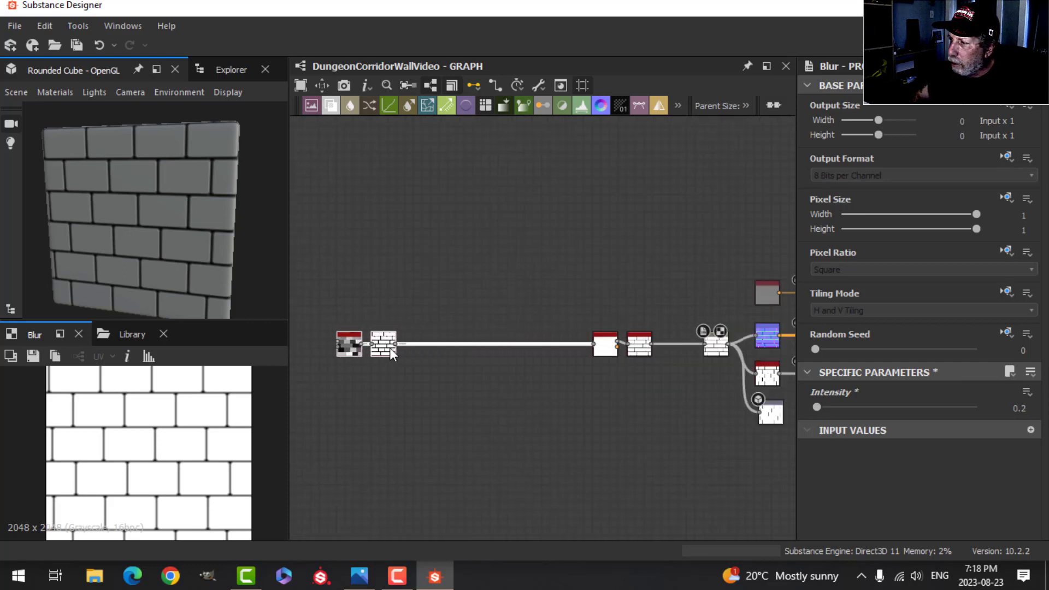
# Branch a Flood Fill node off the Edge Detect output and check its brick gradients in the 2D preview.
pyautogui.scroll(-1, 484, 390)
pyautogui.moveTo(483, 389); pyautogui.dragTo(581, 386, button='middle')
pyautogui.scroll(2, 561, 370)
pyautogui.scroll(2, 547, 385)
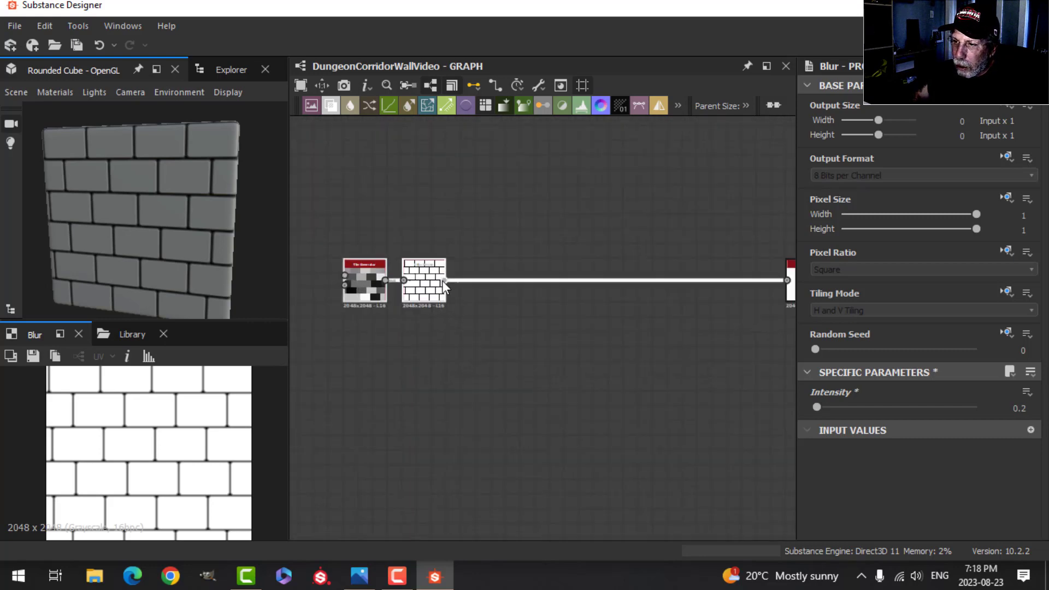
pyautogui.moveTo(458, 301); pyautogui.dragTo(478, 341)
pyautogui.write('f')
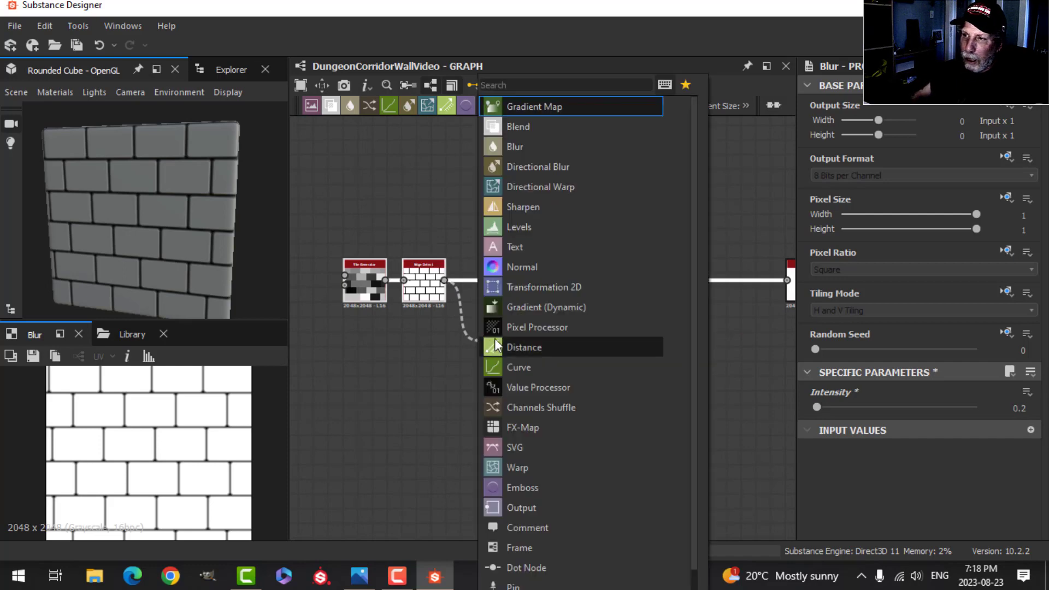
pyautogui.write('lood')
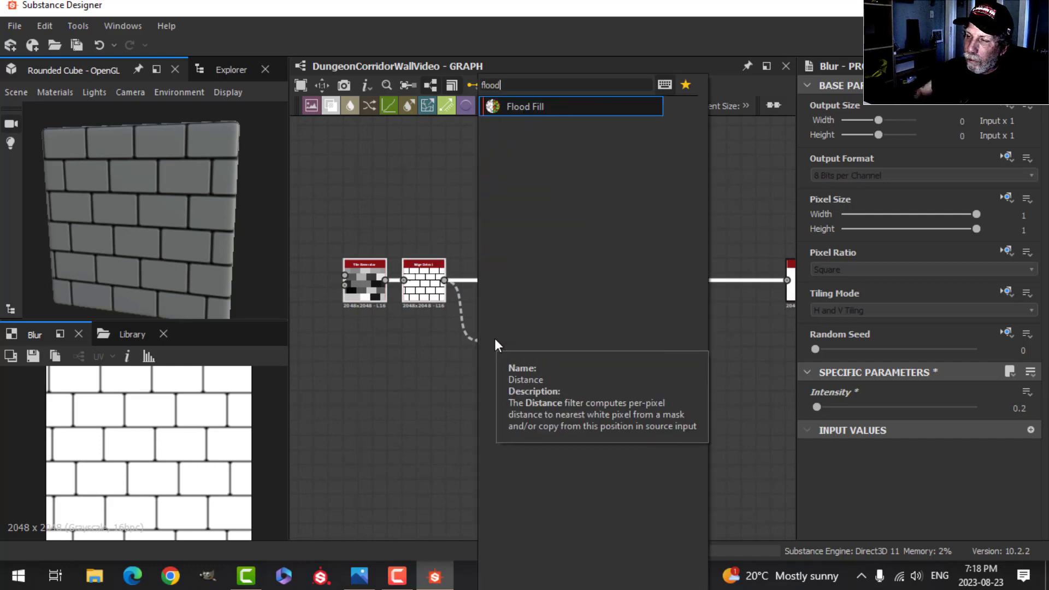
pyautogui.click(544, 108)
pyautogui.scroll(-2, 164, 484)
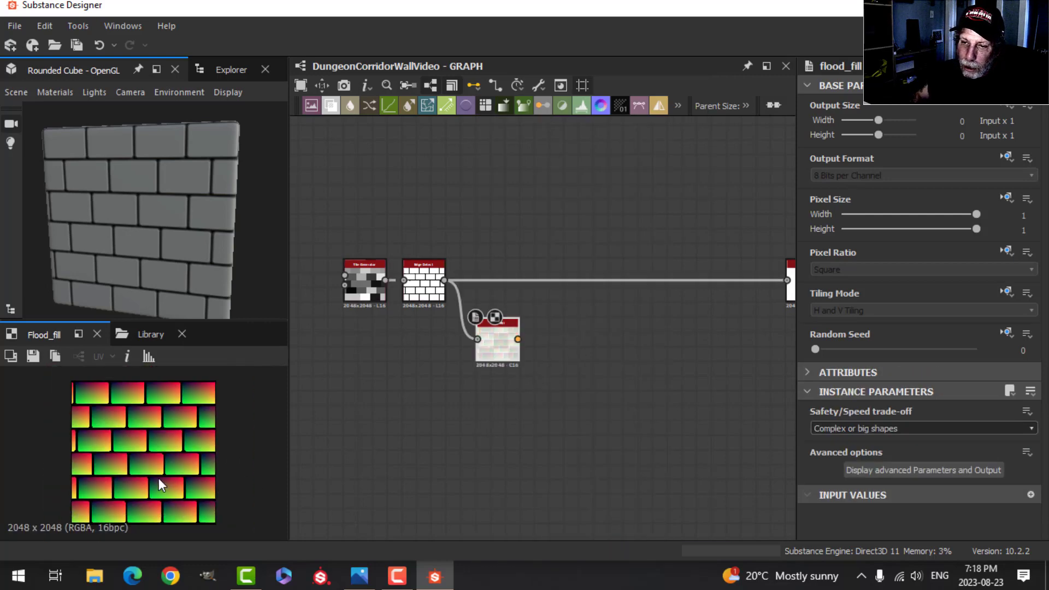
pyautogui.scroll(1, 123, 429)
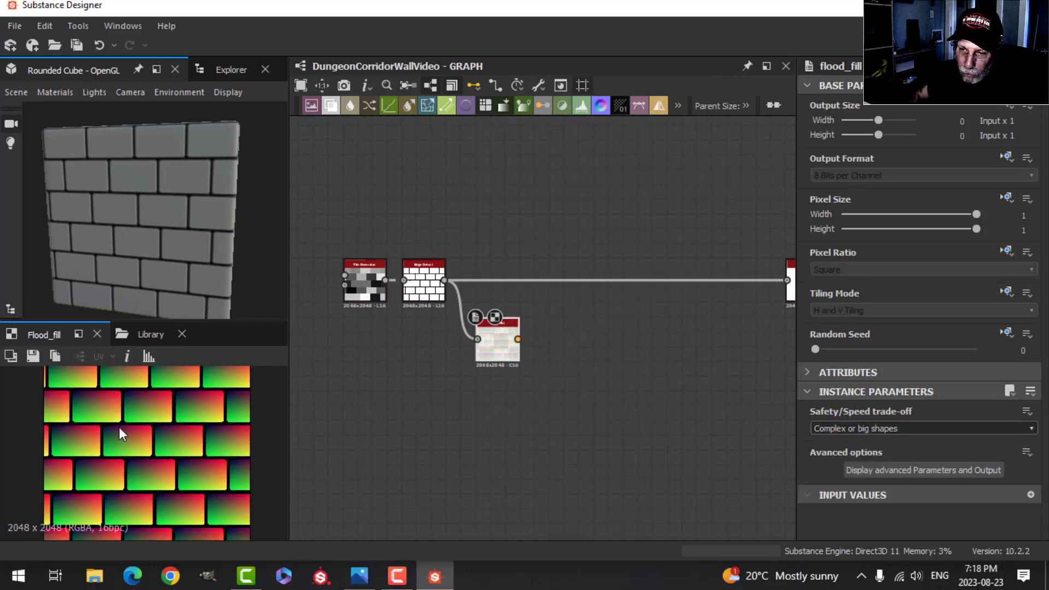
# Add a Flood Fill to Random Grayscale node connected to the Flood Fill output and check it in the 2D preview.
pyautogui.scroll(-2, 155, 451)
pyautogui.moveTo(531, 398); pyautogui.dragTo(535, 430, button='middle')
pyautogui.scroll(1, 488, 417)
pyautogui.scroll(2, 564, 424)
pyautogui.scroll(1, 530, 420)
pyautogui.scroll(-2, 492, 358)
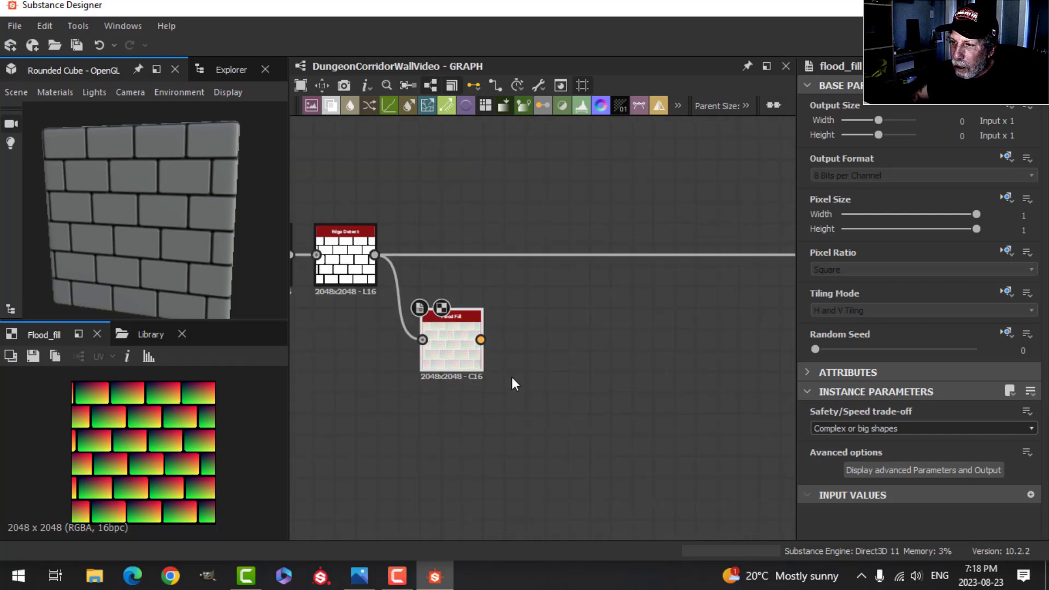
pyautogui.moveTo(481, 340); pyautogui.dragTo(526, 340)
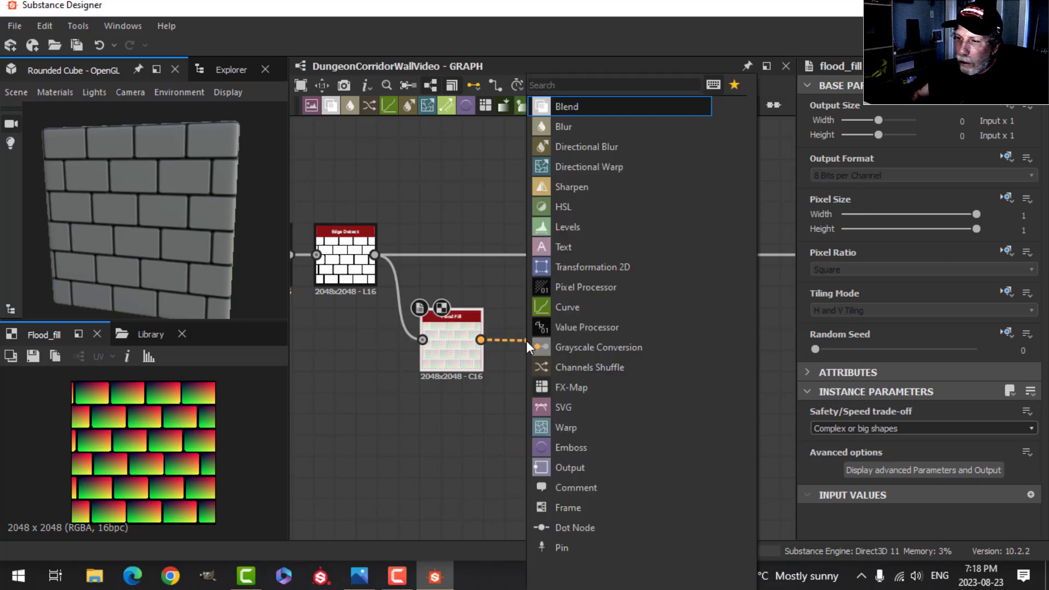
pyautogui.write('flood')
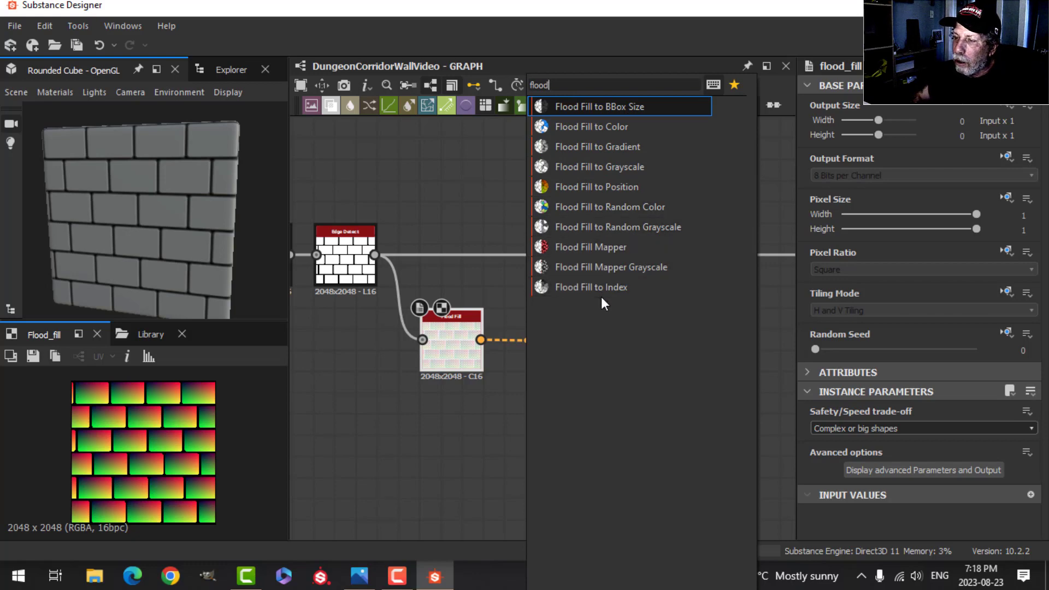
pyautogui.click(637, 227)
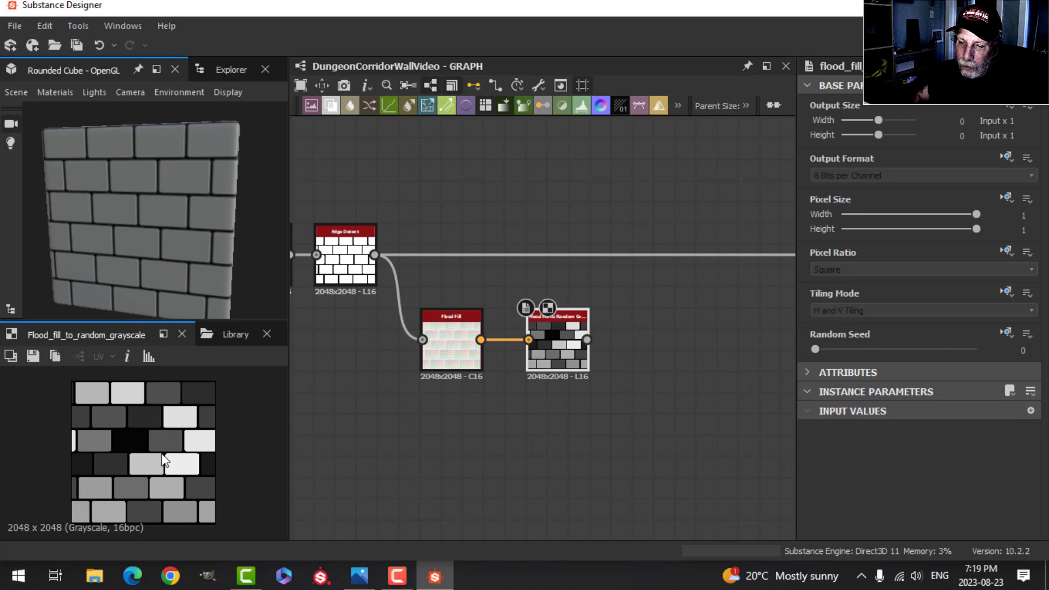
pyautogui.scroll(2, 164, 459)
pyautogui.scroll(-1, 164, 459)
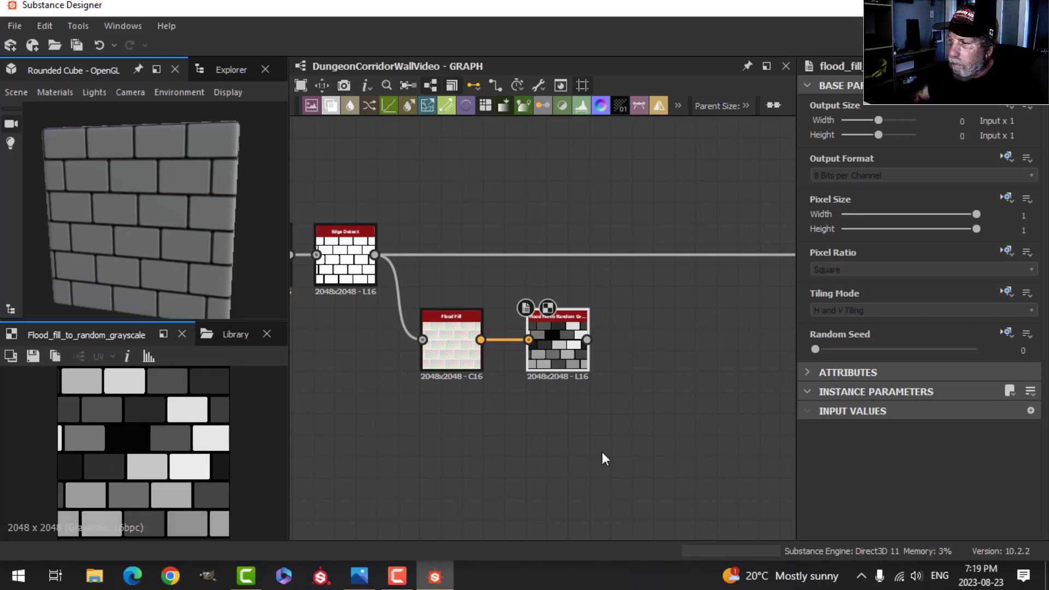
# Branch a second Flood Fill node off the Edge Detect output and place it below the first Flood Fill.
pyautogui.scroll(1, 547, 432)
pyautogui.moveTo(602, 452); pyautogui.dragTo(608, 385, button='middle')
pyautogui.scroll(-1, 536, 437)
pyautogui.scroll(-2, 584, 371)
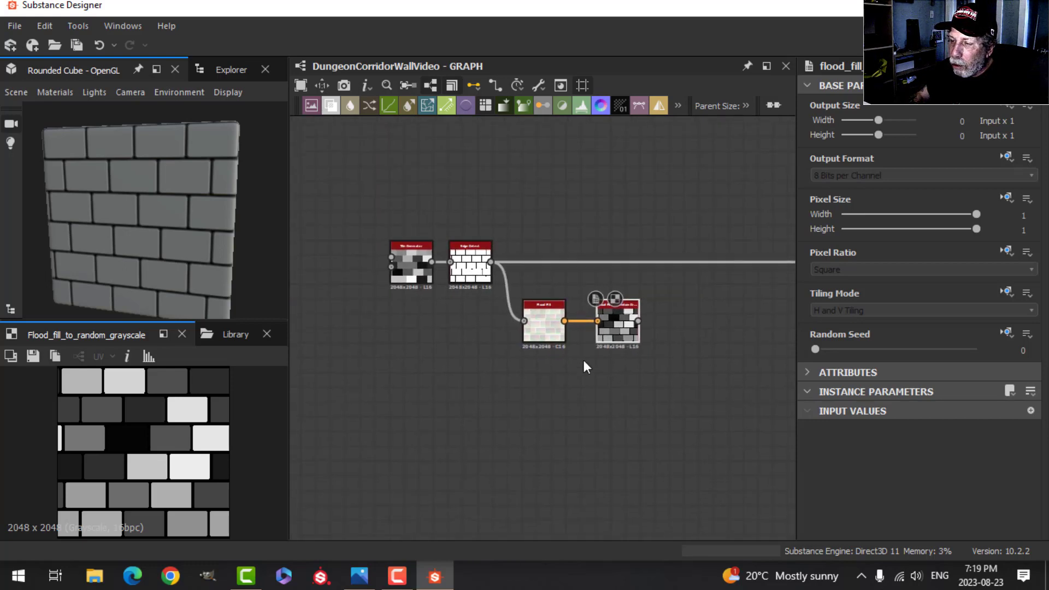
pyautogui.moveTo(496, 283); pyautogui.dragTo(520, 379)
pyautogui.write('fl')
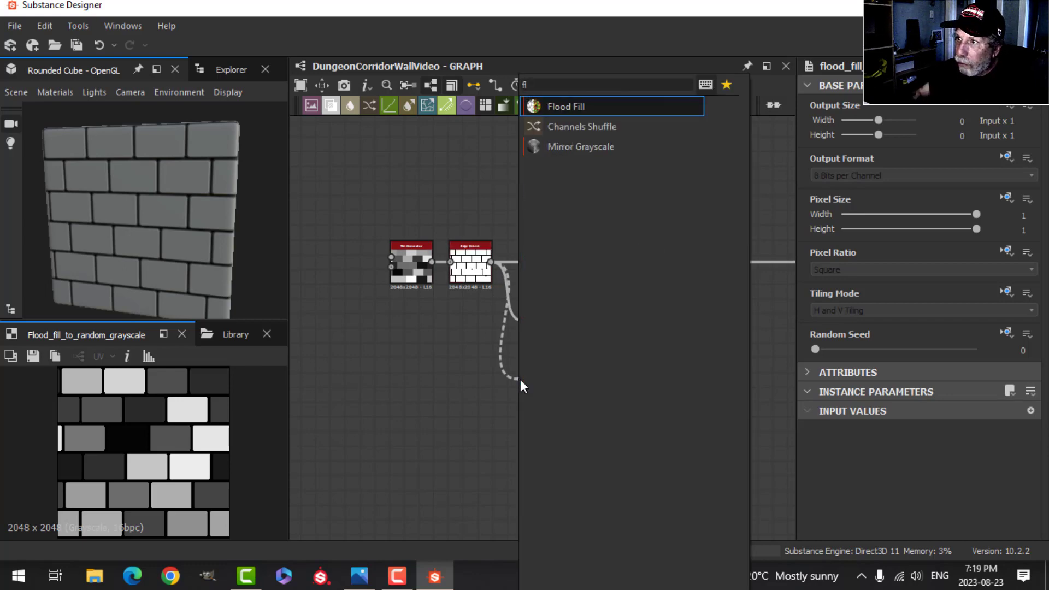
pyautogui.click(595, 104)
pyautogui.scroll(1, 636, 395)
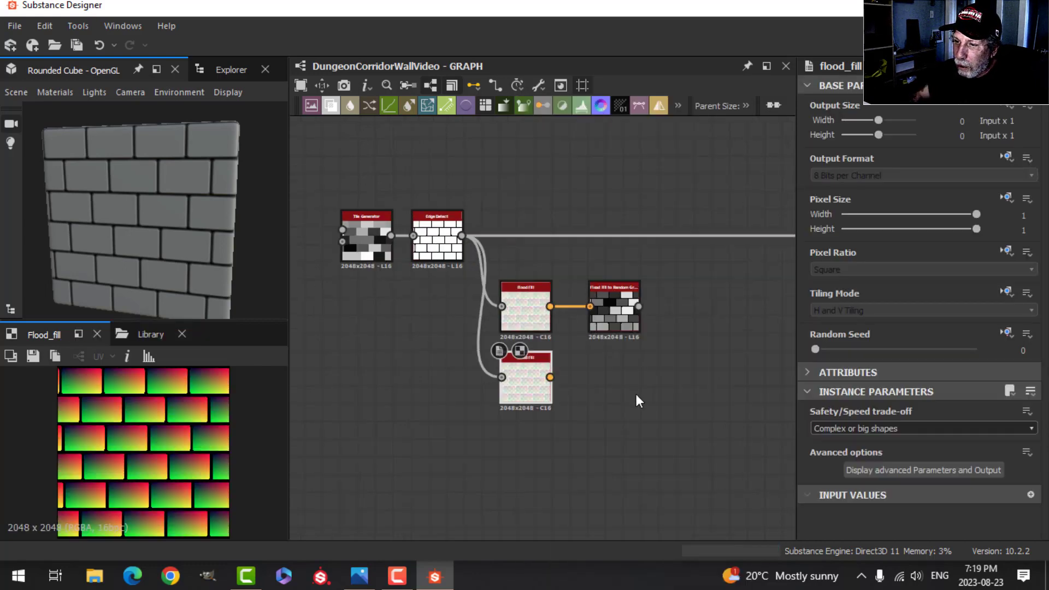
# Add a Flood Fill to Gradient node after the second Flood Fill, with Angle 34 degrees and Angle Variation 0.84.
pyautogui.scroll(1, 602, 444)
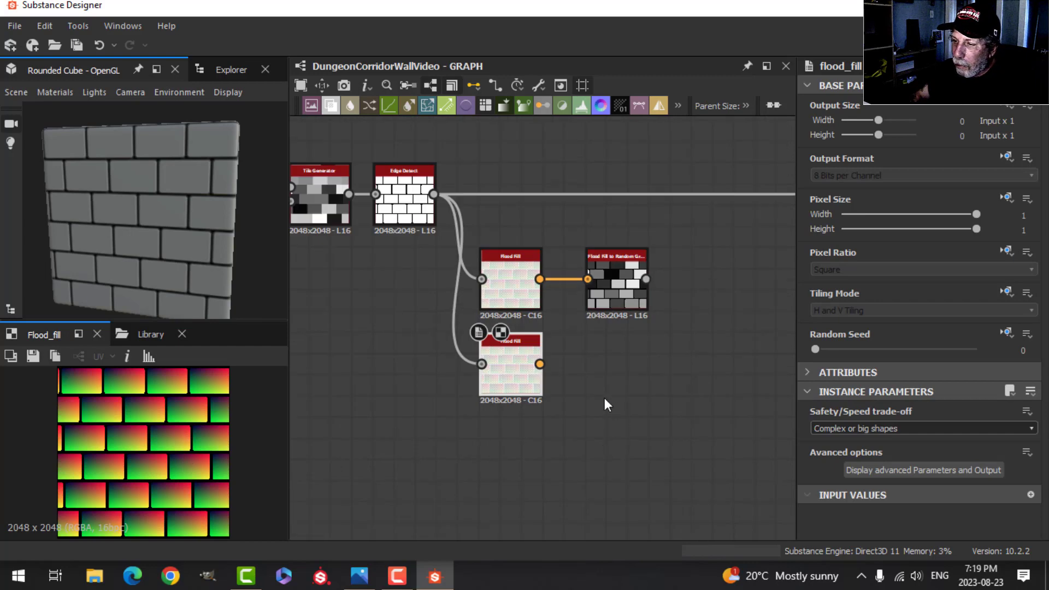
pyautogui.moveTo(542, 365); pyautogui.dragTo(586, 366)
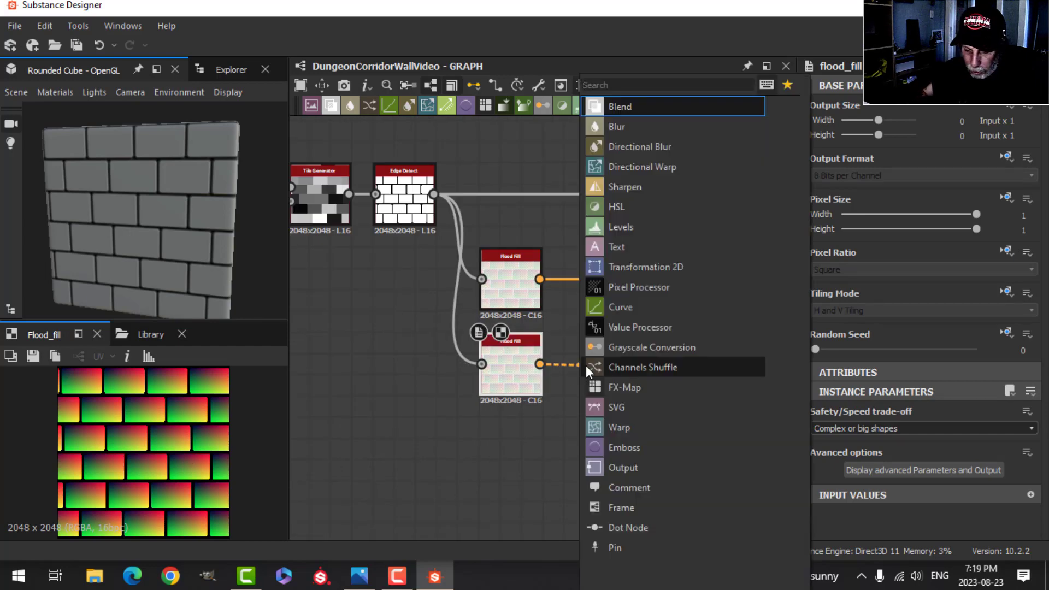
pyautogui.write('flood')
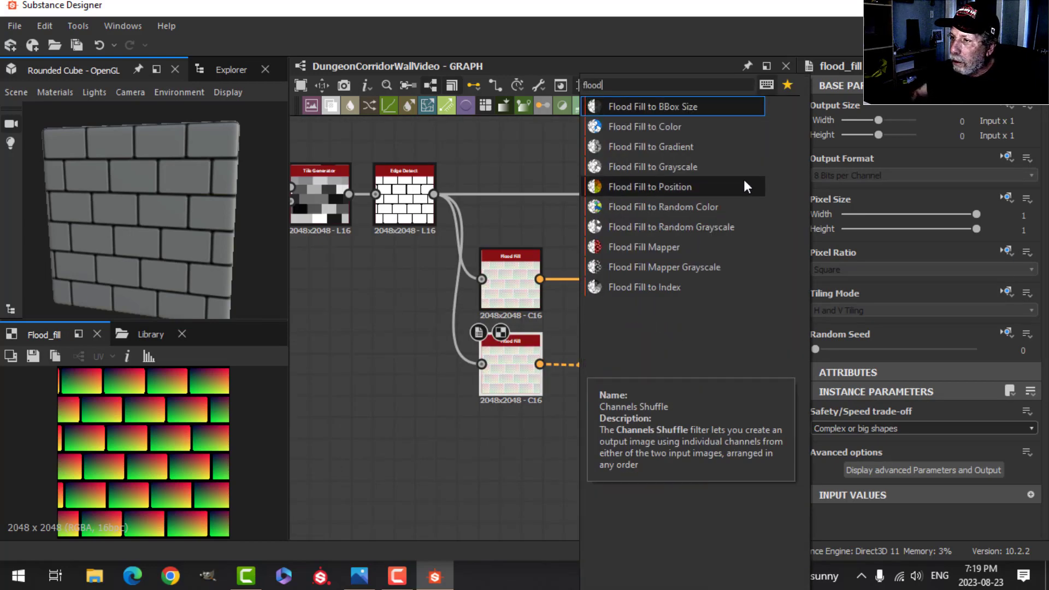
pyautogui.click(675, 148)
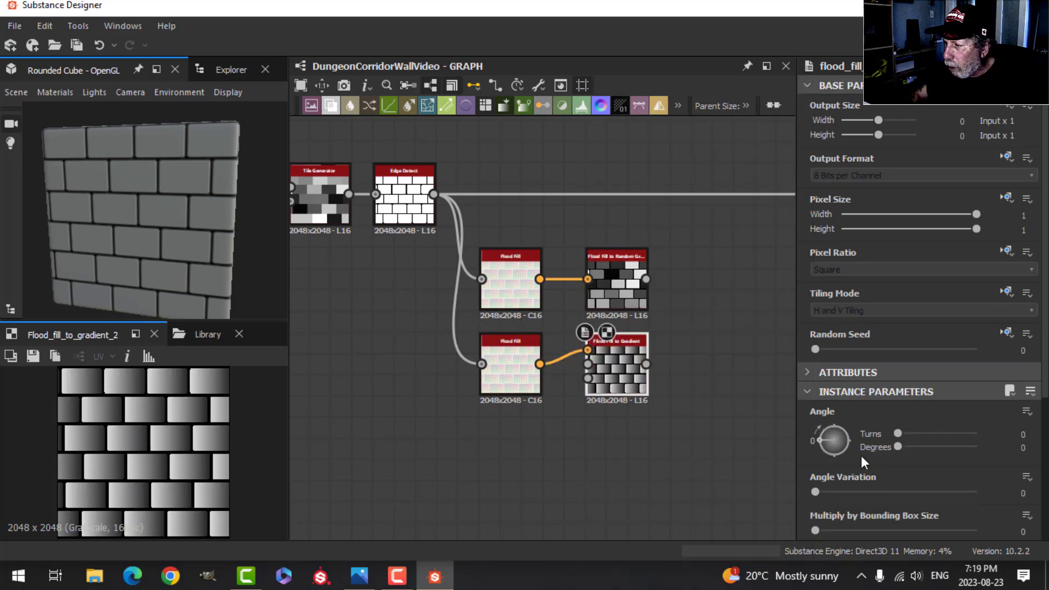
pyautogui.moveTo(824, 441); pyautogui.dragTo(819, 430)
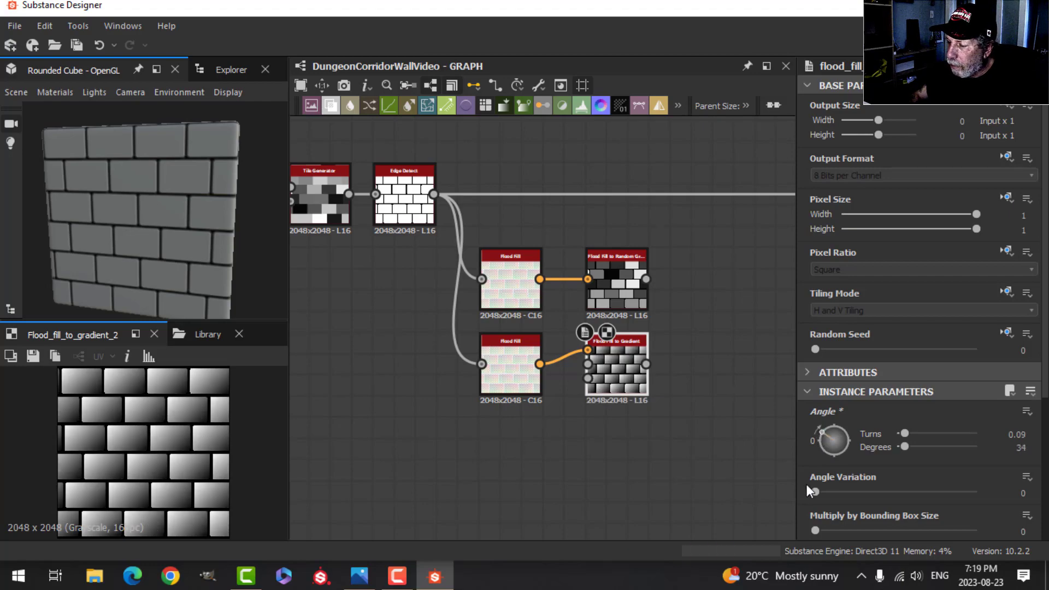
pyautogui.moveTo(816, 492); pyautogui.dragTo(952, 492)
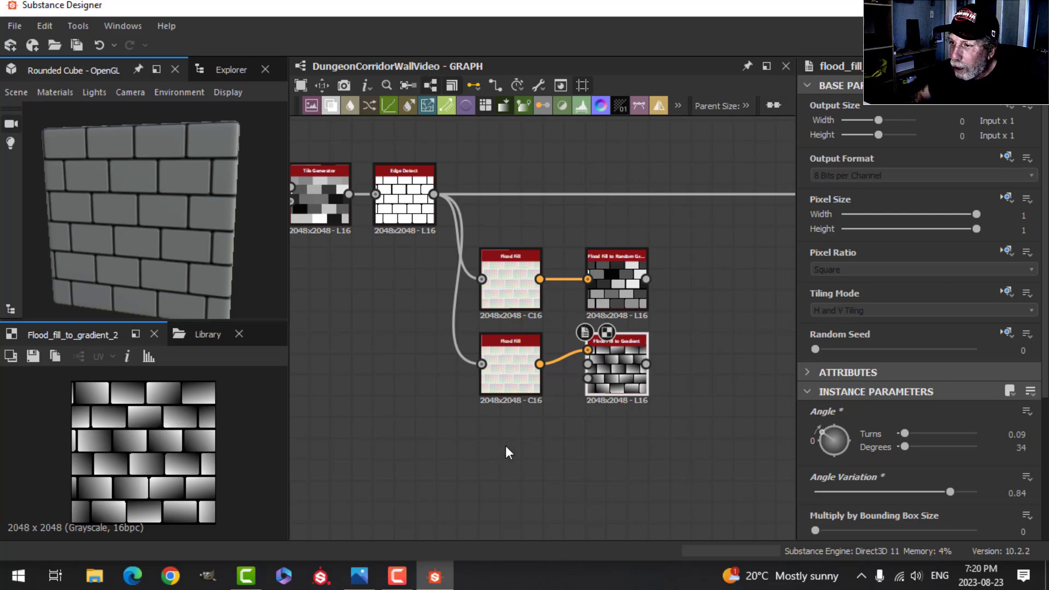
# Duplicate the second Flood Fill and its Flood Fill to Gradient node with their links, placing the copies directly below.
pyautogui.scroll(-1, 506, 446)
pyautogui.moveTo(570, 437)
pyautogui.mouseDown(button='middle')
pyautogui.moveTo(495, 404)
pyautogui.moveTo(565, 430)
pyautogui.mouseUp(button='middle')
pyautogui.scroll(2, 501, 412)
pyautogui.scroll(-1, 564, 431)
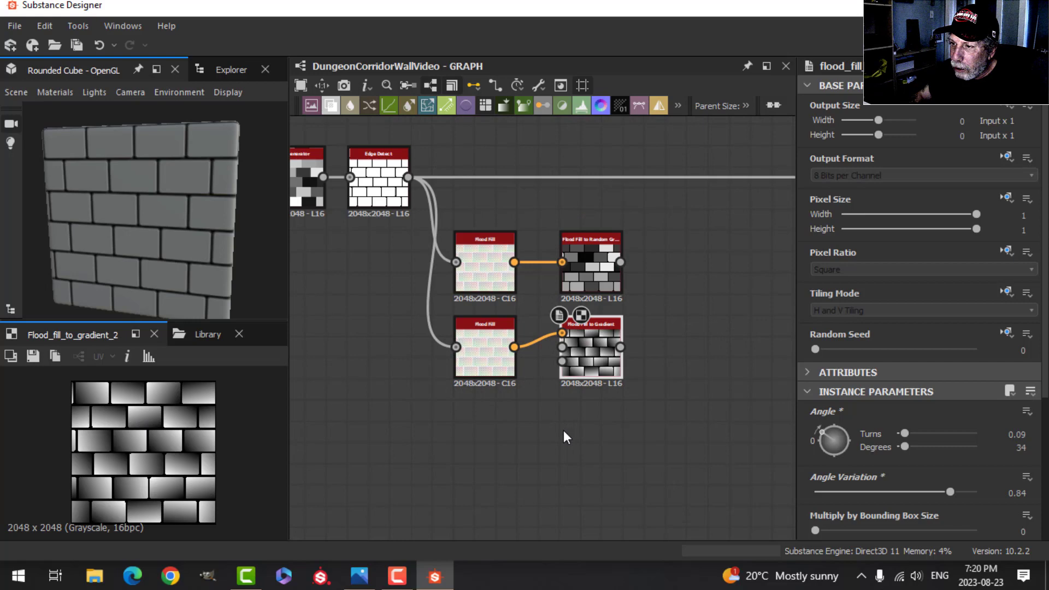
pyautogui.moveTo(633, 401); pyautogui.dragTo(615, 411, button='middle')
pyautogui.moveTo(650, 404); pyautogui.dragTo(446, 356)
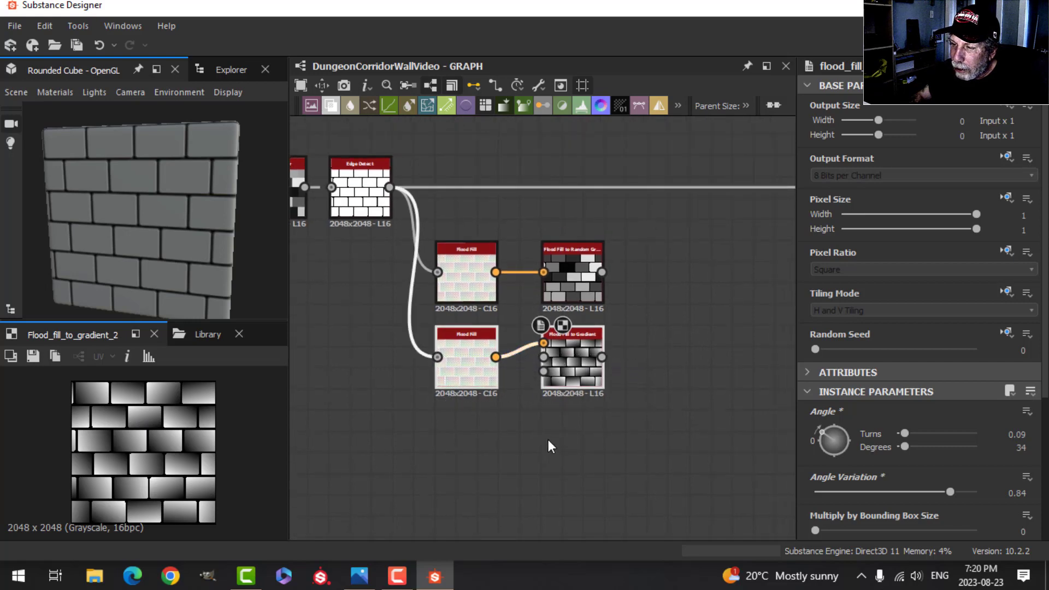
pyautogui.hotkey('ctrl', 'd')
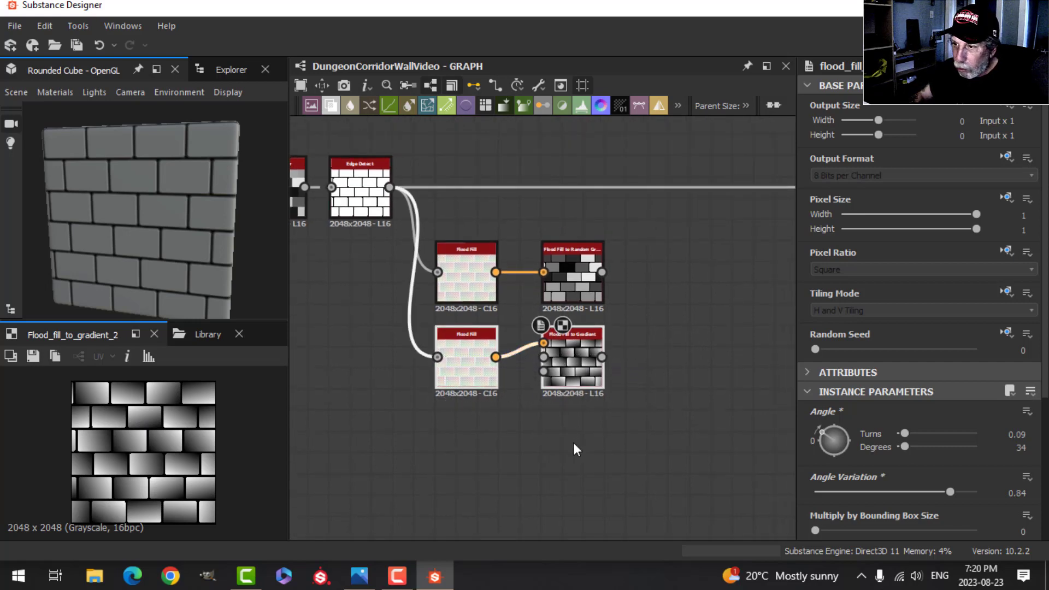
pyautogui.moveTo(497, 382); pyautogui.dragTo(465, 449)
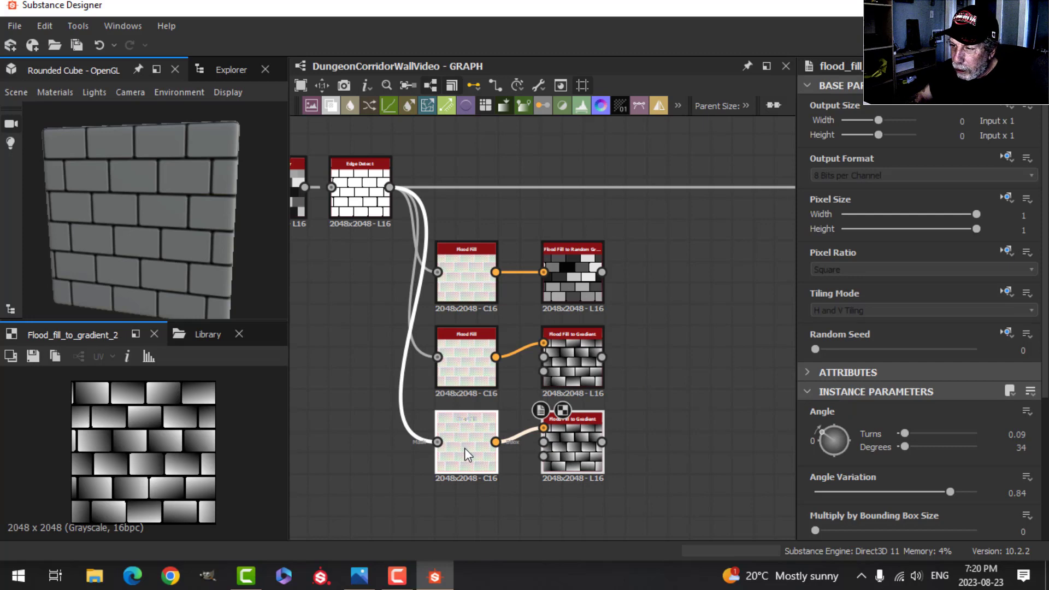
# Set the duplicated Flood Fill to Gradient node's Angle to 226 degrees and Angle Variation to 0.69.
pyautogui.click(585, 447)
pyautogui.scroll(5, 595, 445)
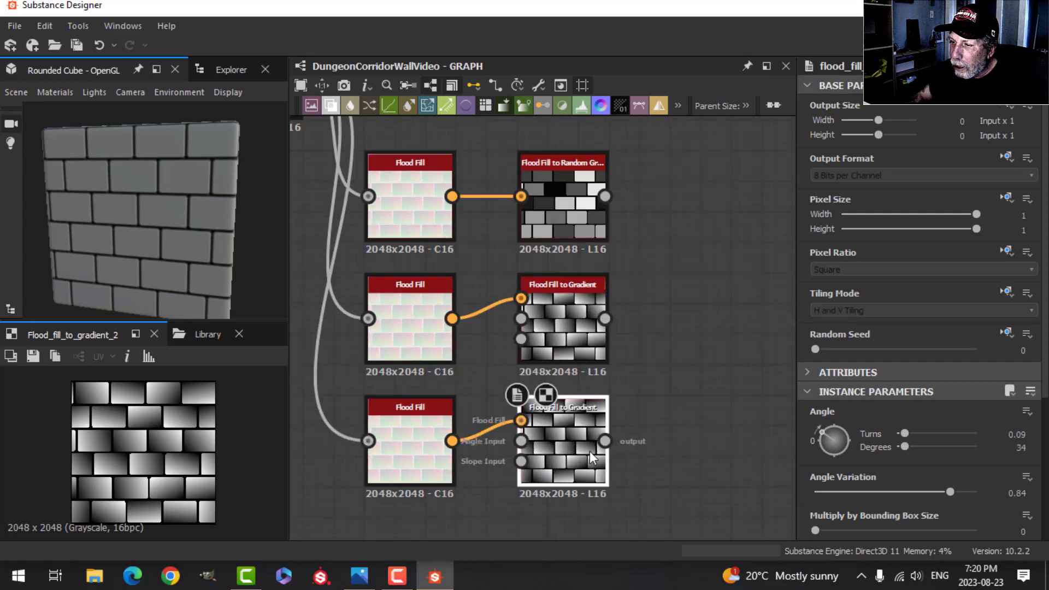
pyautogui.scroll(-2, 563, 411)
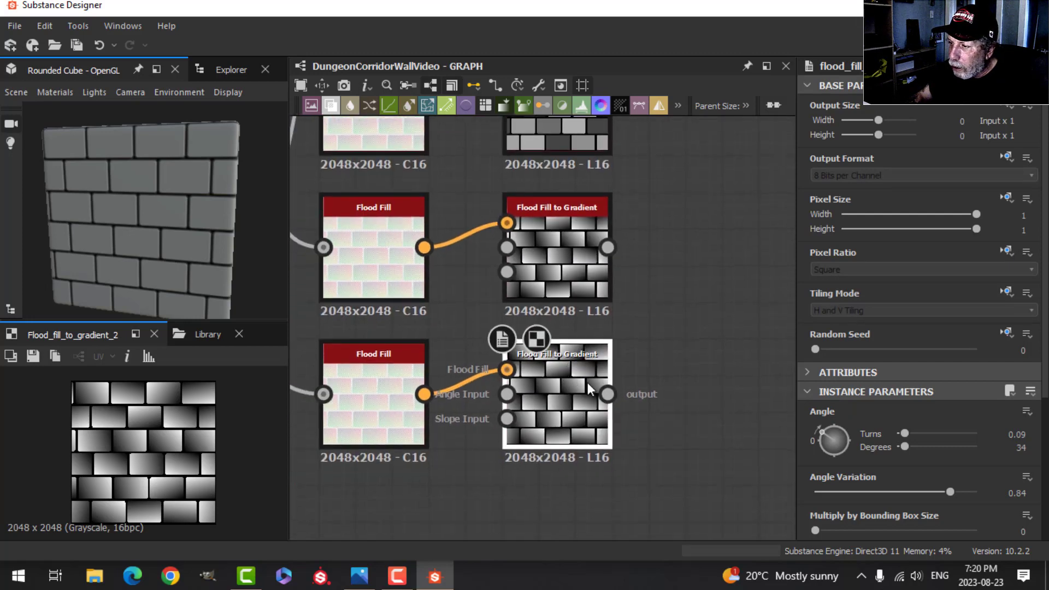
pyautogui.moveTo(828, 432); pyautogui.dragTo(839, 444)
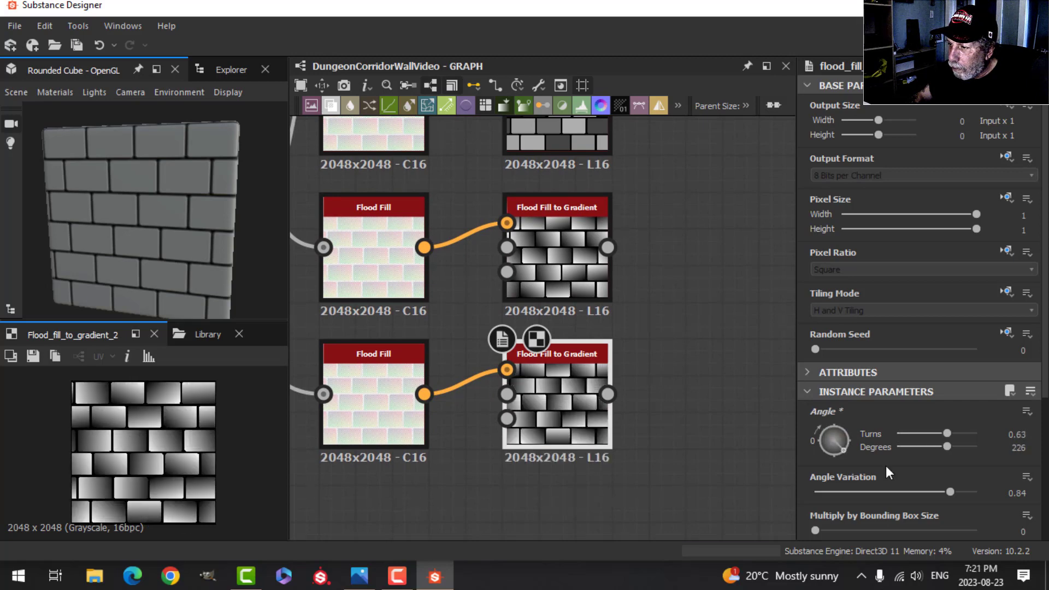
pyautogui.moveTo(950, 493); pyautogui.dragTo(926, 490)
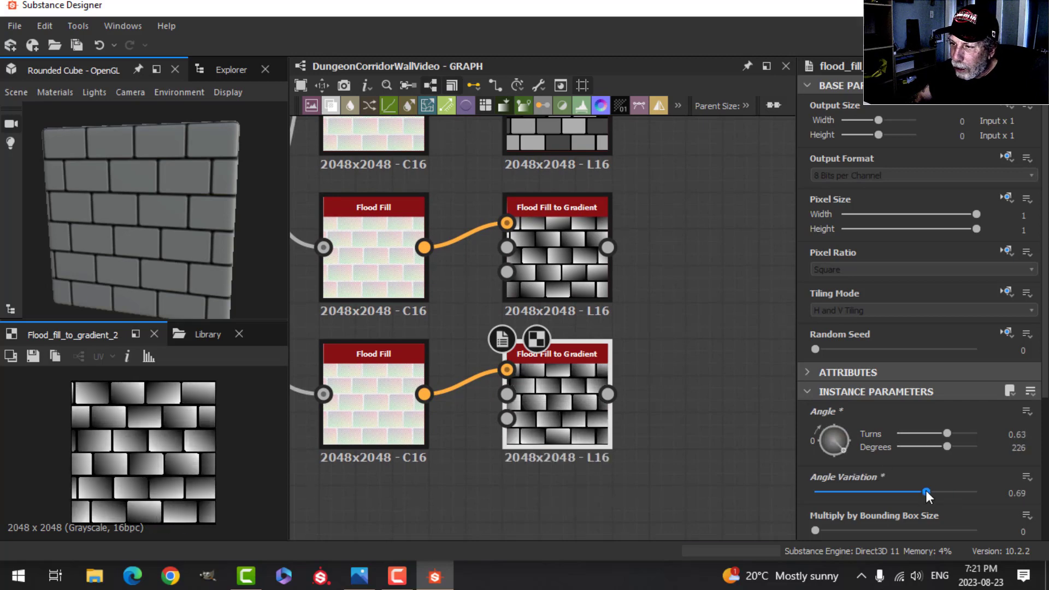
pyautogui.scroll(-3, 639, 488)
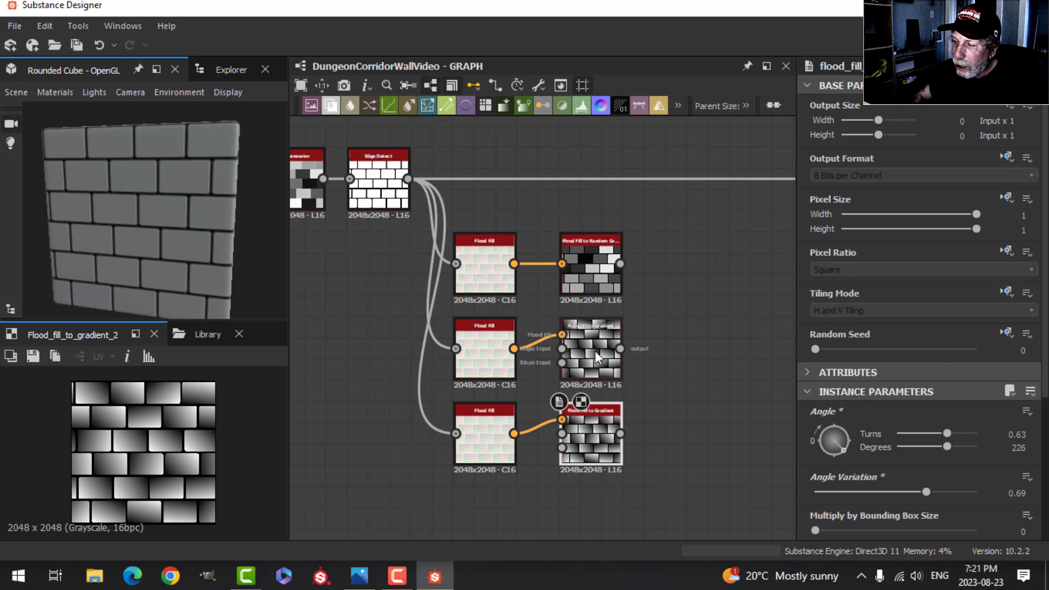
# Set the duplicated gradient node's Random Seed to 2 and compare it with the first gradient in the 2D preview.
pyautogui.click(589, 435)
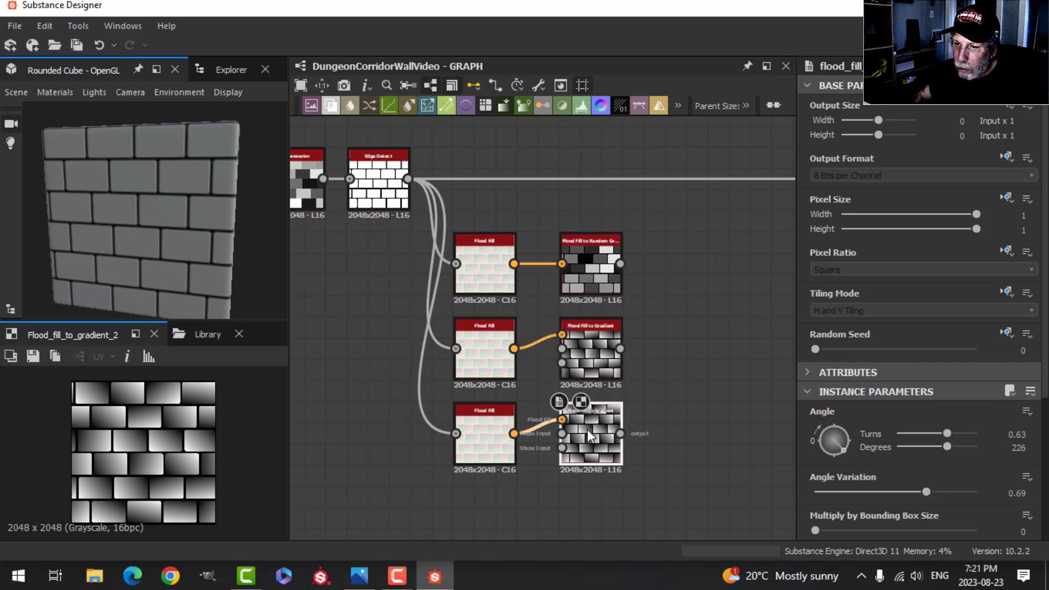
pyautogui.click(590, 355)
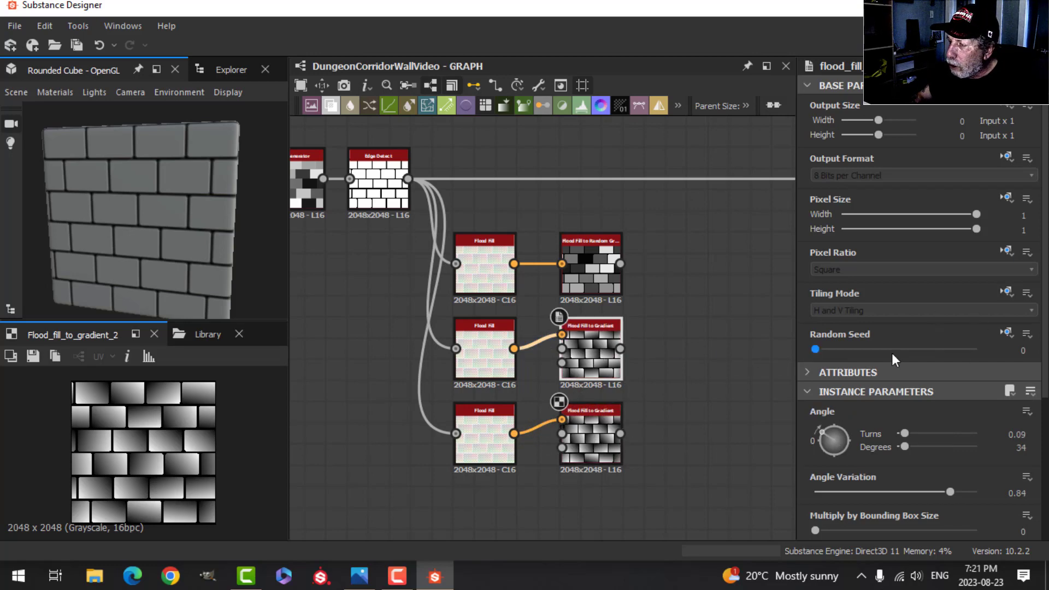
pyautogui.click(599, 435)
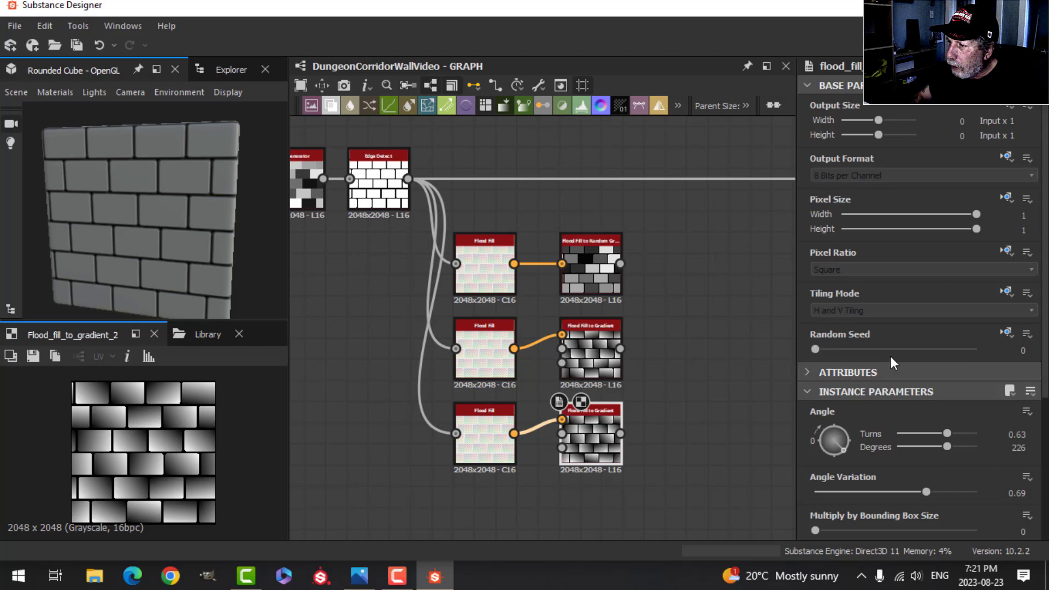
pyautogui.moveTo(821, 350); pyautogui.dragTo(847, 350)
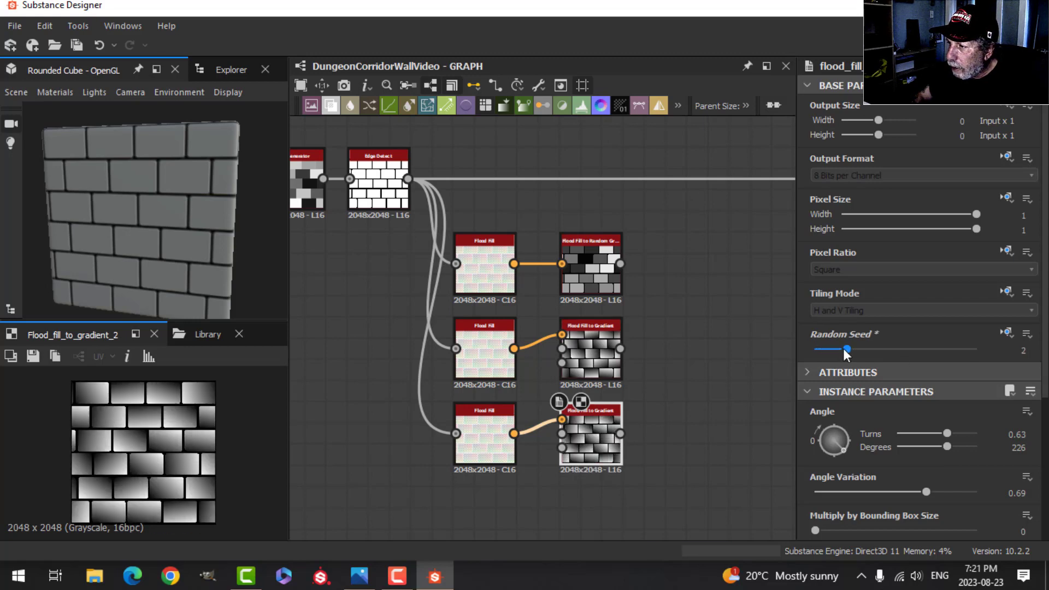
pyautogui.click(582, 362)
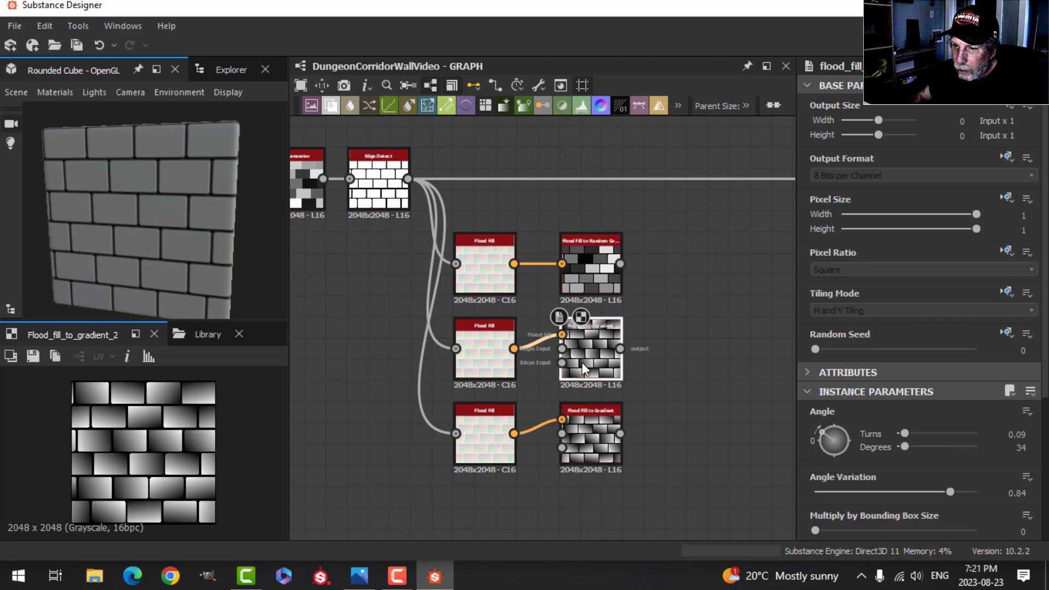
pyautogui.click(589, 444)
# Duplicate the lowest Flood Fill and Flood Fill to Gradient pair with its links and place the copies underneath as a fourth row.
pyautogui.scroll(-1, 671, 431)
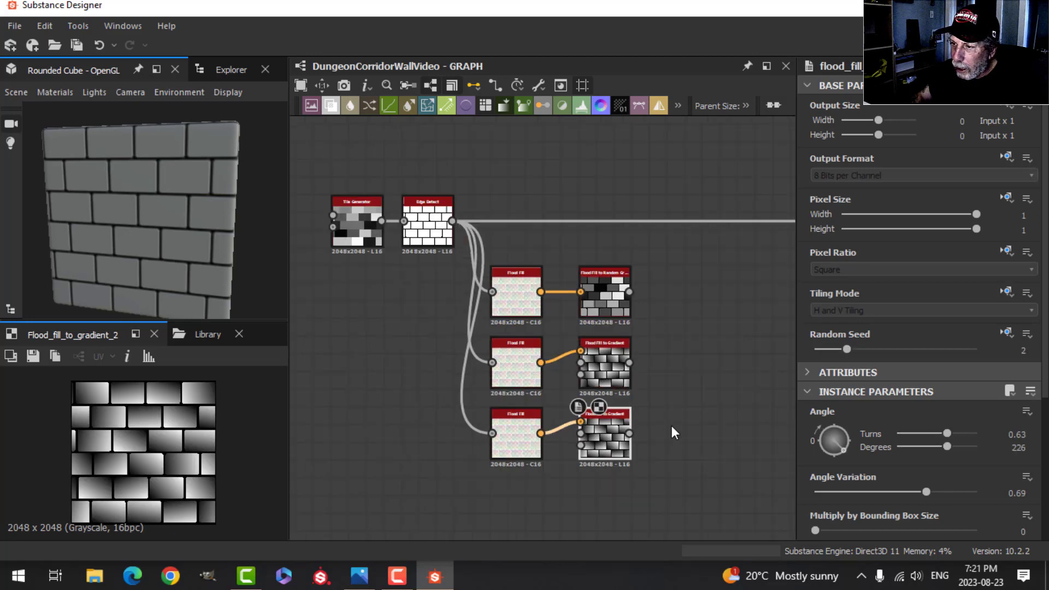
pyautogui.moveTo(671, 426); pyautogui.dragTo(690, 363, button='middle')
pyautogui.moveTo(725, 426); pyautogui.dragTo(523, 376)
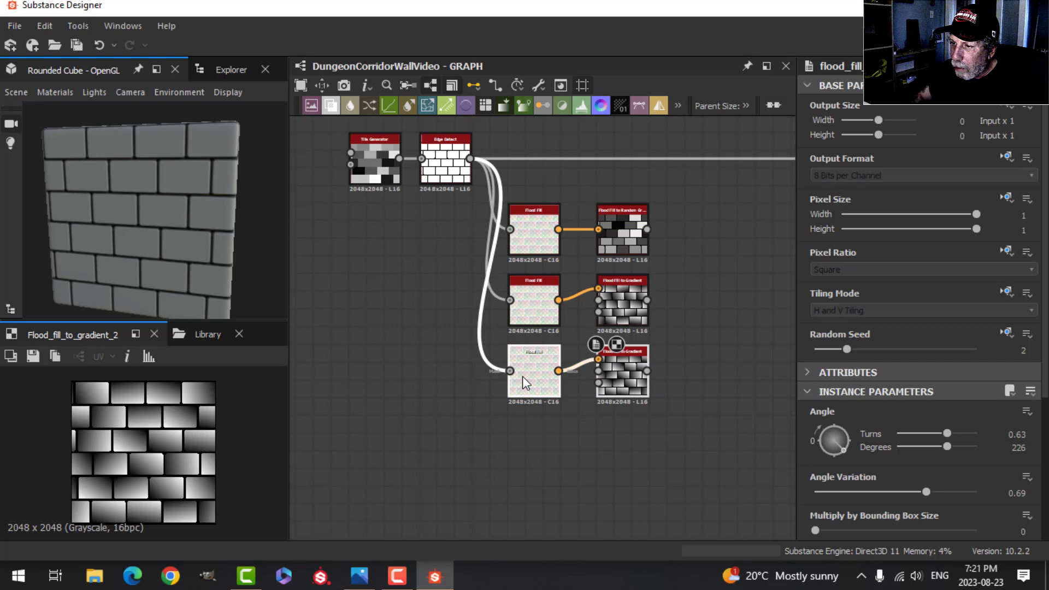
pyautogui.hotkey('ctrl', 'd')
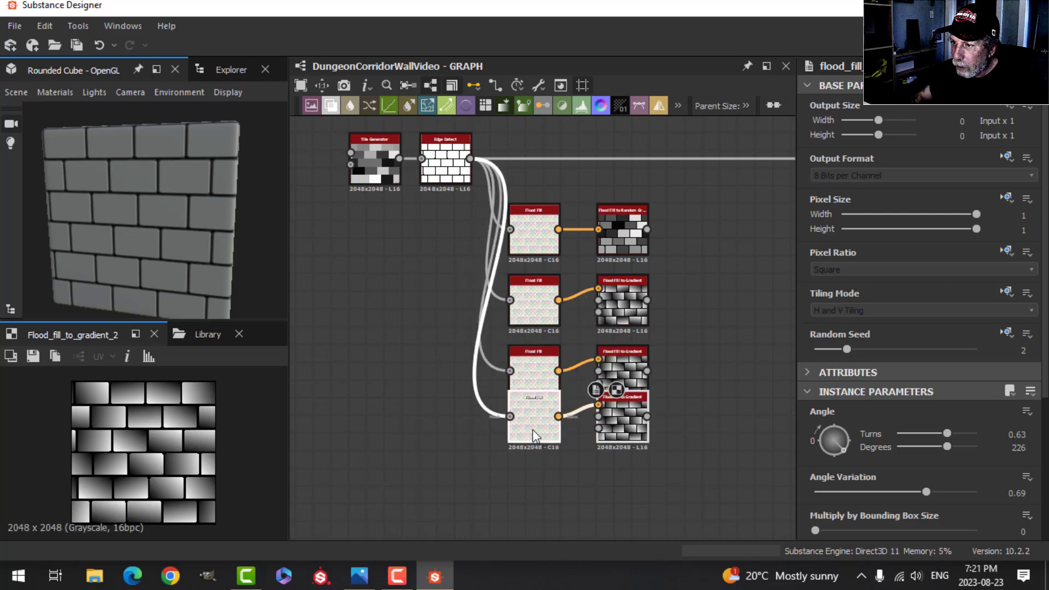
pyautogui.moveTo(544, 445); pyautogui.dragTo(543, 461)
# Set the fourth row's Flood Fill to Gradient node to Angle 313 degrees and Angle Variation 0.6.
pyautogui.click(623, 460)
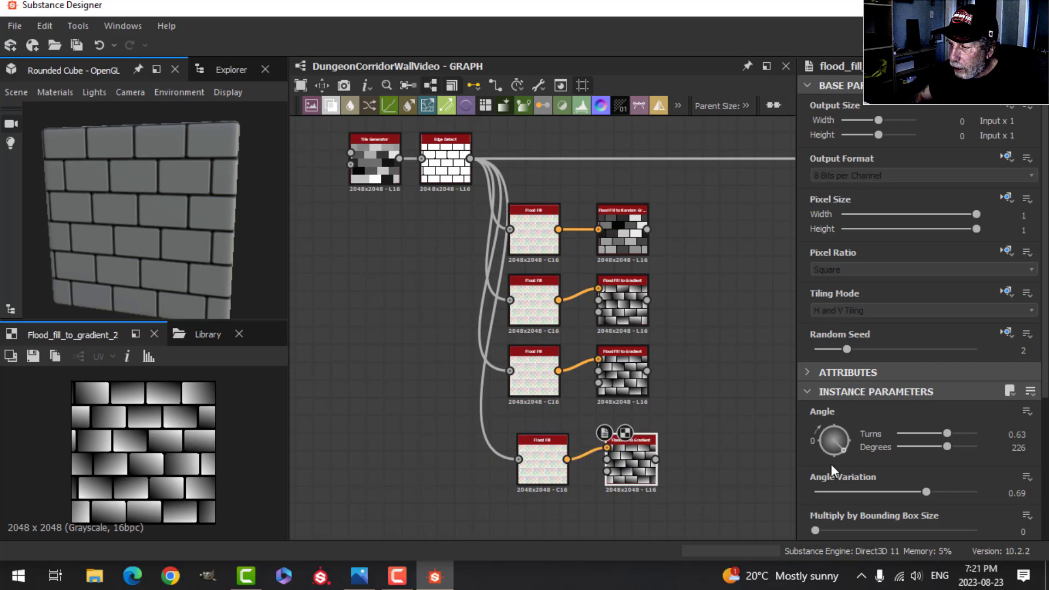
pyautogui.moveTo(831, 464); pyautogui.dragTo(827, 448)
pyautogui.moveTo(926, 492); pyautogui.dragTo(911, 492)
# Set the fourth row's gradient Random Seed to 4, align the node under the other gradients and compare their patterns.
pyautogui.click(621, 372)
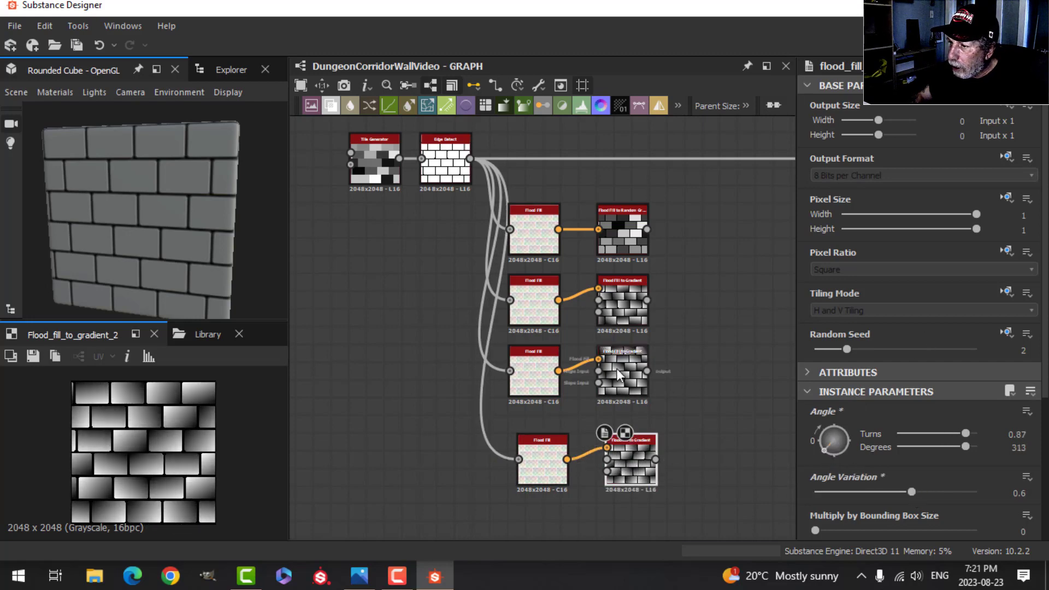
pyautogui.click(629, 462)
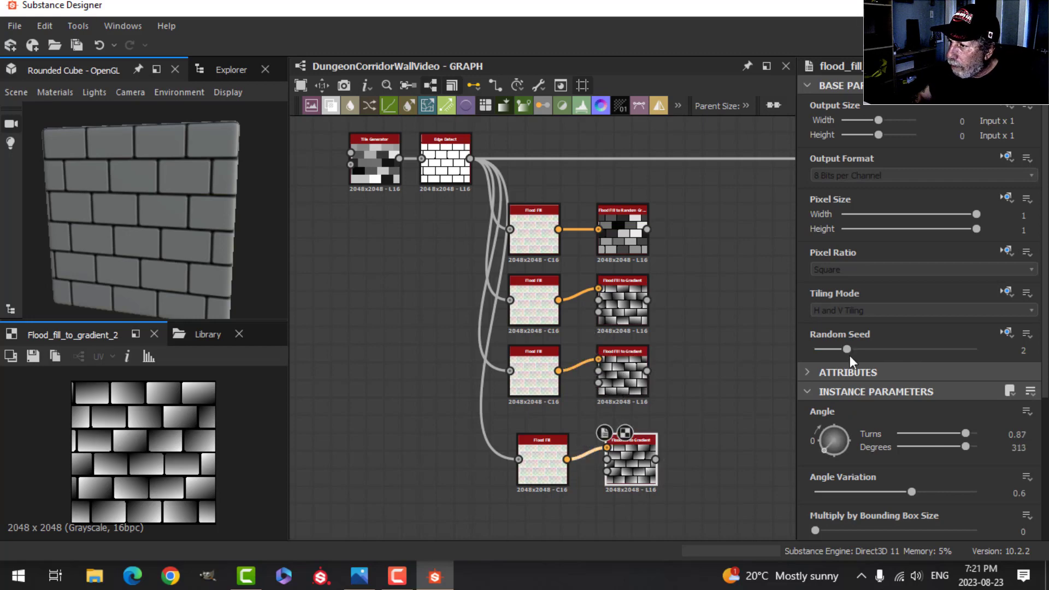
pyautogui.moveTo(847, 349); pyautogui.dragTo(874, 349)
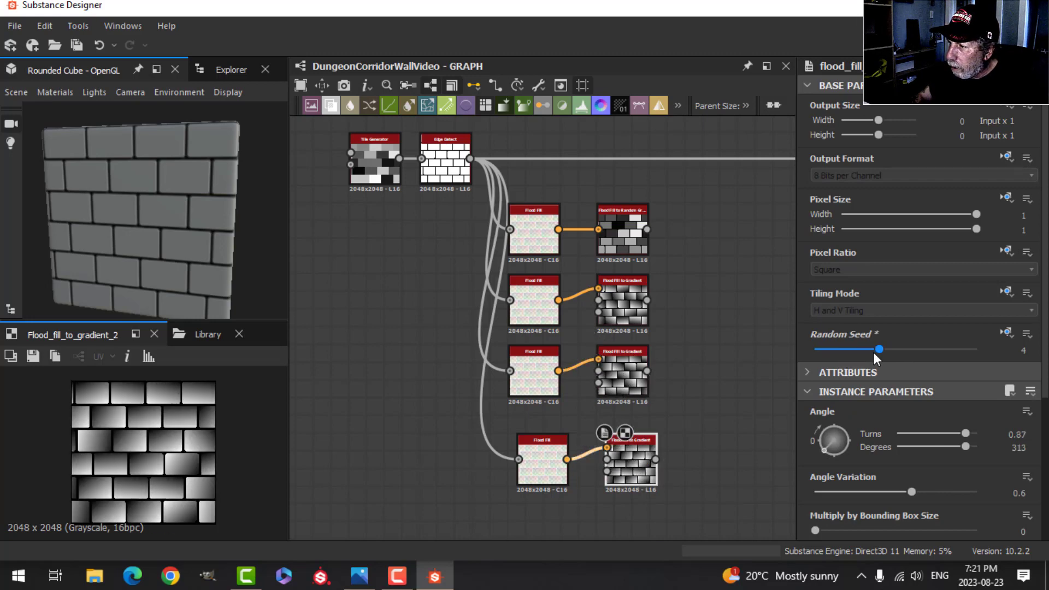
pyautogui.moveTo(637, 464); pyautogui.dragTo(629, 465)
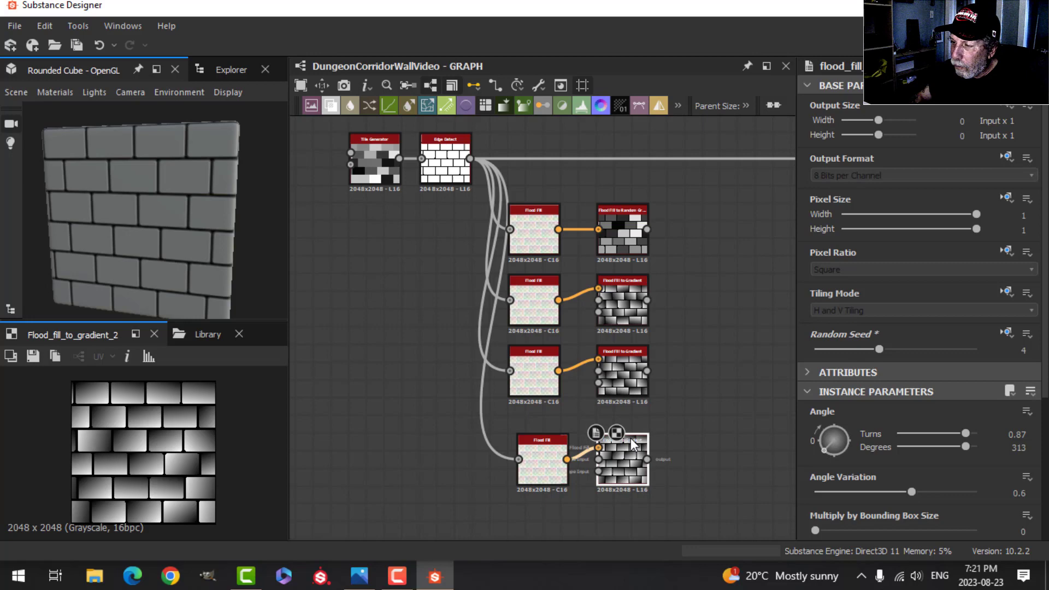
pyautogui.click(632, 305)
pyautogui.click(628, 454)
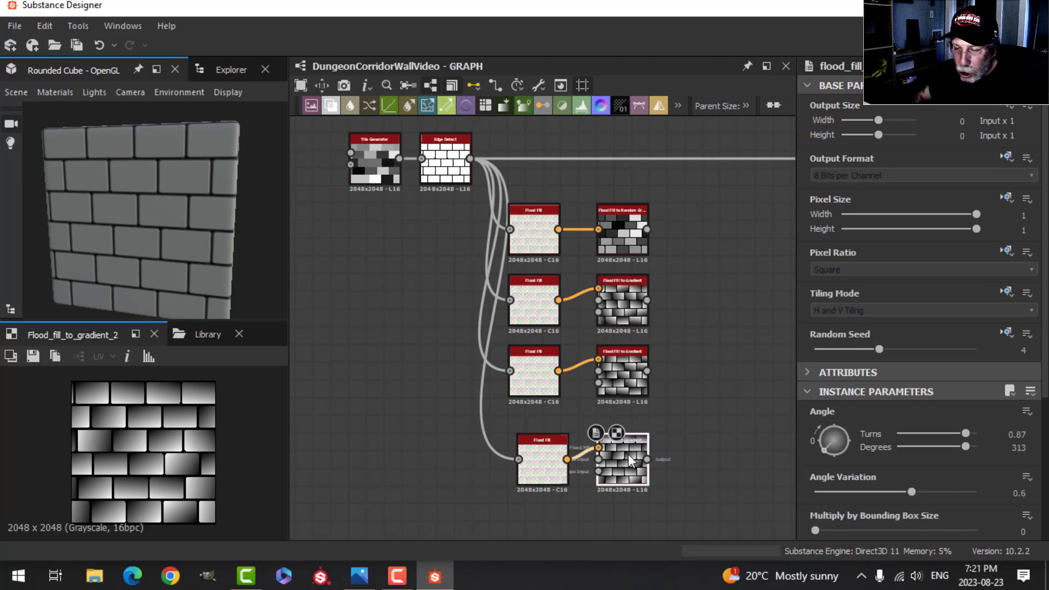
pyautogui.click(615, 240)
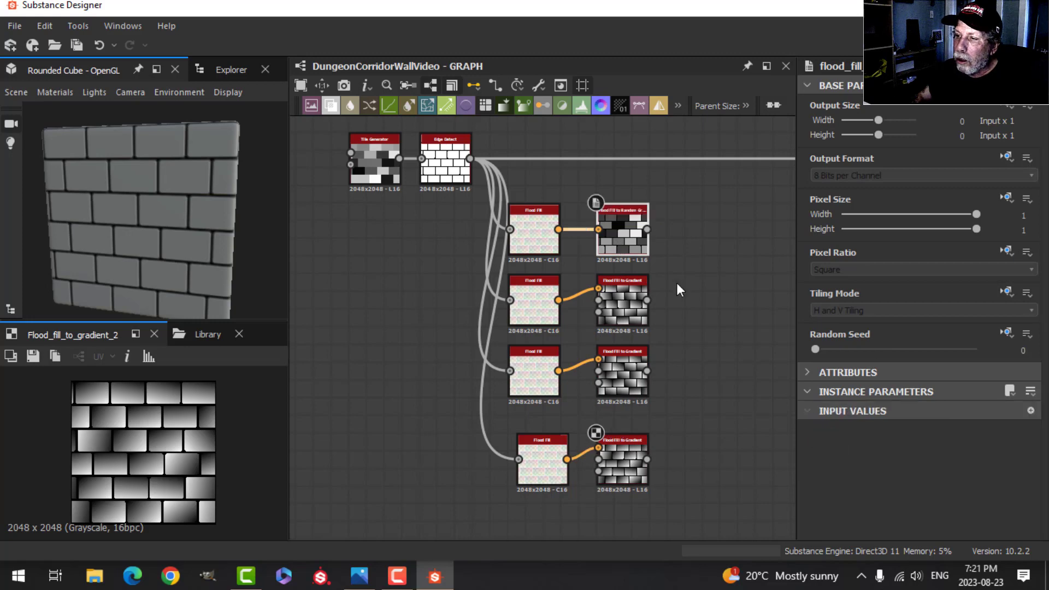
pyautogui.scroll(-1, 694, 279)
pyautogui.scroll(-1, 153, 268)
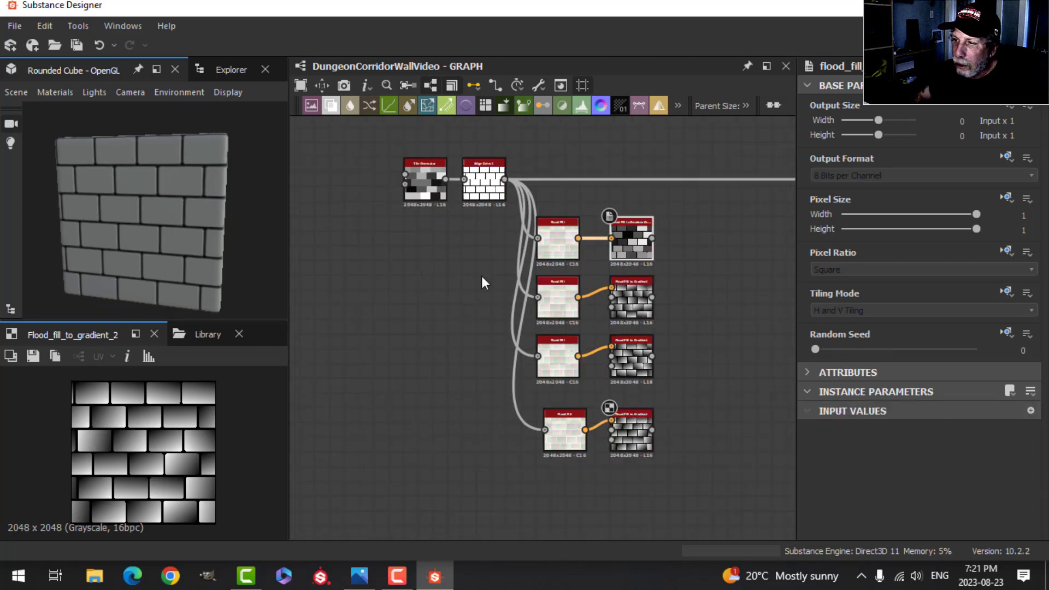
pyautogui.moveTo(723, 272); pyautogui.dragTo(547, 276, button='middle')
pyautogui.scroll(4, 562, 282)
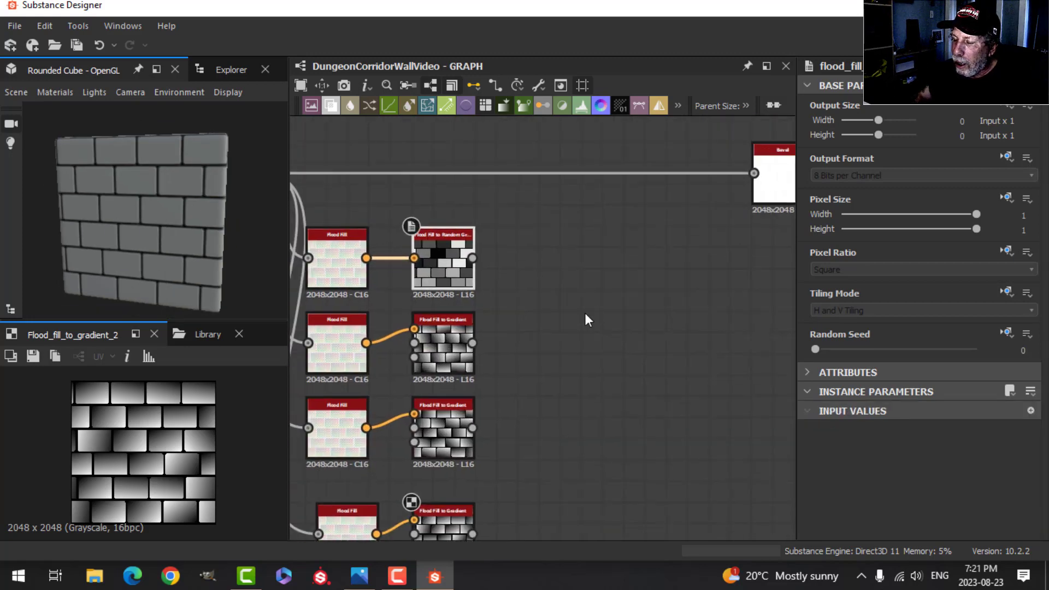
# Add a Distance node fed by the Flood Fill to Random Grayscale output and place it beside that node in the first row.
pyautogui.moveTo(548, 318); pyautogui.dragTo(542, 287, button='middle')
pyautogui.scroll(-1, 545, 328)
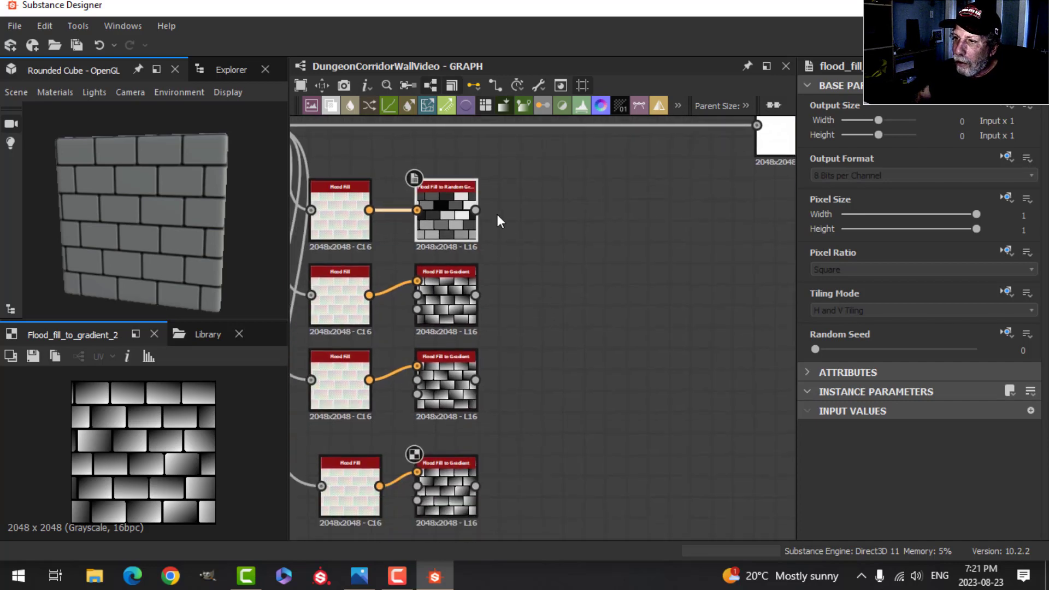
pyautogui.moveTo(480, 208); pyautogui.dragTo(520, 210)
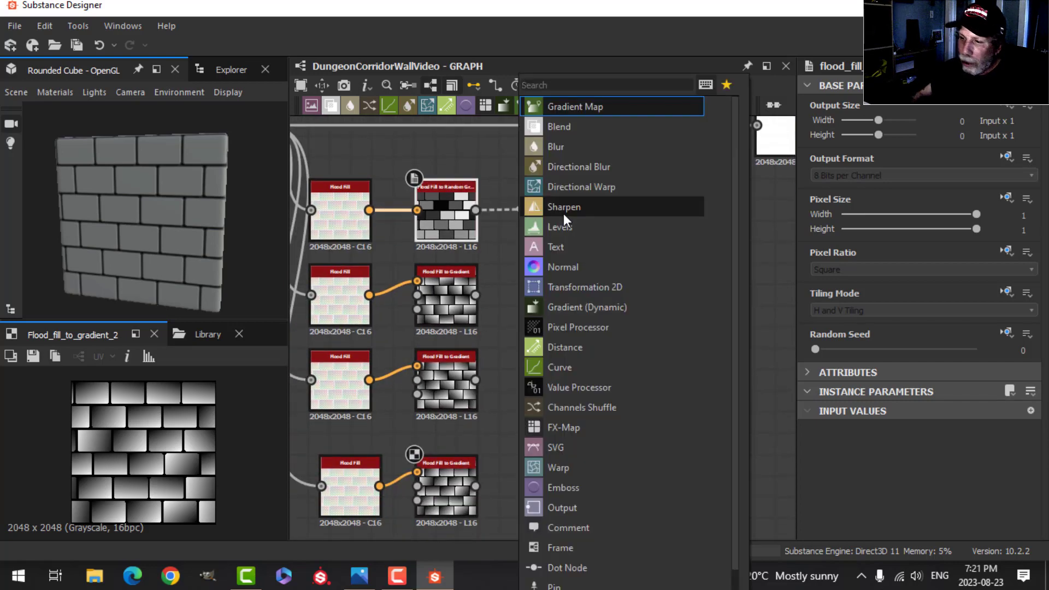
pyautogui.write('dis')
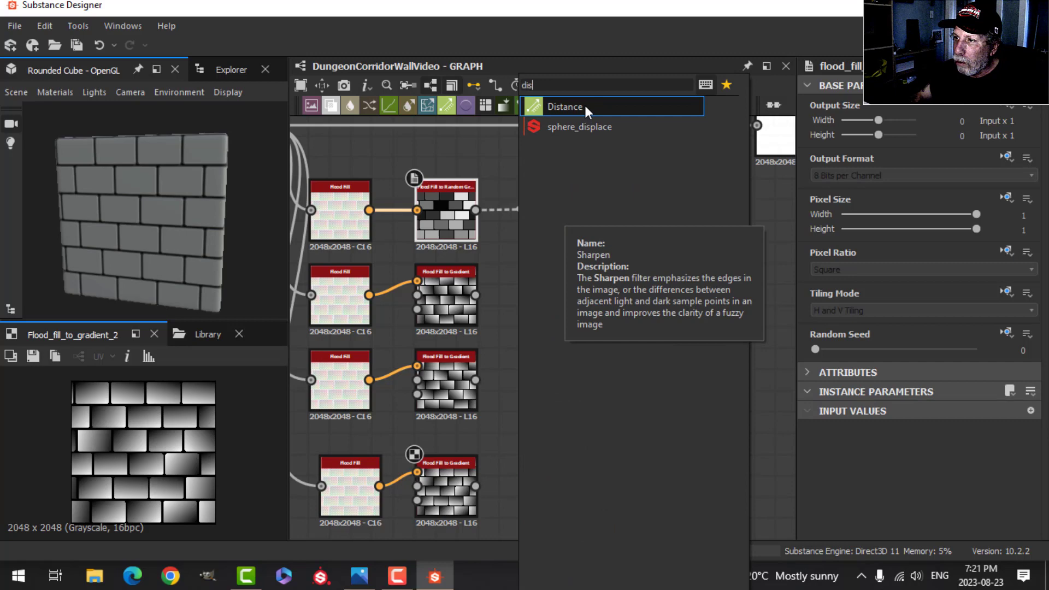
pyautogui.click(586, 108)
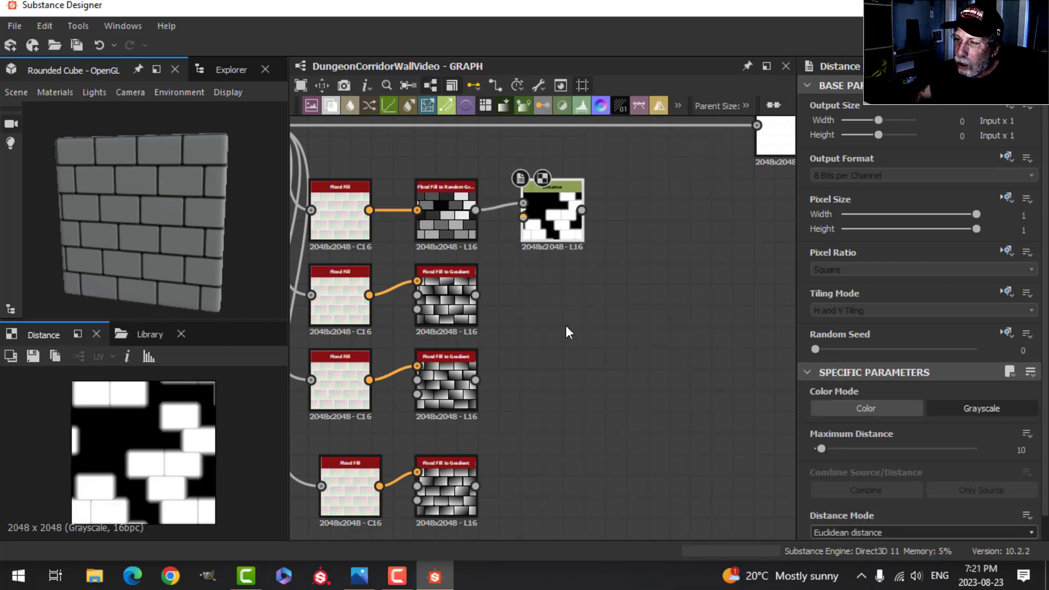
pyautogui.moveTo(549, 221); pyautogui.dragTo(558, 221)
# Connect the Flood Fill to Random Grayscale output to the Distance node's Source Input and remove its link to the Mask Input.
pyautogui.scroll(2, 569, 252)
pyautogui.moveTo(571, 253); pyautogui.dragTo(601, 340, button='middle')
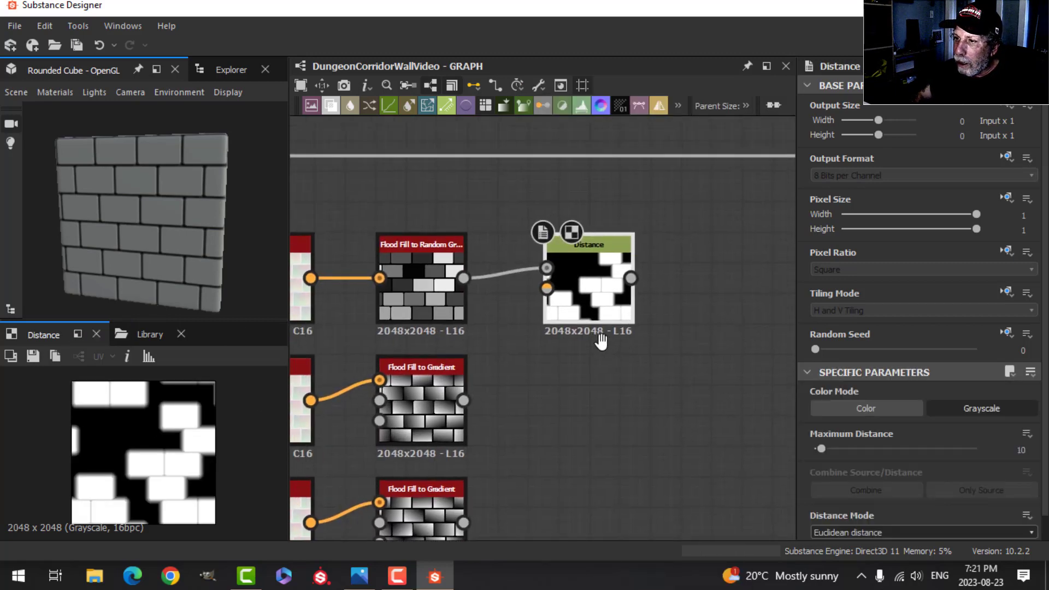
pyautogui.scroll(2, 547, 317)
pyautogui.moveTo(438, 264); pyautogui.dragTo(582, 287)
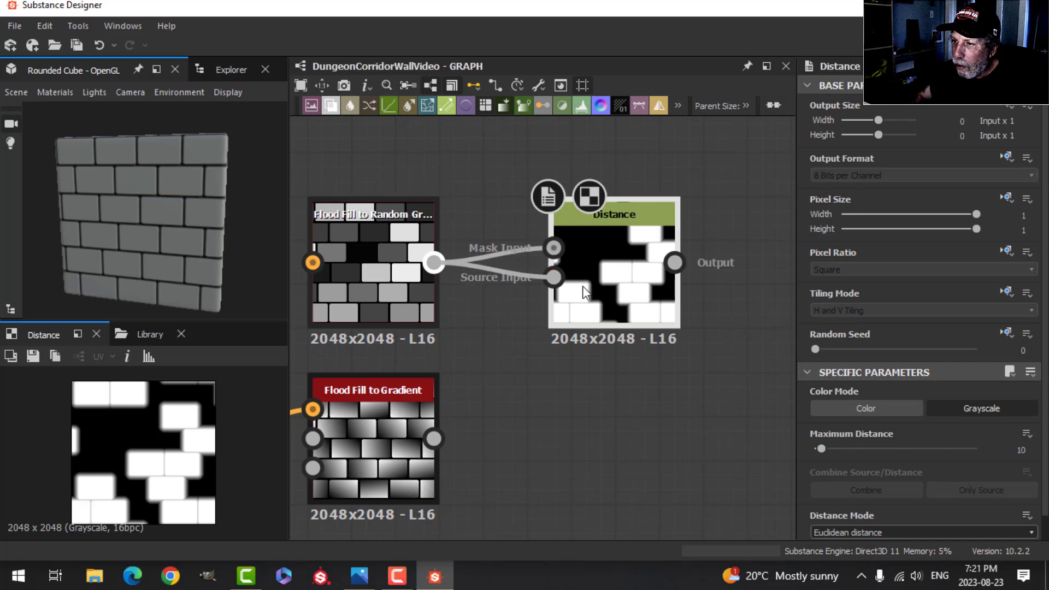
pyautogui.click(511, 238)
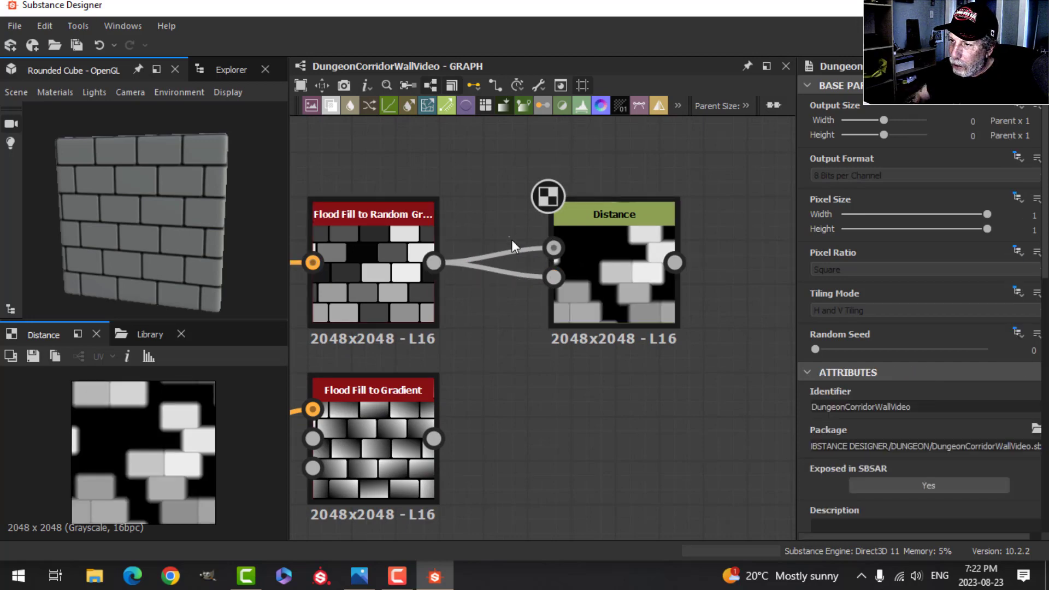
pyautogui.click(529, 252)
pyautogui.press('Delete')
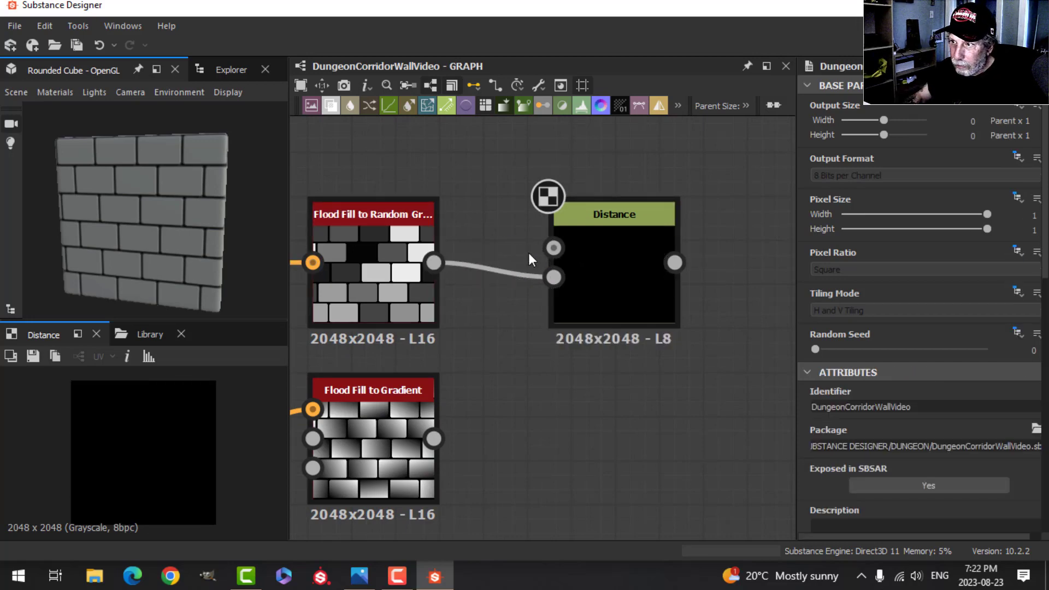
# Connect the Edge Detect output to the Mask Input of the first row's Distance node.
pyautogui.scroll(-2, 617, 333)
pyautogui.scroll(-3, 643, 349)
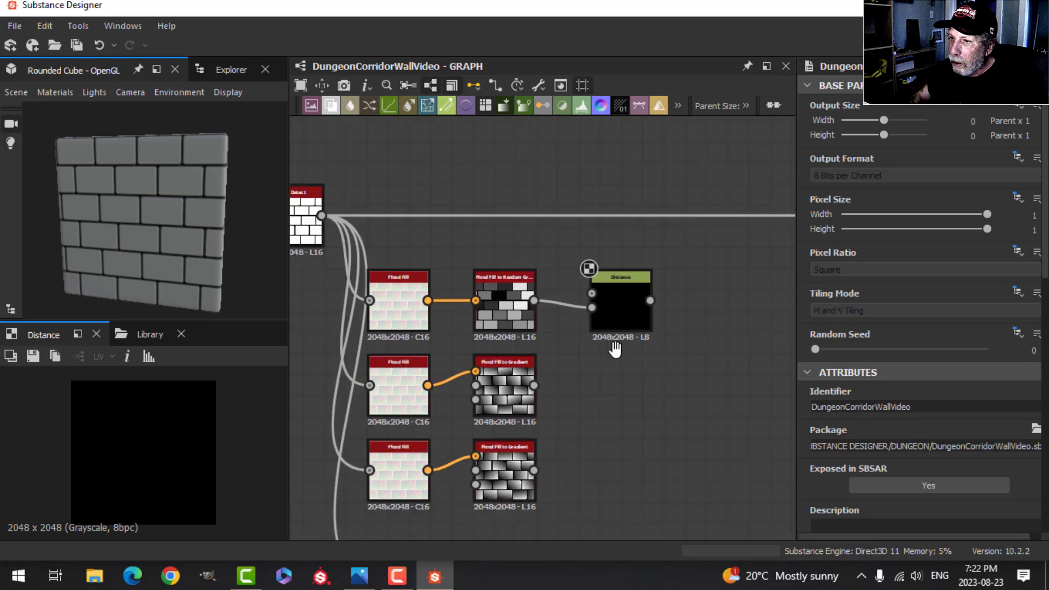
pyautogui.scroll(2, 628, 304)
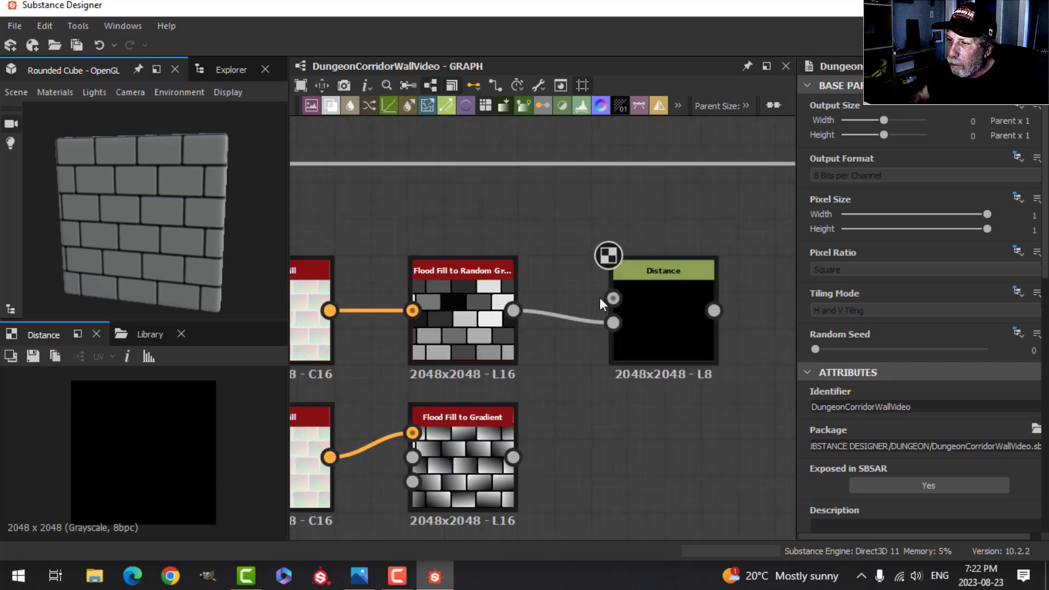
pyautogui.scroll(-2, 606, 308)
pyautogui.scroll(-1, 395, 233)
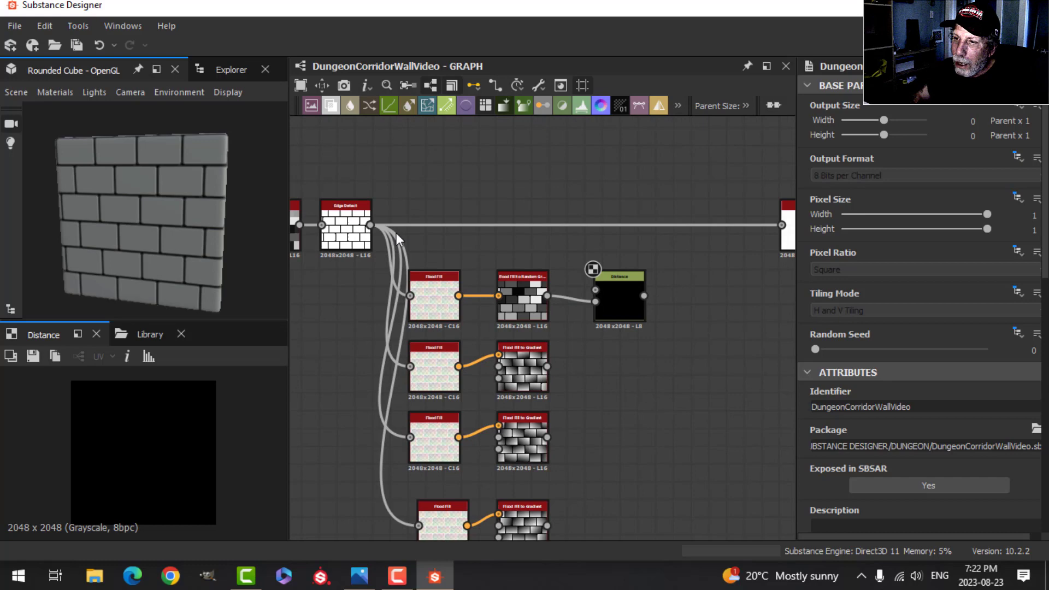
pyautogui.scroll(3, 397, 251)
pyautogui.scroll(2, 377, 241)
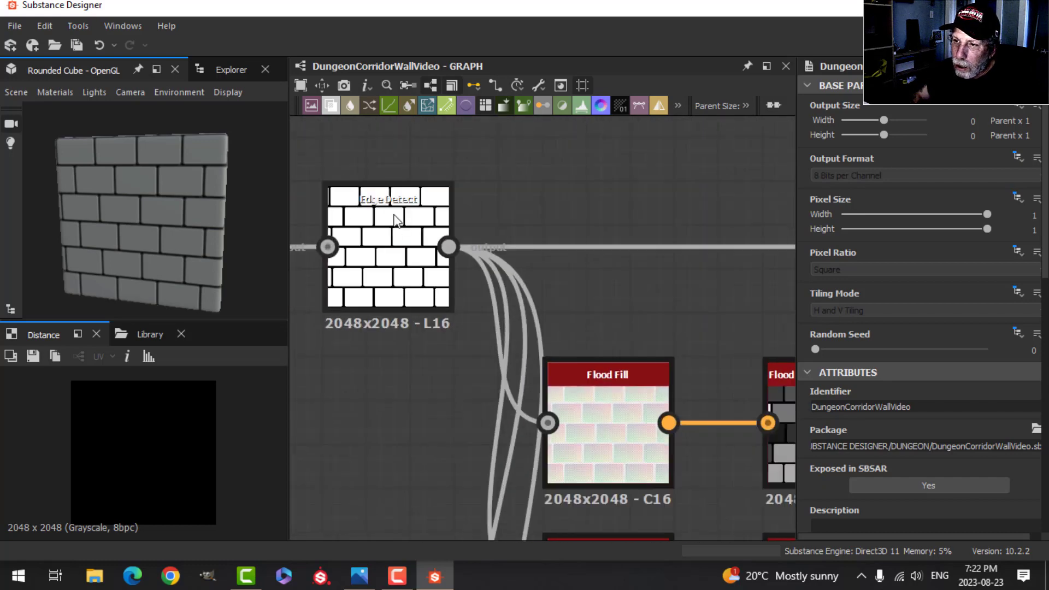
pyautogui.scroll(-3, 394, 232)
pyautogui.moveTo(575, 271); pyautogui.dragTo(527, 251, button='middle')
pyautogui.scroll(-1, 467, 251)
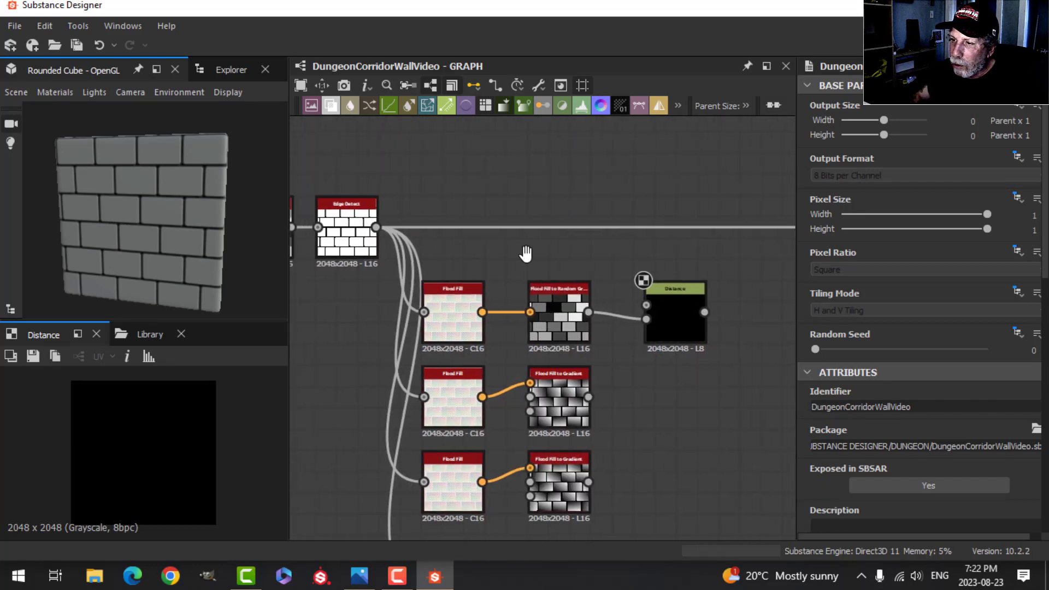
pyautogui.moveTo(379, 225); pyautogui.dragTo(414, 226)
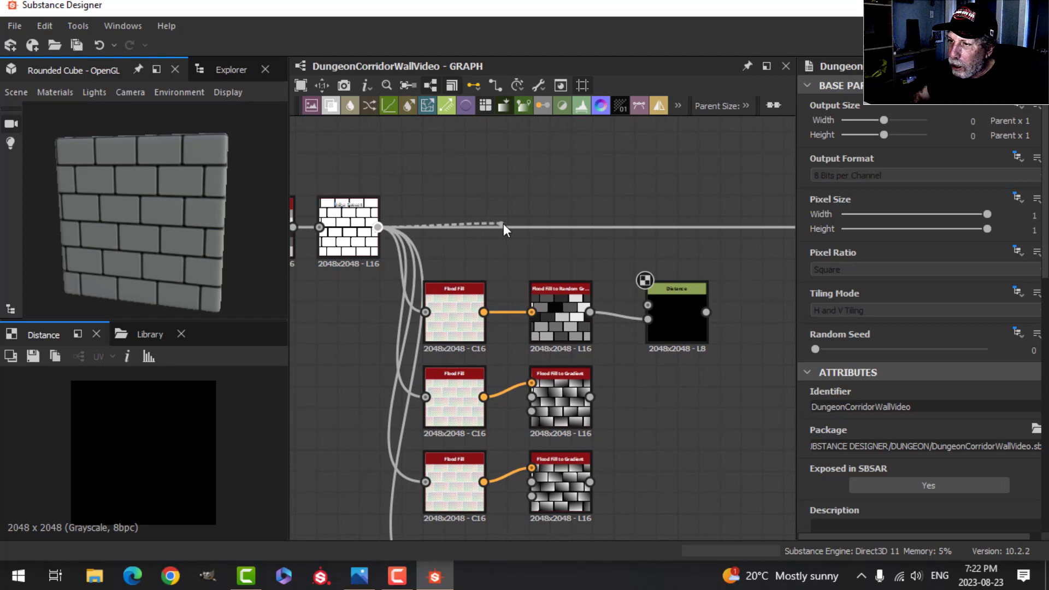
pyautogui.moveTo(504, 224); pyautogui.dragTo(647, 296)
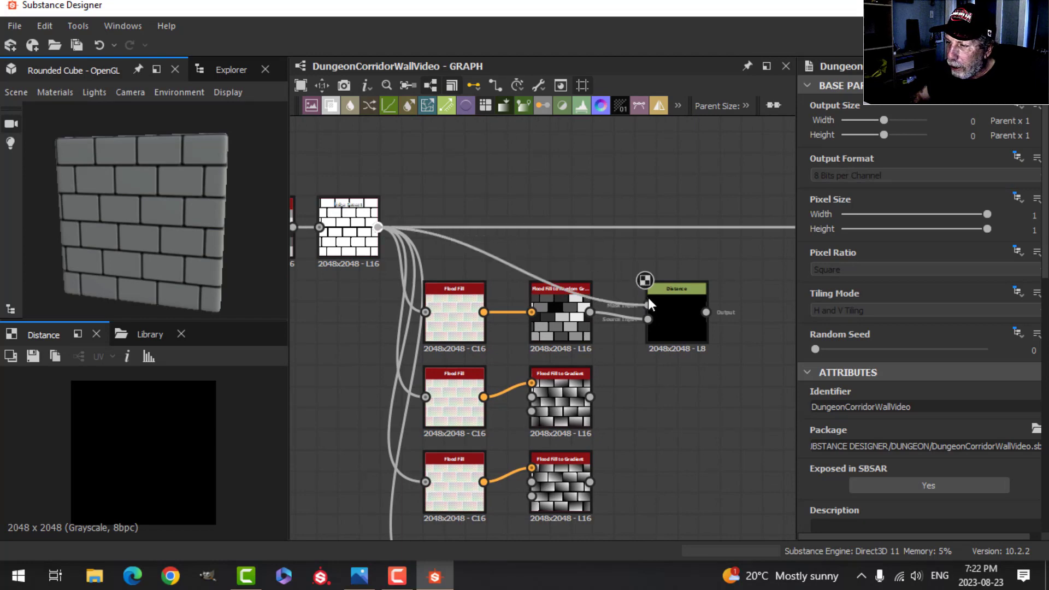
pyautogui.scroll(-1, 652, 355)
pyautogui.moveTo(645, 369); pyautogui.dragTo(638, 326, button='middle')
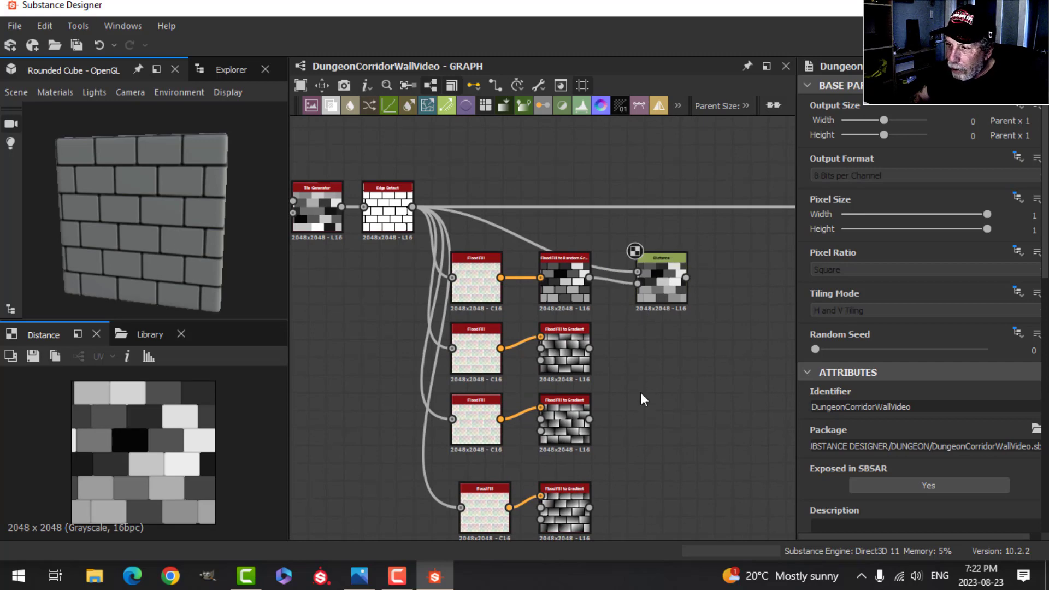
# Inspect the first row's Flood Fill to Random Grayscale node and the parameters of its Distance node.
pyautogui.scroll(1, 664, 373)
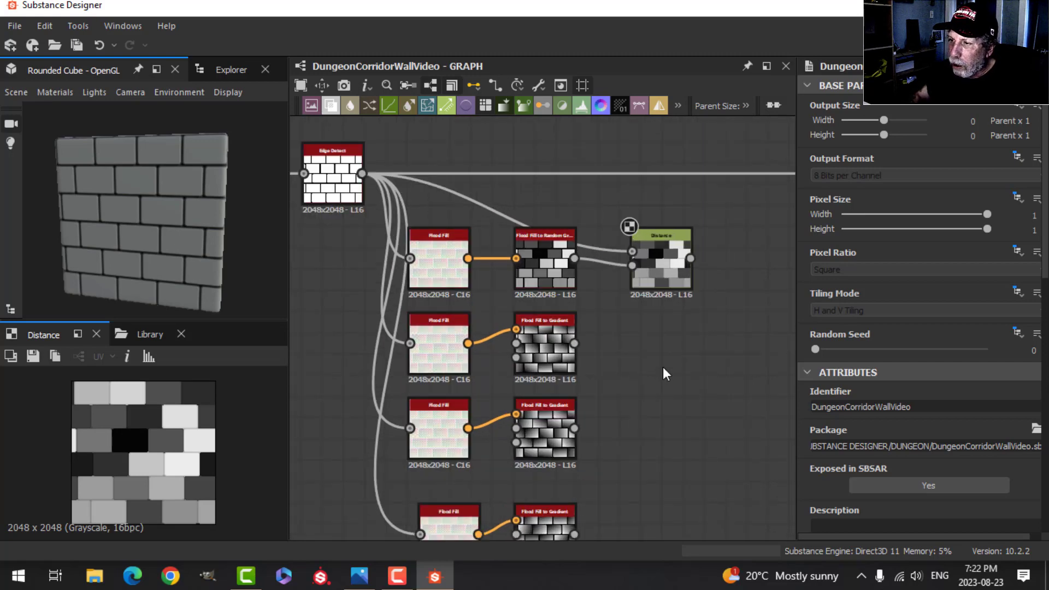
pyautogui.scroll(1, 666, 374)
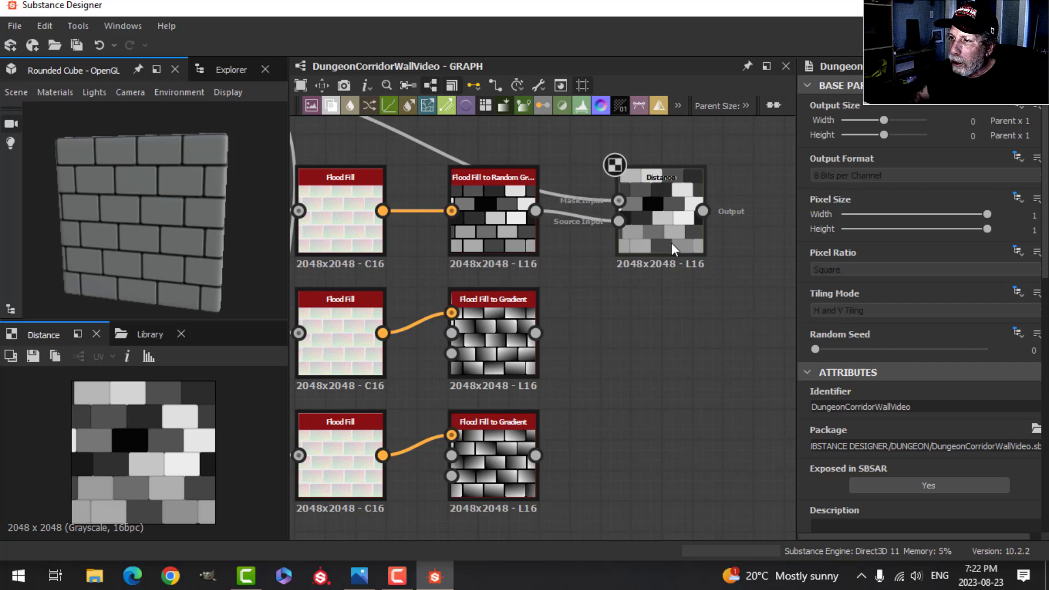
pyautogui.click(504, 233)
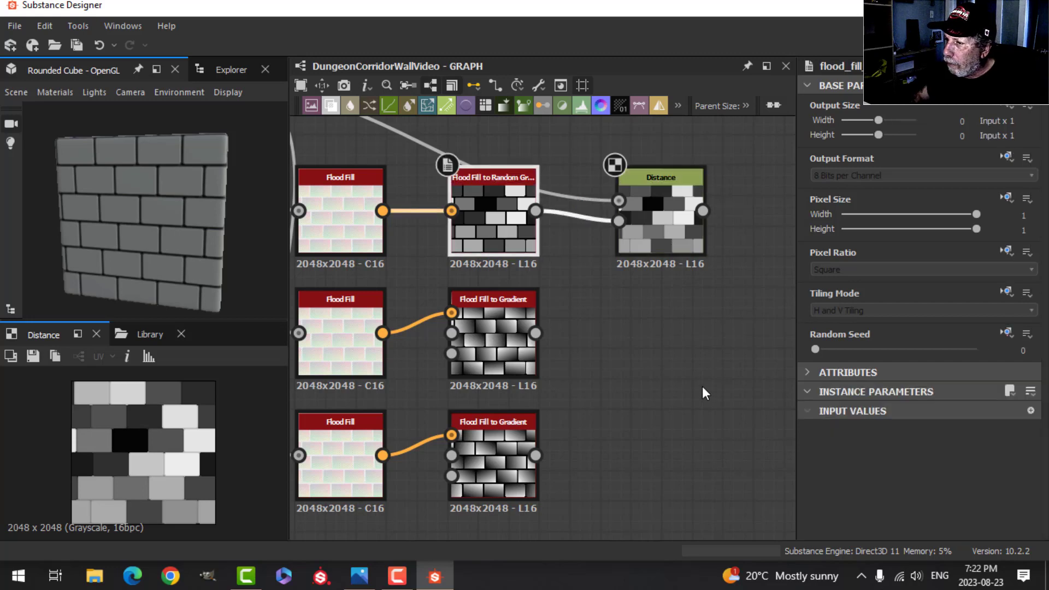
pyautogui.click(616, 167)
pyautogui.scroll(-1, 616, 312)
pyautogui.scroll(1, 590, 300)
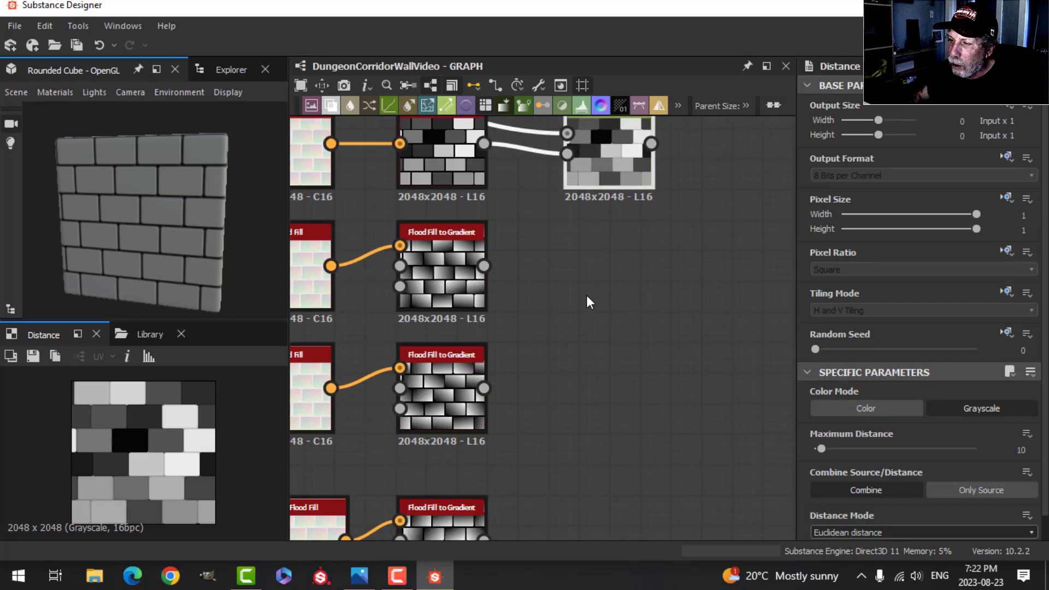
# Add a Distance node fed by the second row's Flood Fill to Gradient output.
pyautogui.moveTo(537, 290); pyautogui.dragTo(539, 303, button='middle')
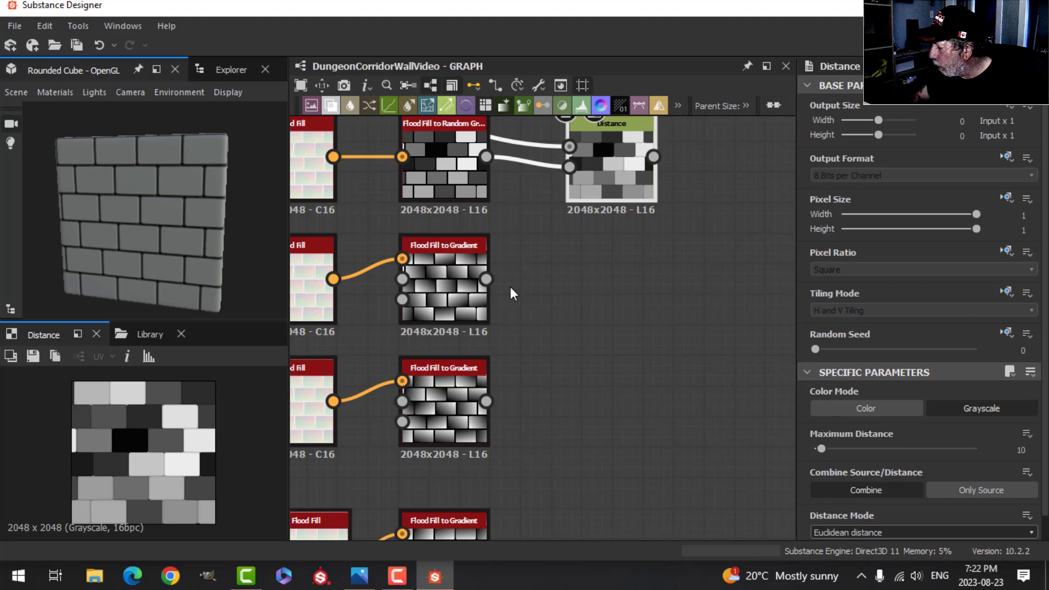
pyautogui.moveTo(486, 279); pyautogui.dragTo(540, 280)
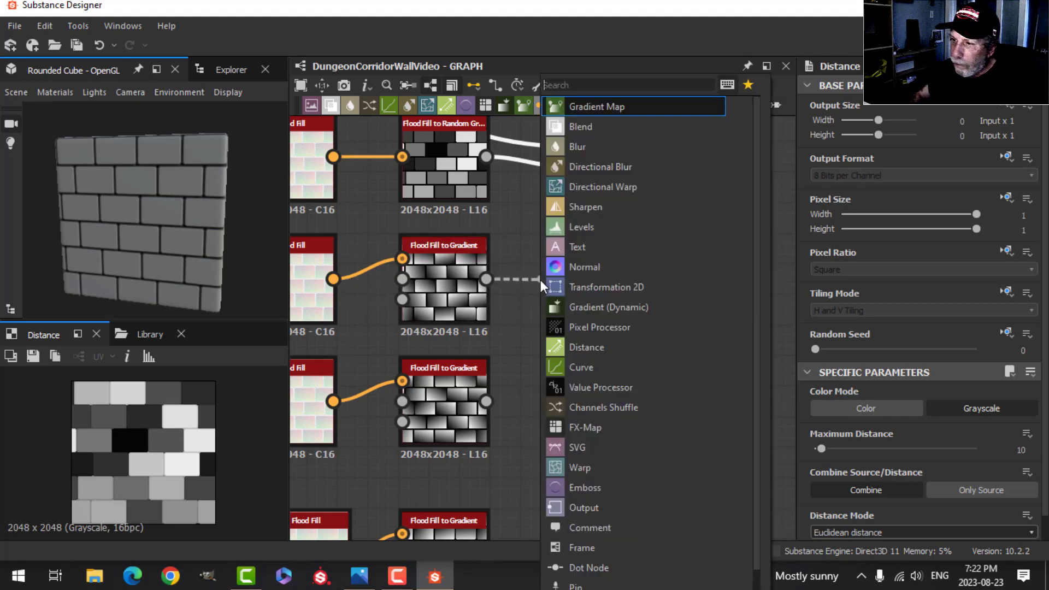
pyautogui.write('dist')
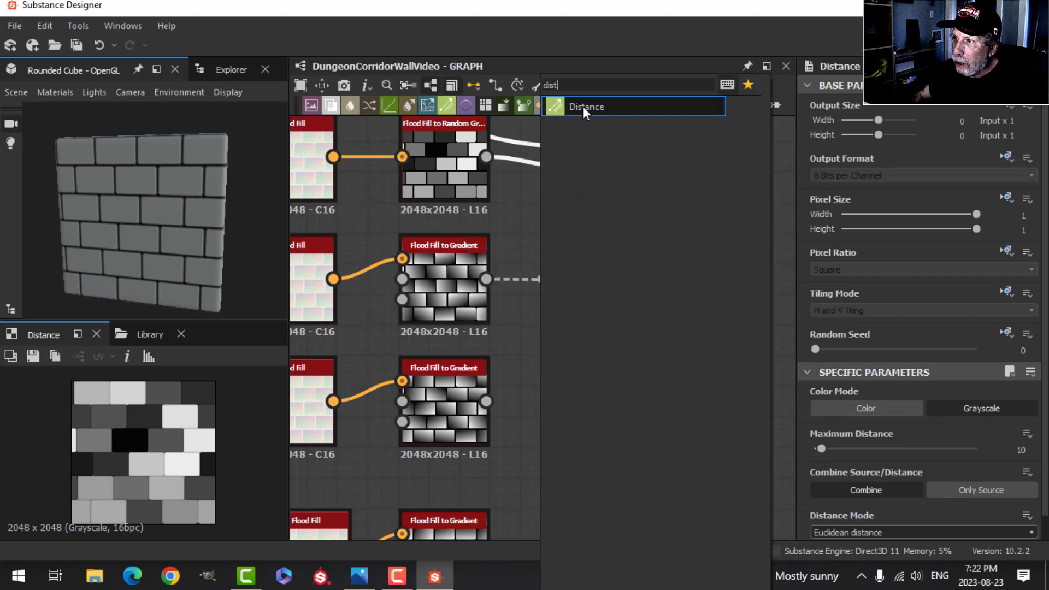
pyautogui.click(583, 106)
pyautogui.scroll(2, 552, 296)
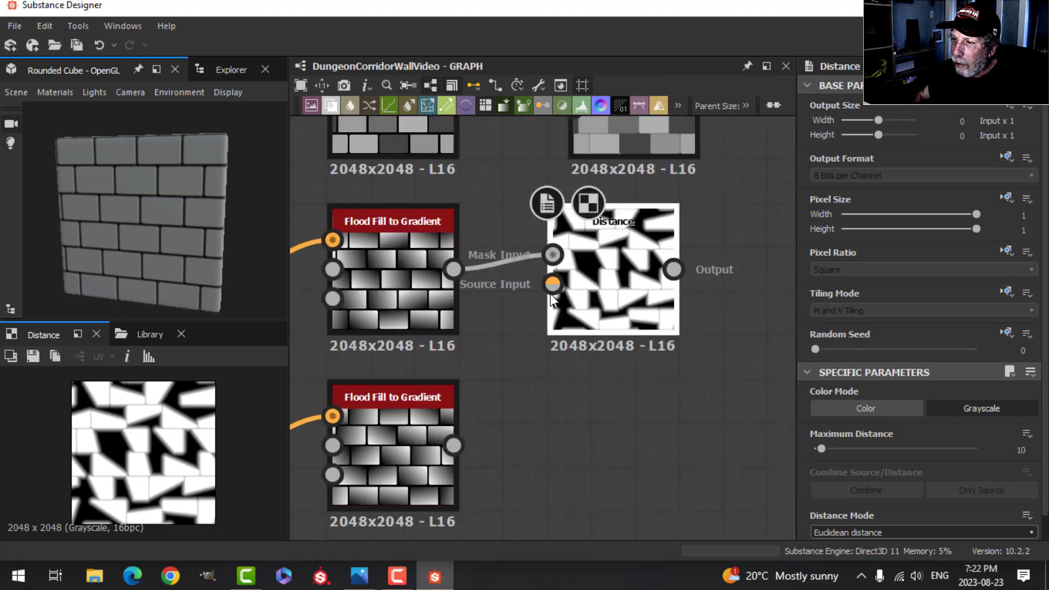
# Link the second row's gradient to its Distance node's Source Input and remove the gradient's link to the Mask Input.
pyautogui.moveTo(455, 270); pyautogui.dragTo(553, 284)
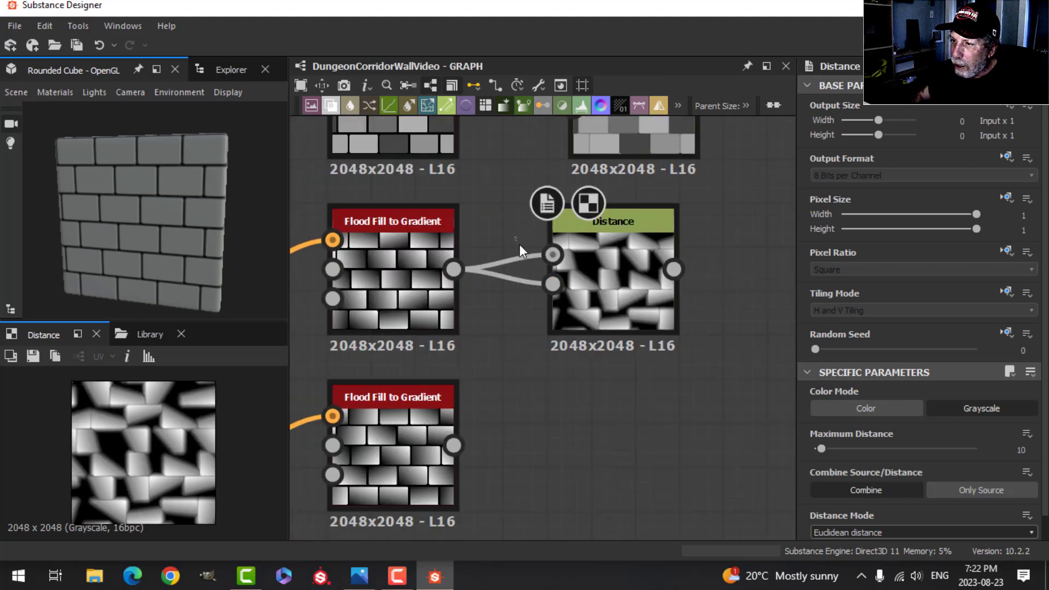
pyautogui.click(523, 259)
pyautogui.press('Delete')
pyautogui.scroll(-3, 527, 260)
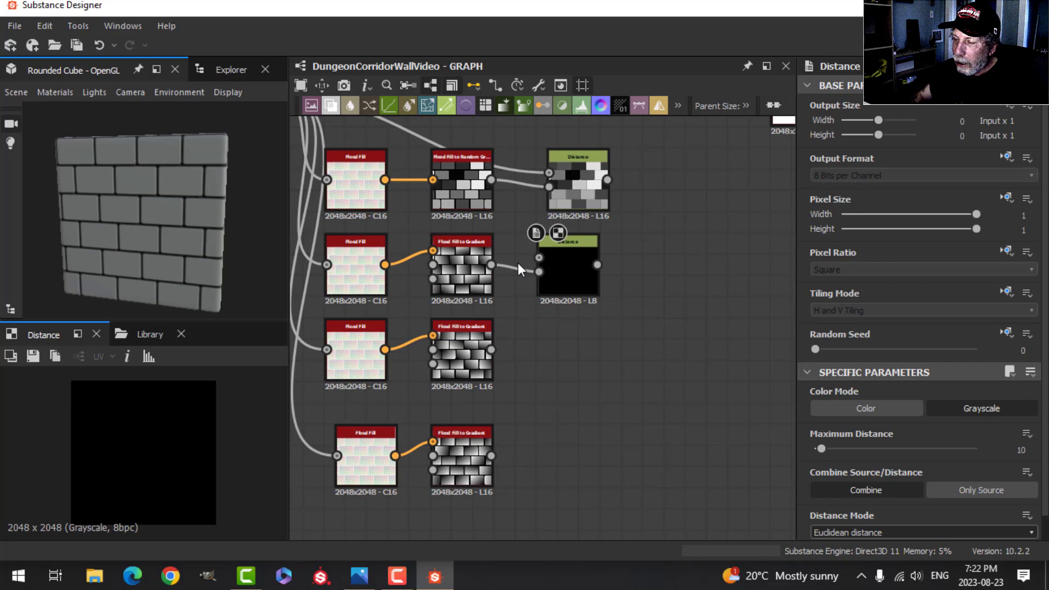
# Insert a dot node on the link from Edge Detect to the first Distance node and move it above the first row.
pyautogui.moveTo(583, 349); pyautogui.dragTo(590, 399, button='middle')
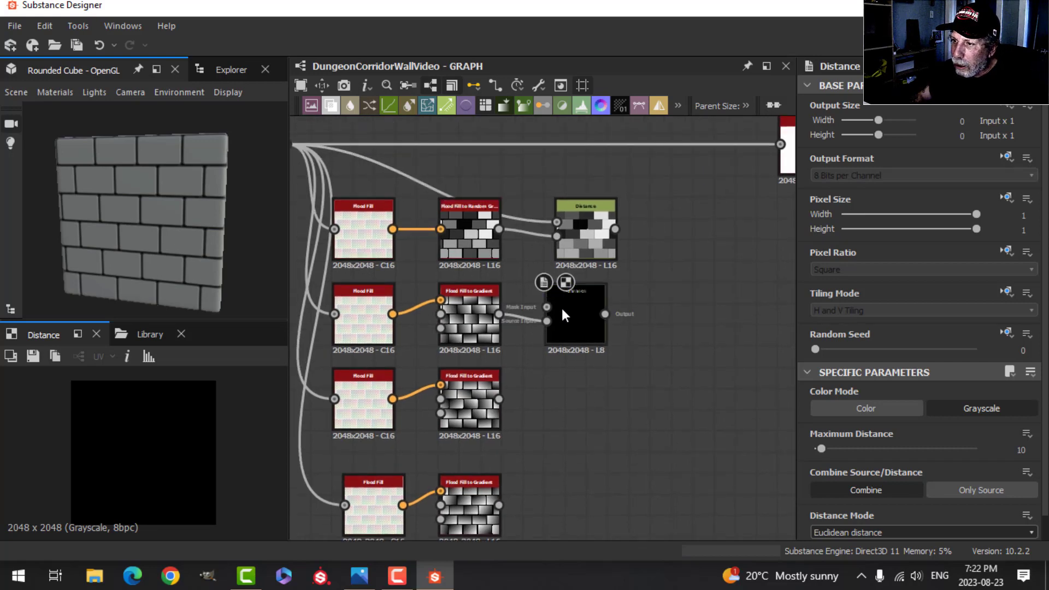
pyautogui.click(432, 188)
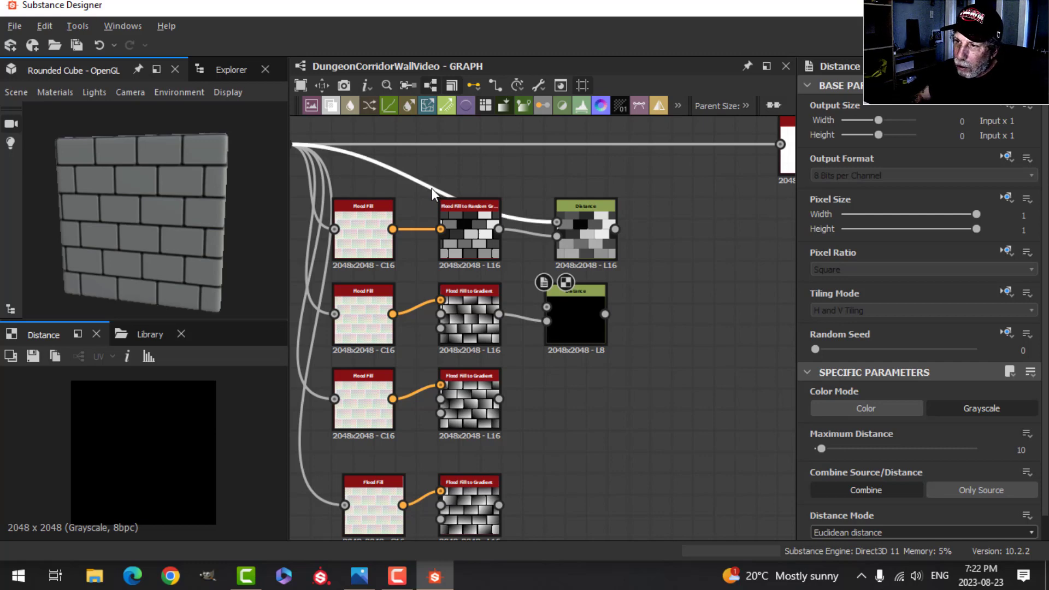
pyautogui.doubleClick(431, 188)
pyautogui.moveTo(432, 188); pyautogui.dragTo(522, 167)
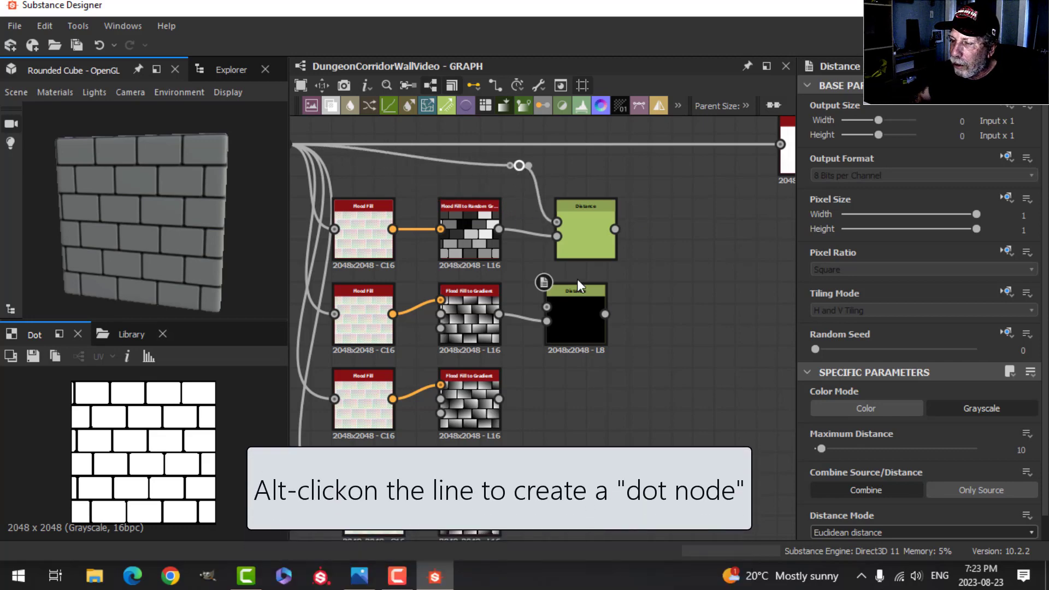
# Connect the dot node's output to the Mask Input of the second row's Distance node.
pyautogui.scroll(1, 674, 330)
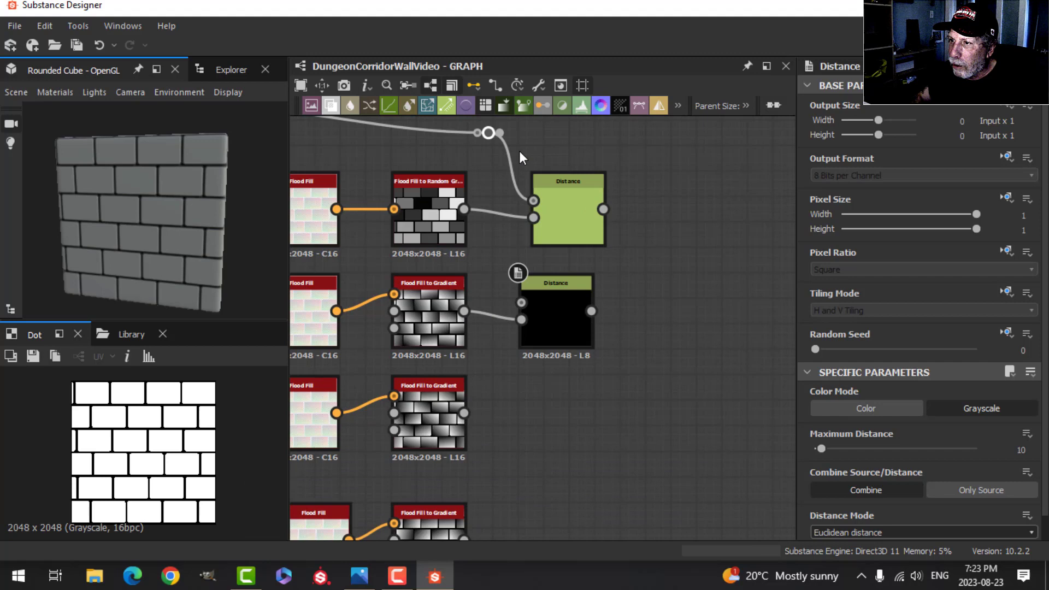
pyautogui.scroll(2, 500, 134)
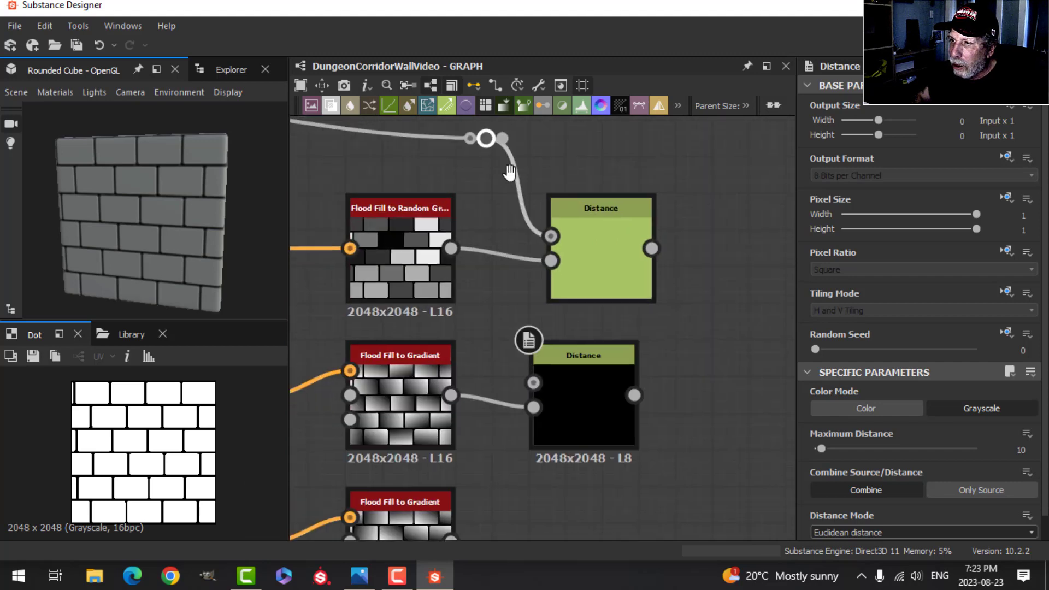
pyautogui.moveTo(507, 162); pyautogui.dragTo(537, 404)
pyautogui.scroll(-1, 677, 395)
pyautogui.moveTo(682, 395); pyautogui.dragTo(705, 309, button='middle')
pyautogui.scroll(-2, 704, 330)
pyautogui.moveTo(707, 363); pyautogui.dragTo(714, 326, button='middle')
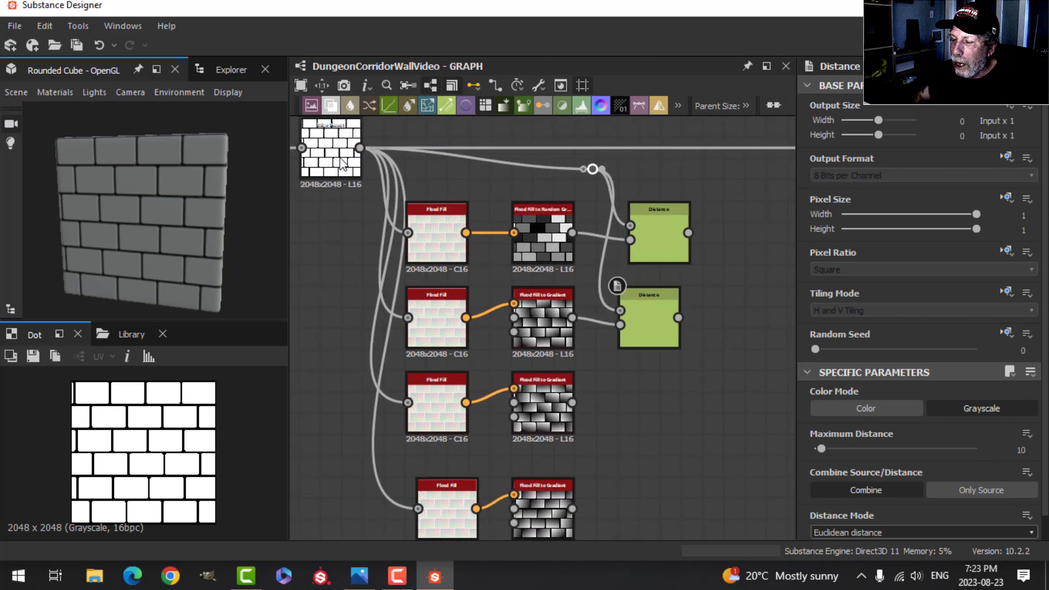
# Add a Distance node fed by the third row's Flood Fill to Gradient output.
pyautogui.scroll(-1, 697, 342)
pyautogui.scroll(3, 630, 326)
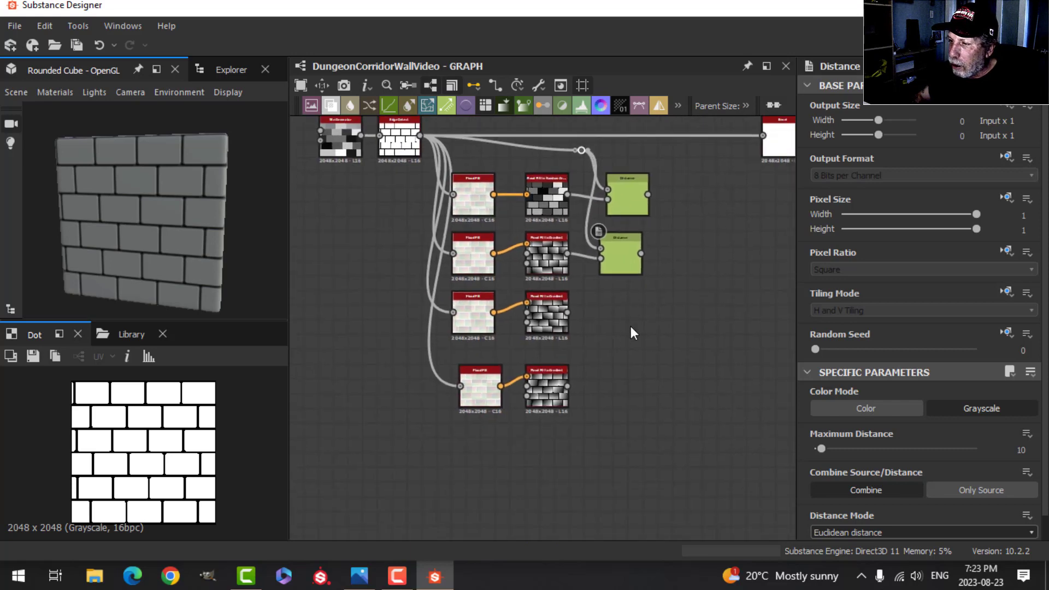
pyautogui.moveTo(528, 298); pyautogui.dragTo(590, 294)
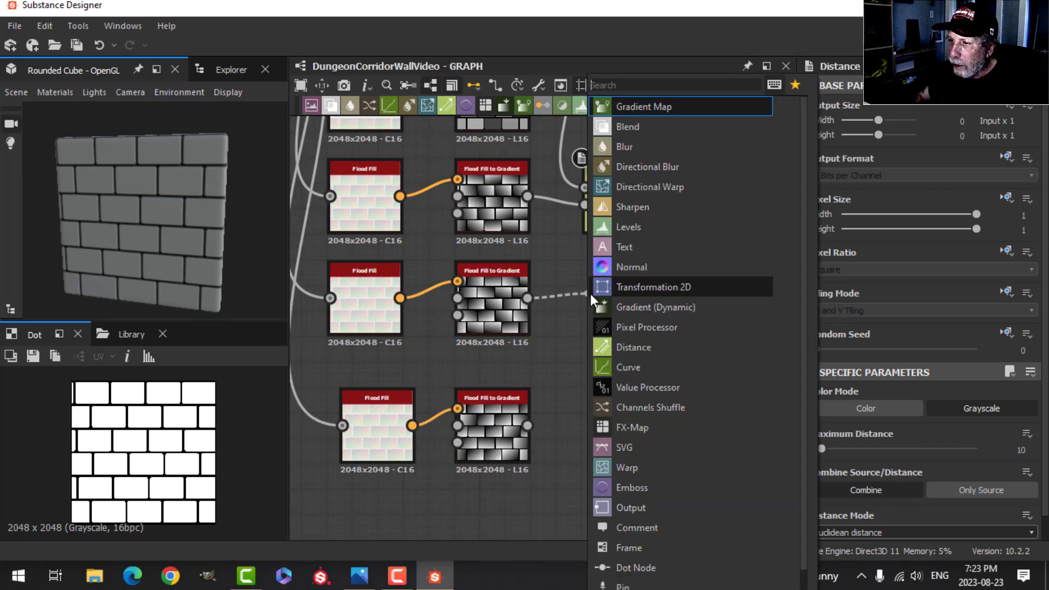
pyautogui.write('dist')
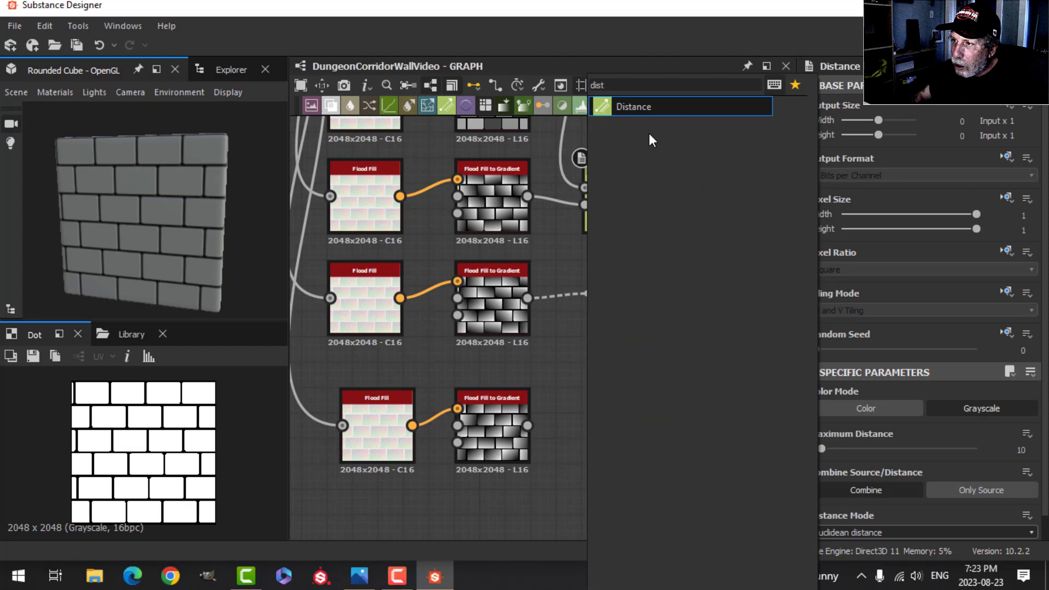
pyautogui.click(646, 106)
pyautogui.scroll(2, 563, 290)
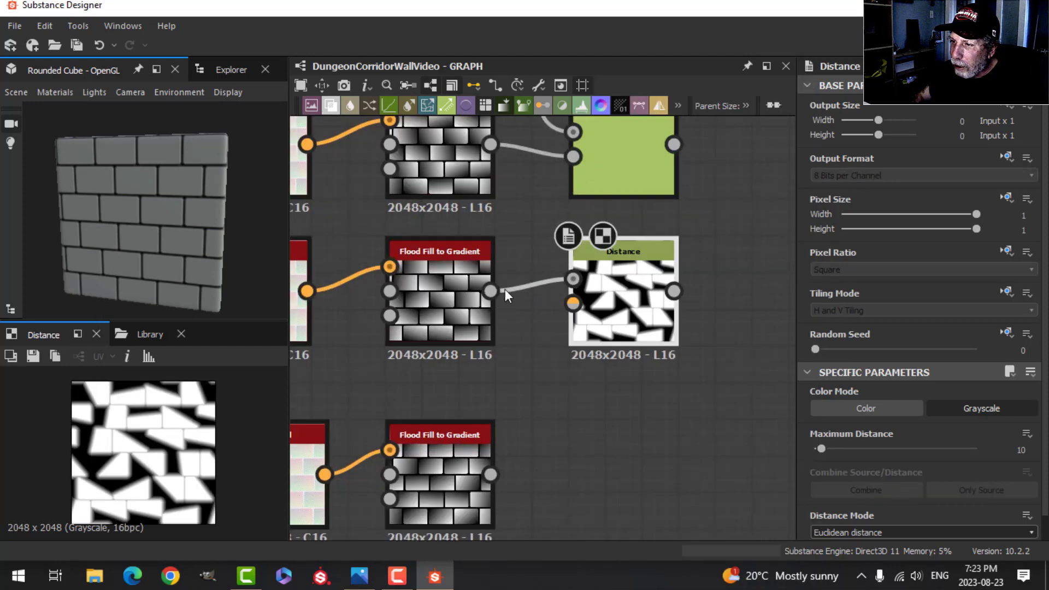
# Rewire the third row's Distance node so the gradient feeds only its Source Input and the Edge Detect dot node feeds its Mask Input.
pyautogui.moveTo(492, 292); pyautogui.dragTo(573, 303)
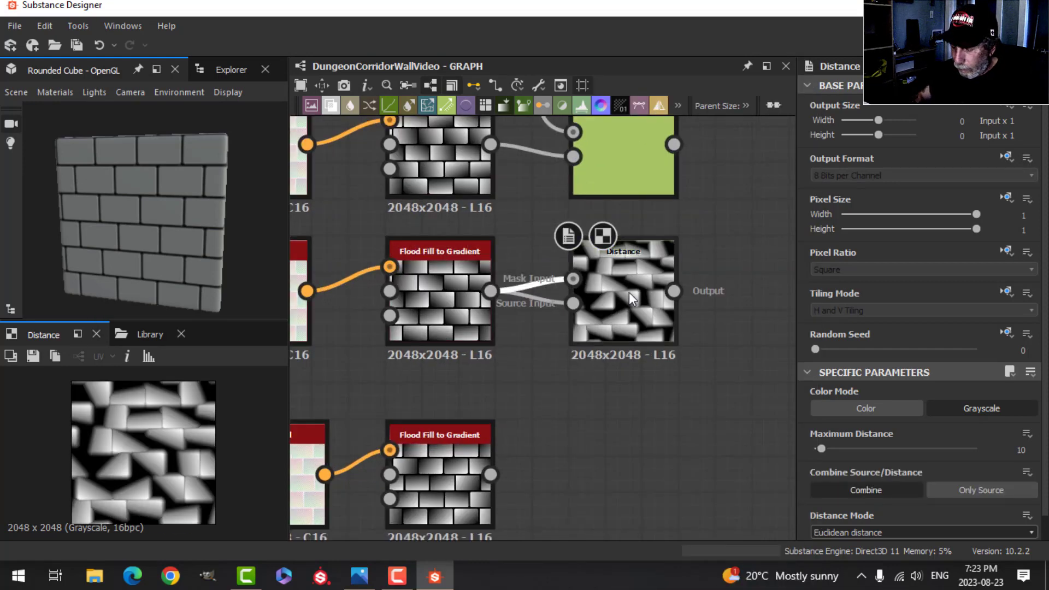
pyautogui.press('Delete')
pyautogui.scroll(-2, 569, 198)
pyautogui.moveTo(569, 230); pyautogui.dragTo(604, 294, button='middle')
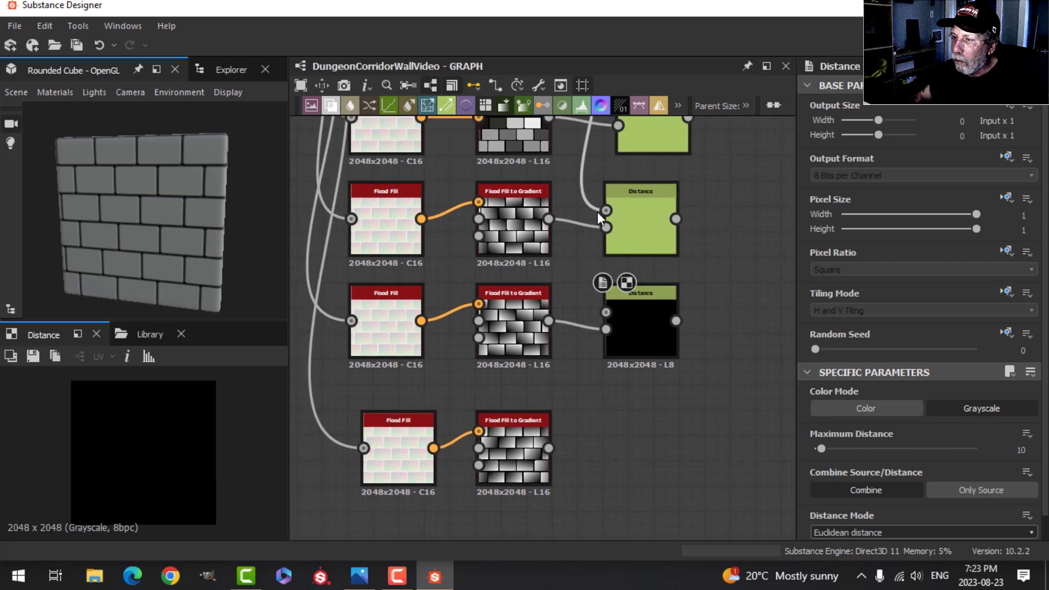
pyautogui.moveTo(598, 212); pyautogui.dragTo(585, 279, button='middle')
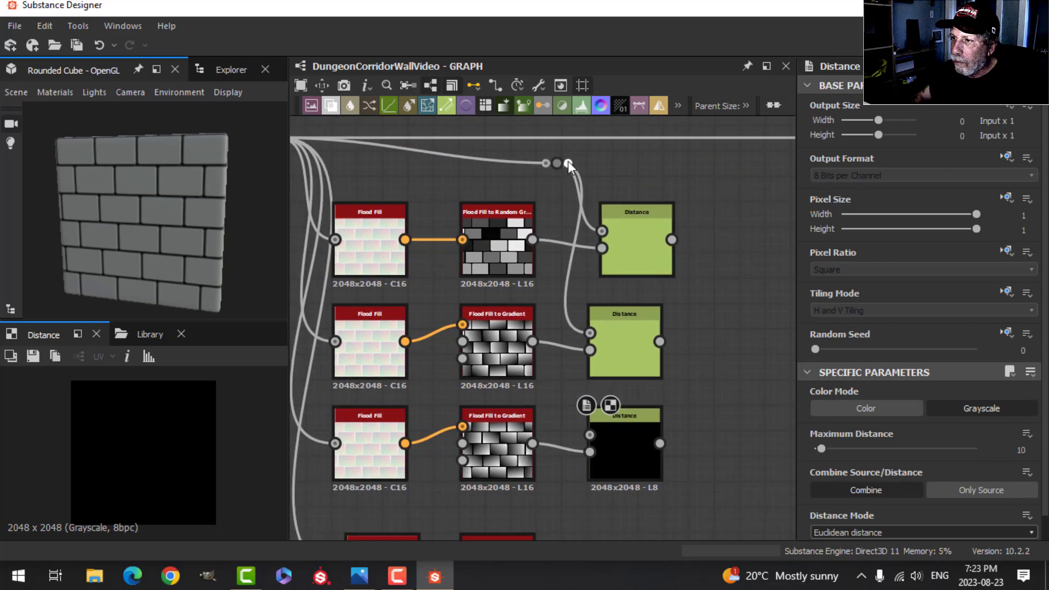
pyautogui.moveTo(569, 163); pyautogui.dragTo(589, 434)
# Add a Distance node fed by the fourth row's Flood Fill to Gradient output.
pyautogui.scroll(-1, 710, 445)
pyautogui.scroll(-1, 734, 459)
pyautogui.moveTo(733, 459); pyautogui.dragTo(687, 290, button='middle')
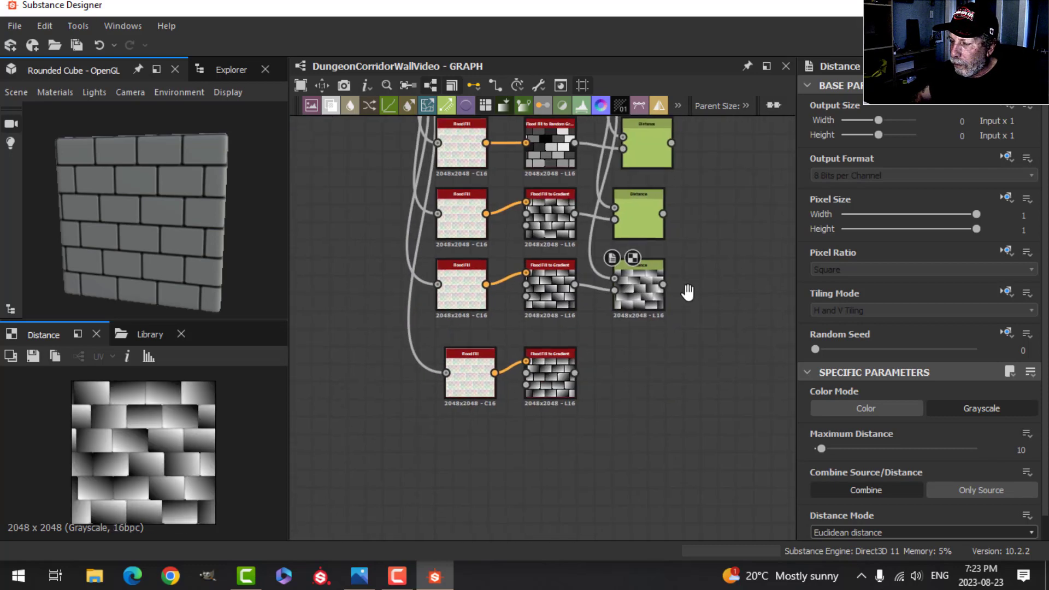
pyautogui.moveTo(576, 374); pyautogui.dragTo(610, 373)
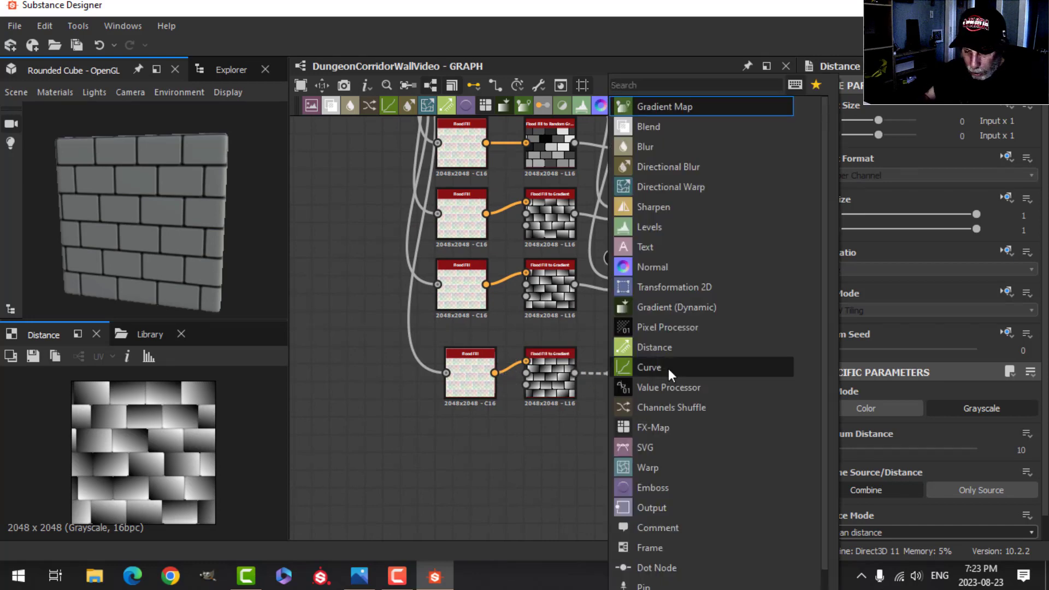
pyautogui.write('dist')
pyautogui.click(722, 107)
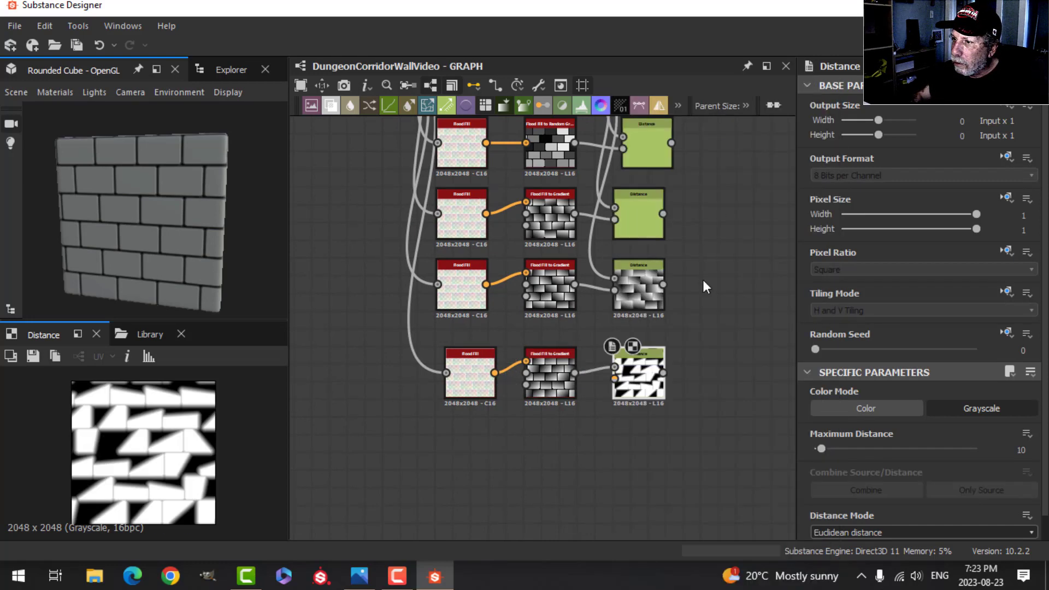
# Connect the dot node to the Mask Input of the fourth row's Distance node and the gradient to its Source Input.
pyautogui.scroll(-2, 697, 303)
pyautogui.moveTo(623, 158); pyautogui.dragTo(629, 380)
pyautogui.scroll(1, 672, 417)
pyautogui.scroll(2, 671, 418)
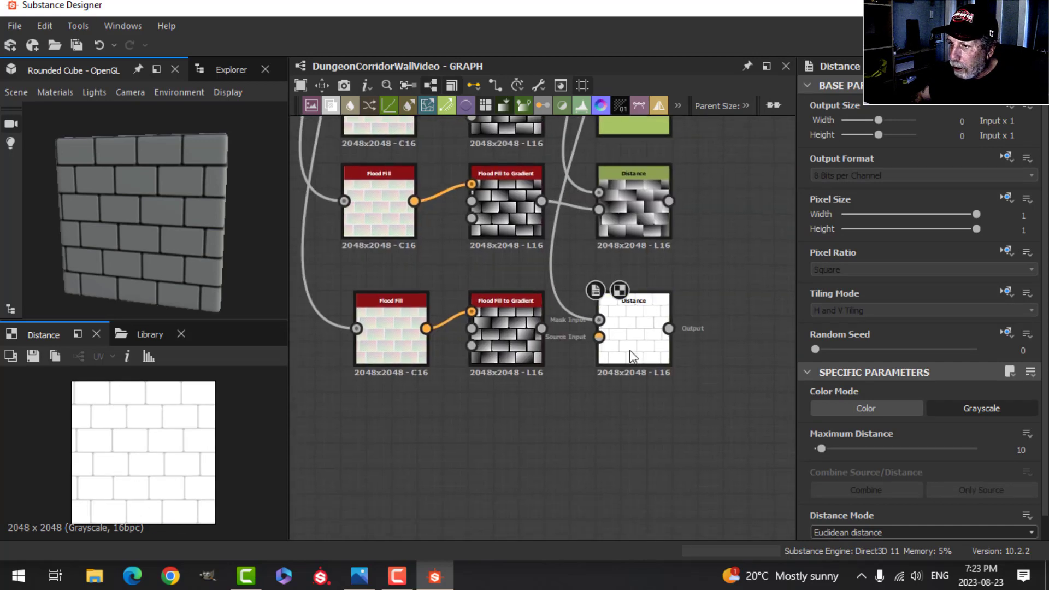
pyautogui.moveTo(542, 328); pyautogui.dragTo(600, 336)
pyautogui.scroll(-2, 721, 350)
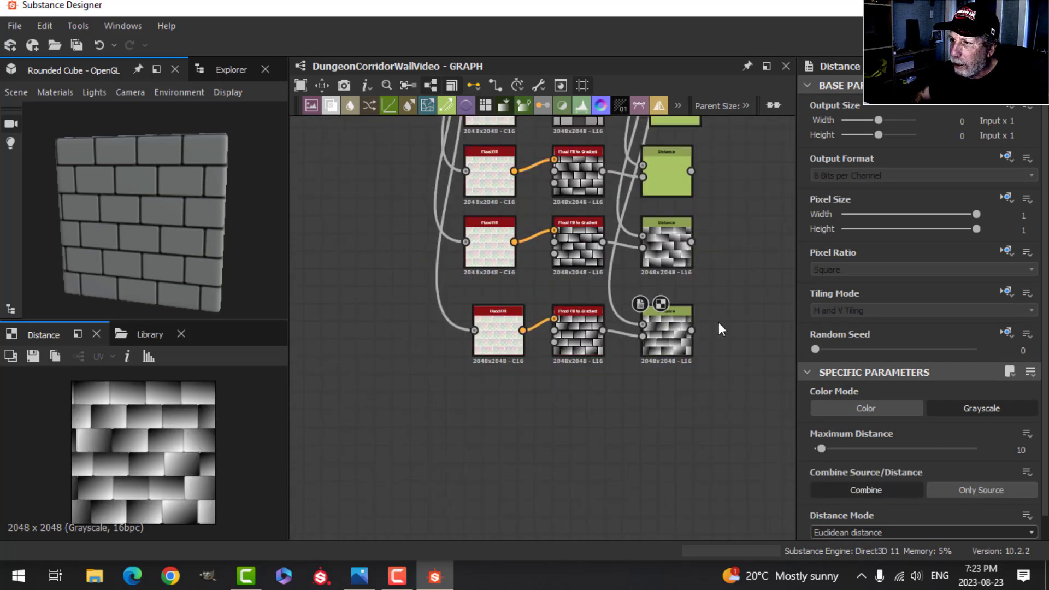
# Preview the outputs of the second and first rows' Distance nodes.
pyautogui.moveTo(706, 313); pyautogui.dragTo(603, 355, button='middle')
pyautogui.doubleClick(582, 206)
pyautogui.doubleClick(582, 155)
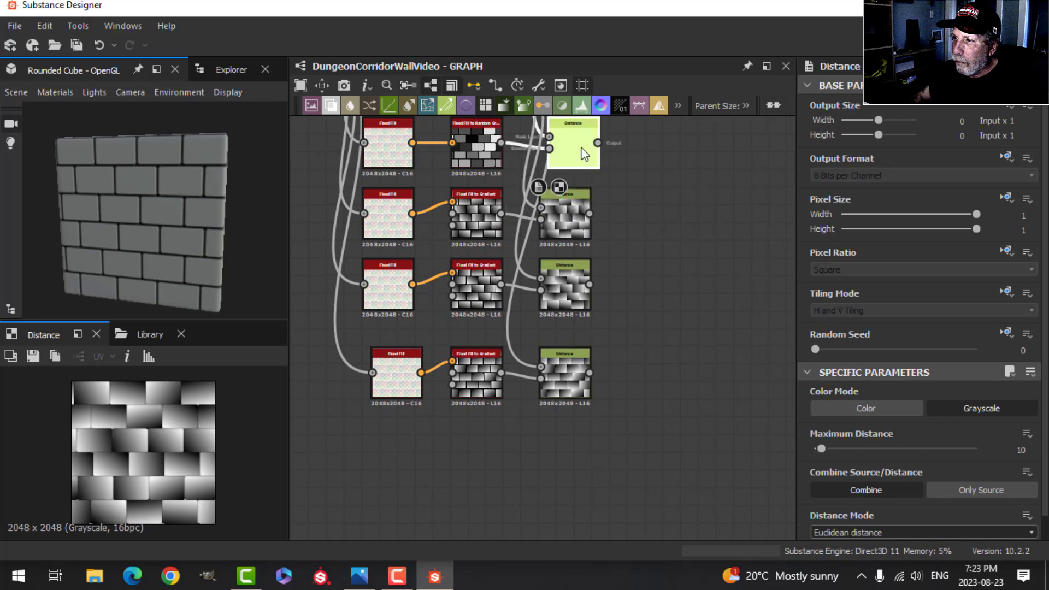
# Move the dot node up and back toward Edge Detect, clear of the Distance nodes.
pyautogui.scroll(-2, 634, 238)
pyautogui.moveTo(640, 241); pyautogui.dragTo(620, 331, button='middle')
pyautogui.scroll(2, 573, 286)
pyautogui.scroll(2, 605, 282)
pyautogui.scroll(-3, 601, 283)
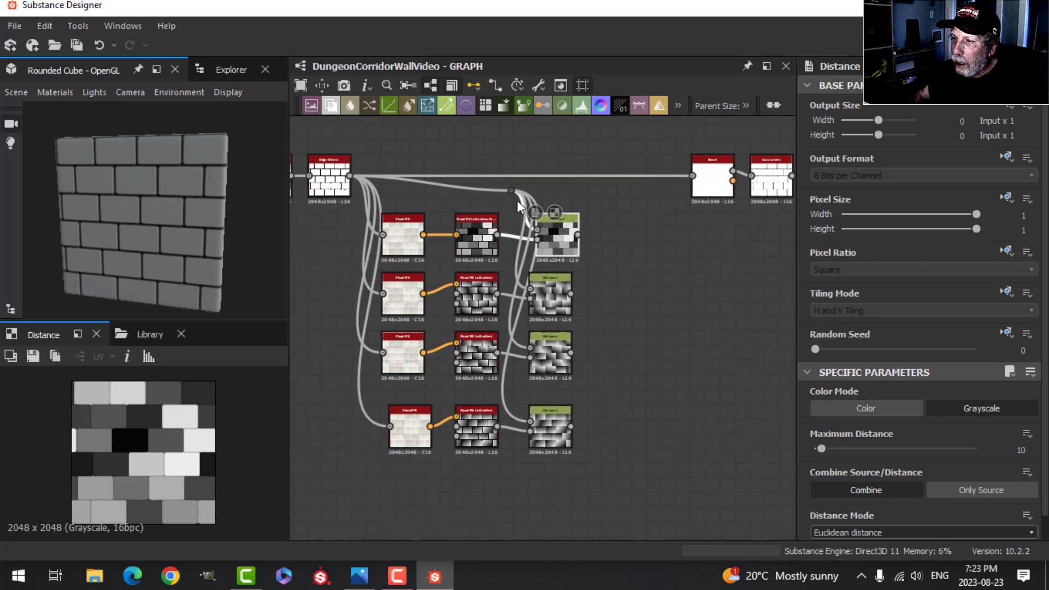
pyautogui.moveTo(511, 193); pyautogui.dragTo(483, 163)
pyautogui.scroll(2, 668, 338)
pyautogui.moveTo(659, 391); pyautogui.dragTo(685, 352, button='middle')
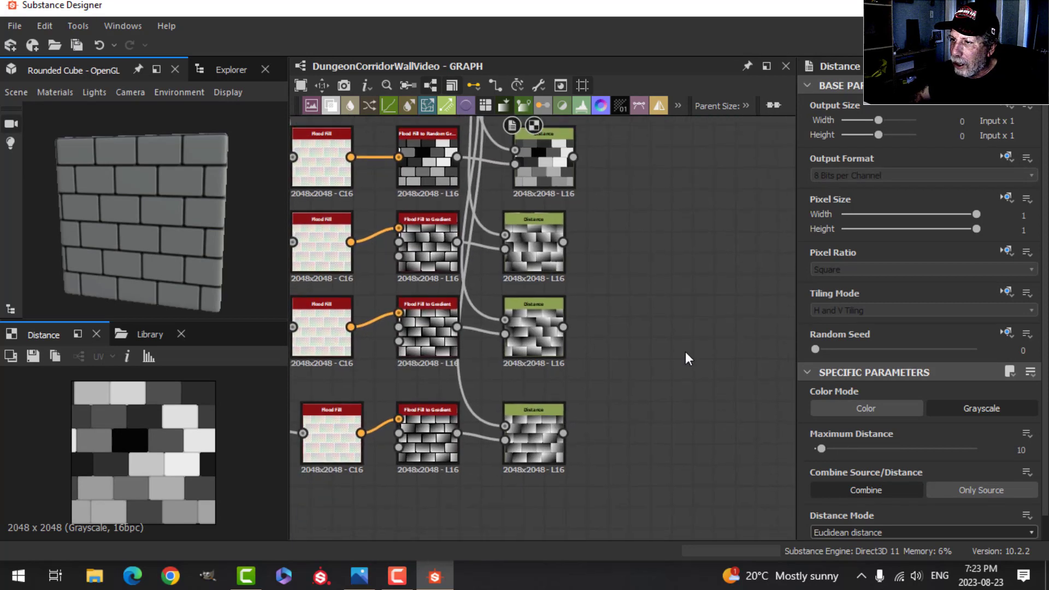
# Move the four Distance nodes farther away from their Flood Fill nodes to open up space in the graph.
pyautogui.scroll(-2, 685, 359)
pyautogui.moveTo(661, 419); pyautogui.dragTo(627, 224)
pyautogui.scroll(-1, 685, 277)
pyautogui.moveTo(693, 276); pyautogui.dragTo(569, 346, button='middle')
pyautogui.scroll(2, 663, 268)
pyautogui.scroll(-1, 681, 272)
# Add a Histogram Range node fed by the first row's Distance node and set its Range to 0.6.
pyautogui.scroll(-1, 634, 308)
pyautogui.scroll(-1, 634, 308)
pyautogui.scroll(2, 612, 330)
pyautogui.scroll(4, 397, 257)
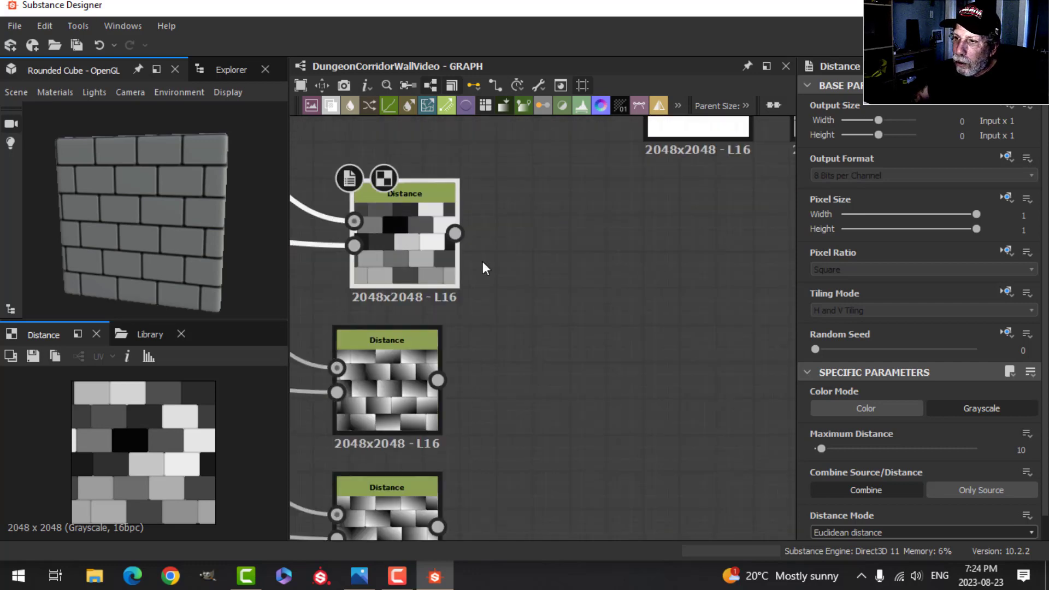
pyautogui.moveTo(454, 234); pyautogui.dragTo(525, 234)
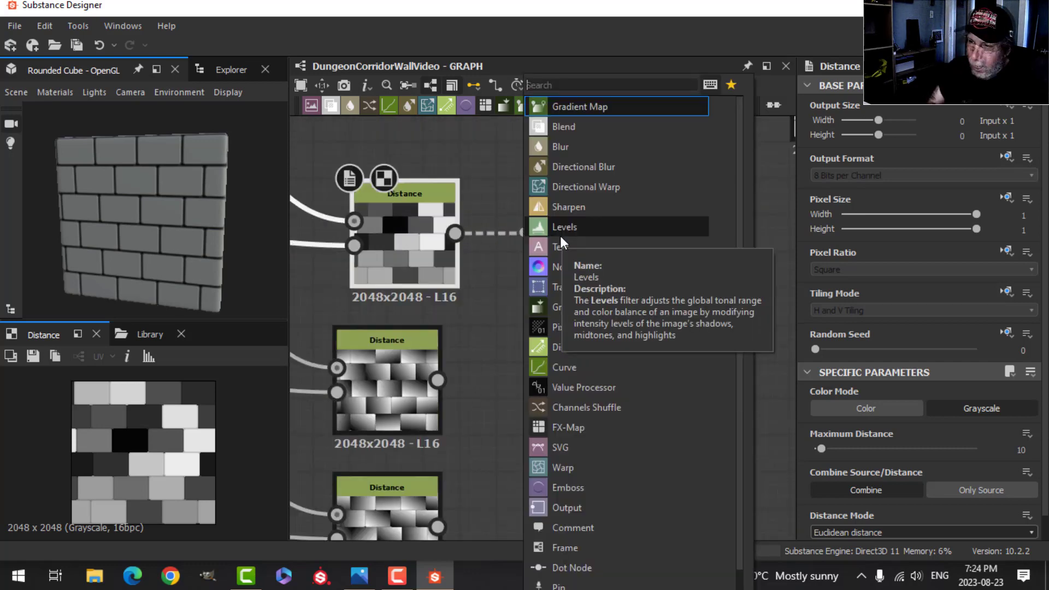
pyautogui.write('his')
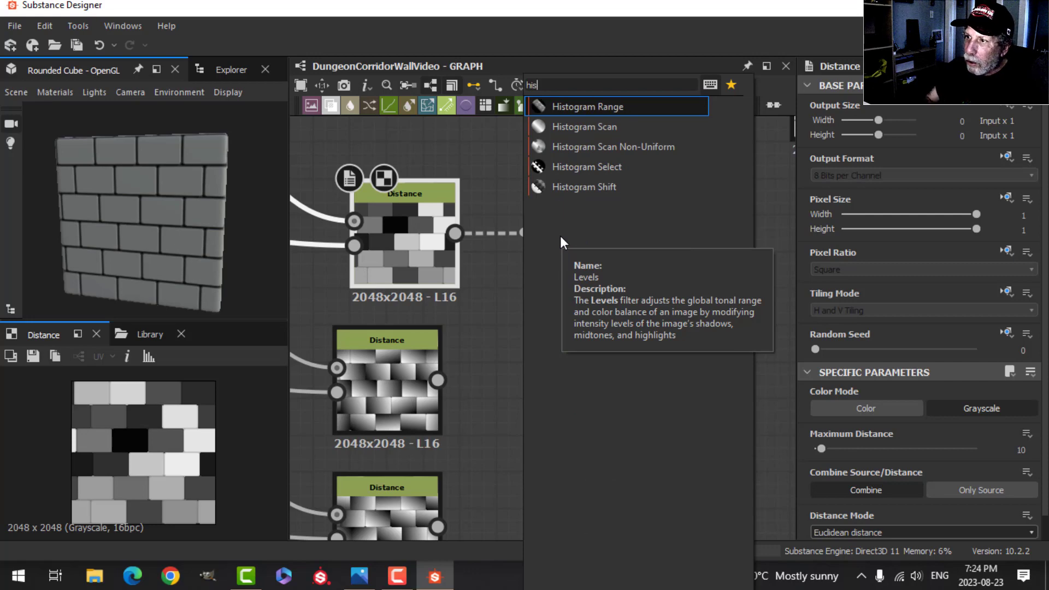
pyautogui.click(586, 106)
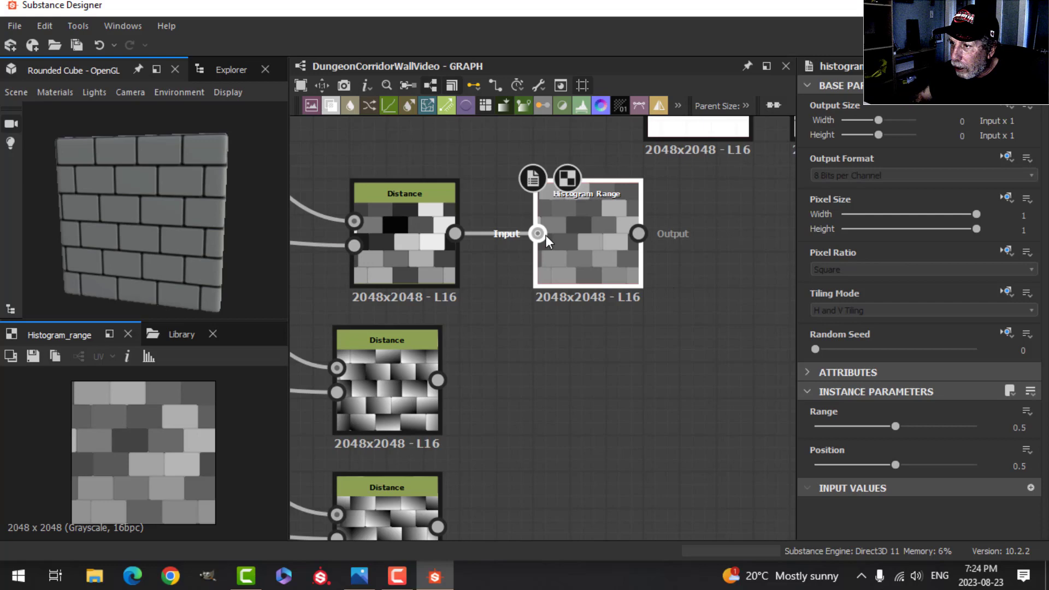
pyautogui.moveTo(539, 234); pyautogui.dragTo(923, 419)
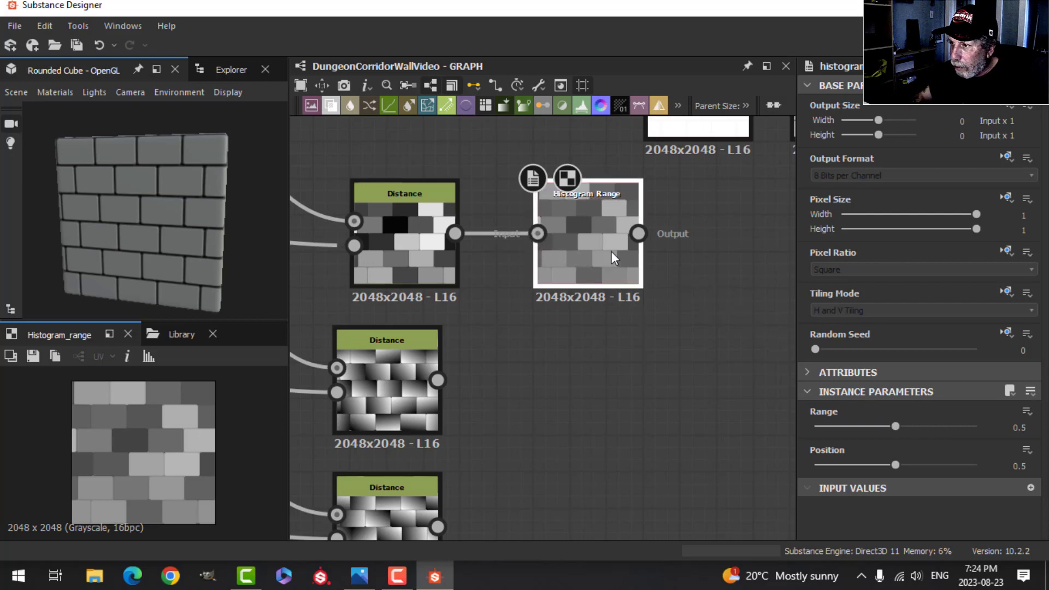
pyautogui.moveTo(895, 426); pyautogui.dragTo(945, 415)
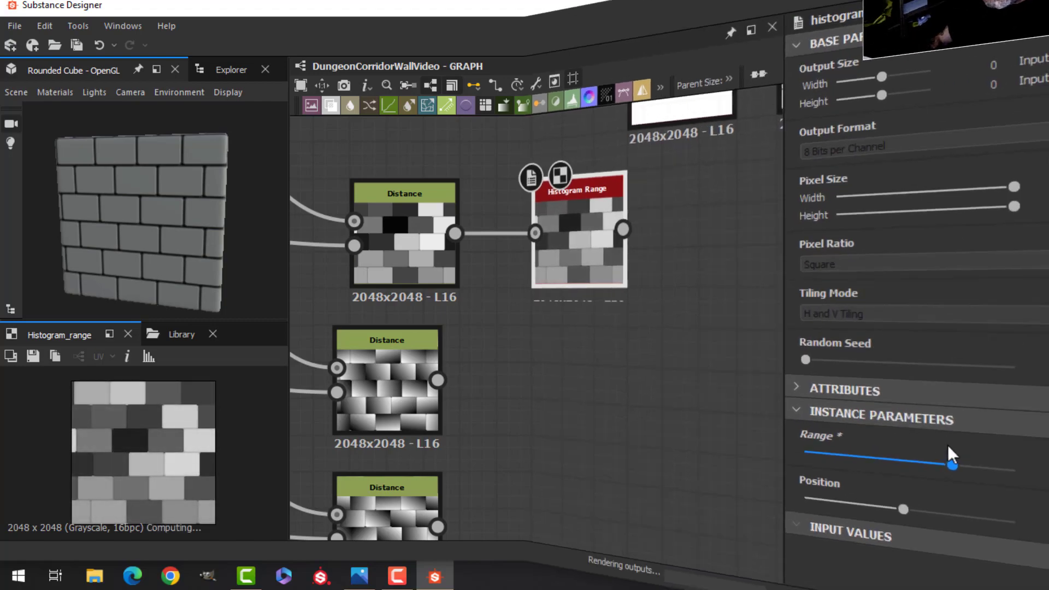
pyautogui.scroll(4, 596, 349)
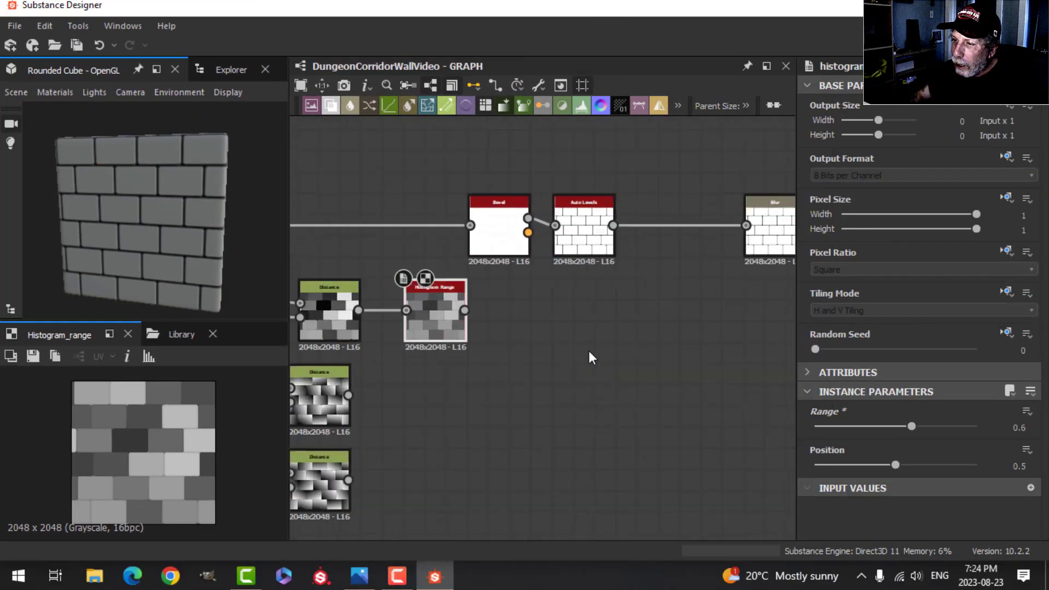
# Connect the Histogram Range output to the Blur node's input and examine the brick heights in the 3D preview.
pyautogui.scroll(-2, 614, 336)
pyautogui.moveTo(615, 336); pyautogui.dragTo(524, 397, button='middle')
pyautogui.scroll(-3, 549, 357)
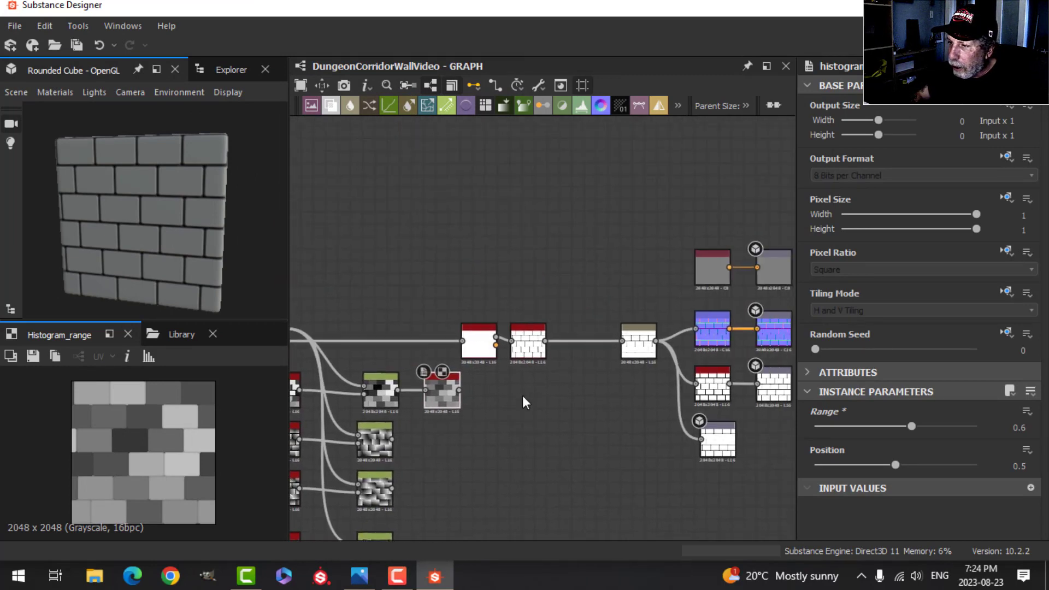
pyautogui.moveTo(459, 390); pyautogui.dragTo(623, 341)
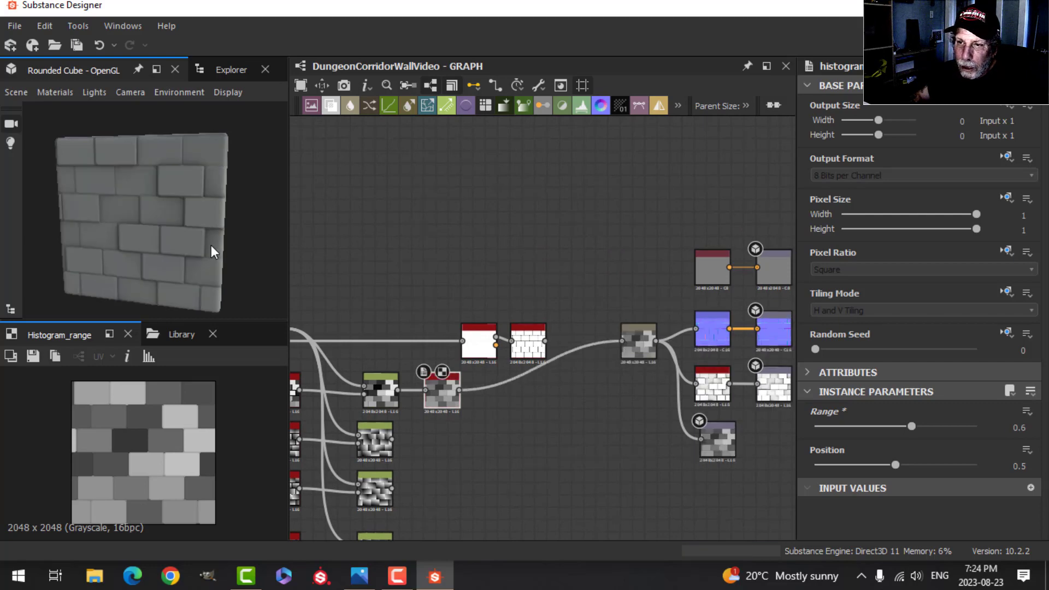
pyautogui.scroll(3, 211, 245)
pyautogui.moveTo(164, 268)
pyautogui.mouseDown()
pyautogui.moveTo(159, 235)
pyautogui.moveTo(132, 232)
pyautogui.moveTo(227, 206)
pyautogui.moveTo(247, 264)
pyautogui.moveTo(159, 259)
pyautogui.mouseUp()
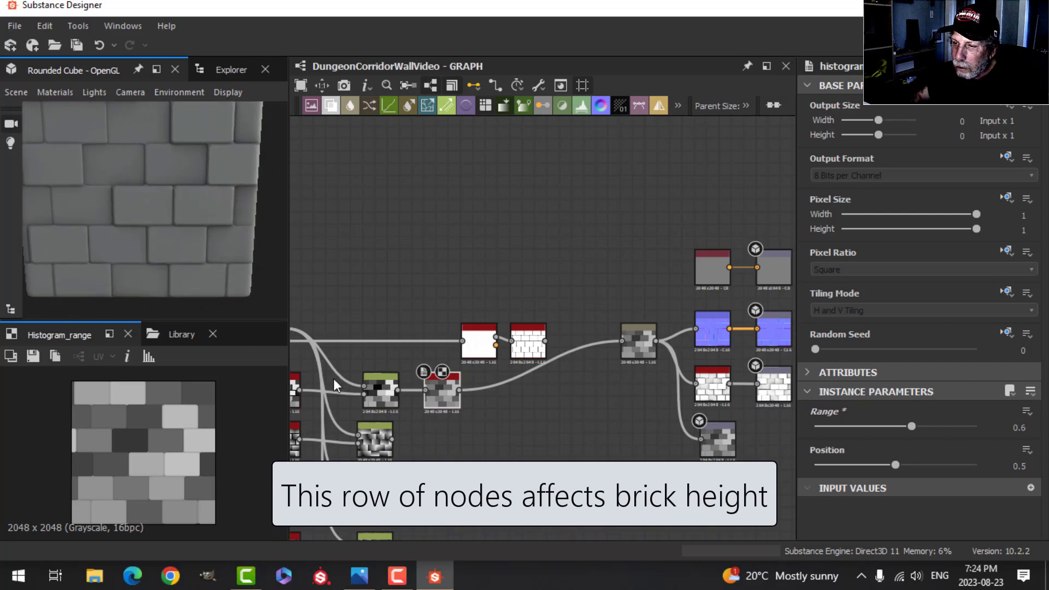
# Lower the Histogram Range node's Range to 0.12 and check the brick relief on the rounded cube.
pyautogui.click(448, 398)
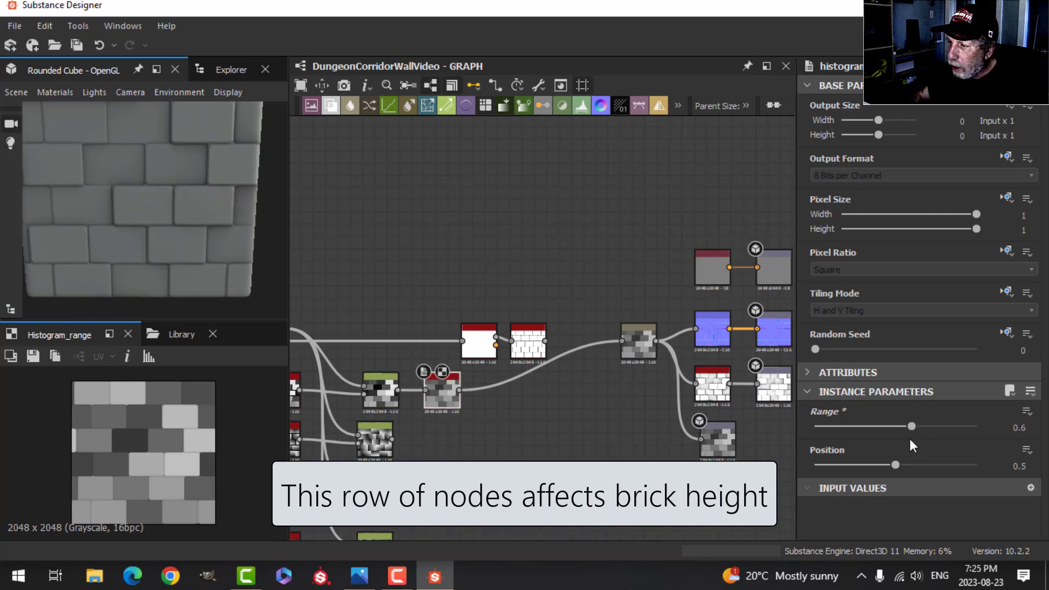
pyautogui.moveTo(908, 426); pyautogui.dragTo(834, 428)
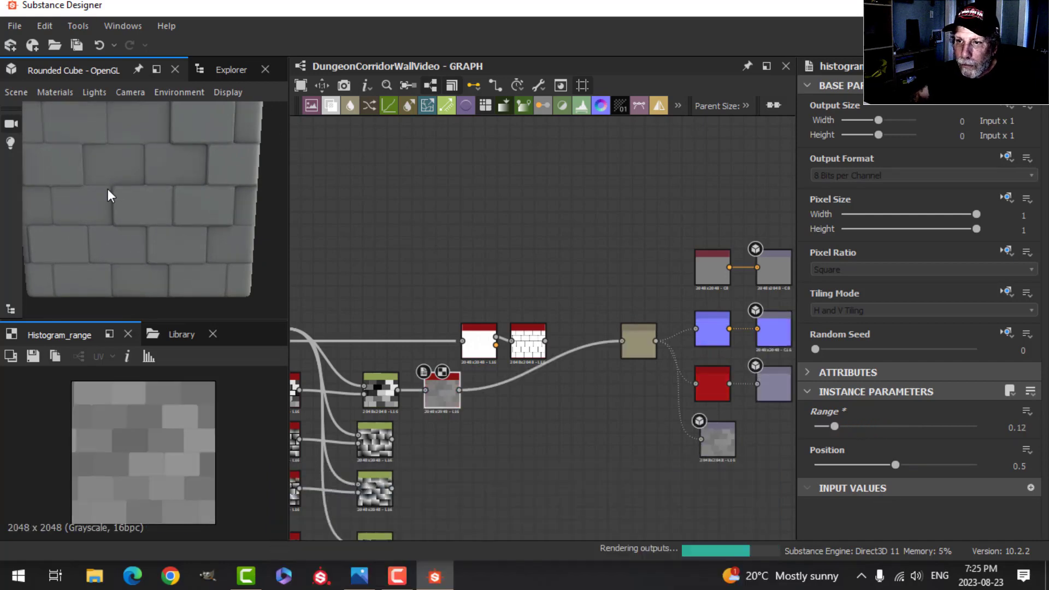
pyautogui.moveTo(107, 196); pyautogui.dragTo(174, 203)
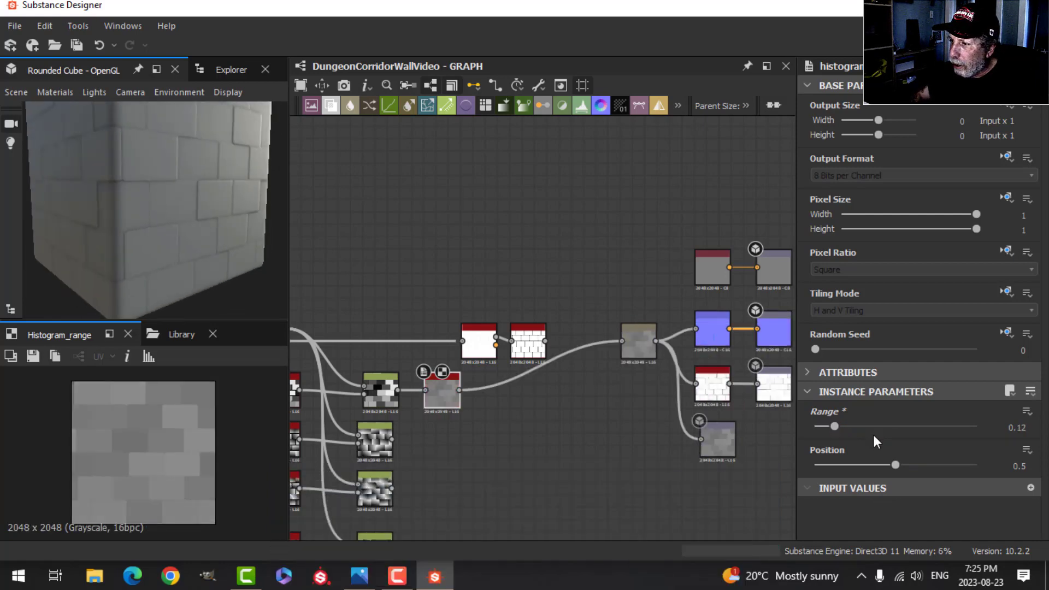
# Set the Histogram Range node's Range to 0.78 and Position to 0.49.
pyautogui.moveTo(836, 427); pyautogui.dragTo(941, 422)
pyautogui.moveTo(896, 466)
pyautogui.mouseDown()
pyautogui.moveTo(950, 464)
pyautogui.moveTo(894, 464)
pyautogui.mouseUp()
pyautogui.scroll(2, 576, 435)
# Remove the link between the Histogram Range node and the Blur node.
pyautogui.scroll(-4, 576, 434)
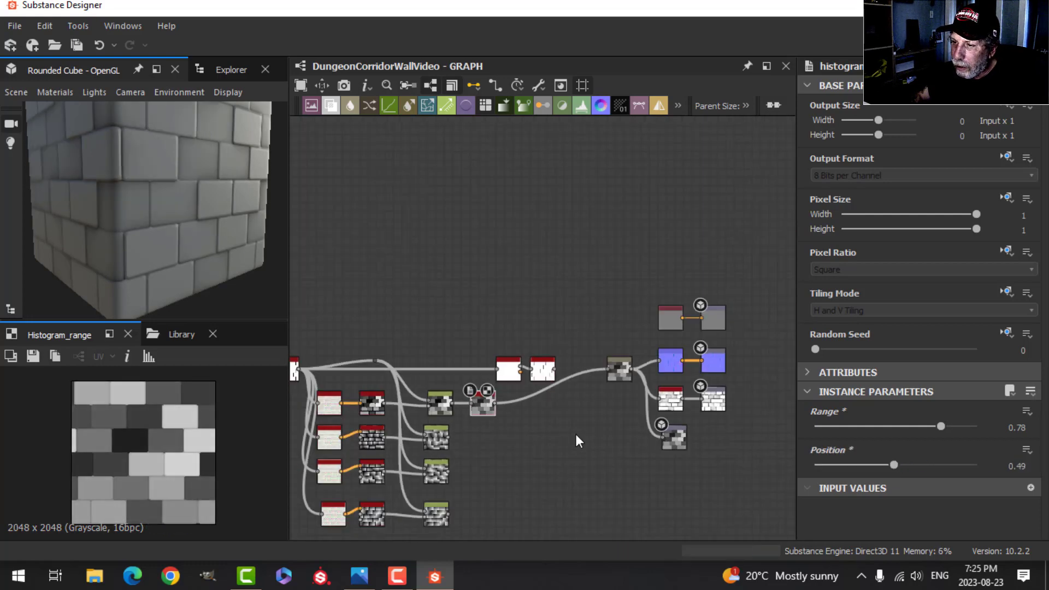
pyautogui.moveTo(575, 434)
pyautogui.mouseDown(button='middle')
pyautogui.moveTo(597, 405)
pyautogui.moveTo(562, 439)
pyautogui.mouseUp(button='middle')
pyautogui.scroll(5, 601, 410)
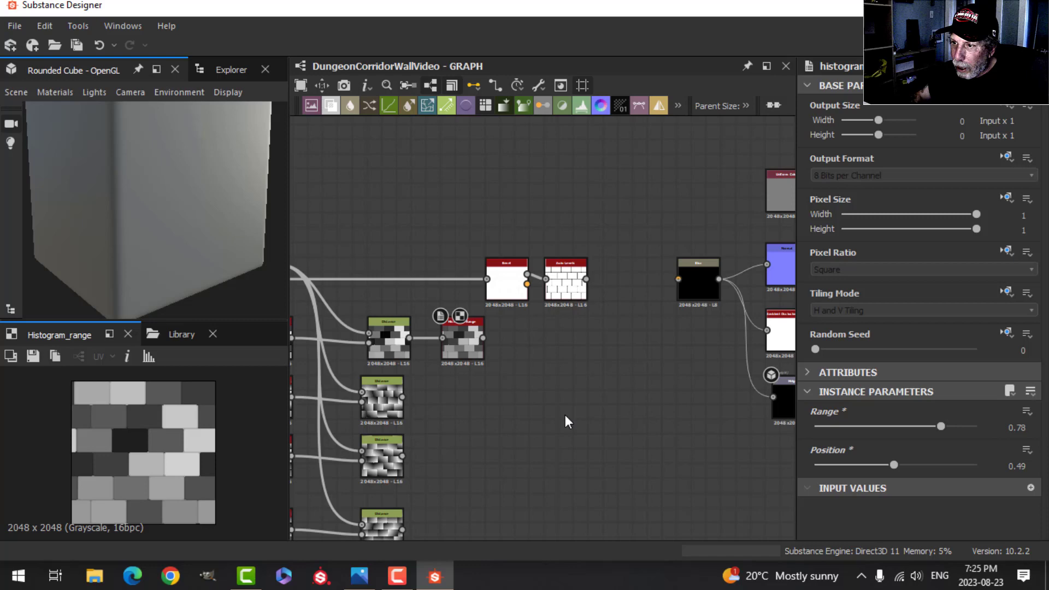
# Examine the Distance outputs of the gradient rows, selecting the Distance node of the first Flood Fill to Gradient row.
pyautogui.scroll(-1, 565, 422)
pyautogui.scroll(1, 553, 394)
pyautogui.moveTo(528, 459); pyautogui.dragTo(643, 382, button='middle')
pyautogui.scroll(1, 595, 413)
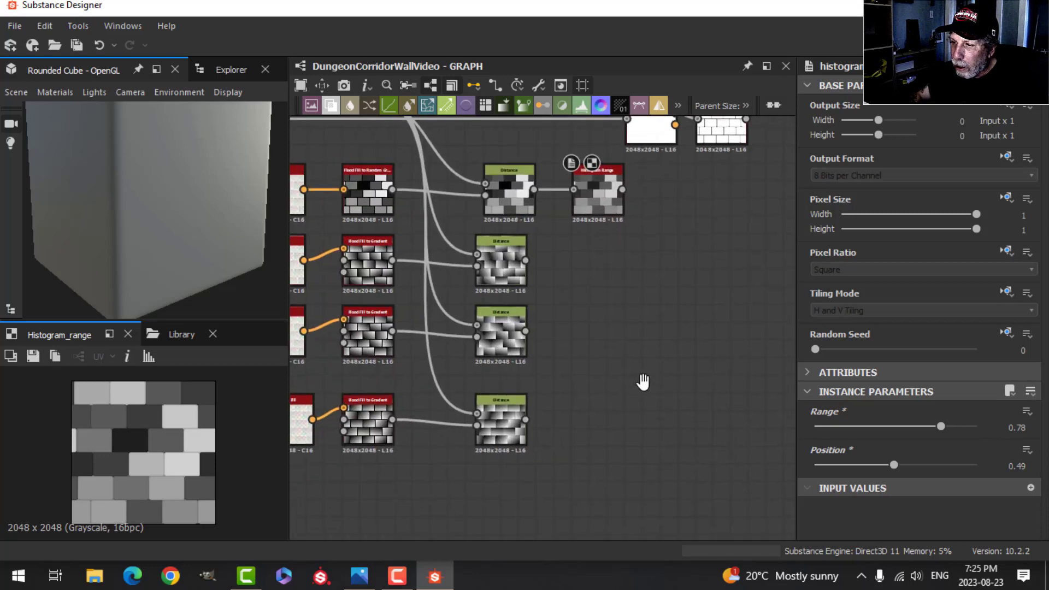
pyautogui.scroll(-1, 627, 380)
pyautogui.scroll(2, 625, 363)
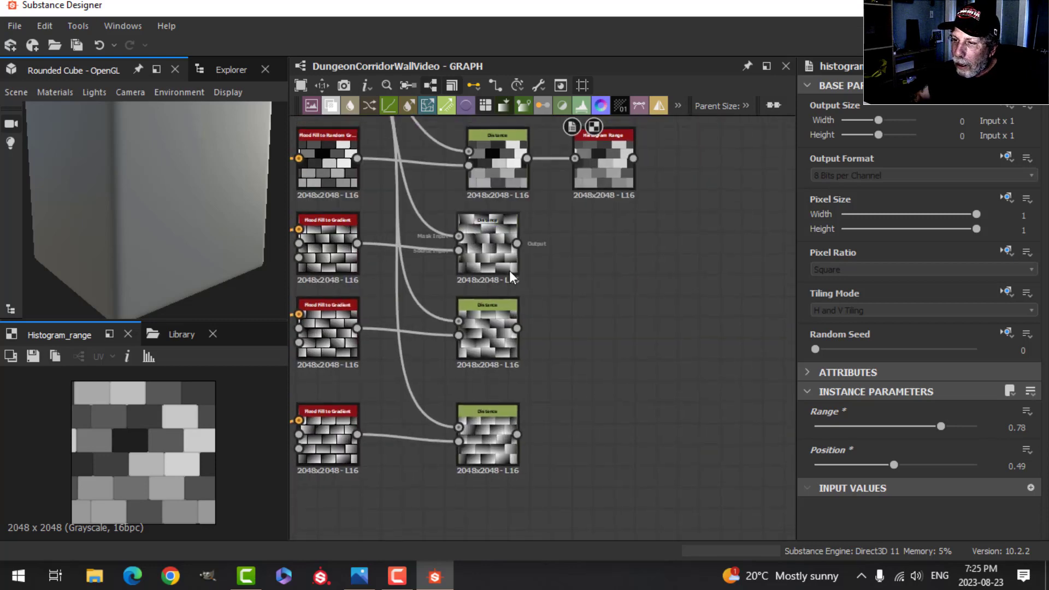
pyautogui.click(478, 262)
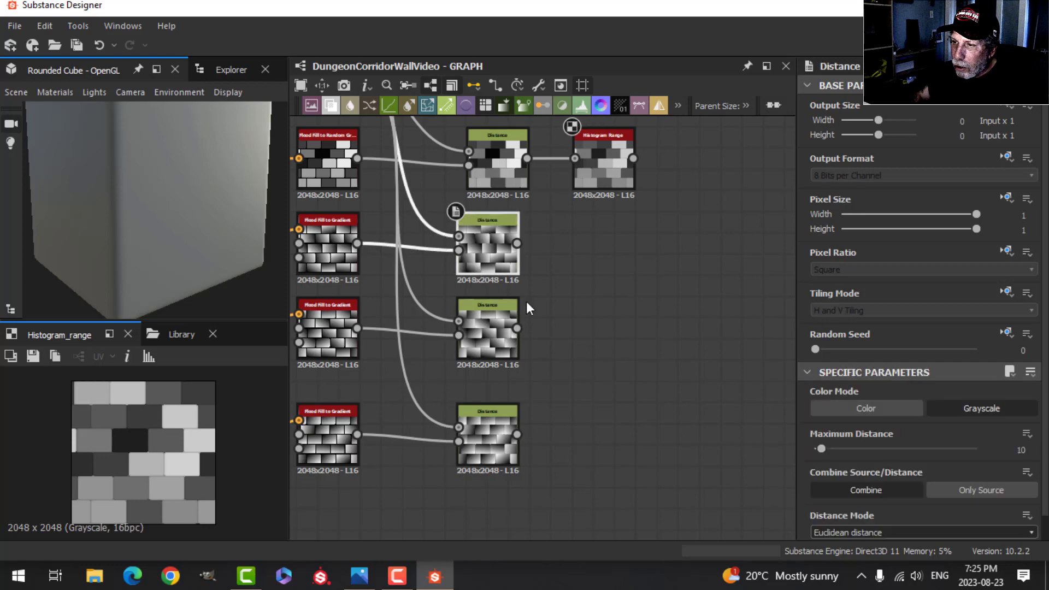
pyautogui.scroll(3, 585, 349)
pyautogui.moveTo(578, 334); pyautogui.dragTo(631, 279, button='middle')
pyautogui.scroll(-3, 612, 391)
pyautogui.scroll(1, 630, 279)
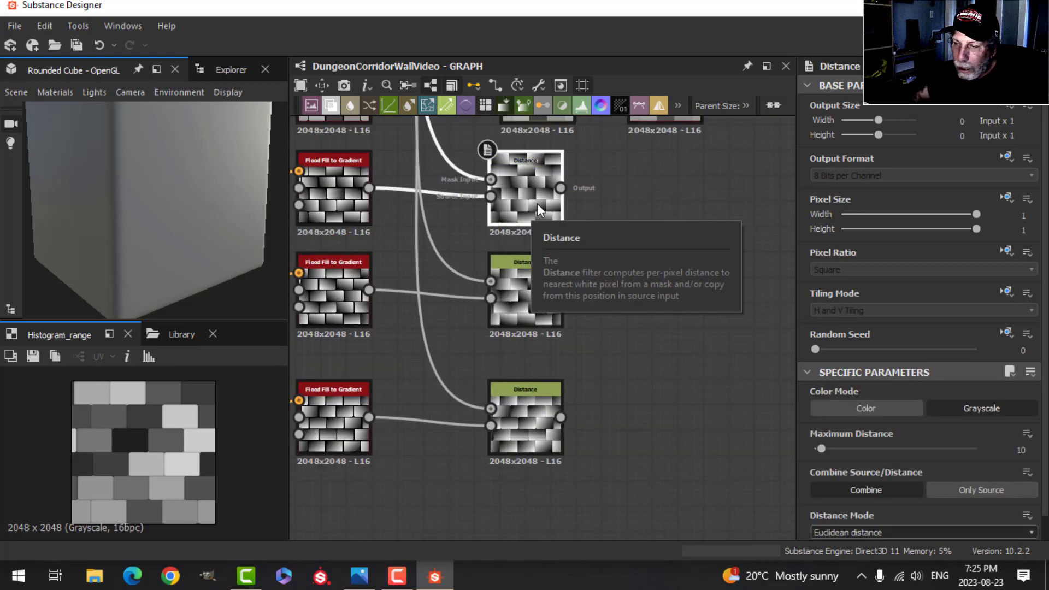
pyautogui.scroll(-2, 656, 328)
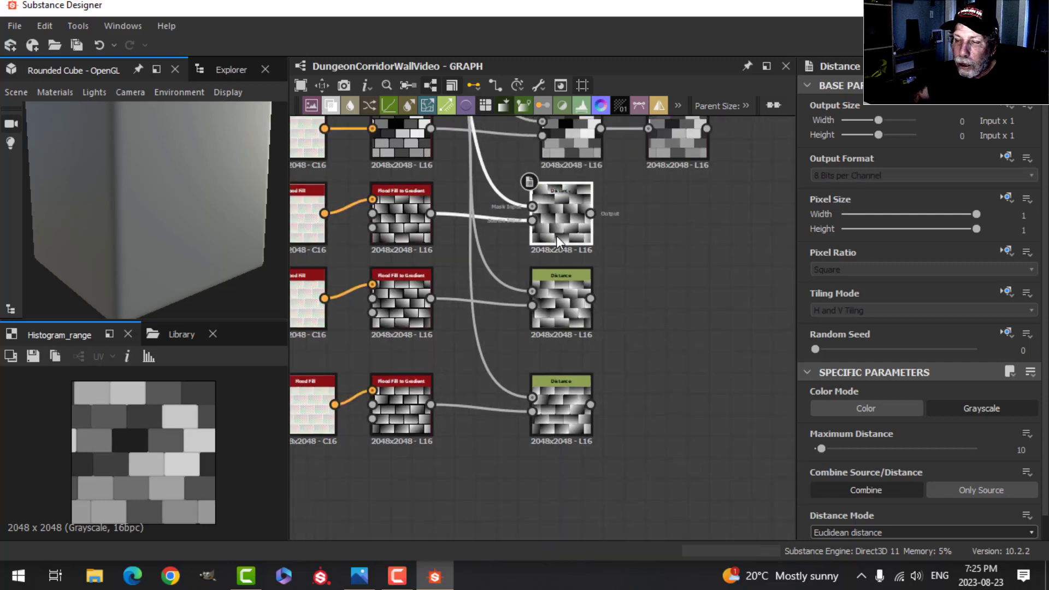
pyautogui.scroll(-2, 628, 300)
# Add a Levels node after the first gradient row's Distance node and move its white input point to about the histogram's middle.
pyautogui.moveTo(644, 294); pyautogui.dragTo(627, 307, button='middle')
pyautogui.scroll(2, 643, 283)
pyautogui.scroll(2, 584, 280)
pyautogui.moveTo(489, 208); pyautogui.dragTo(594, 202)
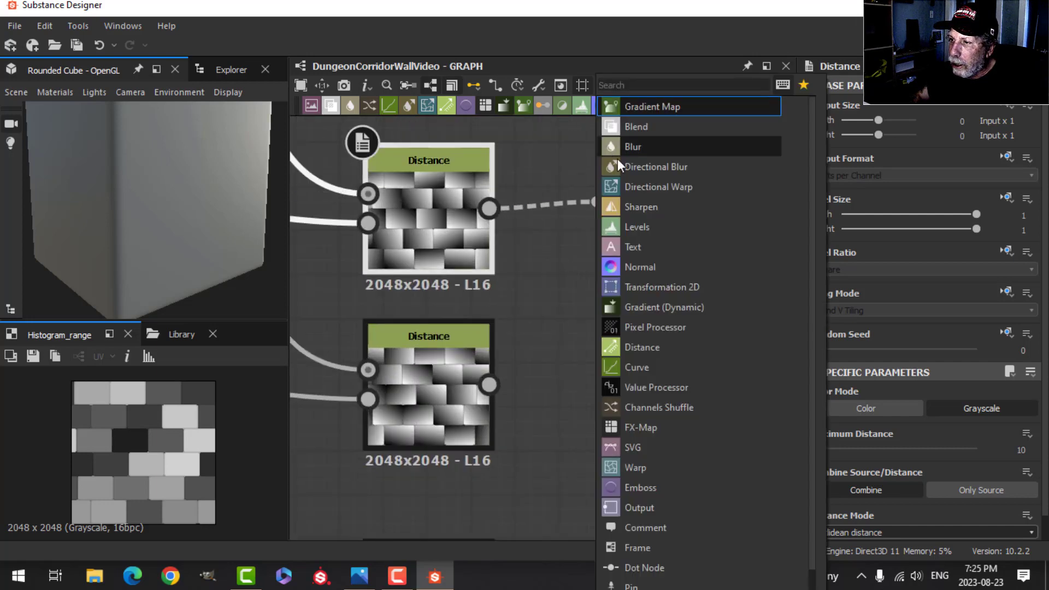
pyautogui.click(642, 227)
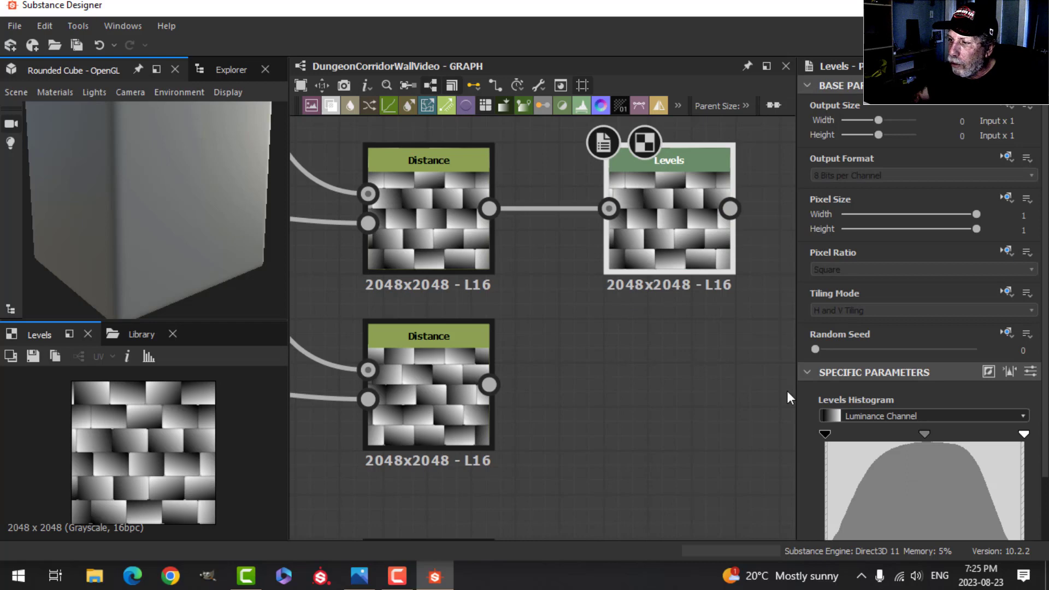
pyautogui.scroll(-2, 965, 434)
pyautogui.moveTo(1025, 365); pyautogui.dragTo(926, 372)
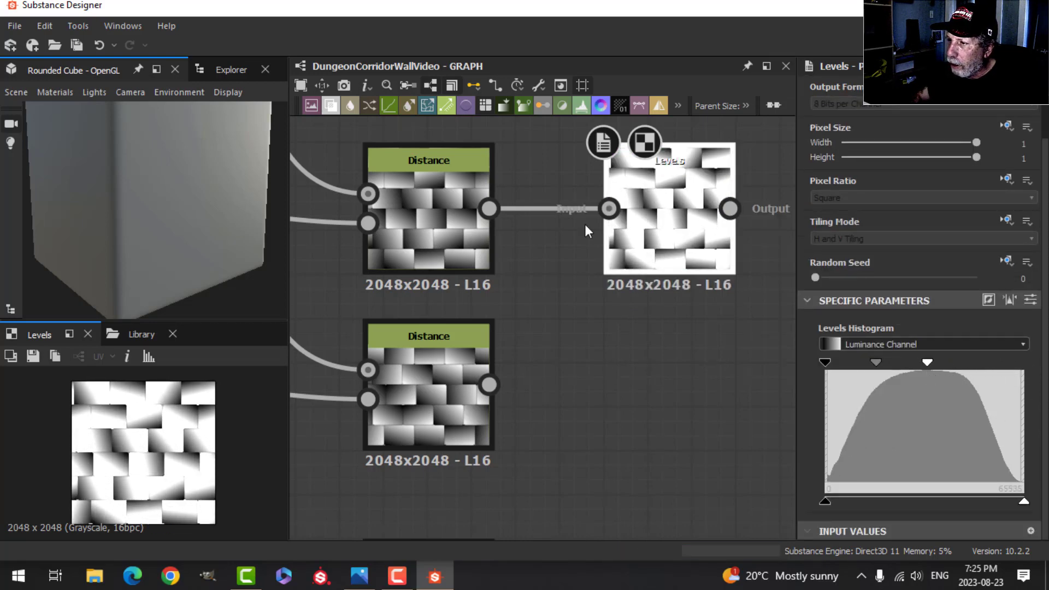
# Add a Levels node to the second gradient row's Distance output and lower its white input point to about the histogram's middle.
pyautogui.scroll(-1, 645, 236)
pyautogui.scroll(-1, 669, 235)
pyautogui.moveTo(671, 232); pyautogui.dragTo(600, 266, button='middle')
pyautogui.scroll(1, 600, 266)
pyautogui.scroll(-1, 586, 350)
pyautogui.moveTo(585, 351); pyautogui.dragTo(557, 266, button='middle')
pyautogui.moveTo(446, 302); pyautogui.dragTo(510, 303)
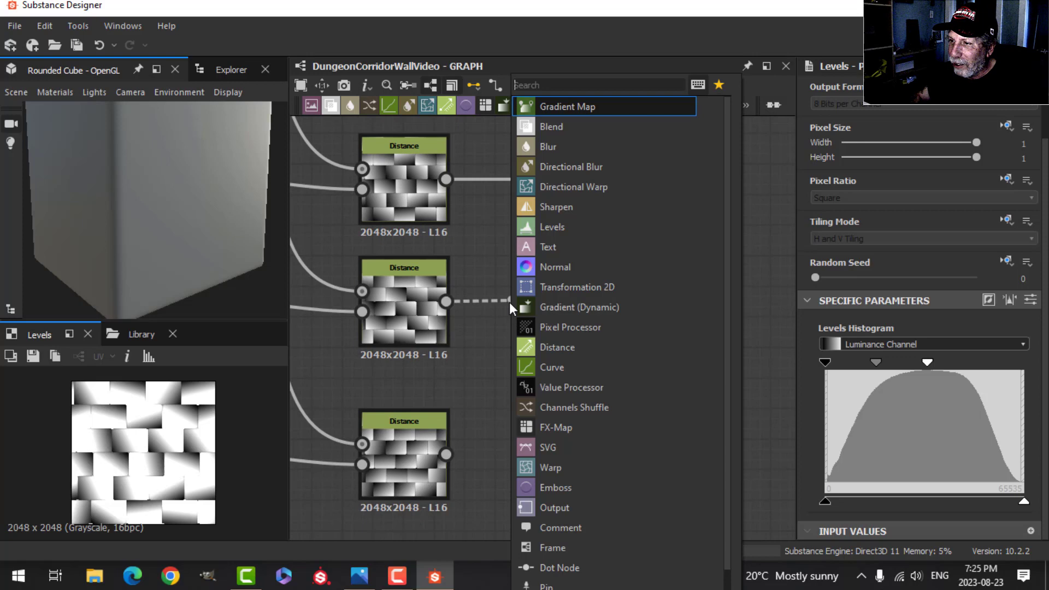
pyautogui.click(547, 227)
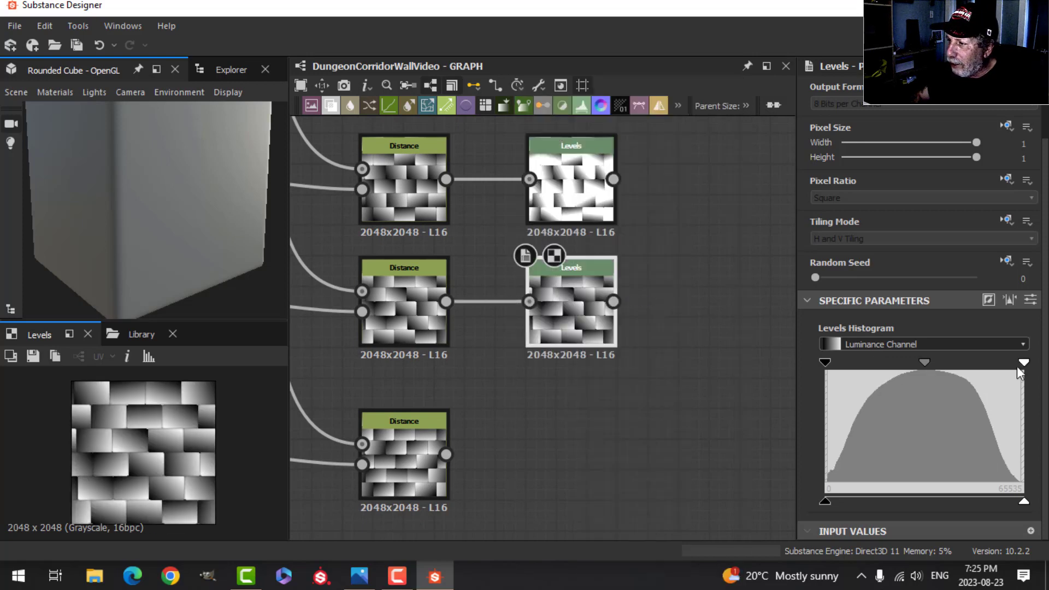
pyautogui.moveTo(1024, 364); pyautogui.dragTo(929, 373)
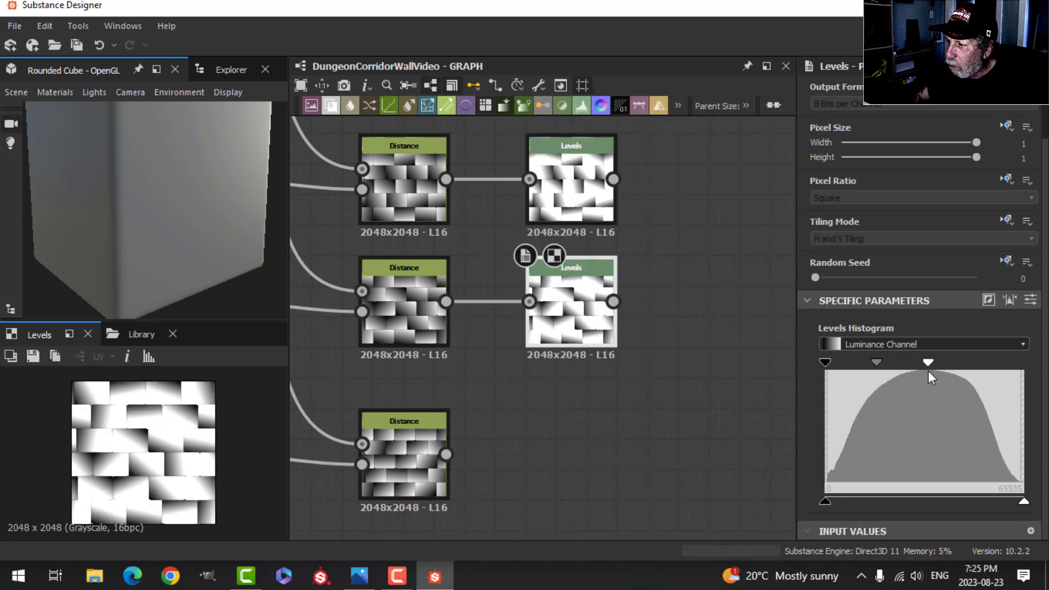
# Add a Levels node to the third gradient row's Distance output, with the white input point at about the histogram's middle.
pyautogui.moveTo(445, 455); pyautogui.dragTo(500, 456)
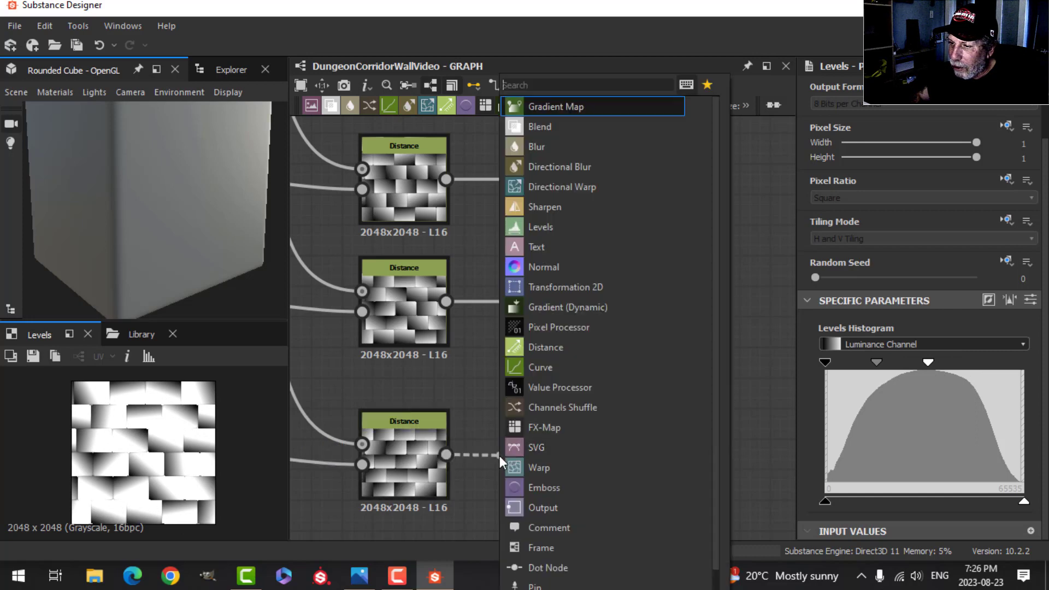
pyautogui.click(543, 226)
pyautogui.moveTo(1024, 362); pyautogui.dragTo(928, 374)
pyautogui.scroll(-3, 625, 432)
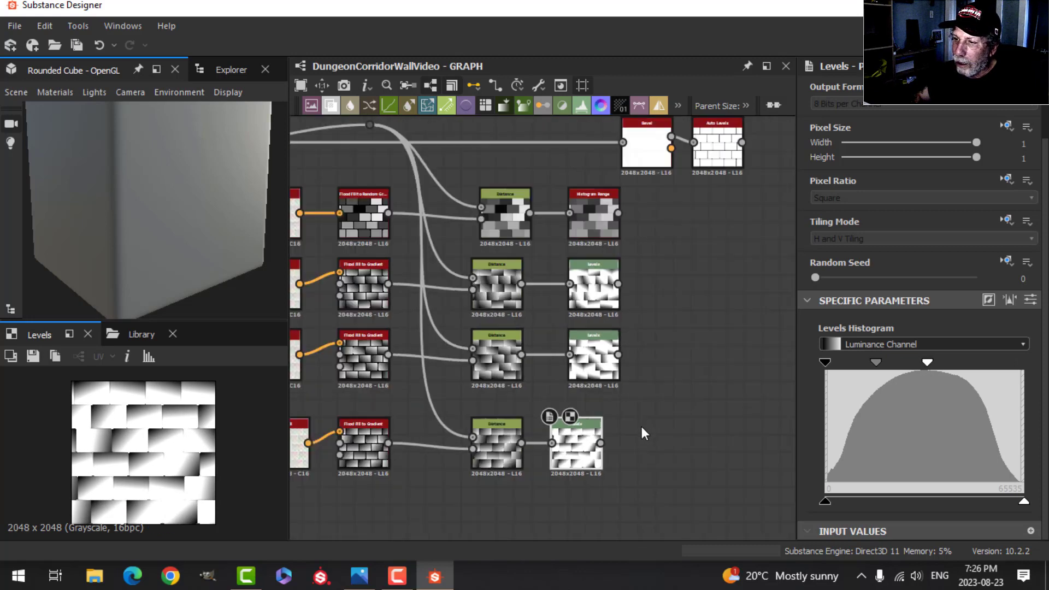
pyautogui.moveTo(650, 396); pyautogui.dragTo(590, 385, button='middle')
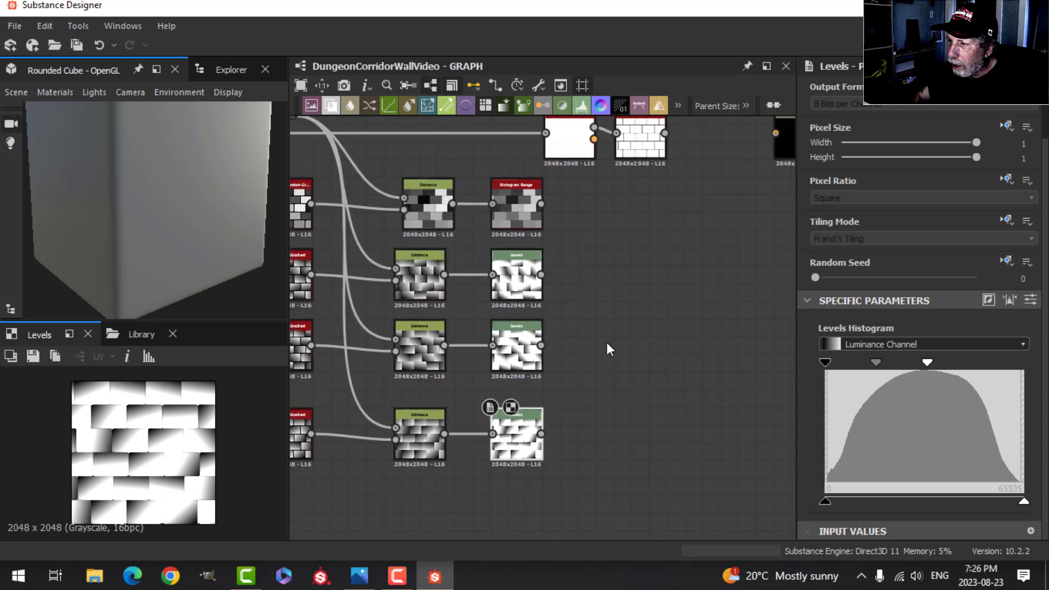
# Add a Blend node with the Histogram Range output as background and the first gradient row's Levels output as foreground.
pyautogui.scroll(2, 587, 257)
pyautogui.moveTo(597, 278); pyautogui.dragTo(636, 274, button='middle')
pyautogui.scroll(-1, 653, 256)
pyautogui.click(545, 197)
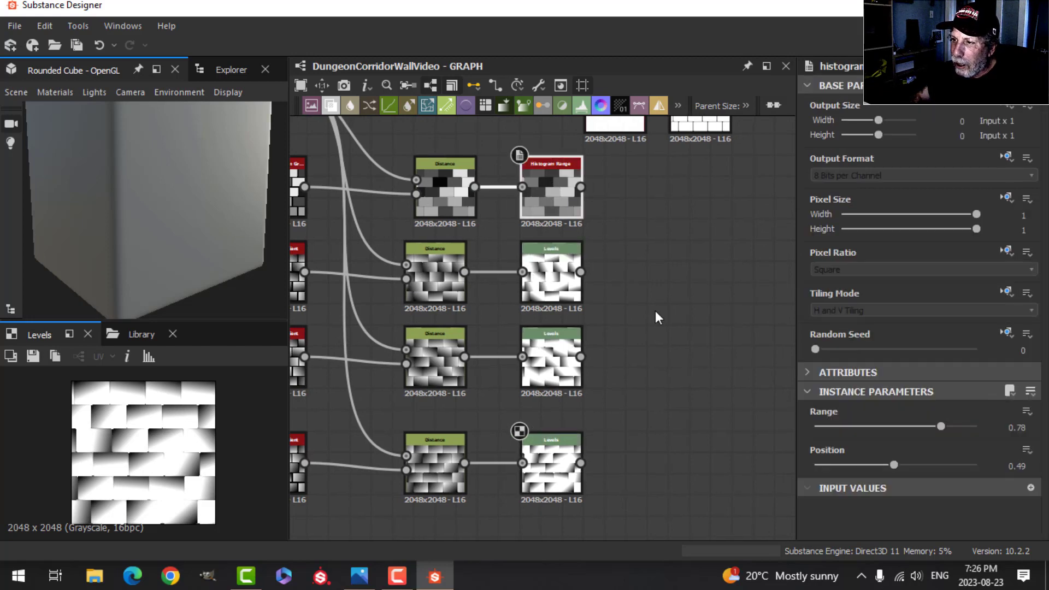
pyautogui.moveTo(655, 311); pyautogui.dragTo(604, 332, button='middle')
pyautogui.scroll(3, 604, 333)
pyautogui.scroll(-2, 541, 221)
pyautogui.moveTo(539, 267); pyautogui.dragTo(546, 308, button='middle')
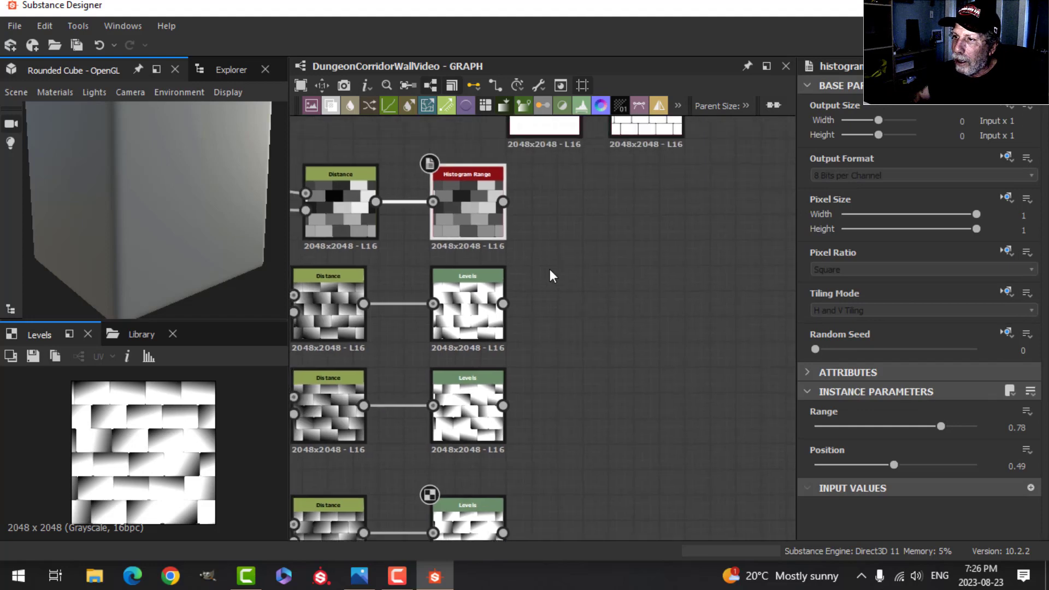
pyautogui.moveTo(504, 202); pyautogui.dragTo(579, 235)
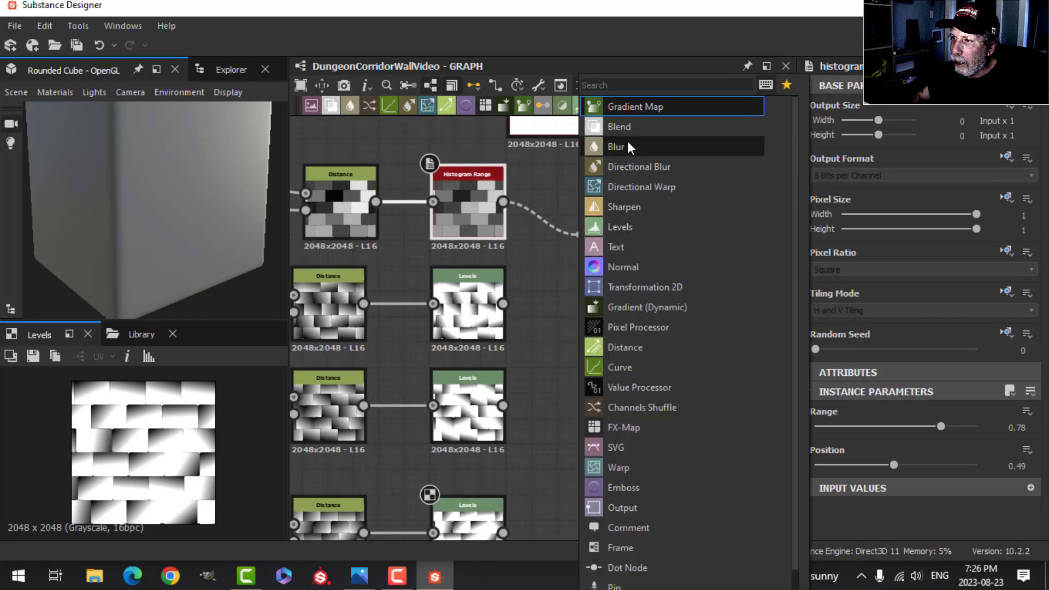
pyautogui.click(628, 126)
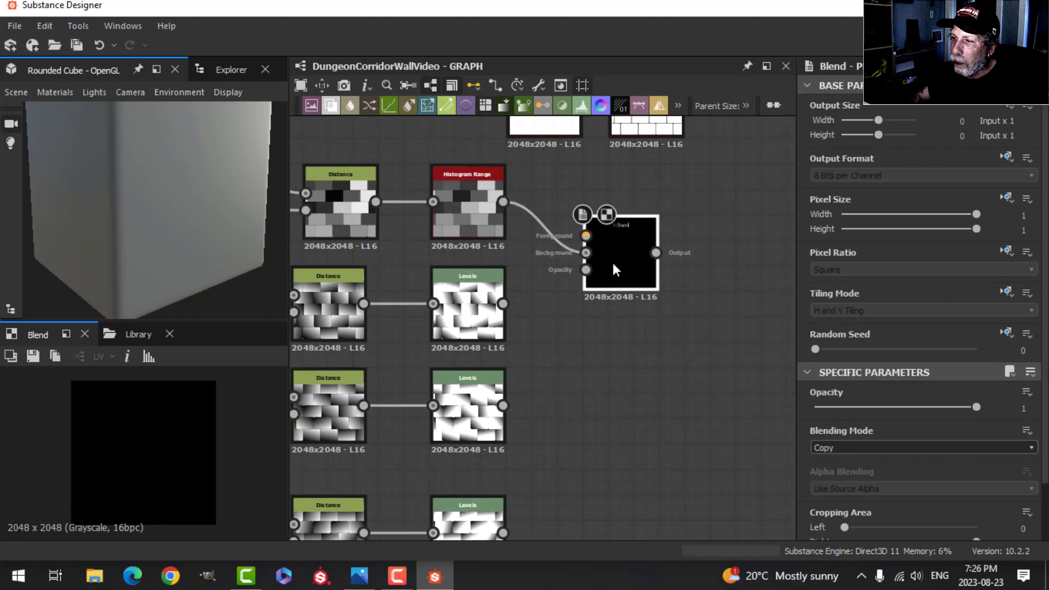
pyautogui.scroll(2, 607, 263)
pyautogui.moveTo(602, 263); pyautogui.dragTo(624, 296, button='middle')
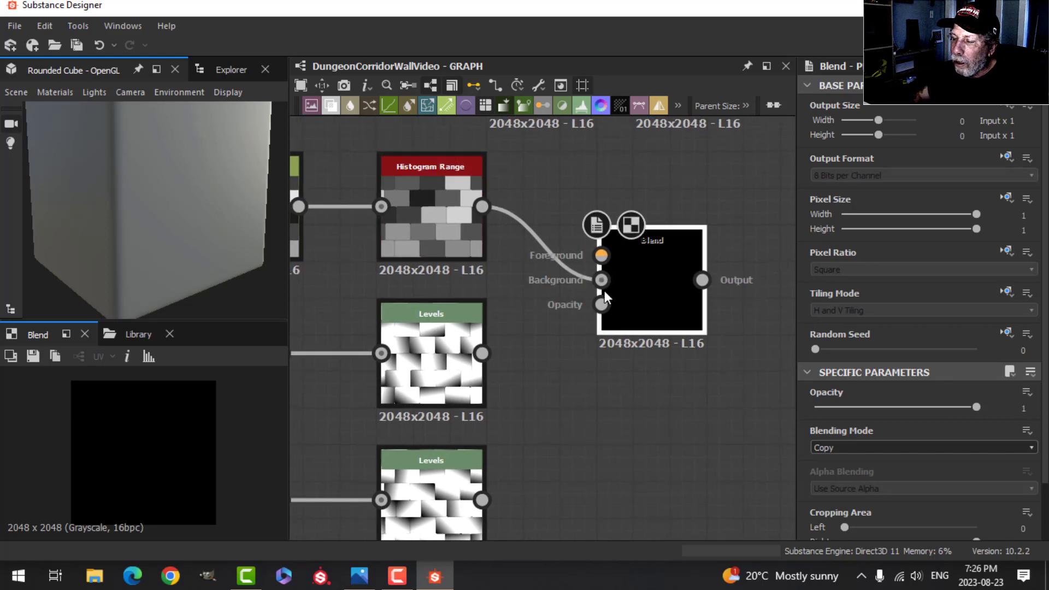
pyautogui.moveTo(482, 354); pyautogui.dragTo(602, 256)
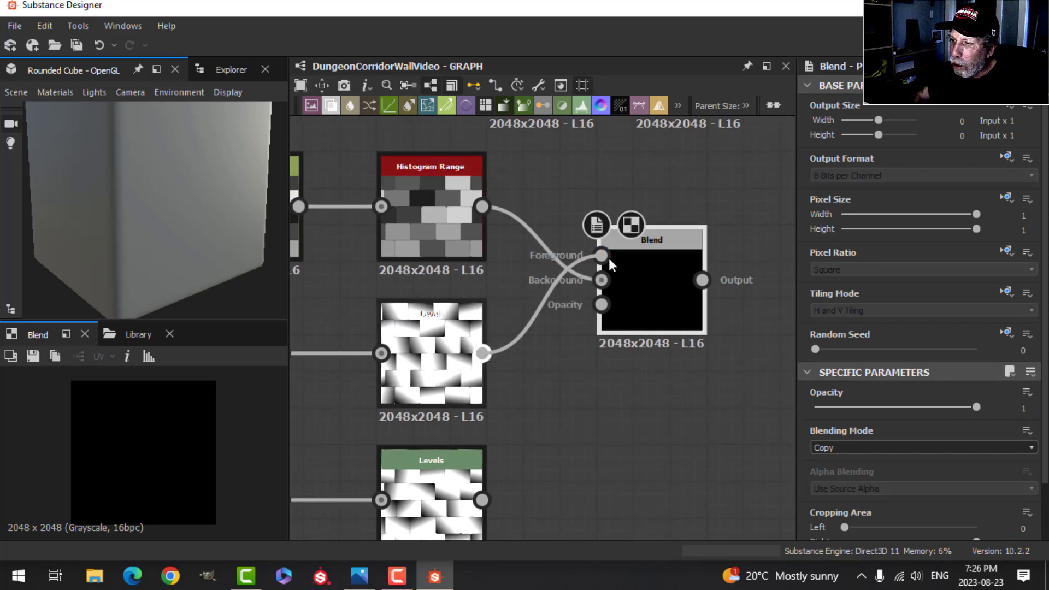
# Add a second Blend node with the first Blend as background and the second gradient row's Levels as foreground.
pyautogui.scroll(-1, 644, 400)
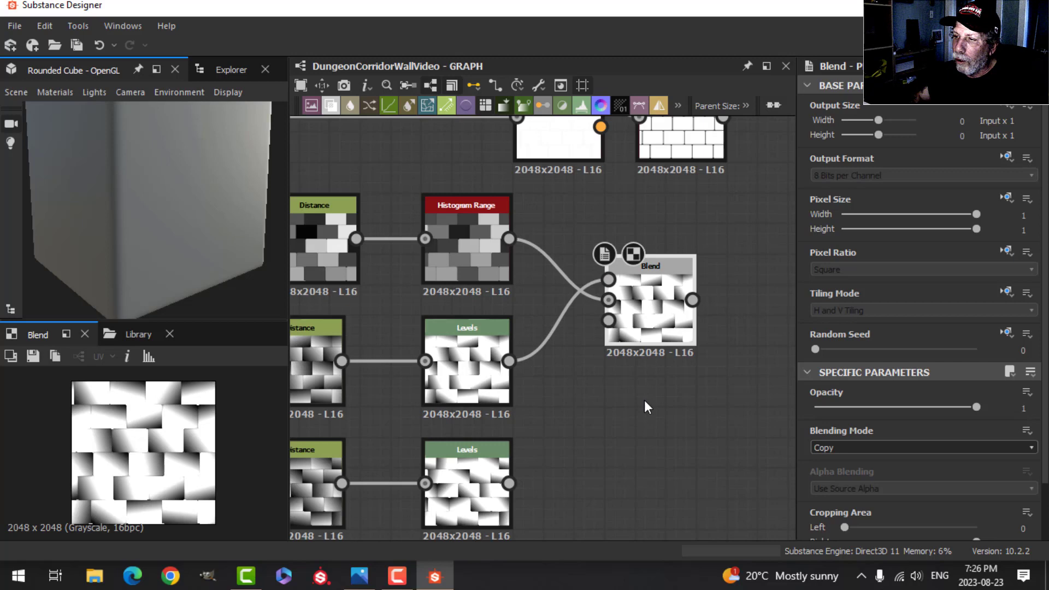
pyautogui.moveTo(644, 401); pyautogui.dragTo(578, 300, button='middle')
pyautogui.scroll(-1, 667, 370)
pyautogui.moveTo(569, 346); pyautogui.dragTo(565, 333, button='middle')
pyautogui.moveTo(587, 200); pyautogui.dragTo(639, 258)
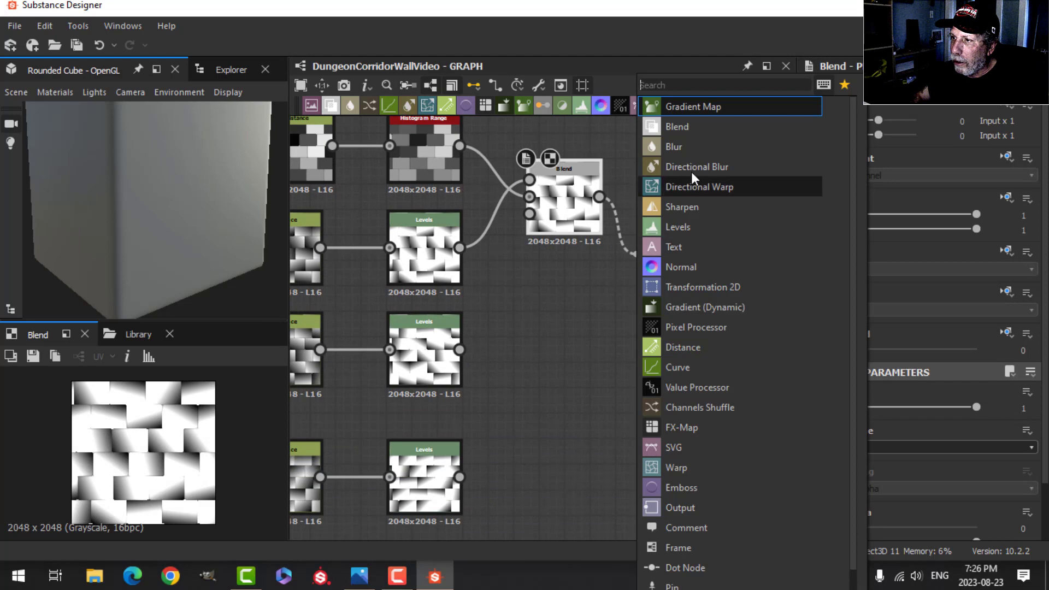
pyautogui.click(681, 123)
pyautogui.moveTo(460, 350); pyautogui.dragTo(650, 323)
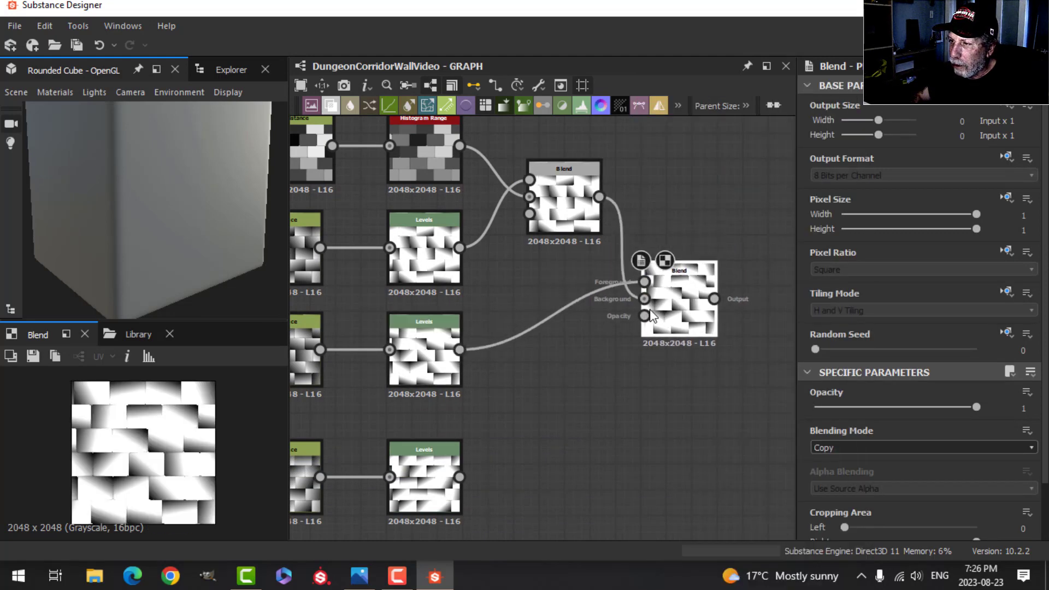
# Add a third Blend node with the second Blend as background and the third gradient row's Levels as foreground.
pyautogui.scroll(-2, 601, 355)
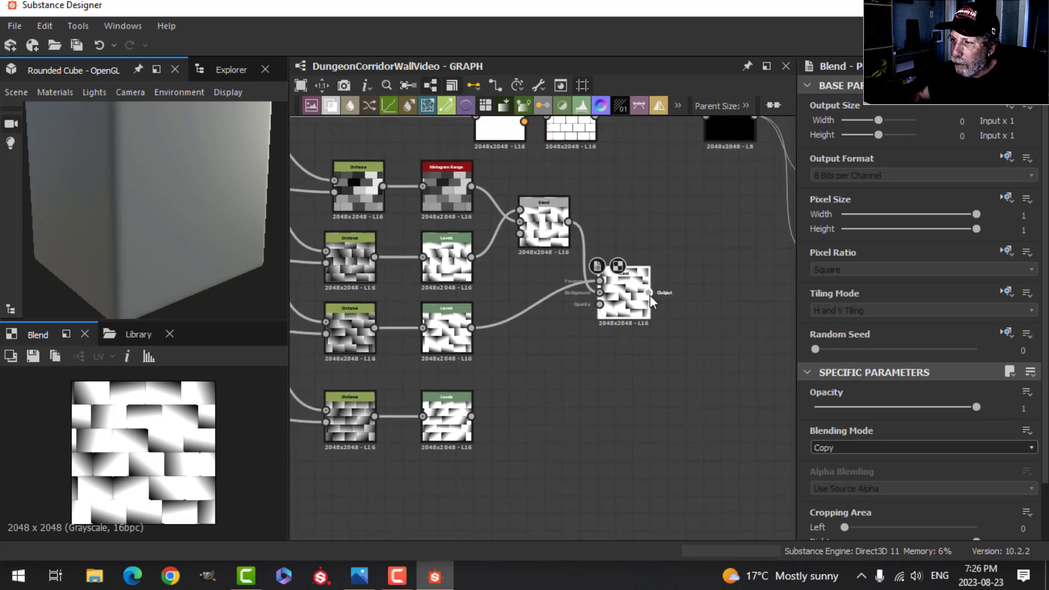
pyautogui.moveTo(650, 294); pyautogui.dragTo(685, 366)
pyautogui.click(721, 126)
pyautogui.moveTo(471, 417); pyautogui.dragTo(671, 352)
pyautogui.scroll(-1, 650, 391)
# Set the third Blend node's blending mode to Min (Darken) and inspect the brick slopes in the 2D view.
pyautogui.moveTo(633, 399); pyautogui.dragTo(616, 376, button='middle')
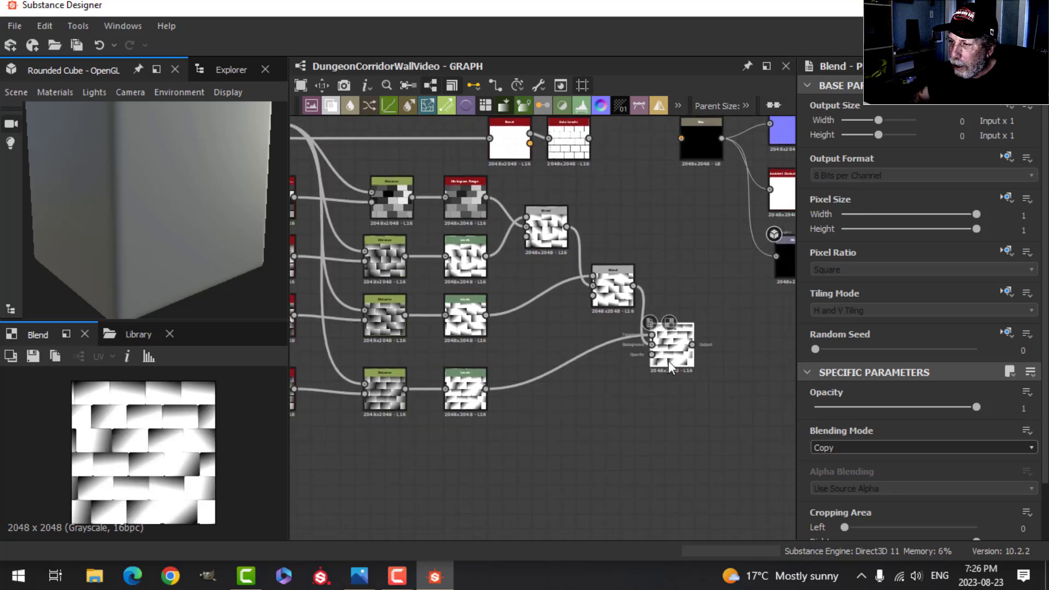
pyautogui.scroll(-1, 668, 397)
pyautogui.moveTo(661, 410); pyautogui.dragTo(603, 388, button='middle')
pyautogui.scroll(1, 686, 409)
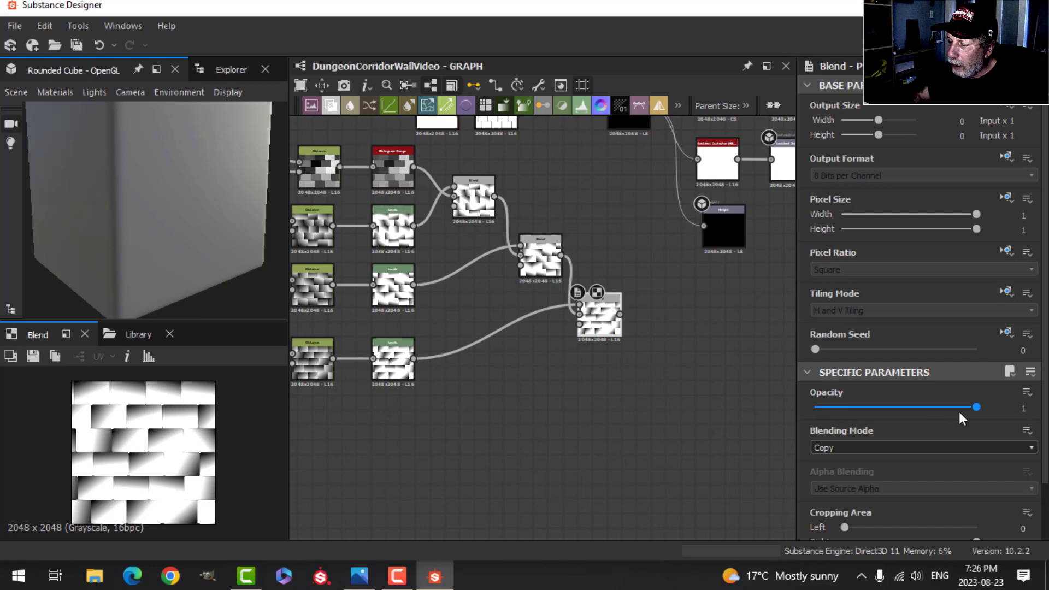
pyautogui.click(894, 446)
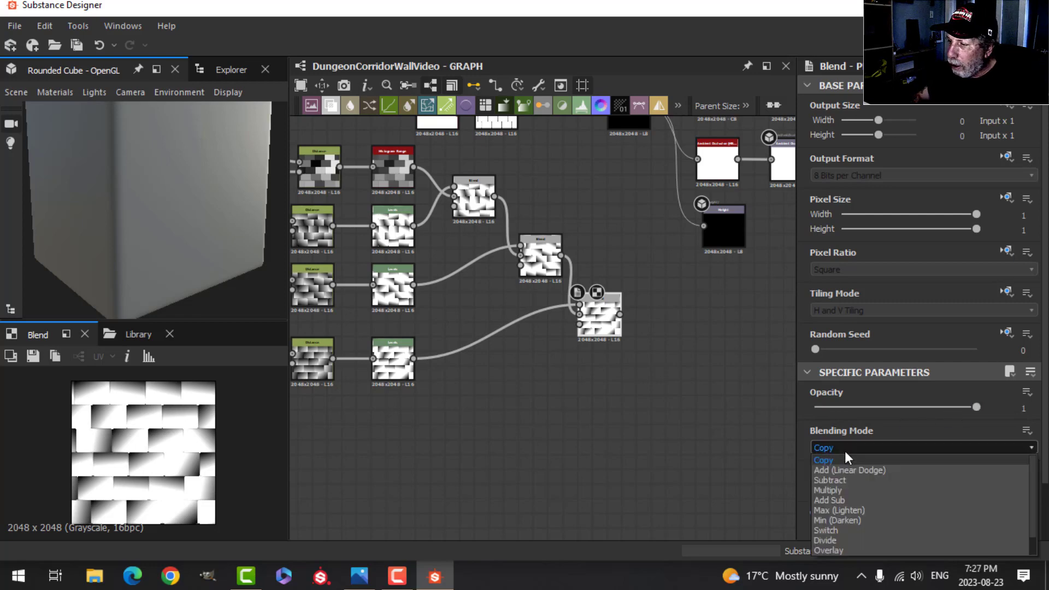
pyautogui.click(844, 520)
pyautogui.scroll(3, 143, 460)
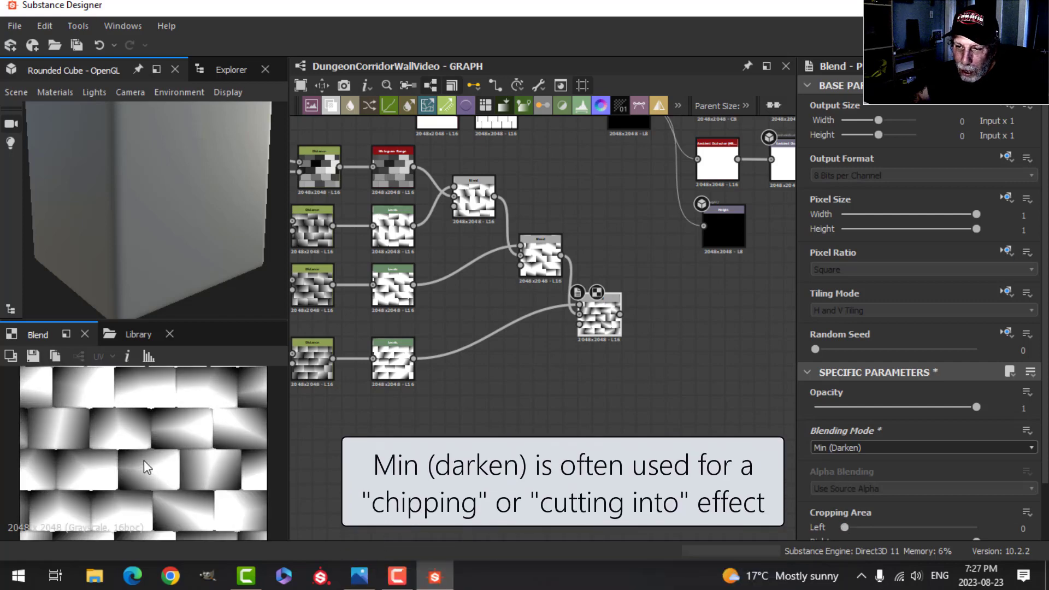
pyautogui.scroll(-3, 144, 460)
# Set the second Blend node's blending mode to Min (Darken).
pyautogui.click(543, 276)
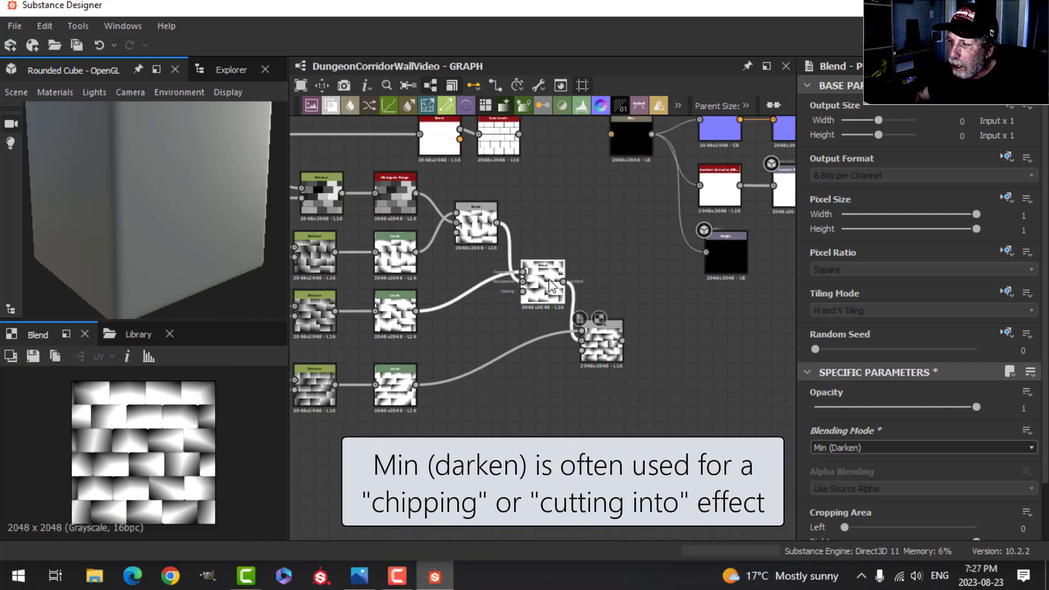
pyautogui.click(850, 446)
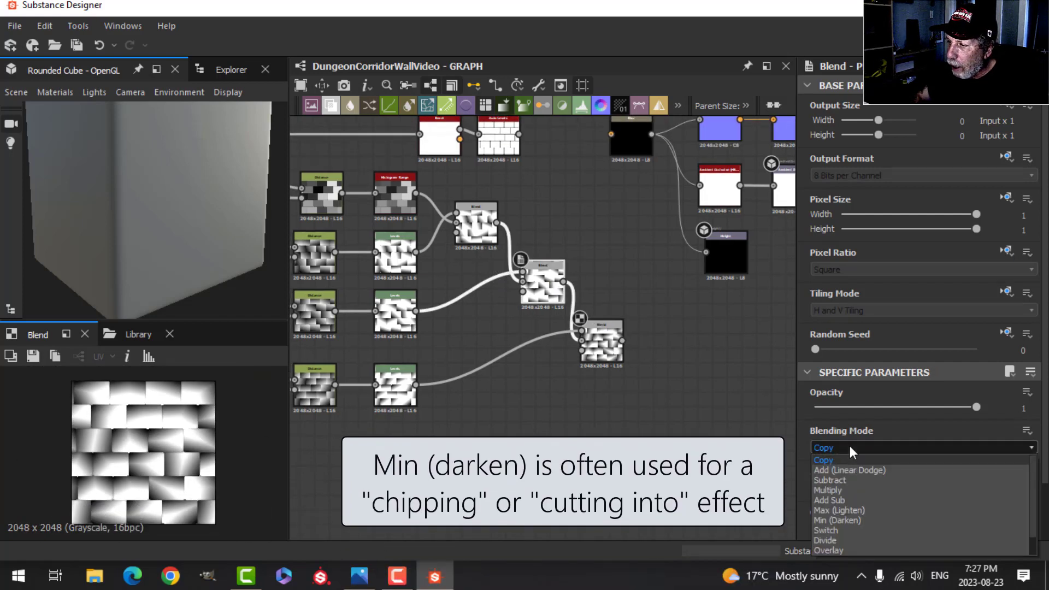
pyautogui.click(841, 521)
# Try Min (Darken) on the first Blend node and settle on Multiply as its blending mode.
pyautogui.click(475, 224)
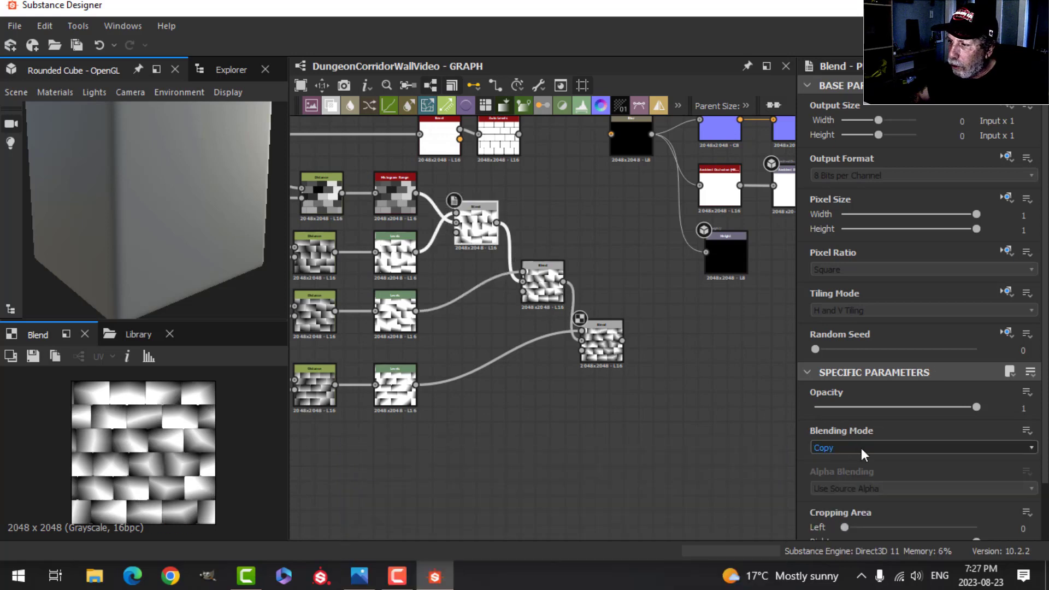
pyautogui.click(862, 448)
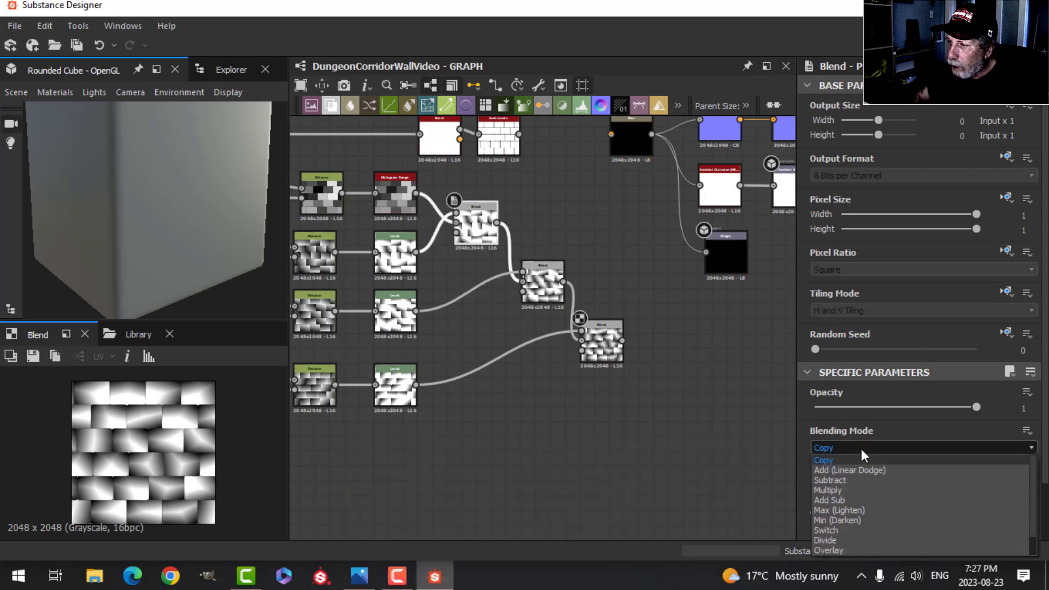
pyautogui.click(840, 520)
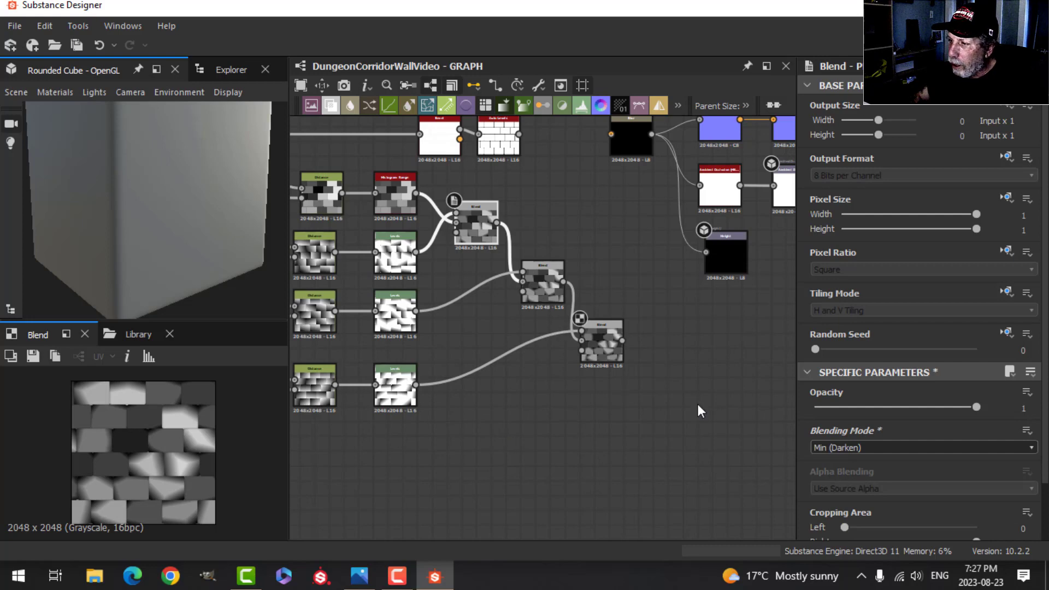
pyautogui.hotkey('ctrl', 'z')
pyautogui.scroll(-1, 523, 263)
pyautogui.hotkey('ctrl', 'y')
# Swap the first Blend node's inputs so Histogram Range feeds the foreground and Levels the background.
pyautogui.moveTo(524, 264); pyautogui.dragTo(618, 284, button='middle')
pyautogui.scroll(2, 618, 290)
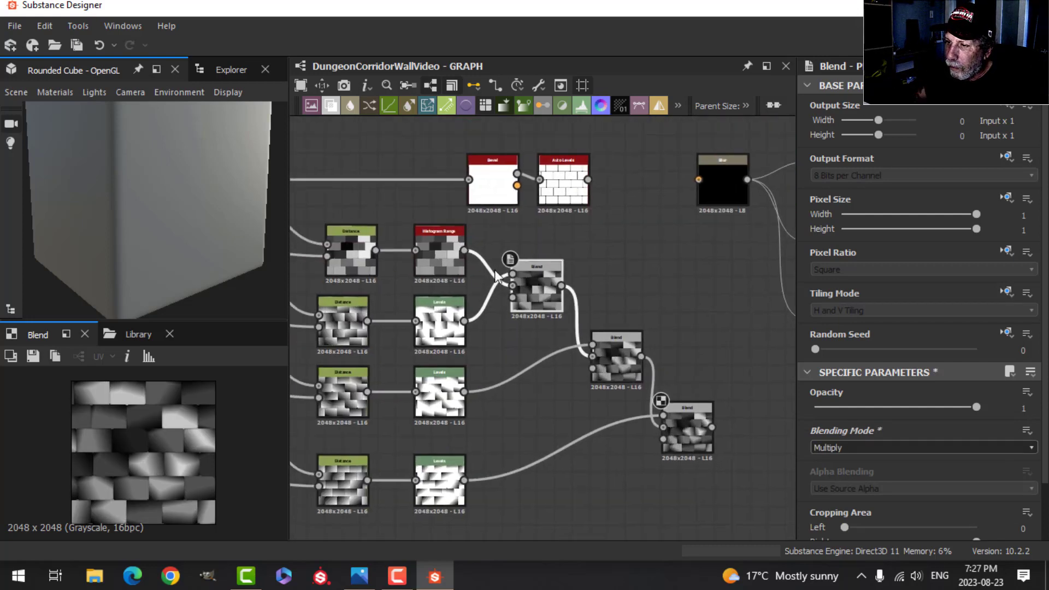
pyautogui.press('x')
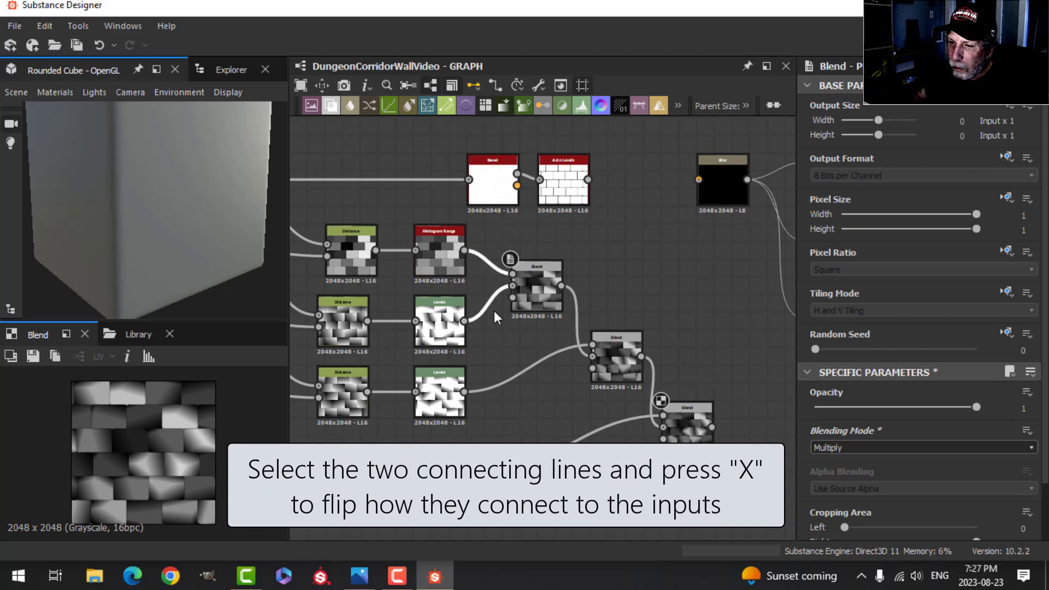
# Set the first Blend node's blending mode to Min (Darken).
pyautogui.click(866, 448)
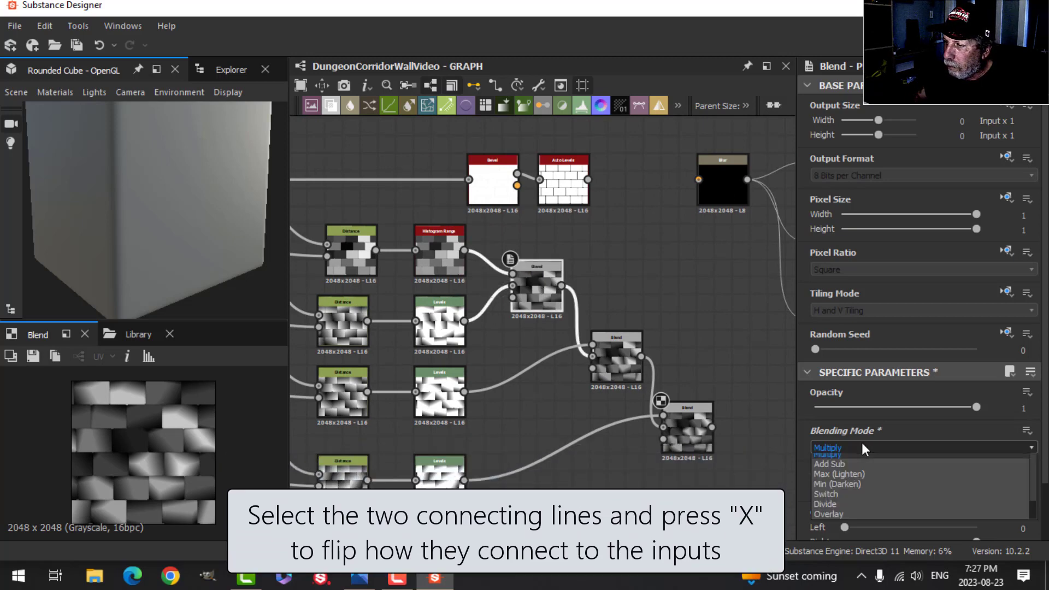
pyautogui.click(836, 521)
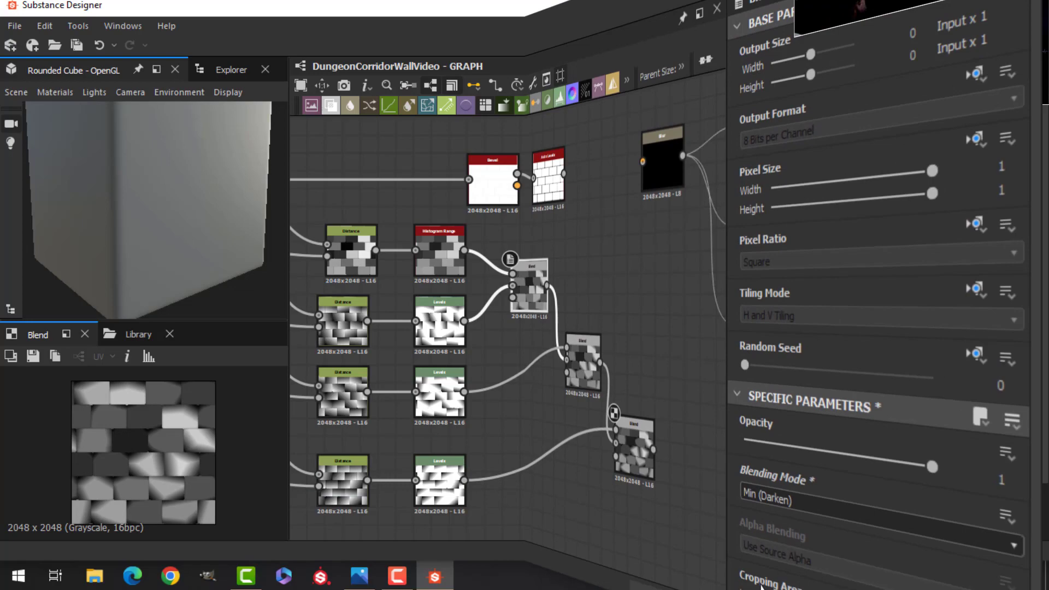
# Add a Blend node with the third Blend's output as its background and the Auto Levels output as its foreground.
pyautogui.scroll(-3, 605, 324)
pyautogui.scroll(1, 605, 325)
pyautogui.moveTo(597, 270); pyautogui.dragTo(609, 273, button='middle')
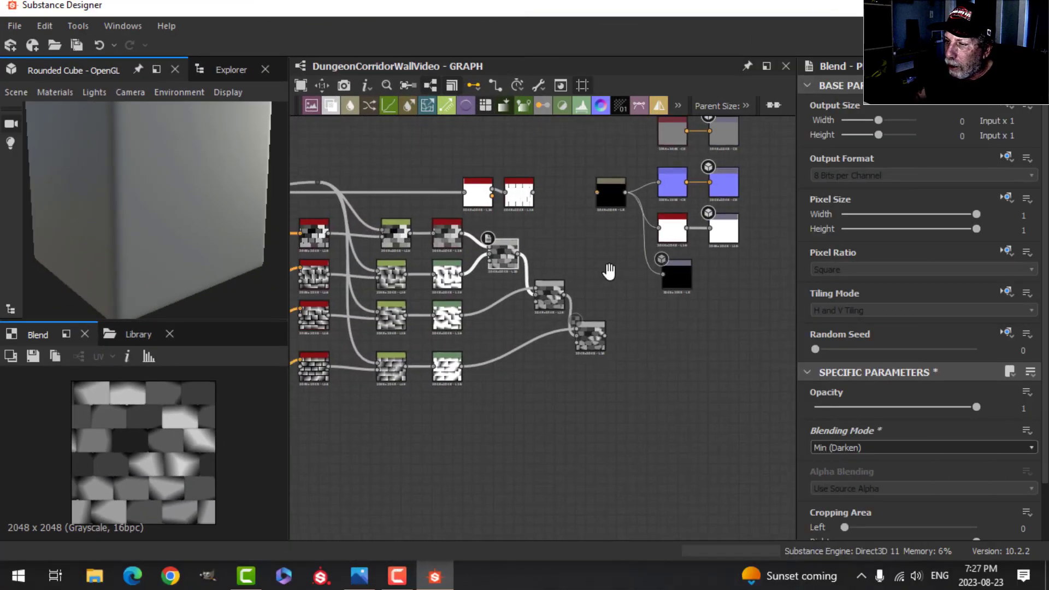
pyautogui.scroll(1, 617, 290)
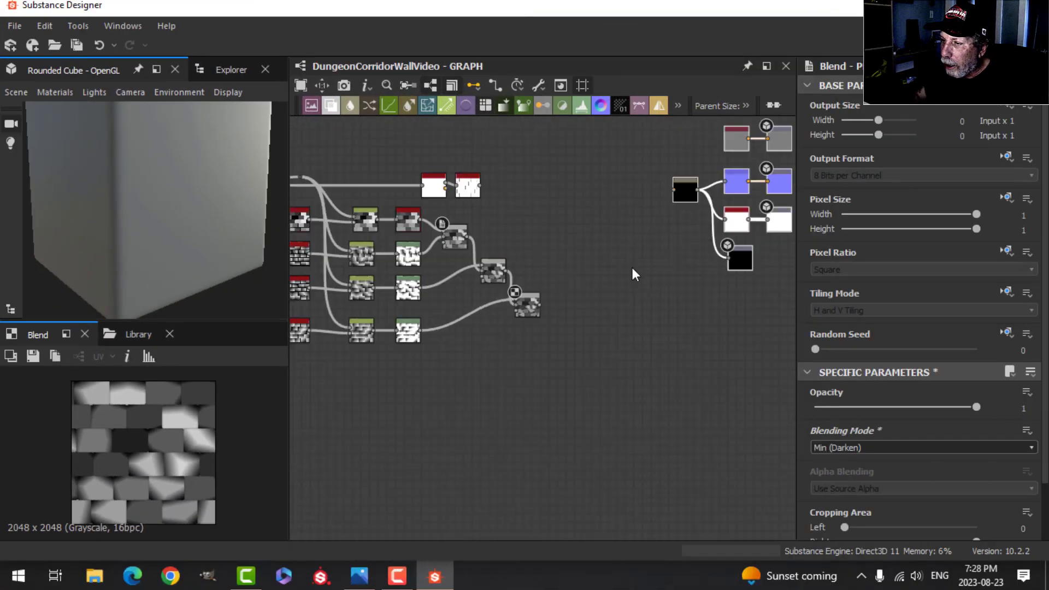
pyautogui.scroll(2, 628, 268)
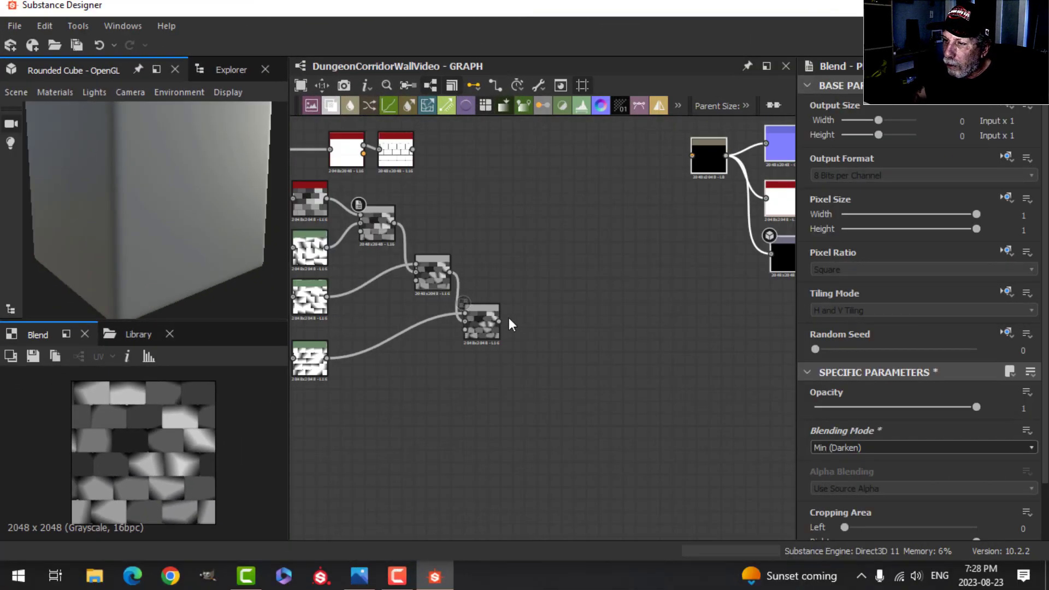
pyautogui.moveTo(499, 321); pyautogui.dragTo(558, 176)
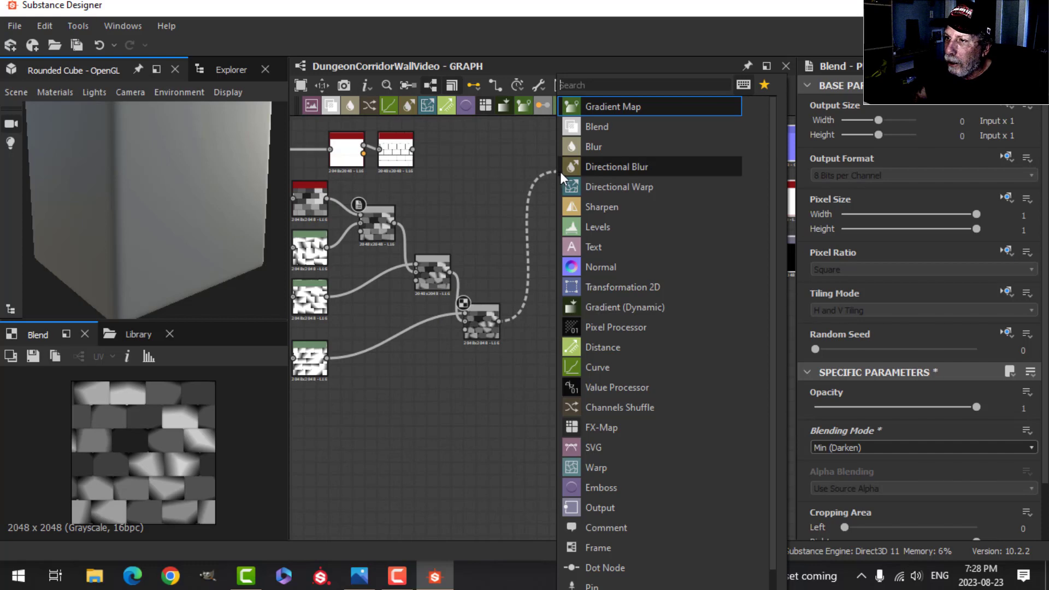
pyautogui.click(598, 128)
pyautogui.scroll(3, 546, 221)
pyautogui.moveTo(512, 164); pyautogui.dragTo(676, 232, button='middle')
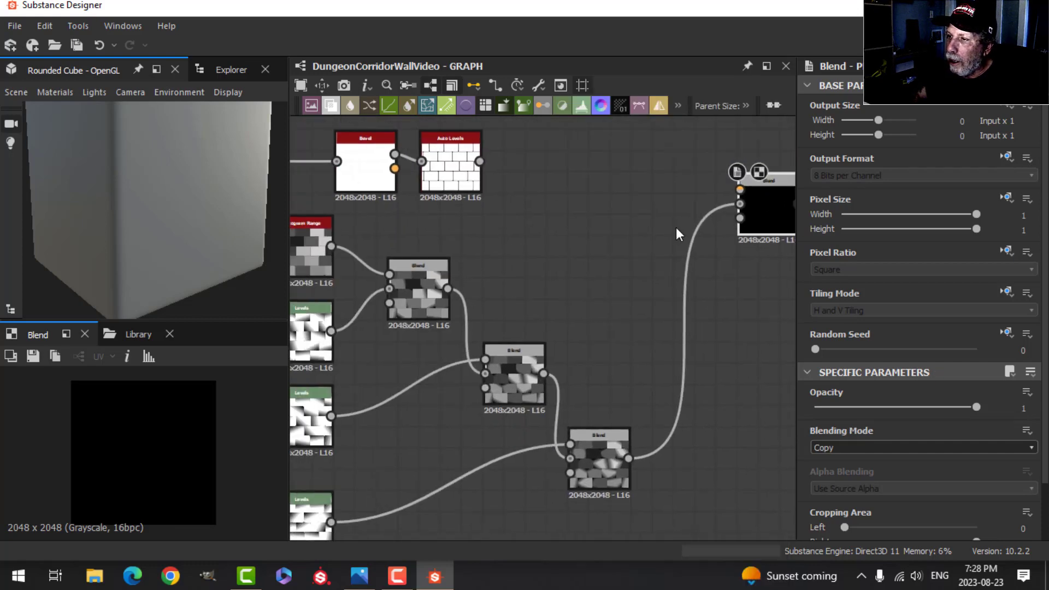
pyautogui.moveTo(481, 162); pyautogui.dragTo(741, 190)
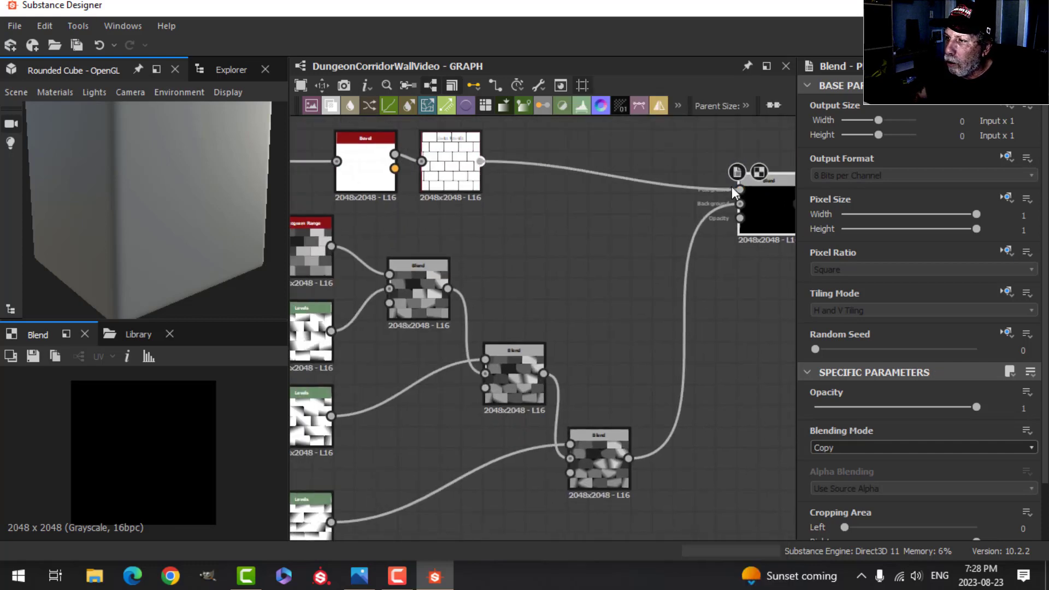
# Connect the final Blend node's output to the Blur node that feeds the material outputs.
pyautogui.scroll(-1, 734, 252)
pyautogui.moveTo(734, 252); pyautogui.dragTo(664, 273, button='middle')
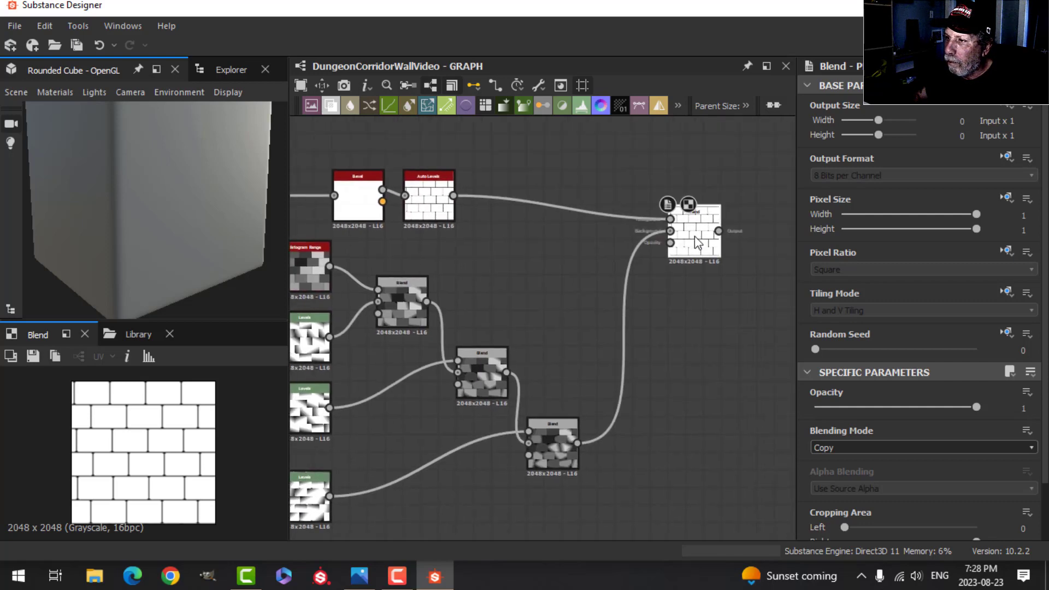
pyautogui.scroll(-1, 685, 289)
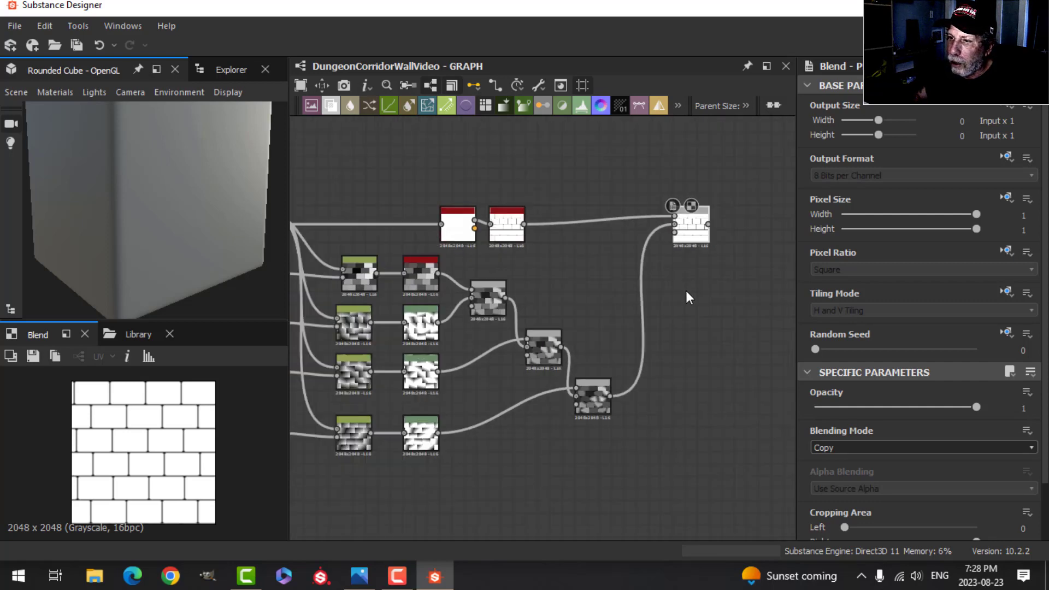
pyautogui.moveTo(686, 291); pyautogui.dragTo(553, 290, button='middle')
pyautogui.moveTo(573, 225); pyautogui.dragTo(679, 231)
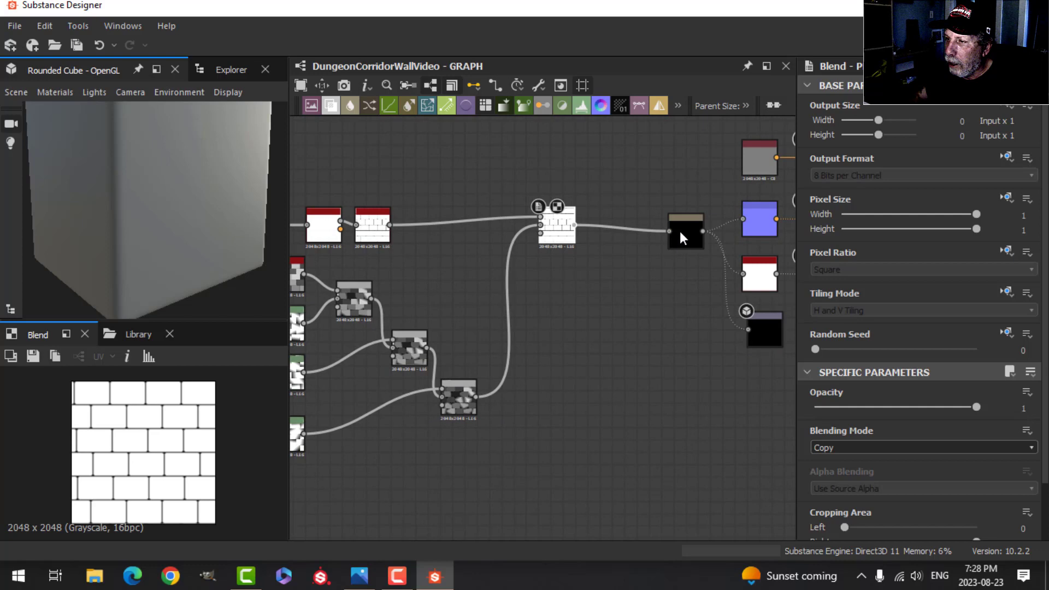
# Set the blending mode of the final Blend node, which combines Auto Levels with the brick slopes, to Multiply.
pyautogui.scroll(-1, 621, 303)
pyautogui.moveTo(618, 305); pyautogui.dragTo(701, 321, button='middle')
pyautogui.scroll(2, 659, 309)
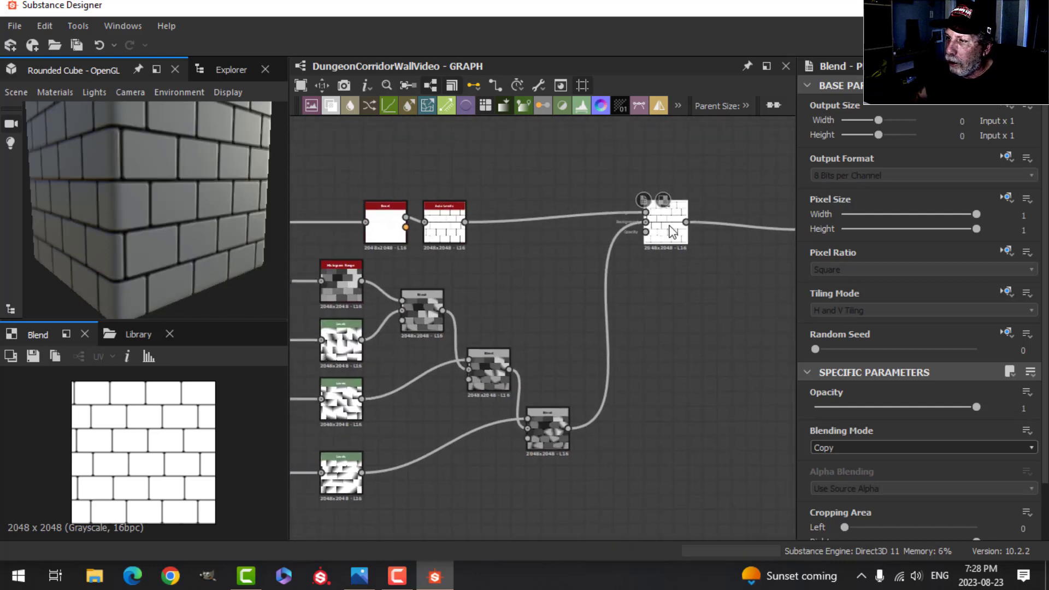
pyautogui.click(830, 447)
pyautogui.click(834, 491)
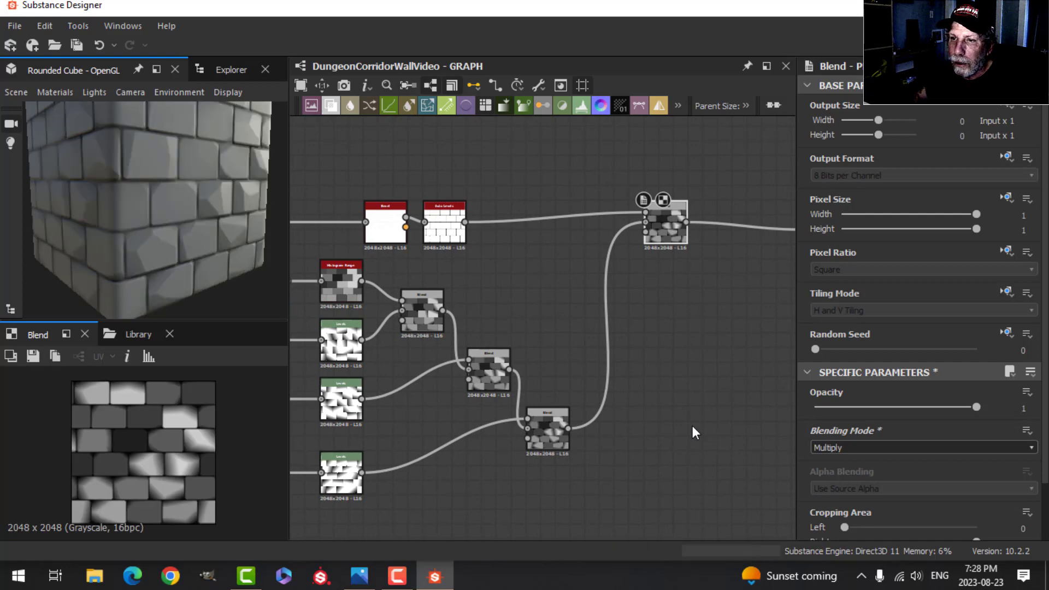
# Examine the brick slopes and chipped edges on the rounded cube from several angles and up close.
pyautogui.moveTo(234, 252); pyautogui.dragTo(212, 205)
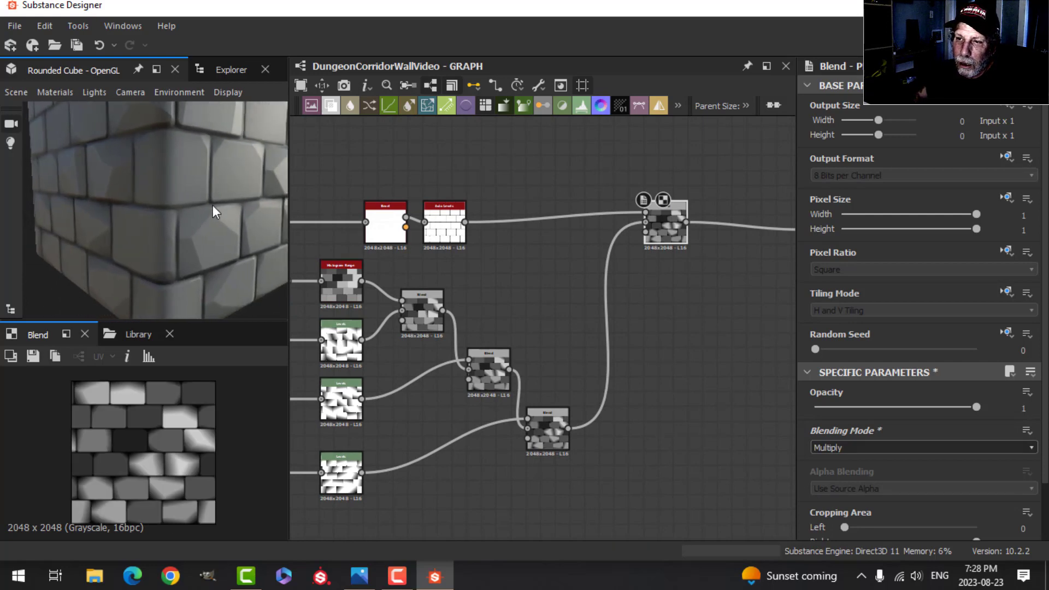
pyautogui.moveTo(204, 254)
pyautogui.mouseDown()
pyautogui.moveTo(255, 238)
pyautogui.moveTo(205, 260)
pyautogui.moveTo(211, 241)
pyautogui.mouseUp()
pyautogui.moveTo(234, 214); pyautogui.dragTo(236, 224, button='middle')
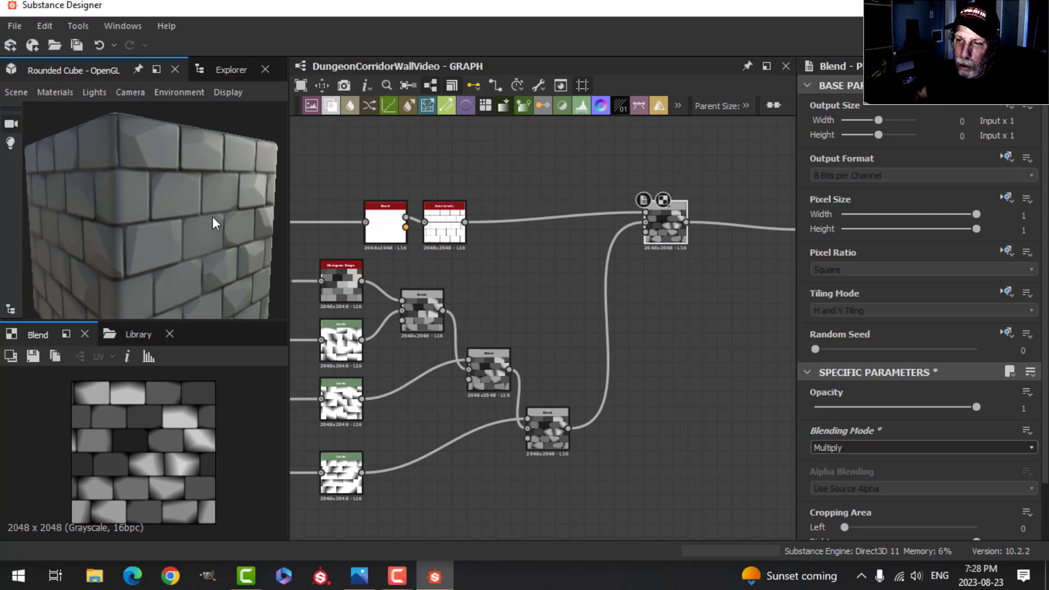
pyautogui.scroll(2, 212, 217)
pyautogui.moveTo(253, 182); pyautogui.dragTo(229, 216)
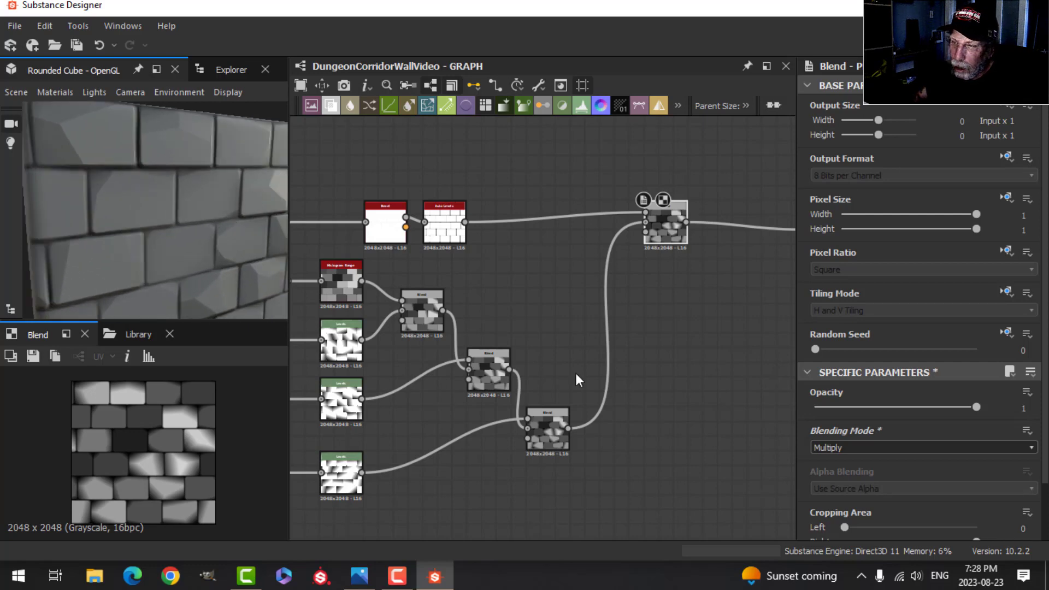
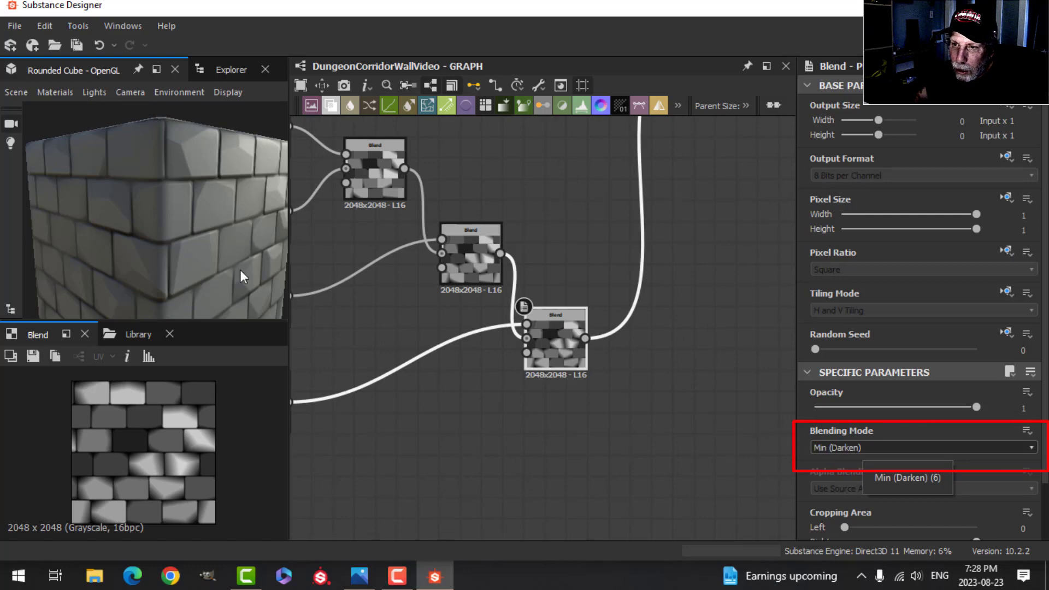
pyautogui.scroll(5, 240, 270)
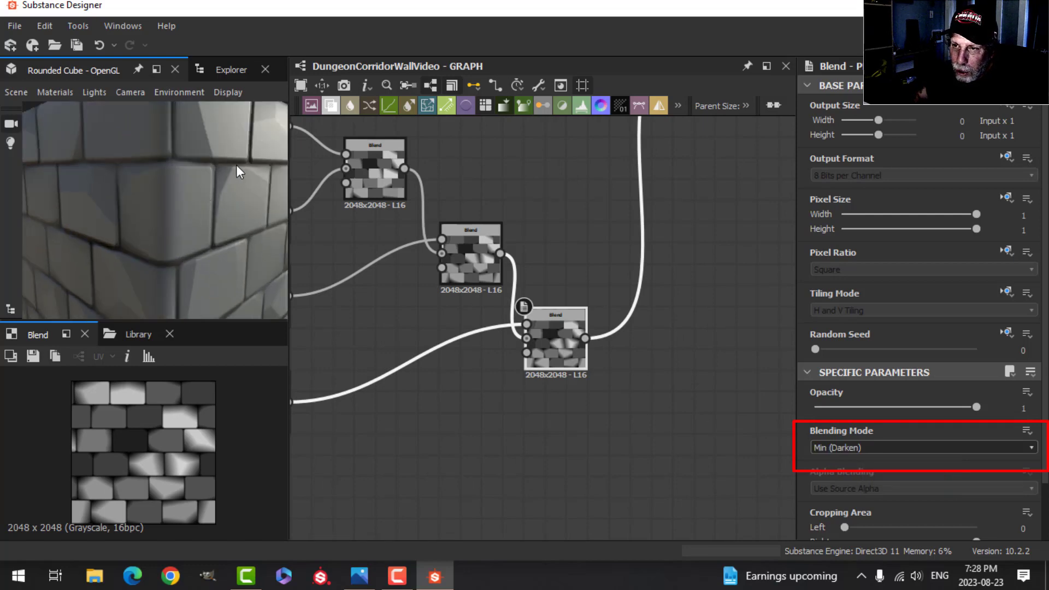
# Try Subtract as the third Blend node's blending mode and return it to Min (Darken).
pyautogui.click(858, 448)
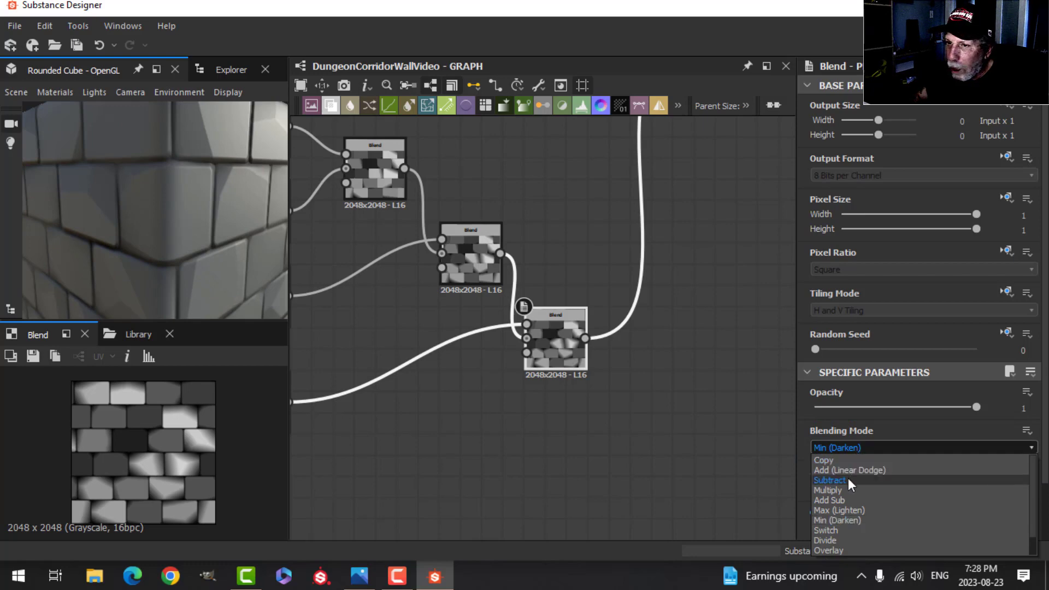
pyautogui.click(849, 477)
pyautogui.click(854, 445)
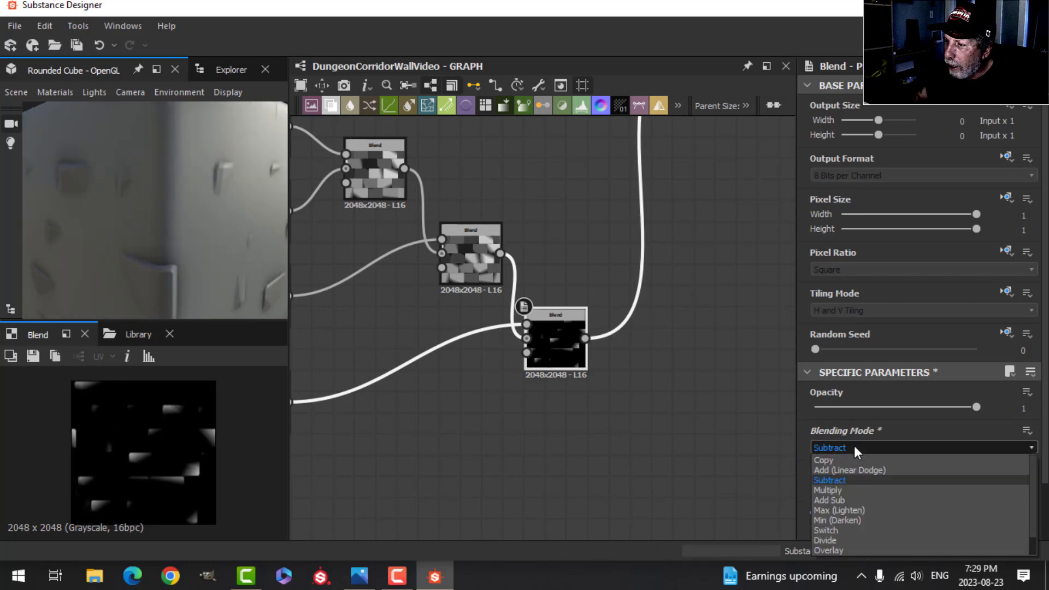
pyautogui.click(840, 520)
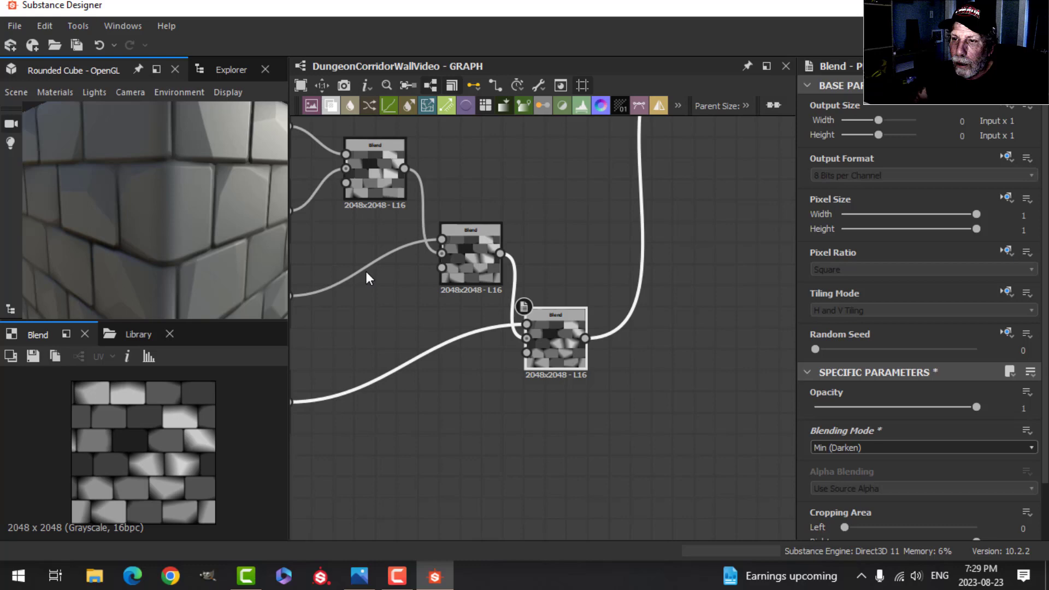
# Test the third Blend node's opacity and return it to 1.
pyautogui.scroll(-4, 617, 227)
pyautogui.moveTo(677, 198); pyautogui.dragTo(665, 255, button='middle')
pyautogui.scroll(4, 666, 255)
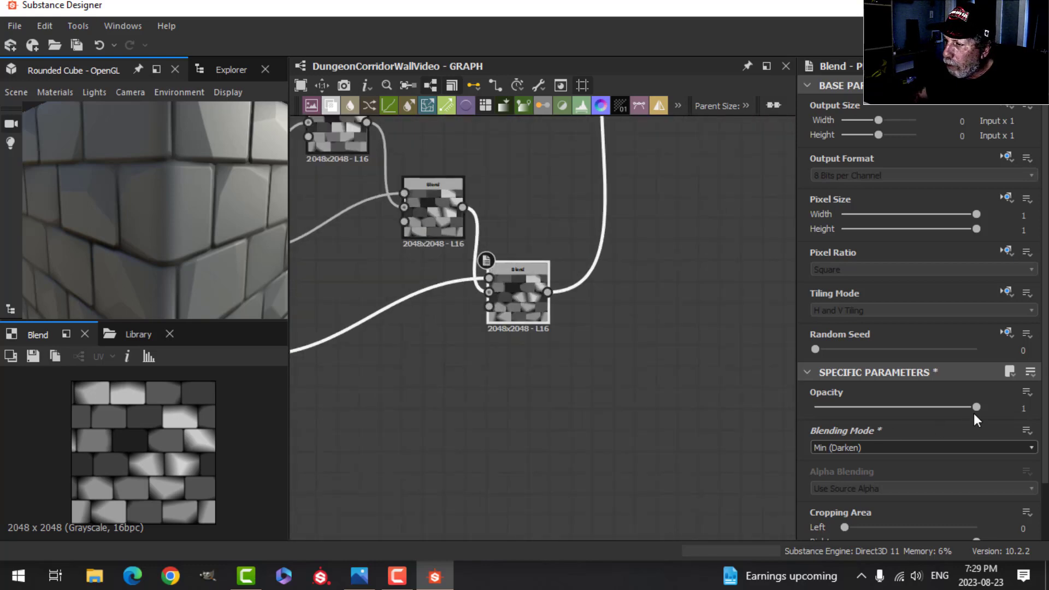
pyautogui.moveTo(977, 408)
pyautogui.mouseDown()
pyautogui.moveTo(873, 409)
pyautogui.moveTo(1018, 404)
pyautogui.moveTo(974, 408)
pyautogui.mouseUp()
# Test the opacity of the second and first Blend nodes against the 3D preview, returning each to 1.
pyautogui.scroll(-2, 462, 358)
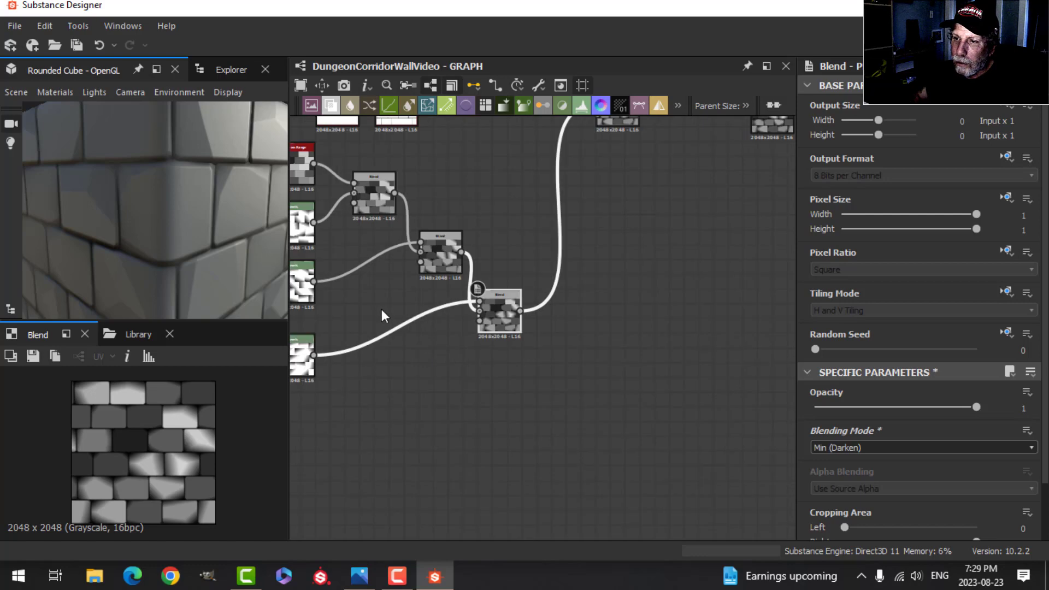
pyautogui.moveTo(388, 309); pyautogui.dragTo(531, 339, button='middle')
pyautogui.doubleClick(601, 295)
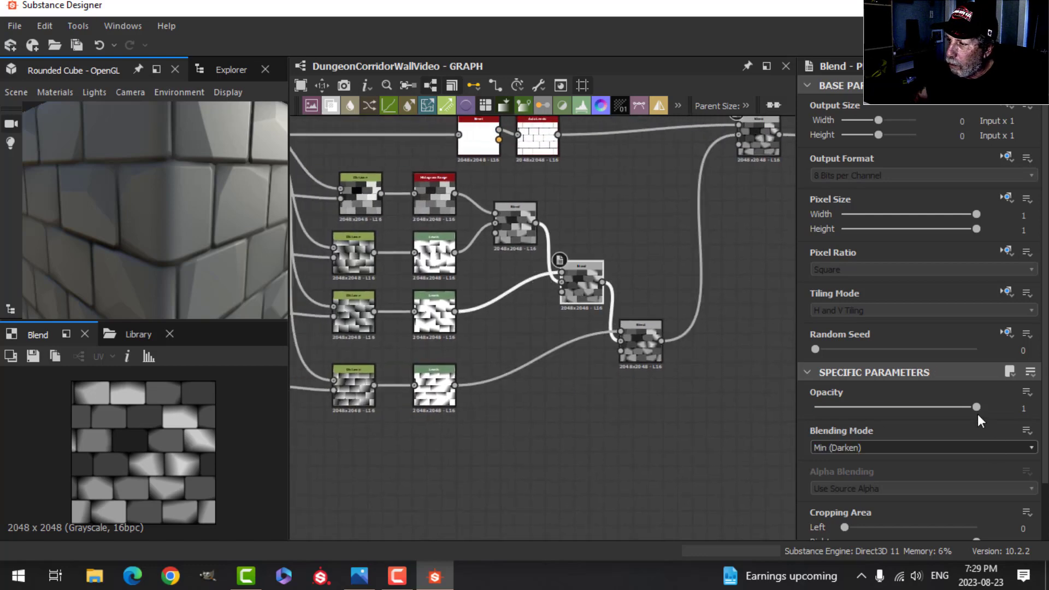
pyautogui.moveTo(976, 409); pyautogui.dragTo(996, 416)
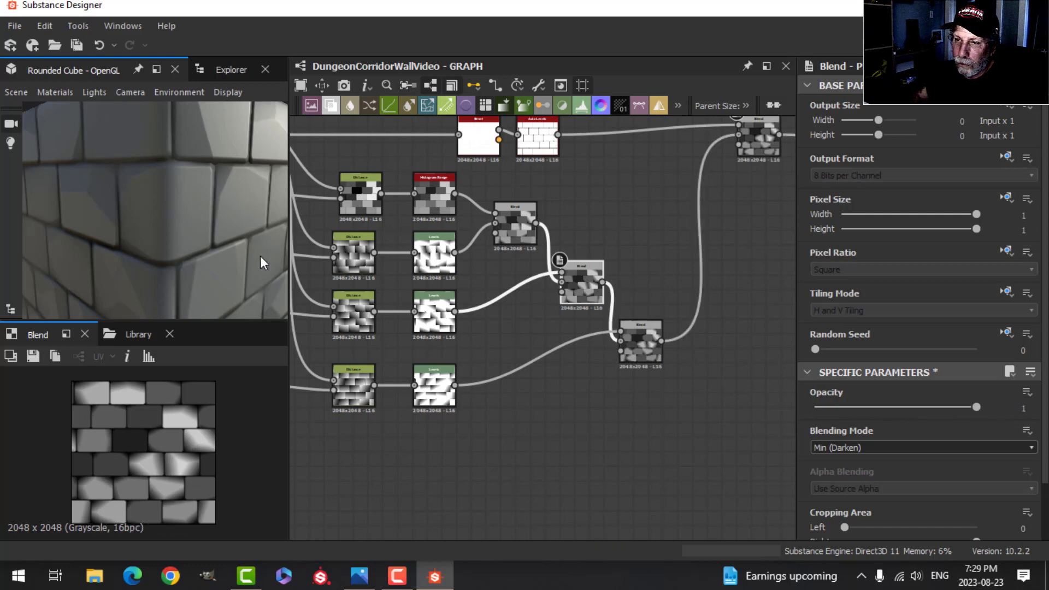
pyautogui.moveTo(260, 256); pyautogui.dragTo(215, 238)
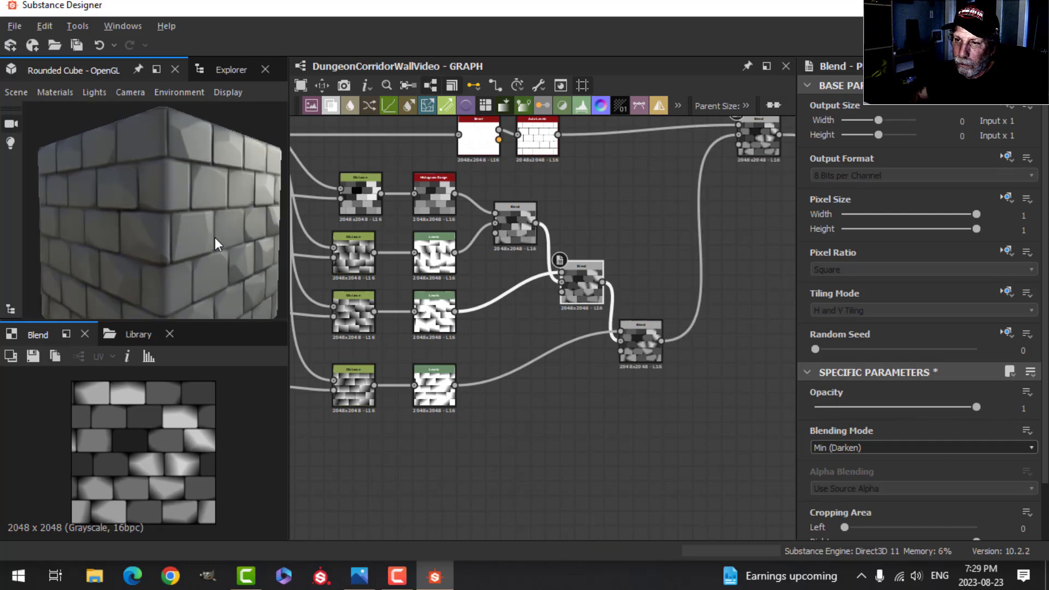
pyautogui.click(519, 228)
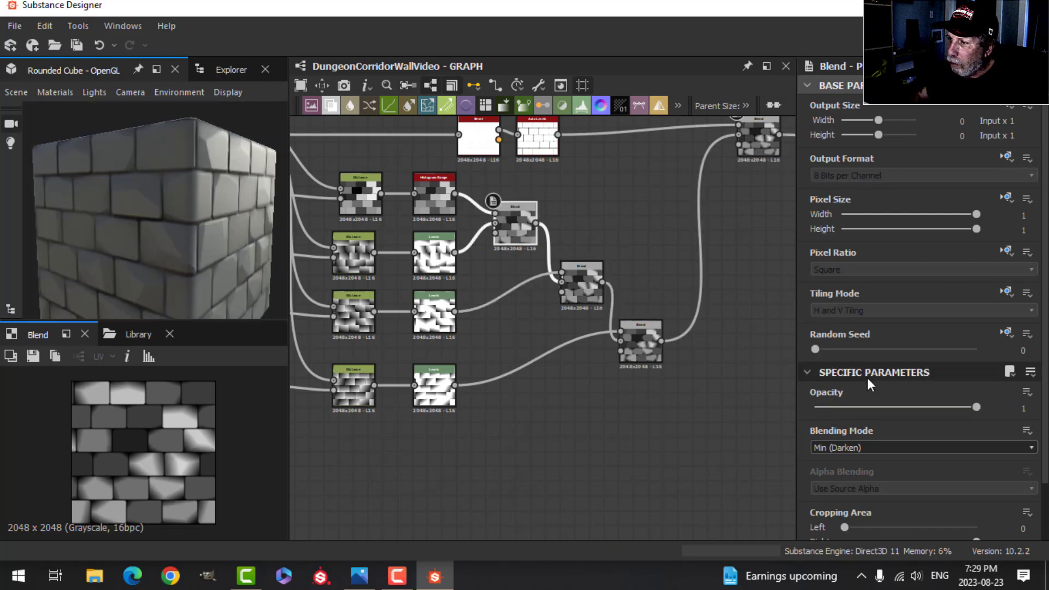
pyautogui.moveTo(975, 408); pyautogui.dragTo(999, 410)
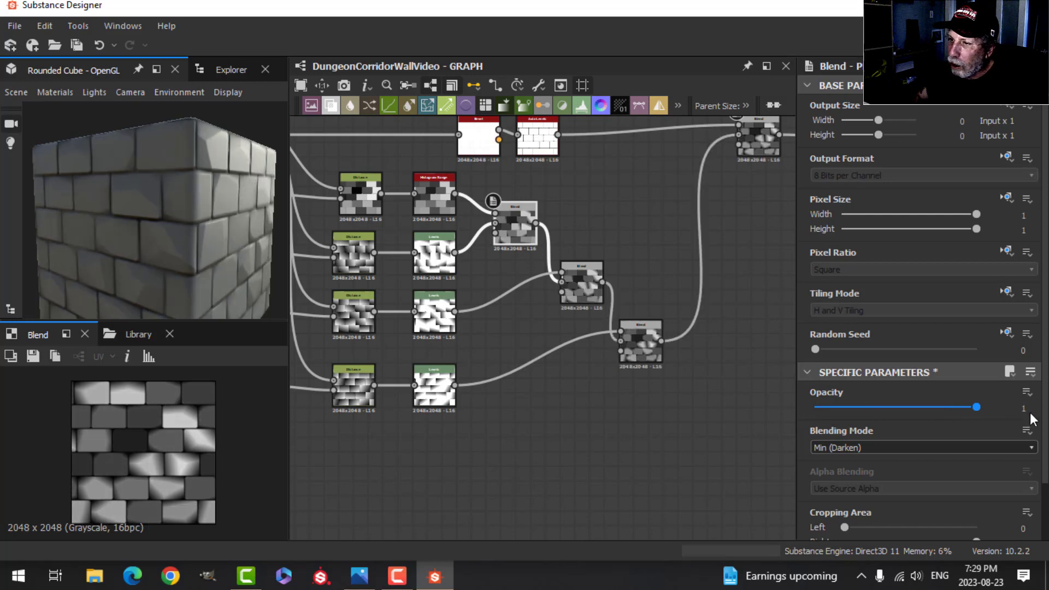
# Raise the white input point slightly in the luminance histogram of the lowest Levels node.
pyautogui.scroll(2, 643, 449)
pyautogui.moveTo(647, 442); pyautogui.dragTo(689, 447, button='middle')
pyautogui.scroll(-1, 516, 429)
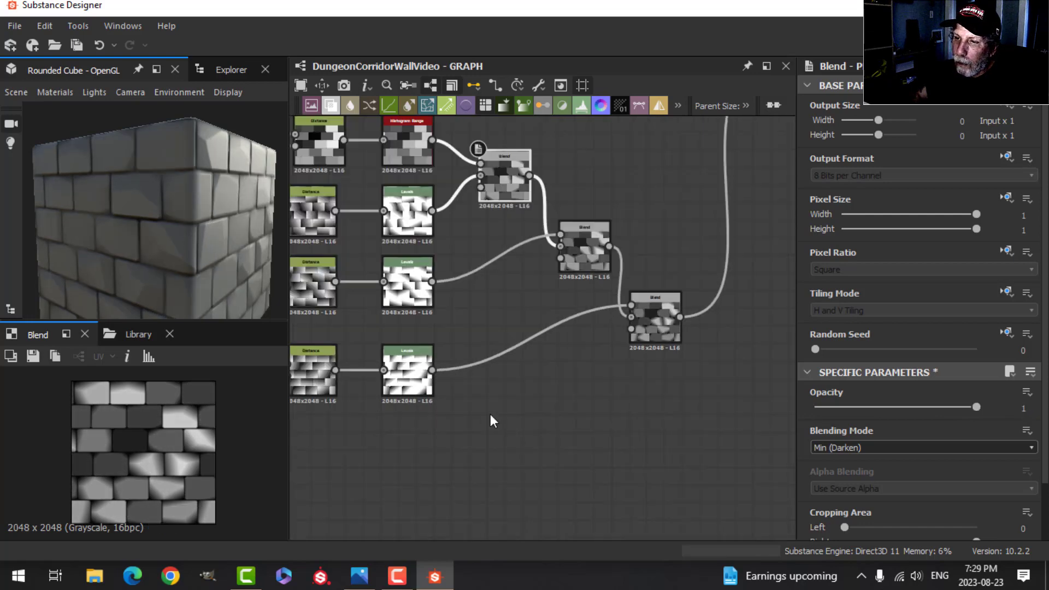
pyautogui.moveTo(491, 421); pyautogui.dragTo(564, 413, button='middle')
pyautogui.click(486, 377)
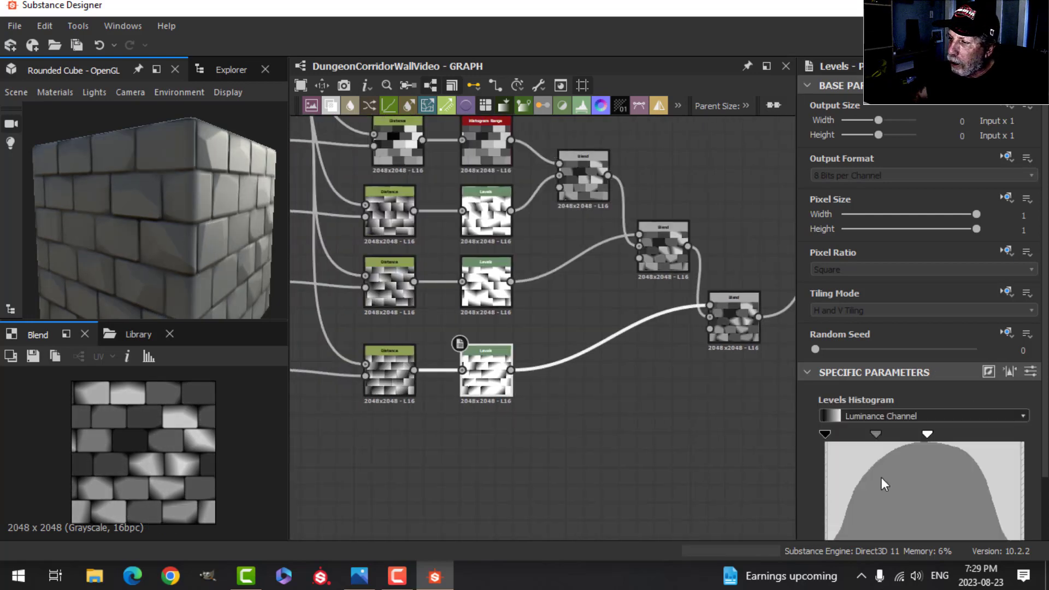
pyautogui.moveTo(929, 434)
pyautogui.mouseDown()
pyautogui.moveTo(878, 440)
pyautogui.moveTo(931, 444)
pyautogui.mouseUp()
# Move the Auto Levels node closer to the final Blend node to even out the row's spacing, and select that Blend node.
pyautogui.scroll(-3, 566, 388)
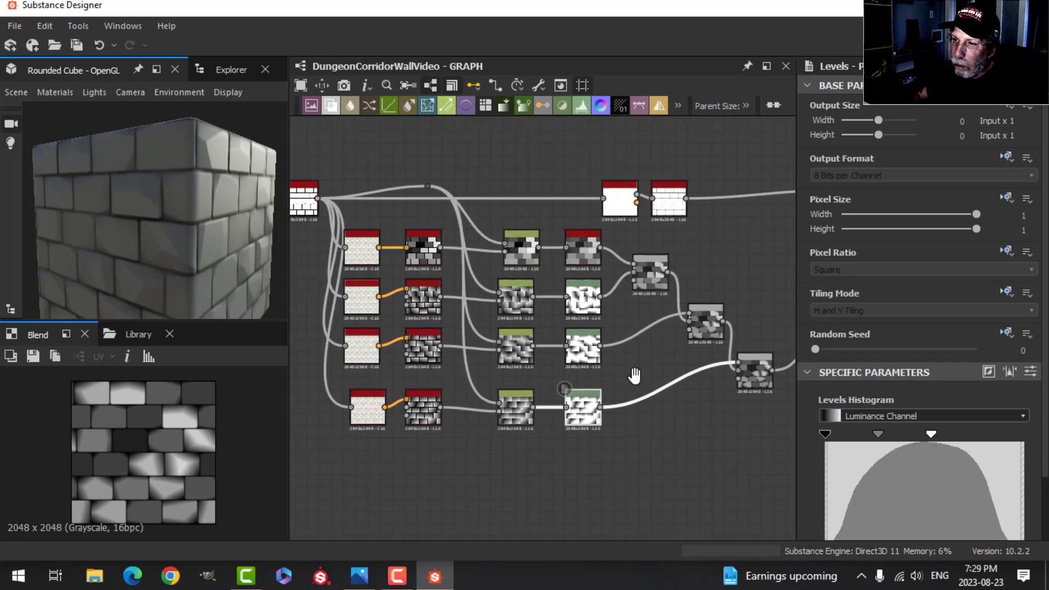
pyautogui.scroll(1, 621, 390)
pyautogui.scroll(-1, 560, 365)
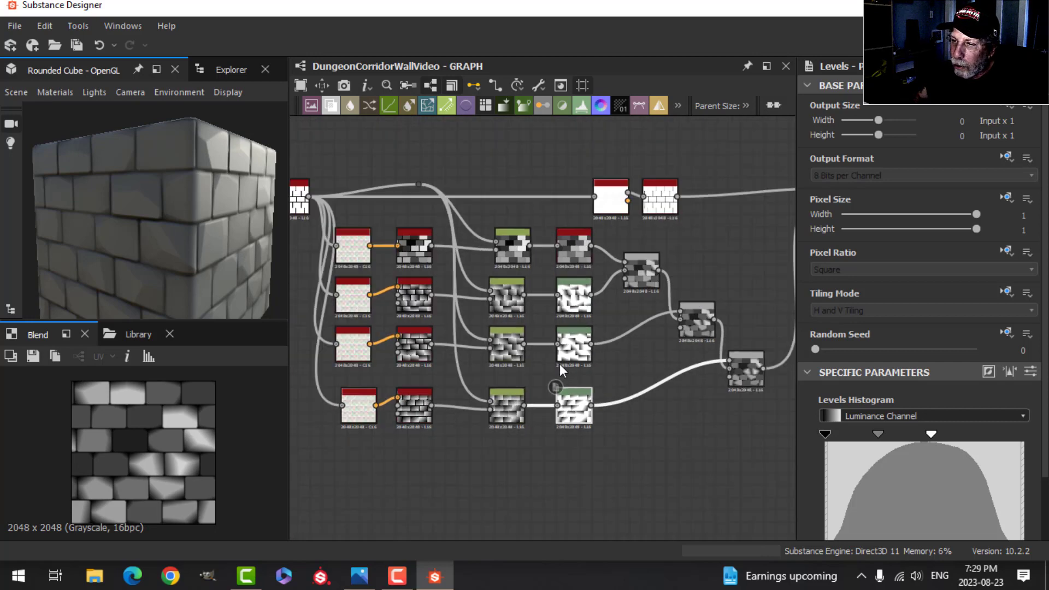
pyautogui.moveTo(524, 360); pyautogui.dragTo(573, 373, button='middle')
pyautogui.scroll(-2, 586, 369)
pyautogui.scroll(3, 590, 369)
pyautogui.scroll(-1, 539, 381)
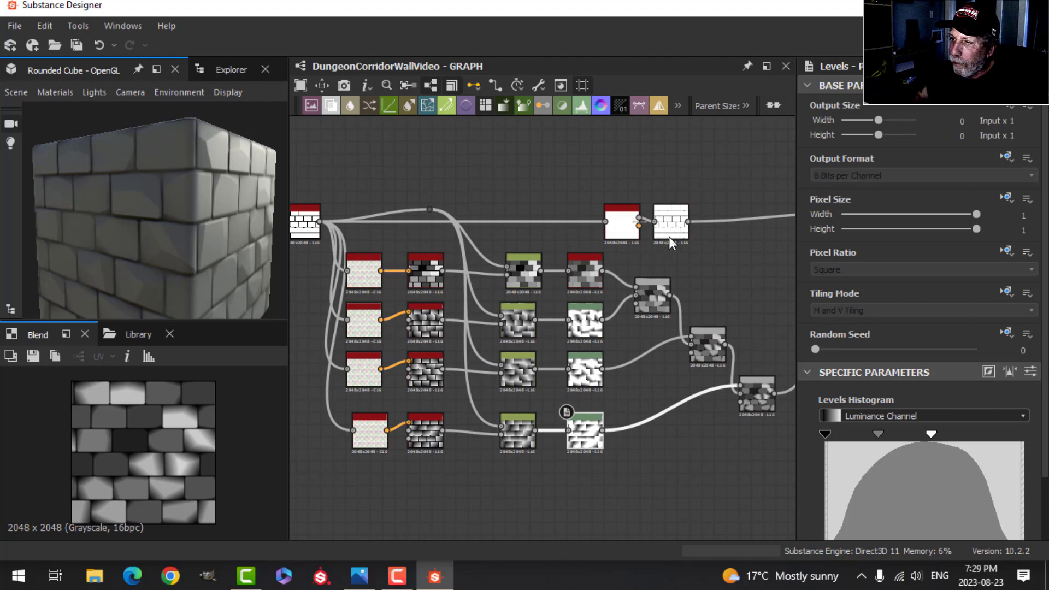
pyautogui.moveTo(669, 238); pyautogui.dragTo(728, 237)
pyautogui.scroll(-2, 699, 273)
pyautogui.moveTo(699, 273); pyautogui.dragTo(488, 278, button='middle')
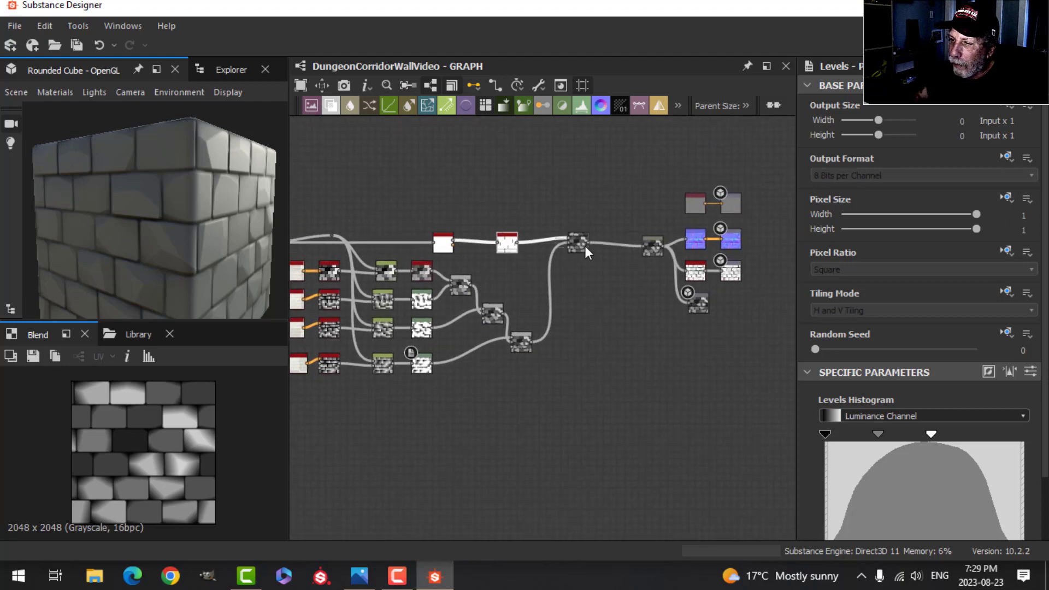
pyautogui.click(584, 238)
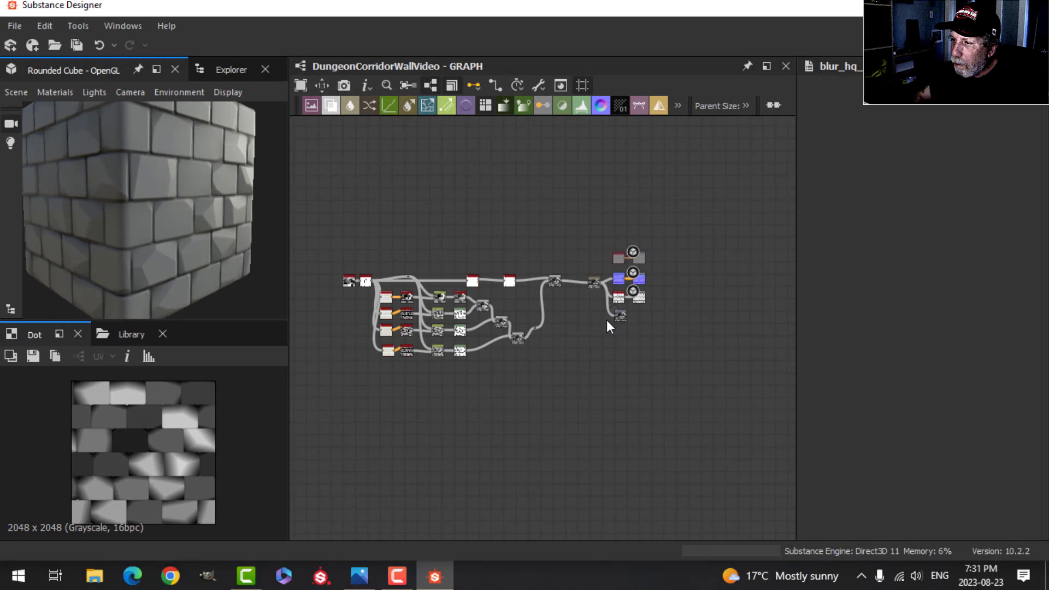
# Switch the 3D preview's default material to the Tessellation variant of physically_metallic_roughness.
pyautogui.scroll(6, 609, 321)
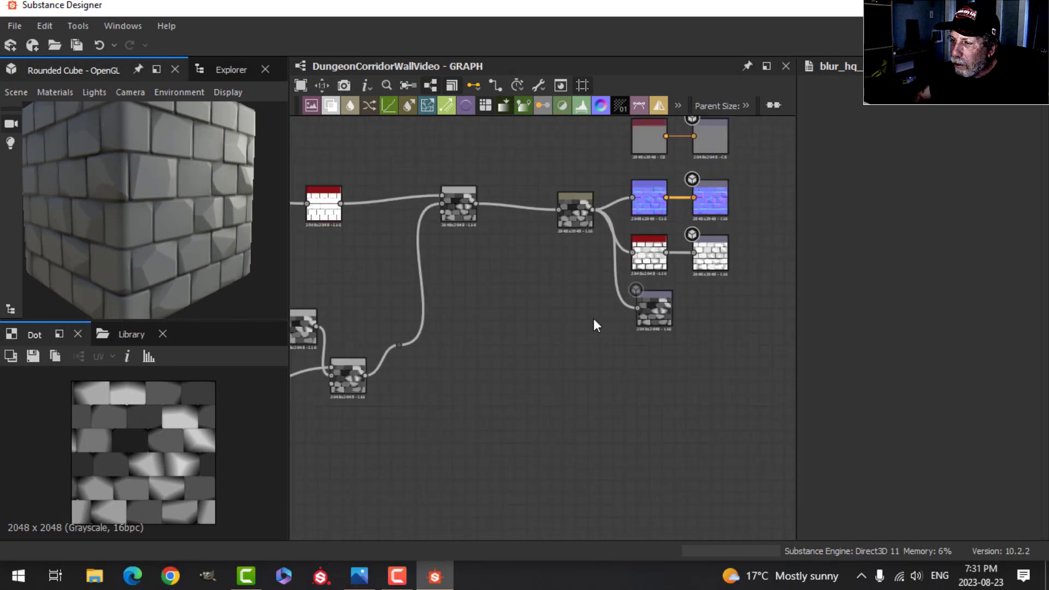
pyautogui.click(680, 259)
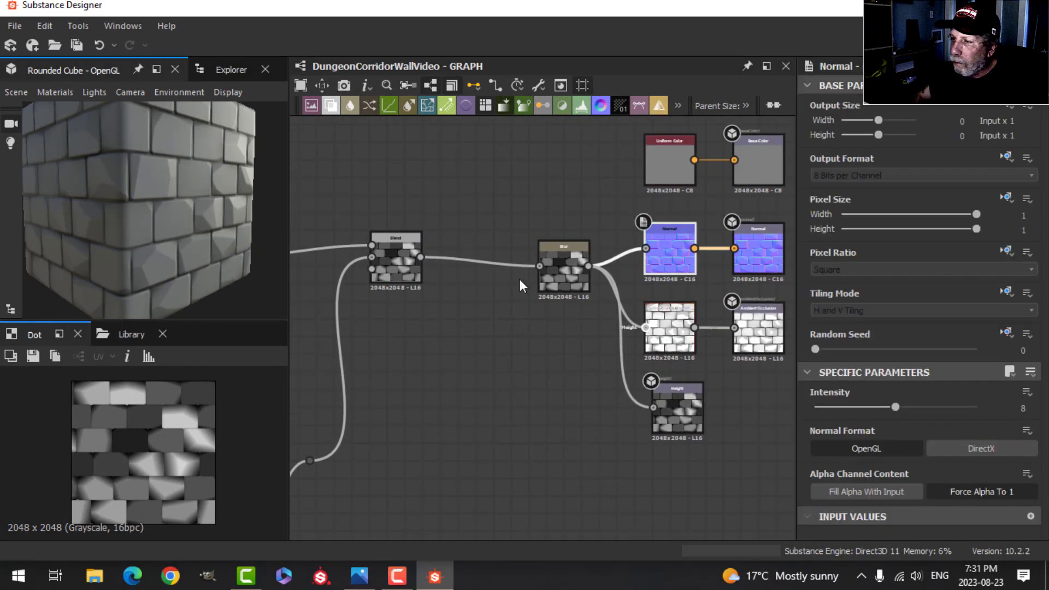
pyautogui.click(50, 90)
pyautogui.moveTo(59, 114)
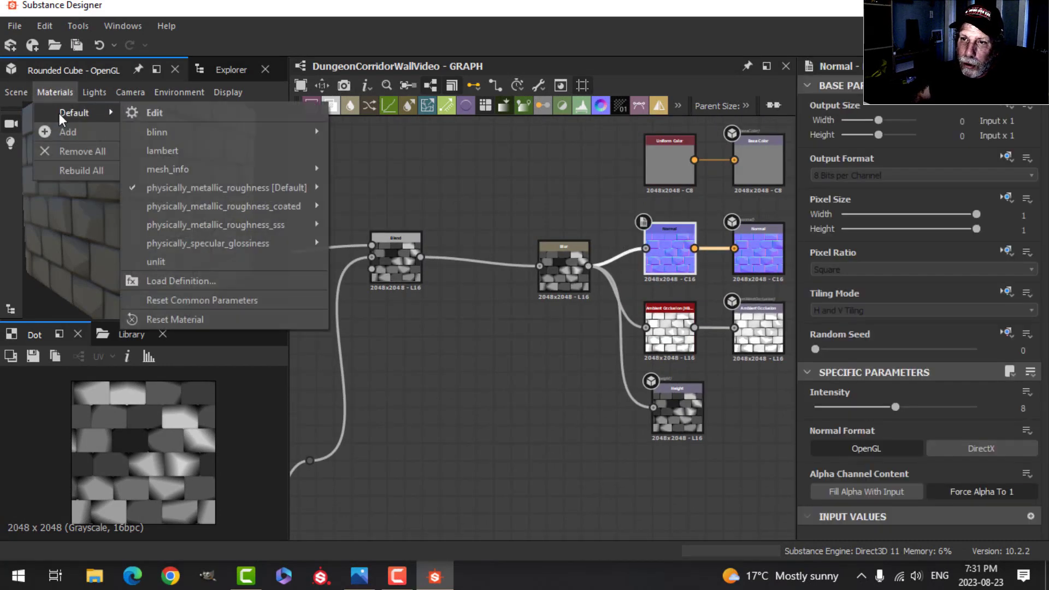
pyautogui.moveTo(168, 188)
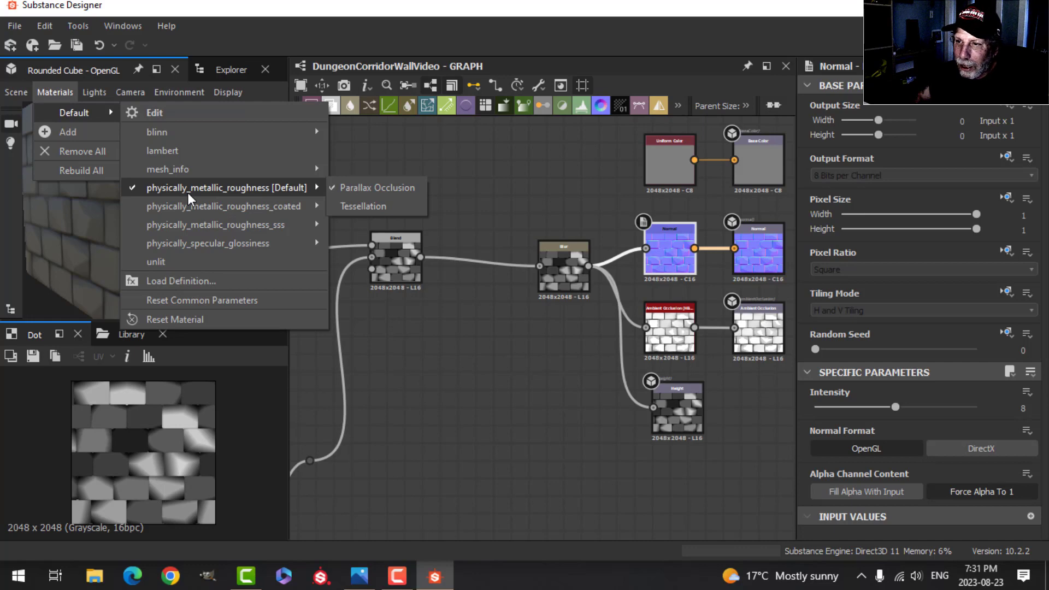
pyautogui.click(367, 206)
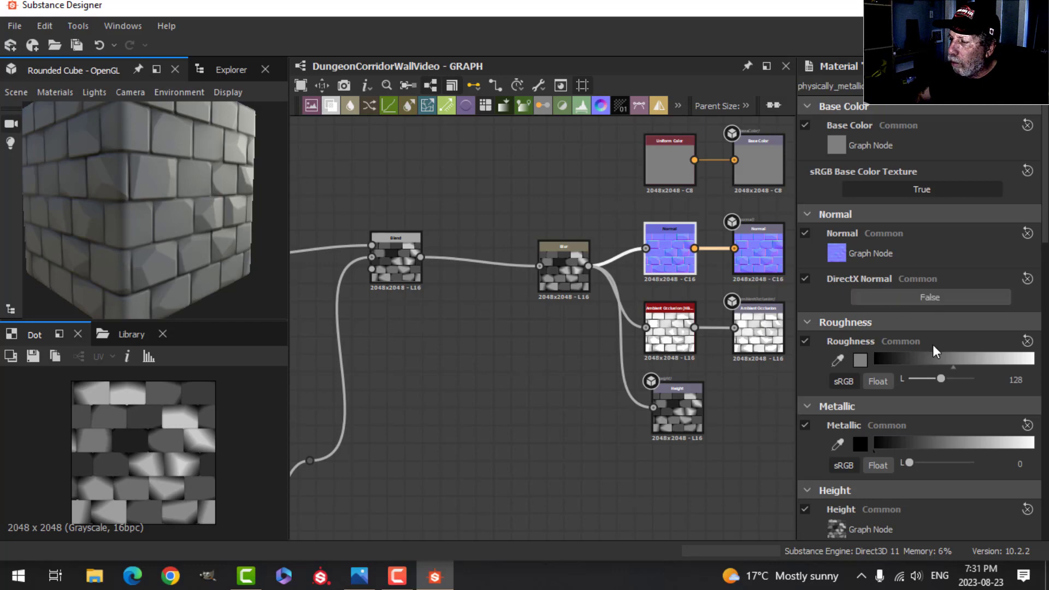
# Set the preview material's height scale to 2.99 and check the displaced bricks on the rounded cube.
pyautogui.scroll(-3, 905, 411)
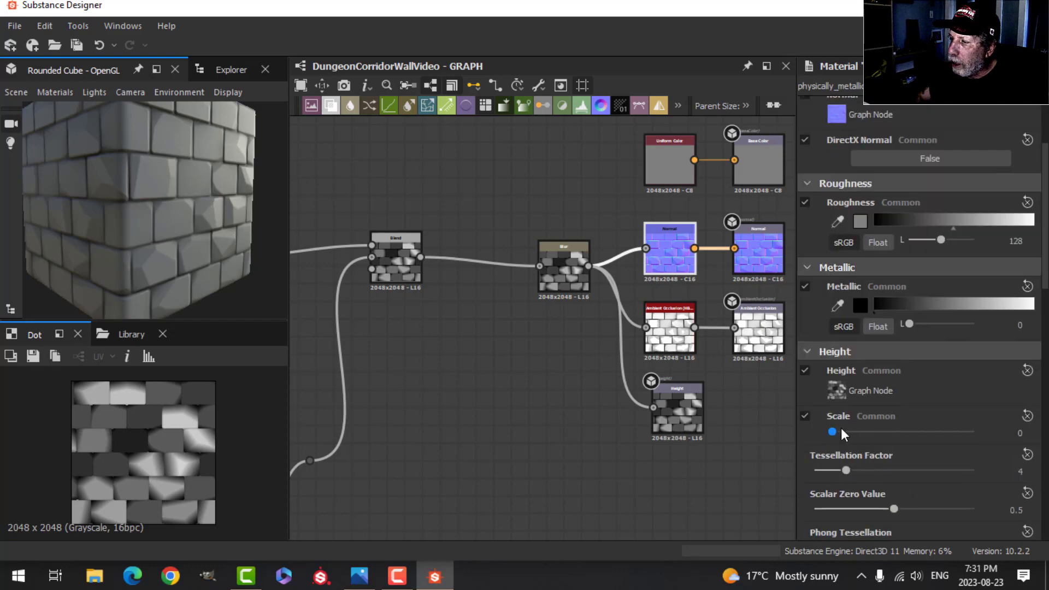
pyautogui.scroll(-1, 837, 432)
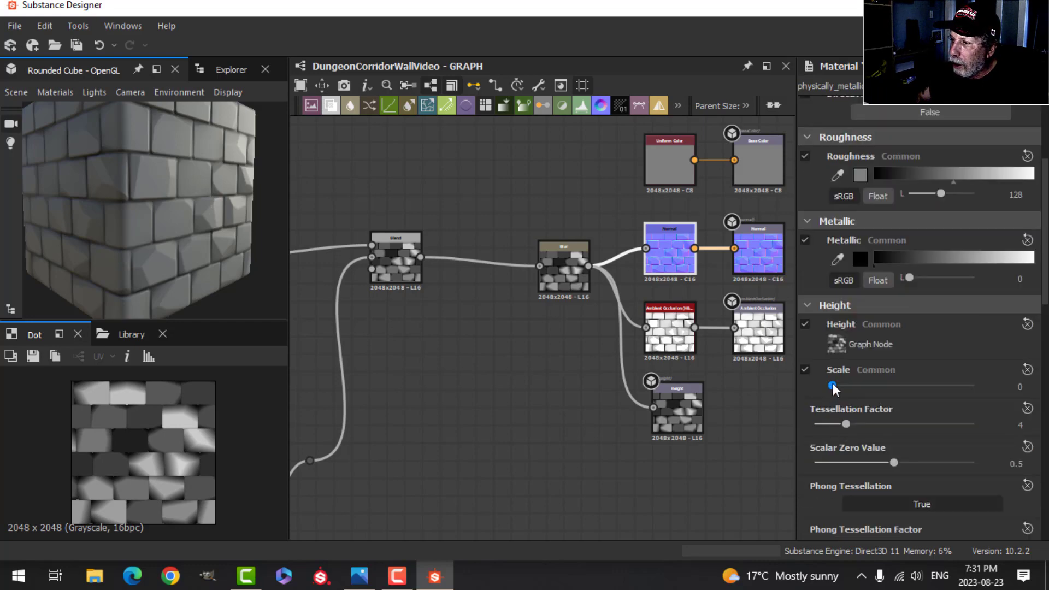
pyautogui.moveTo(833, 386); pyautogui.dragTo(875, 387)
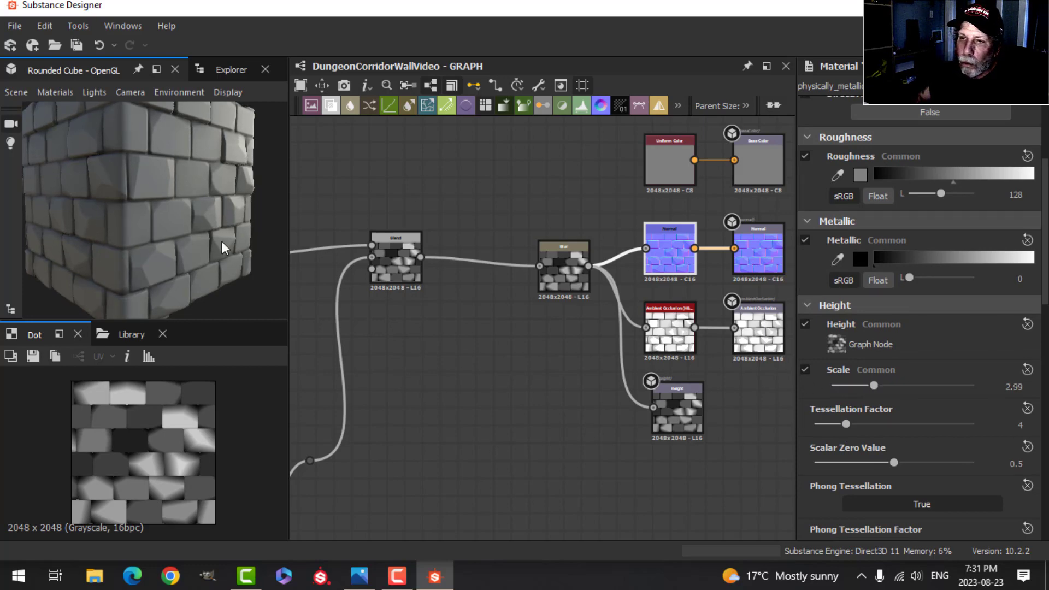
pyautogui.moveTo(221, 241); pyautogui.dragTo(207, 215)
pyautogui.scroll(2, 216, 245)
pyautogui.scroll(-3, 216, 244)
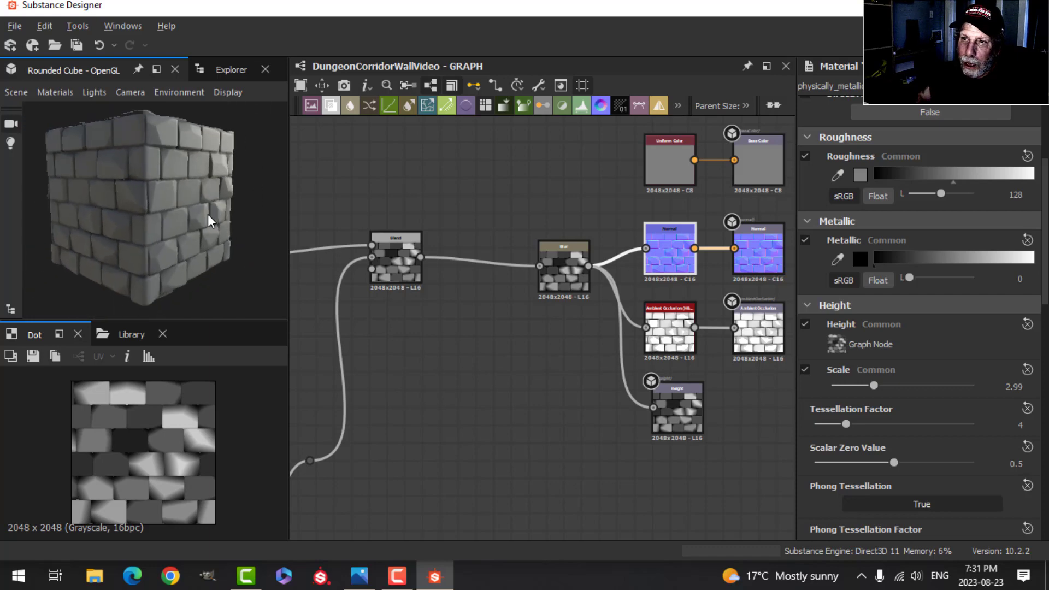
# Examine the tessellated brick relief on the rounded cube in an enlarged 3D view from several angles, then restore the docked preview.
pyautogui.click(156, 70)
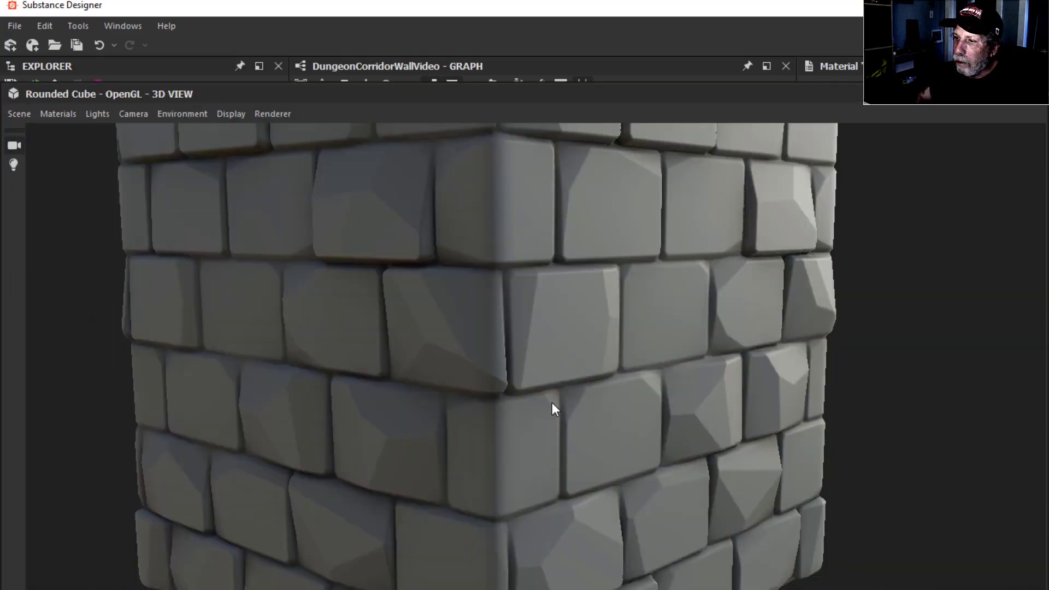
pyautogui.scroll(-5, 551, 398)
pyautogui.moveTo(588, 399)
pyautogui.mouseDown()
pyautogui.moveTo(572, 365)
pyautogui.moveTo(534, 344)
pyautogui.moveTo(523, 365)
pyautogui.moveTo(522, 294)
pyautogui.moveTo(493, 319)
pyautogui.moveTo(607, 300)
pyautogui.moveTo(502, 326)
pyautogui.moveTo(613, 327)
pyautogui.mouseUp()
pyautogui.moveTo(544, 343)
pyautogui.mouseDown()
pyautogui.moveTo(591, 312)
pyautogui.moveTo(590, 330)
pyautogui.moveTo(601, 326)
pyautogui.moveTo(558, 336)
pyautogui.mouseUp()
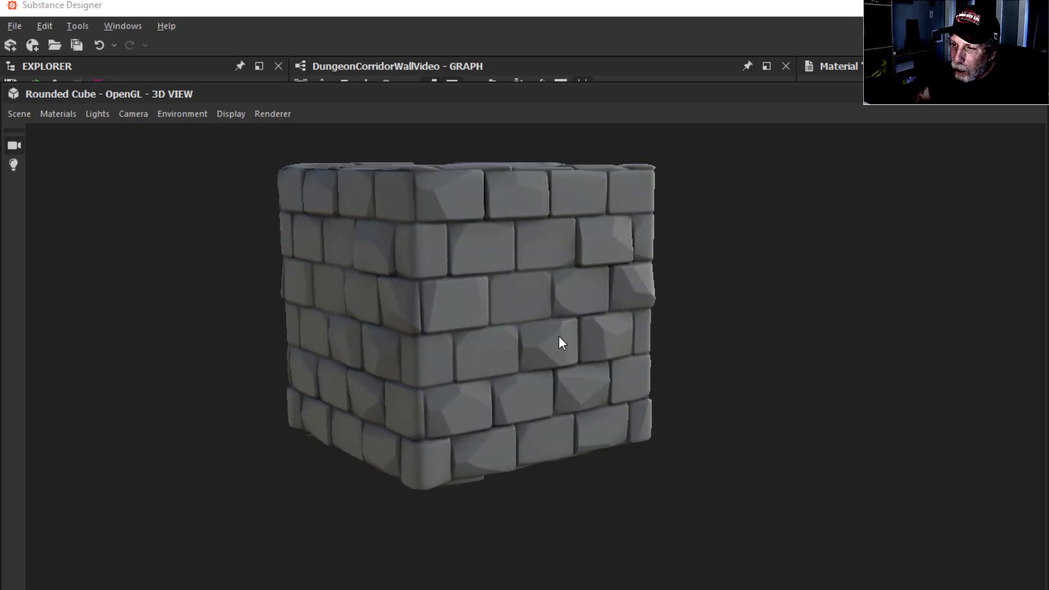
pyautogui.scroll(3, 562, 342)
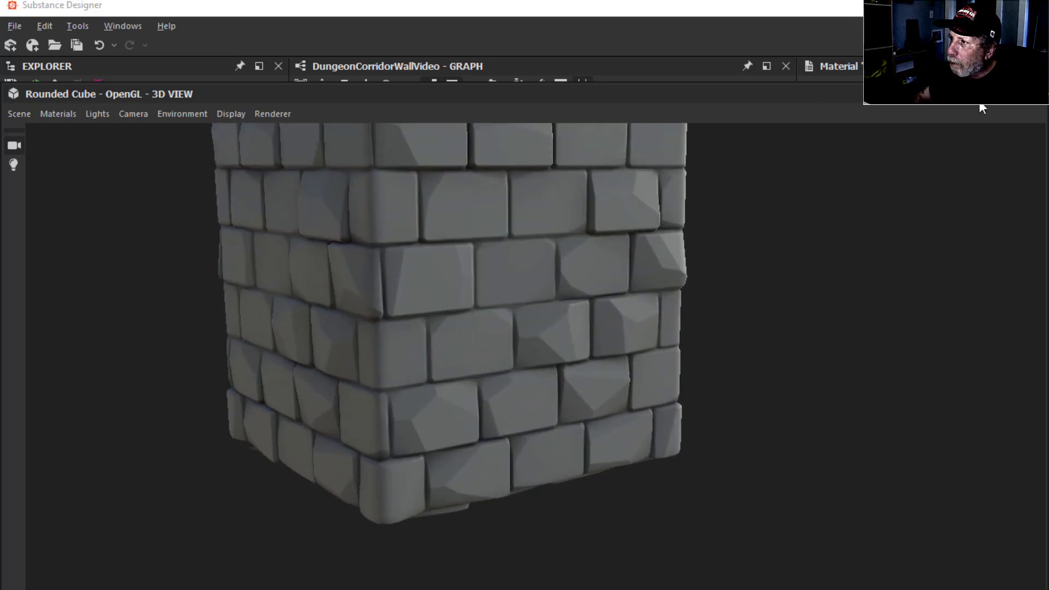
pyautogui.click(1015, 94)
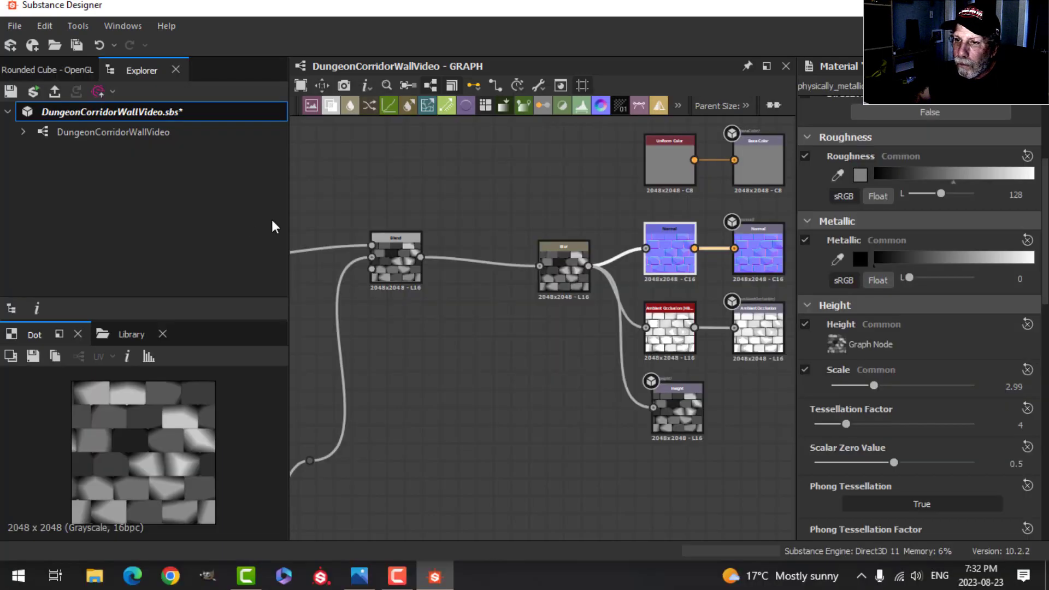
pyautogui.click(55, 70)
pyautogui.scroll(3, 183, 219)
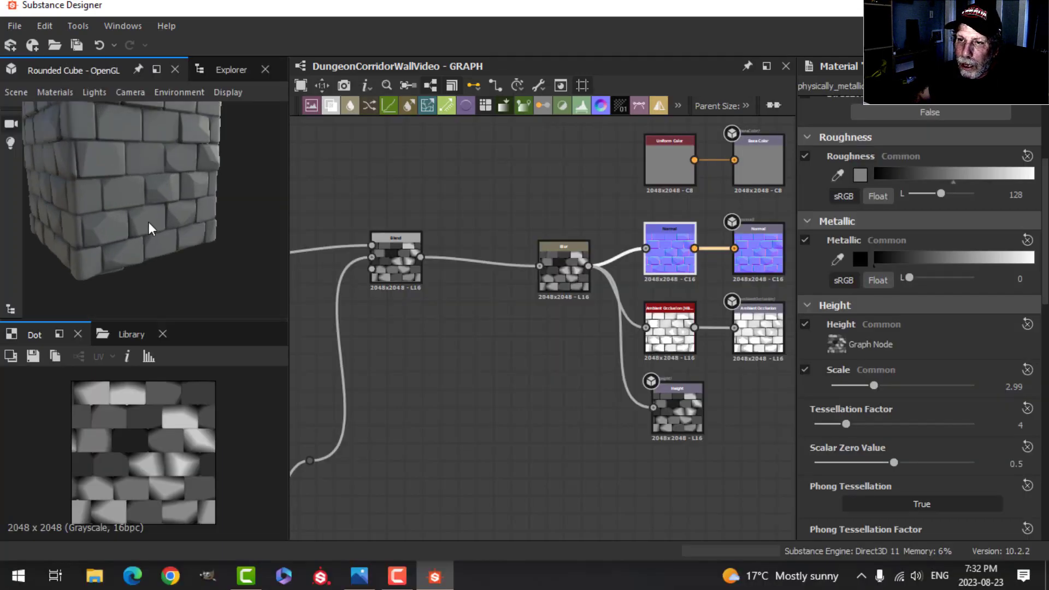
pyautogui.moveTo(149, 222); pyautogui.dragTo(164, 248, button='middle')
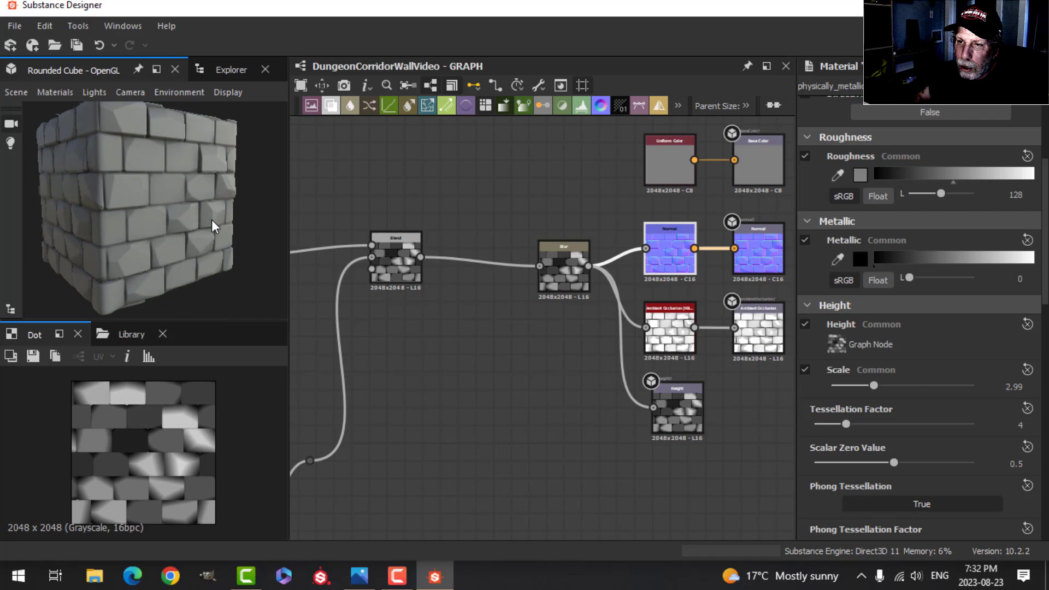
# Set the intensity of the Blur node ahead of the outputs to 0.14.
pyautogui.scroll(3, 614, 289)
pyautogui.click(550, 264)
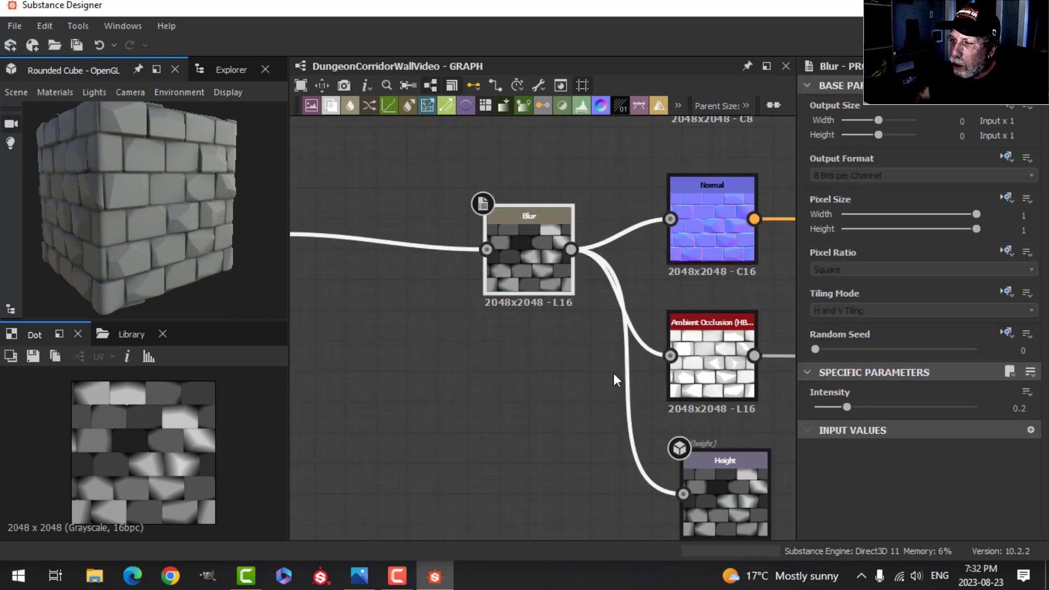
pyautogui.moveTo(848, 409); pyautogui.dragTo(838, 405)
pyautogui.scroll(-1, 536, 396)
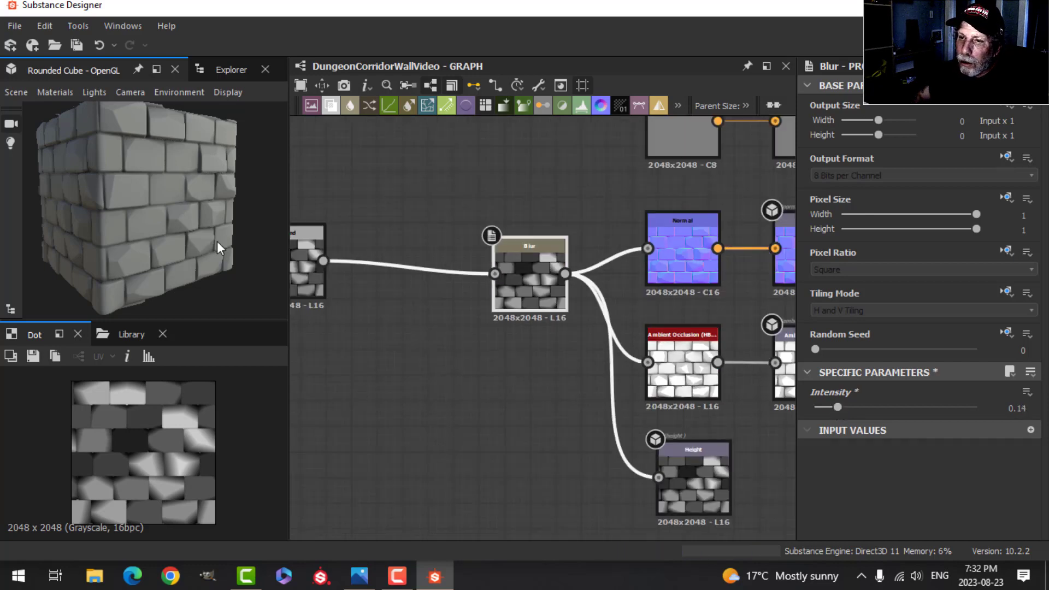
# Set the Ambient Occlusion (HBAO) node's height depth to 0.27 and check the darker mortar gaps on the cube.
pyautogui.moveTo(458, 390); pyautogui.dragTo(392, 335, button='middle')
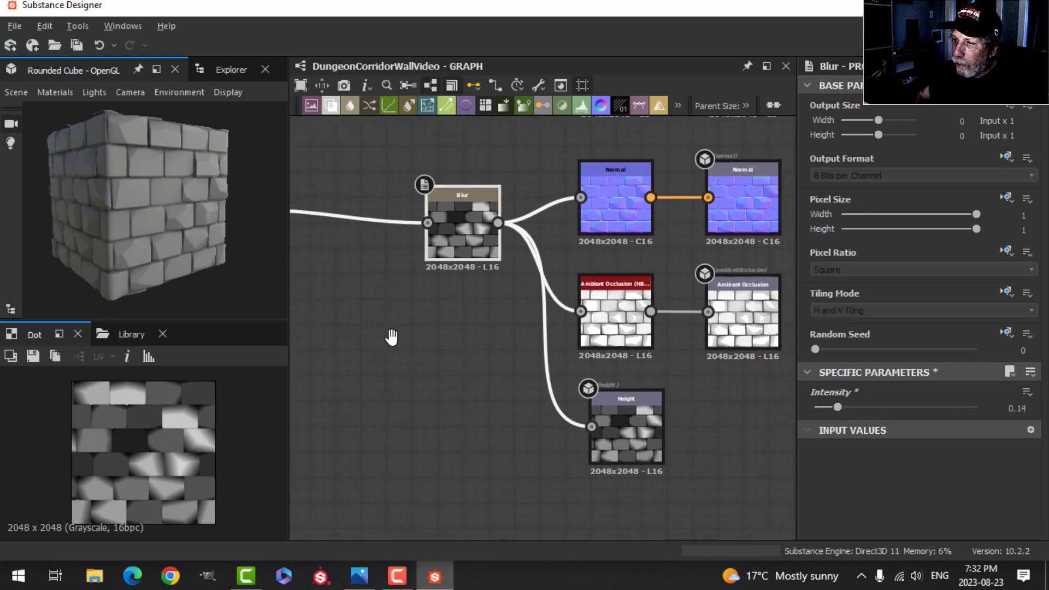
pyautogui.click(640, 306)
pyautogui.scroll(-2, 832, 470)
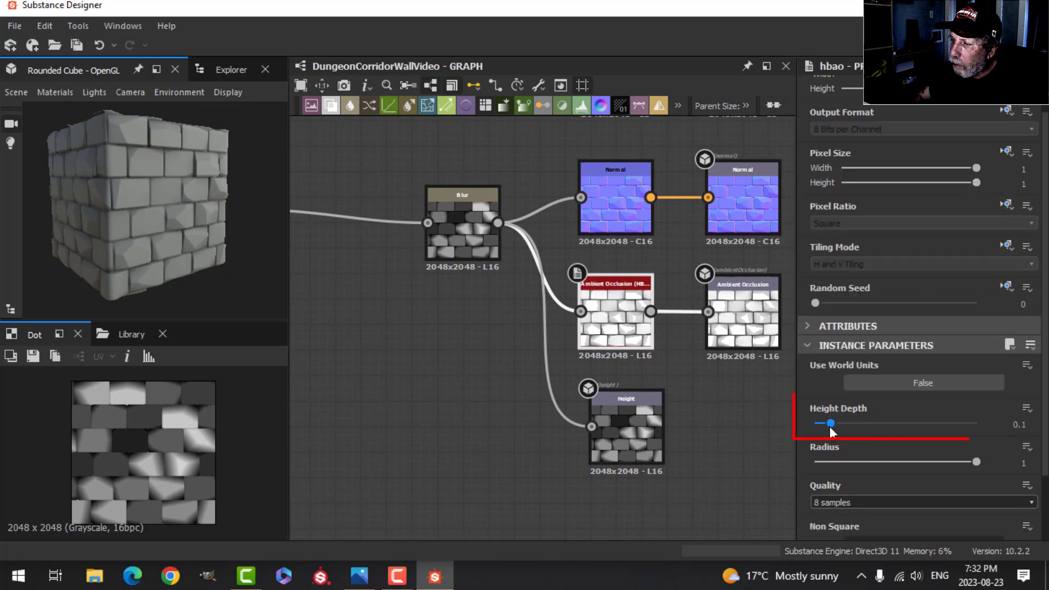
pyautogui.moveTo(831, 424); pyautogui.dragTo(860, 426)
pyautogui.moveTo(187, 264); pyautogui.dragTo(160, 232)
pyautogui.scroll(3, 204, 235)
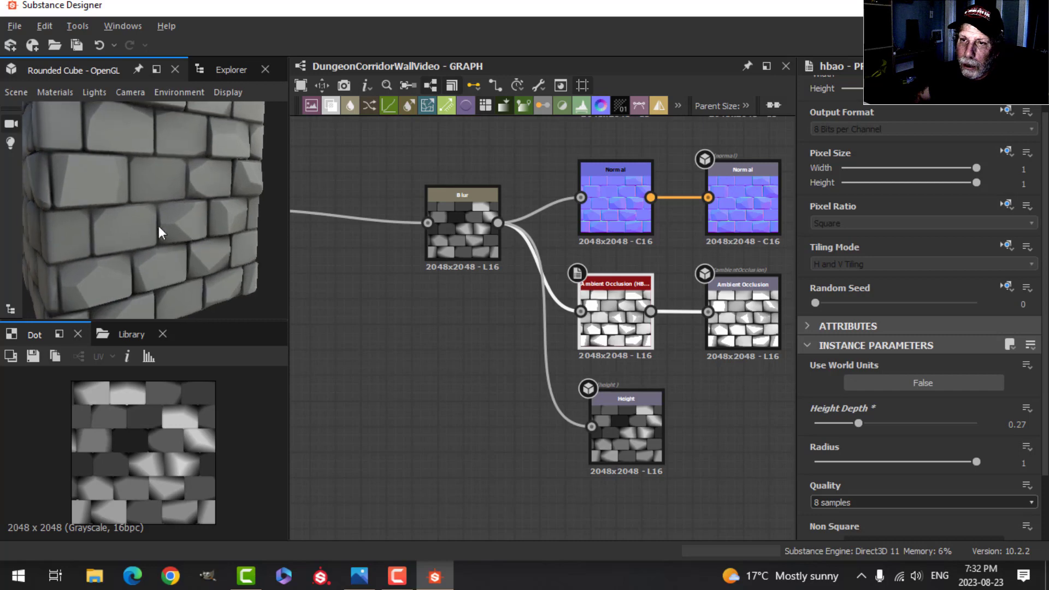
# Preview the material on the Plane (hi-res) mesh and examine the brick relief up close.
pyautogui.click(19, 91)
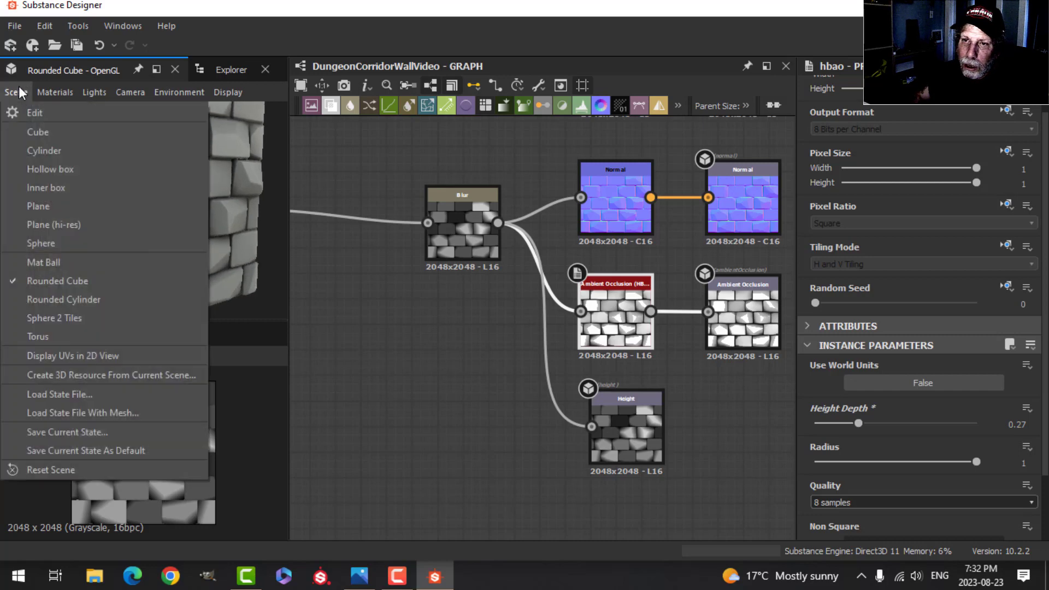
pyautogui.click(69, 224)
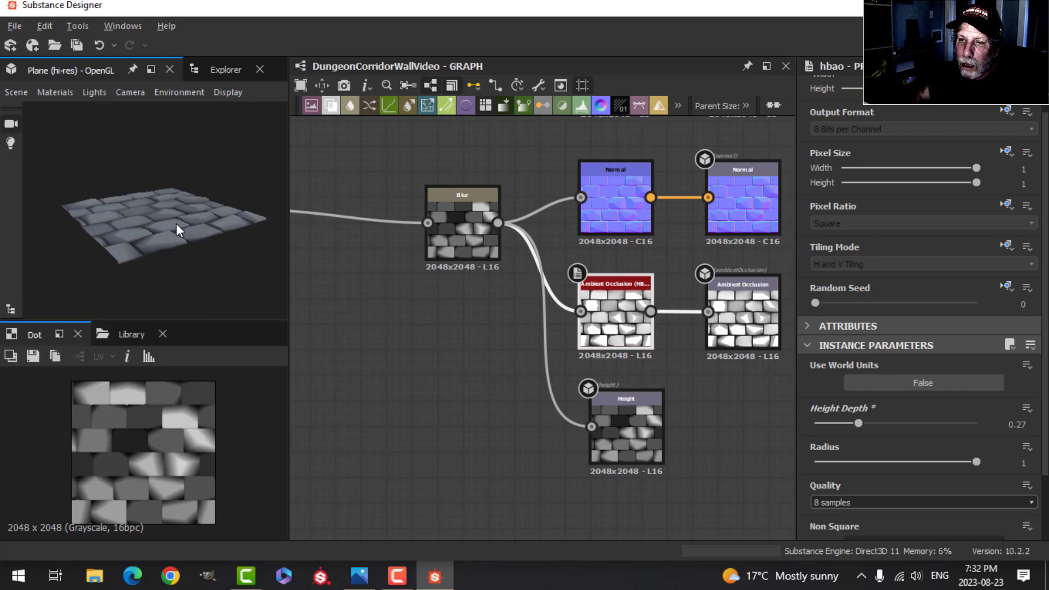
pyautogui.moveTo(176, 224); pyautogui.dragTo(146, 260)
pyautogui.scroll(5, 187, 247)
pyautogui.scroll(-1, 149, 260)
pyautogui.scroll(3, 161, 227)
pyautogui.moveTo(160, 227); pyautogui.dragTo(162, 174, button='middle')
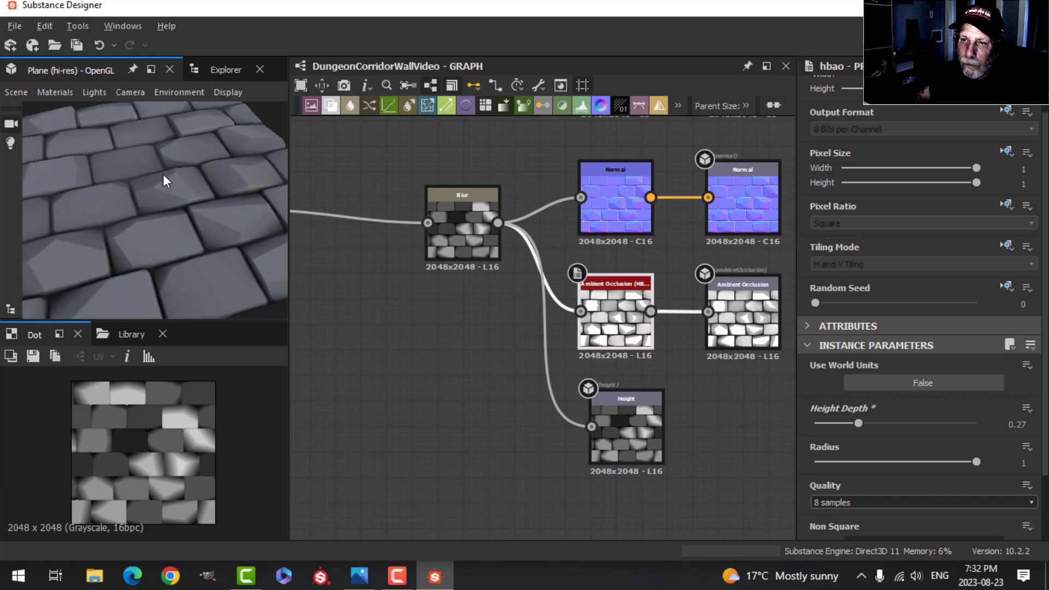
pyautogui.moveTo(163, 176); pyautogui.dragTo(165, 224)
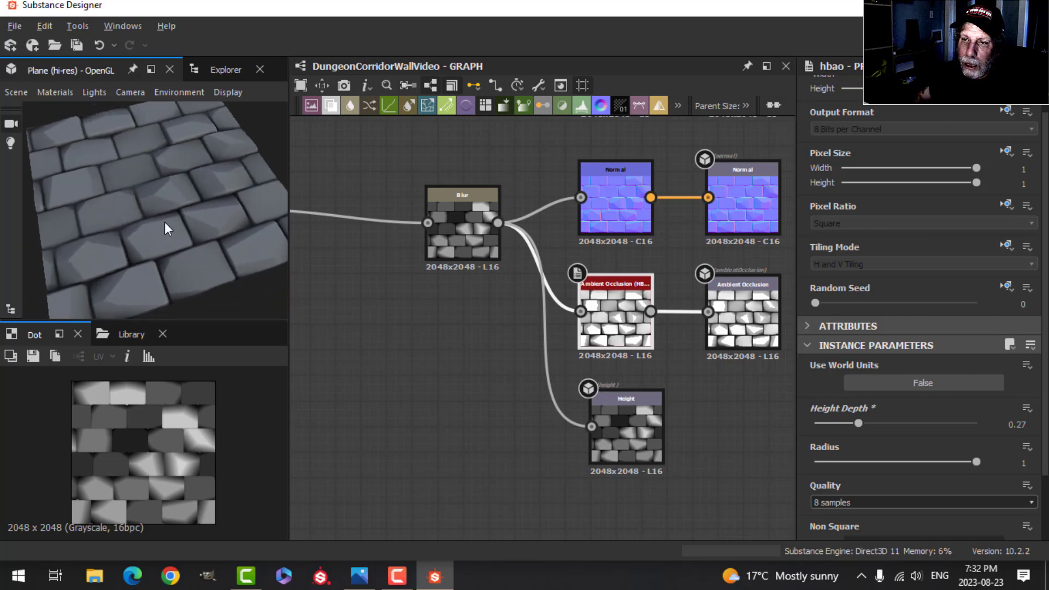
# Change the 3D preview mesh to Rounded Cylinder and frame it to show the brick relief.
pyautogui.click(16, 93)
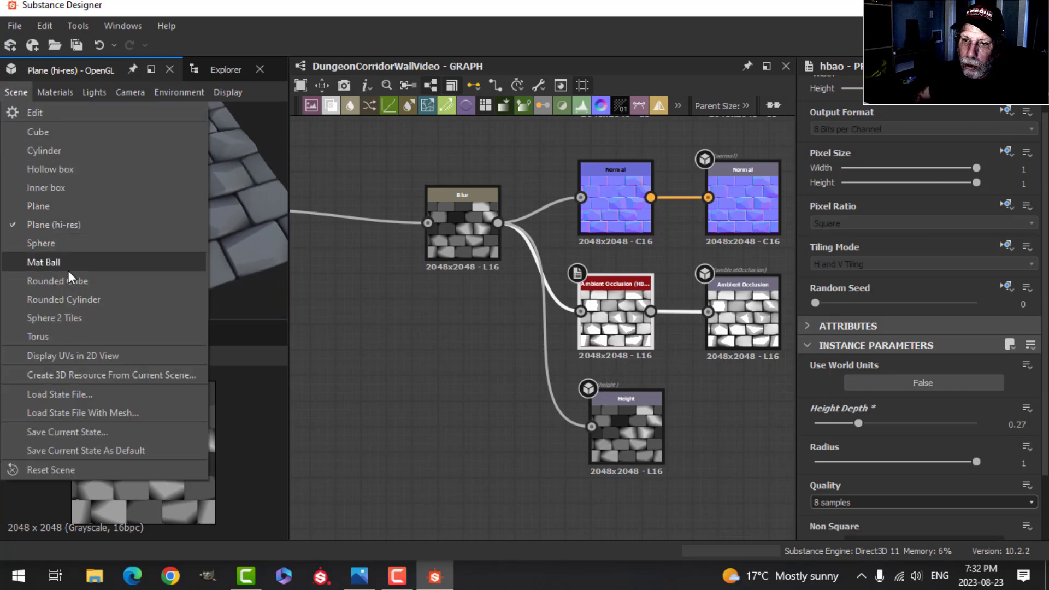
pyautogui.click(70, 300)
pyautogui.moveTo(183, 255); pyautogui.dragTo(80, 168)
pyautogui.scroll(-2, 189, 224)
pyautogui.scroll(4, 189, 224)
# Review the whole node network from the brick mask to the outputs alongside the relief on the cylinder.
pyautogui.scroll(-7, 467, 274)
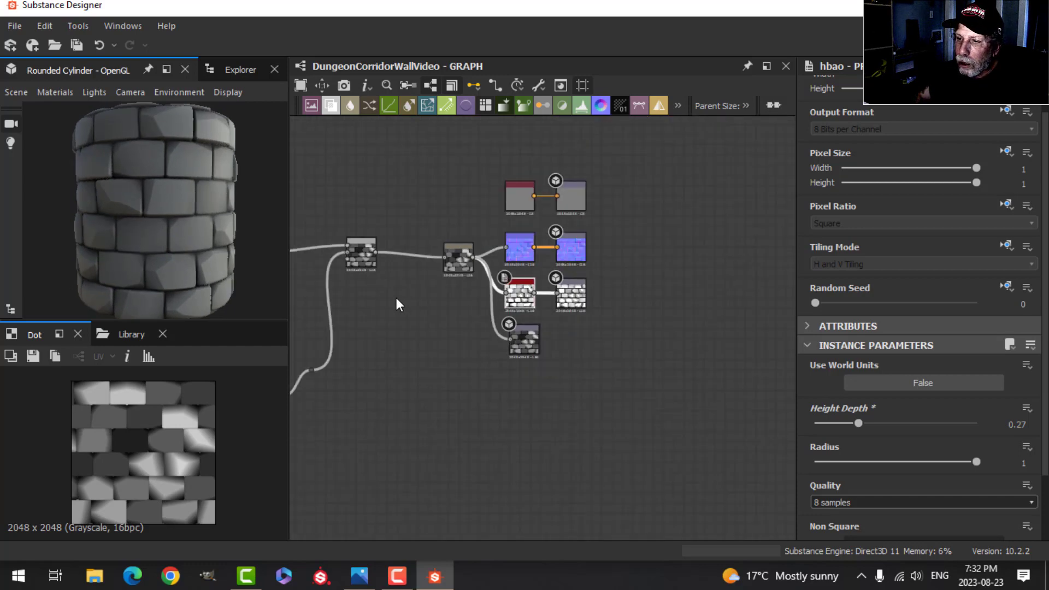
pyautogui.moveTo(395, 298); pyautogui.dragTo(671, 303, button='middle')
pyautogui.scroll(3, 473, 284)
pyautogui.moveTo(438, 261); pyautogui.dragTo(533, 232, button='middle')
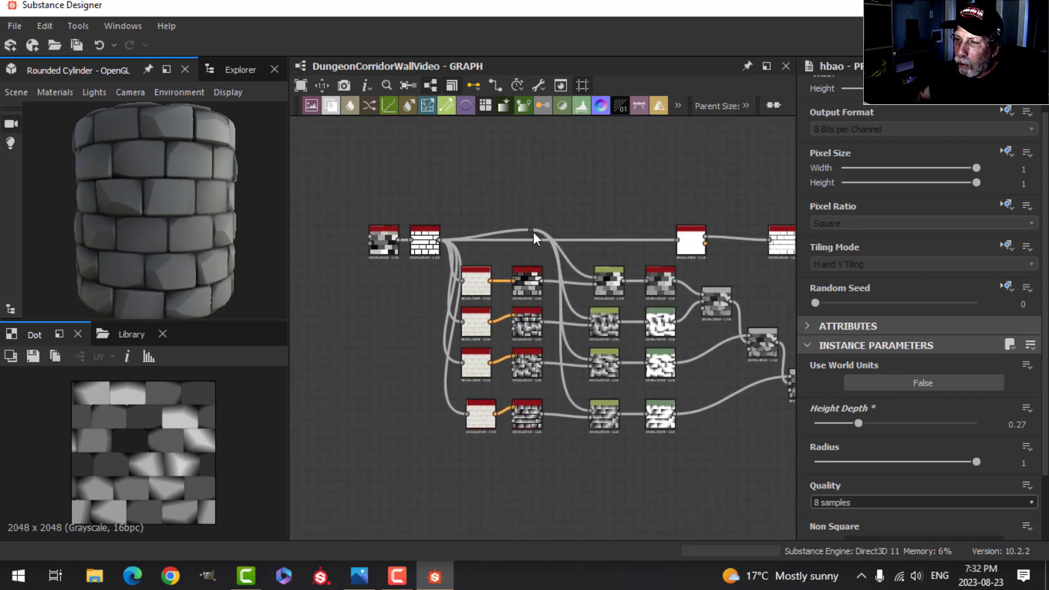
pyautogui.scroll(-1, 705, 208)
pyautogui.moveTo(701, 195); pyautogui.dragTo(608, 141, button='middle')
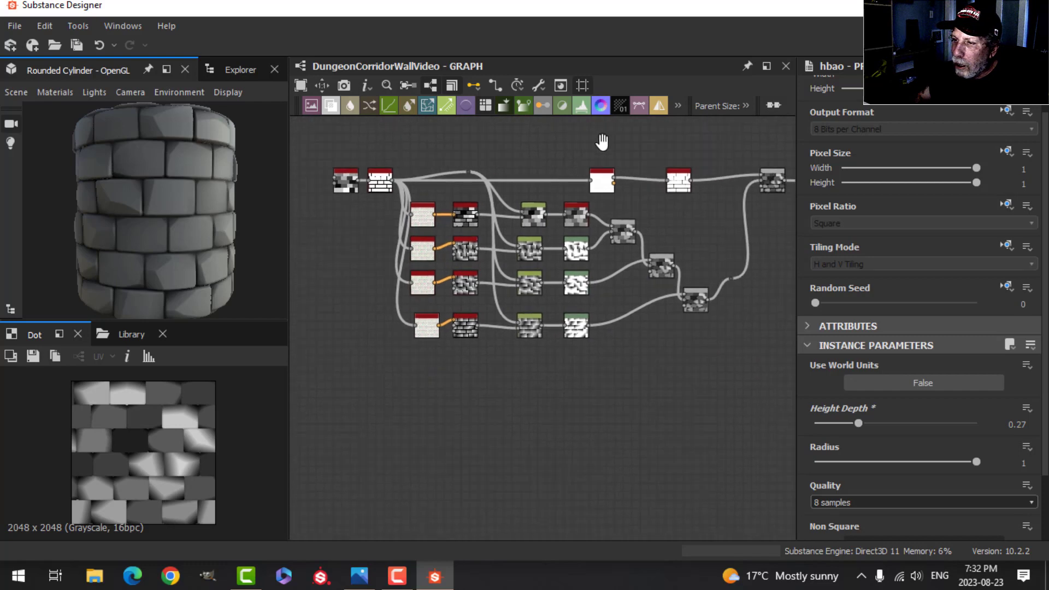
pyautogui.scroll(2, 529, 224)
pyautogui.moveTo(254, 248); pyautogui.dragTo(216, 243)
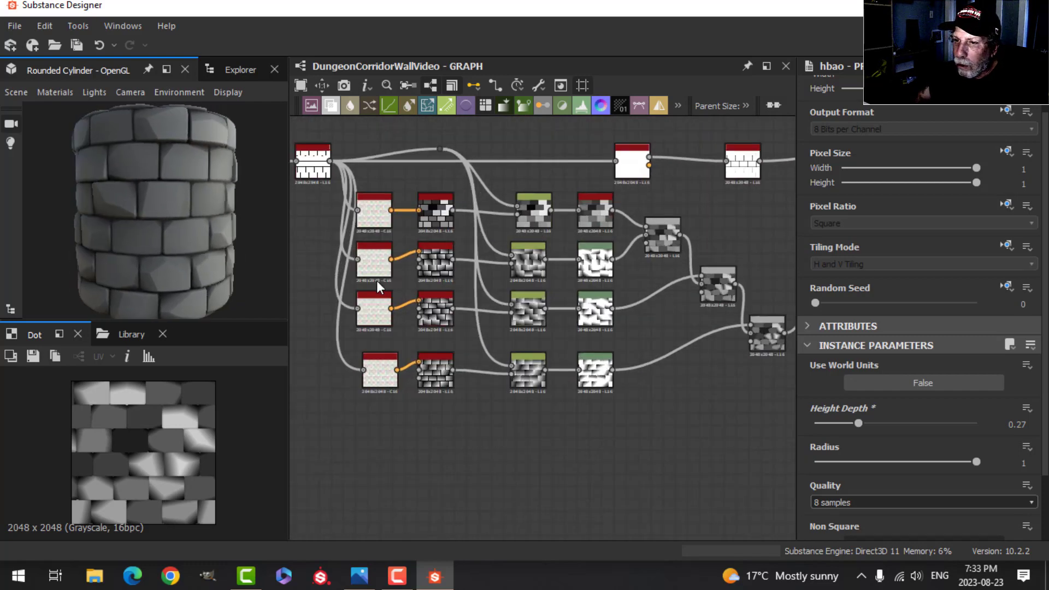
pyautogui.moveTo(129, 236); pyautogui.dragTo(148, 218)
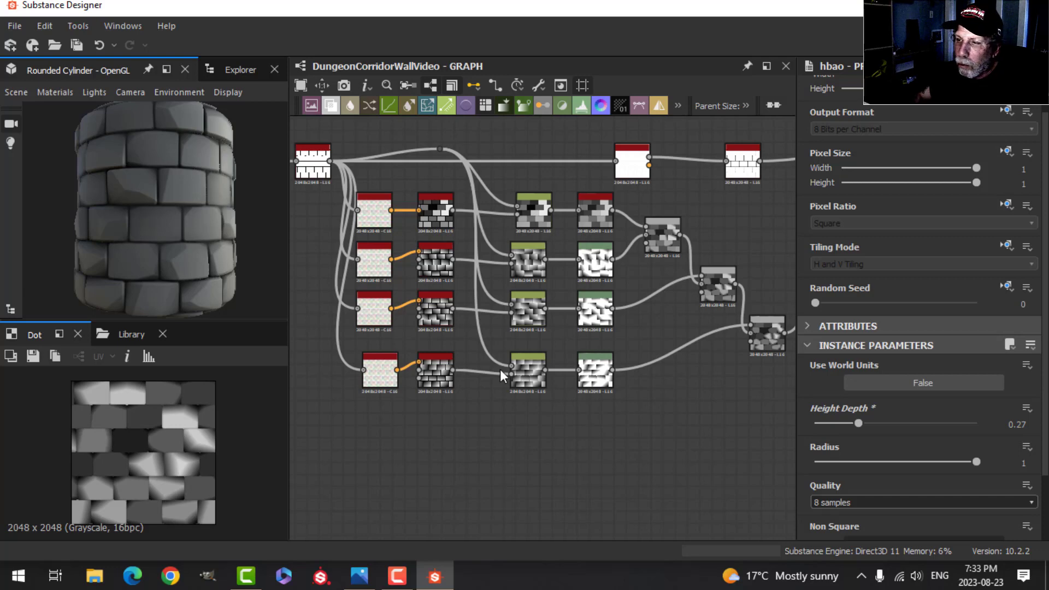
pyautogui.scroll(-5, 612, 397)
pyautogui.moveTo(679, 391); pyautogui.dragTo(601, 394, button='middle')
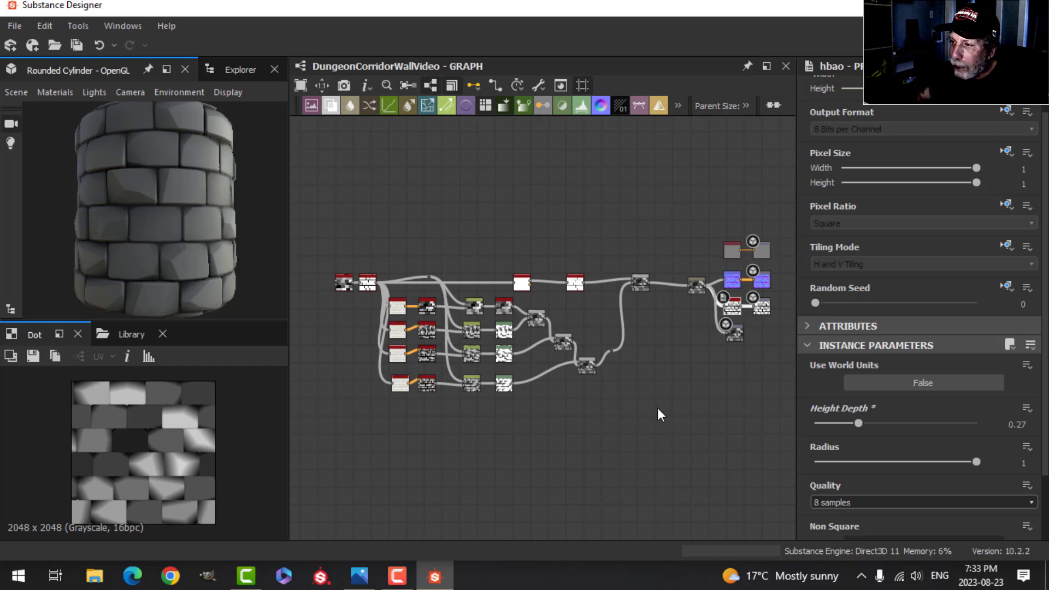
# Add a frame around the brick mask, distance, levels and blend nodes that form the tiles and their chipping.
pyautogui.scroll(-2, 628, 426)
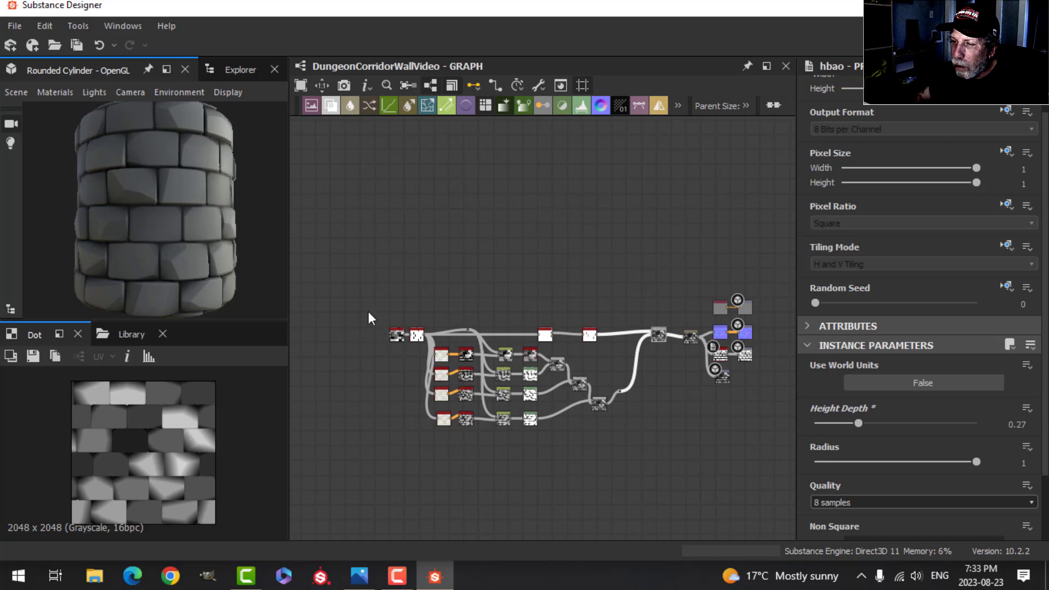
pyautogui.moveTo(363, 302); pyautogui.dragTo(621, 445)
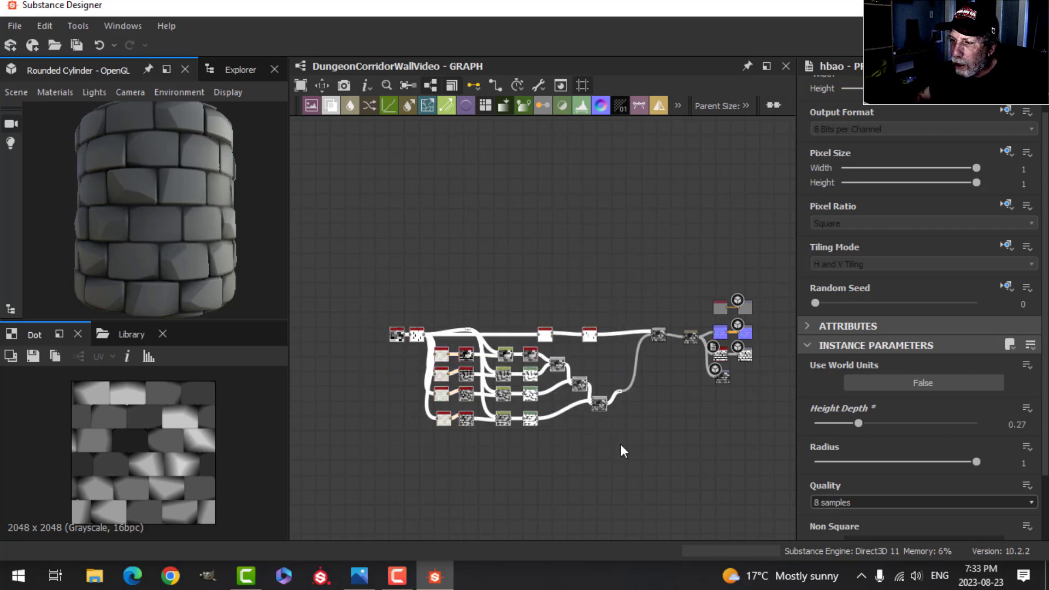
pyautogui.press('space')
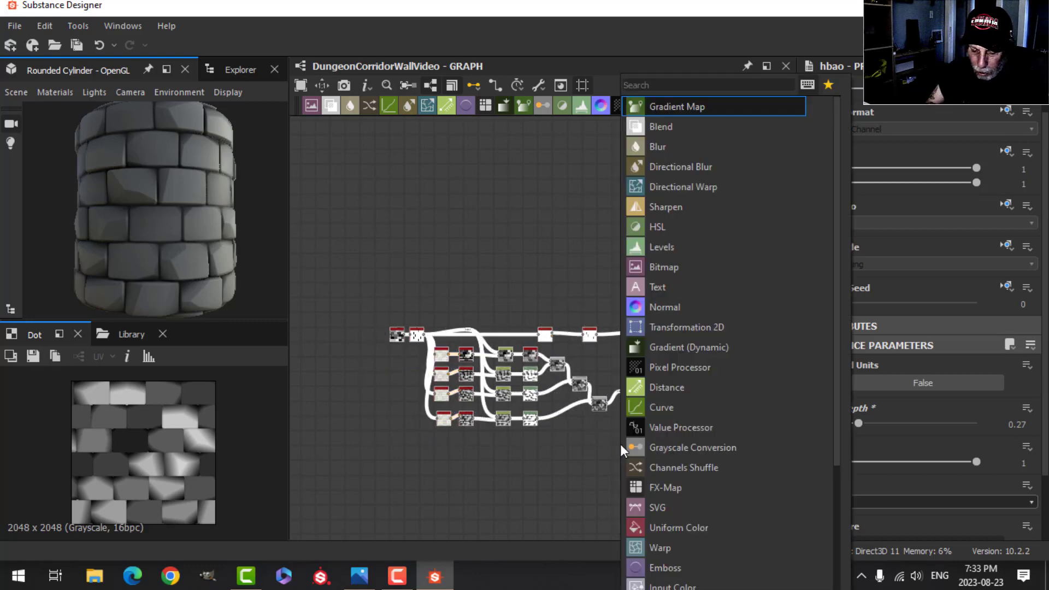
pyautogui.write('fr')
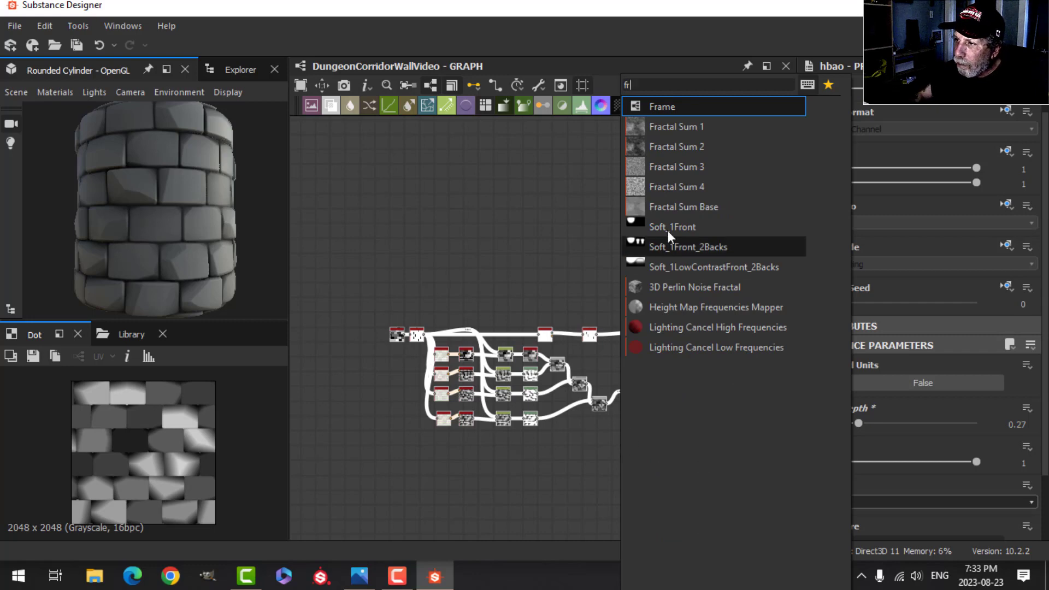
pyautogui.click(691, 108)
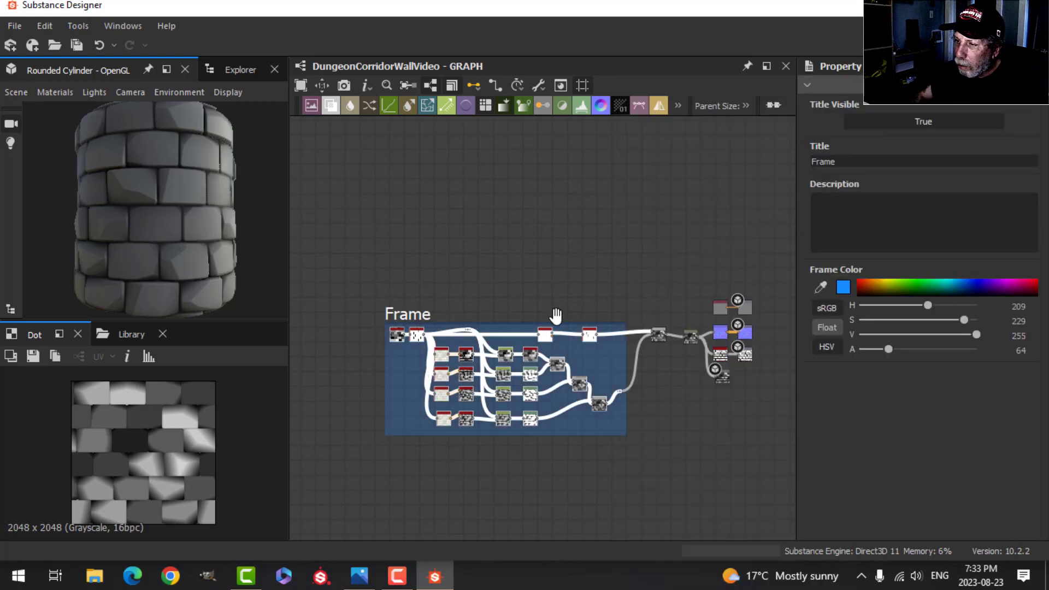
# Title the new frame "Tiles/Chipping".
pyautogui.scroll(3, 555, 316)
pyautogui.scroll(-2, 555, 316)
pyautogui.moveTo(859, 158); pyautogui.dragTo(783, 162)
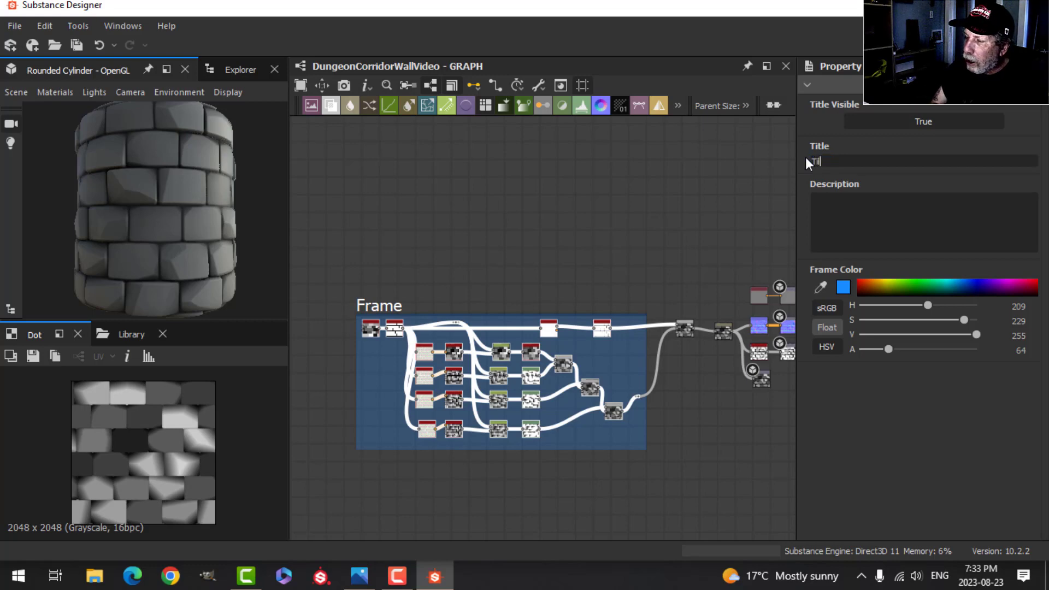
pyautogui.write('Tiles/')
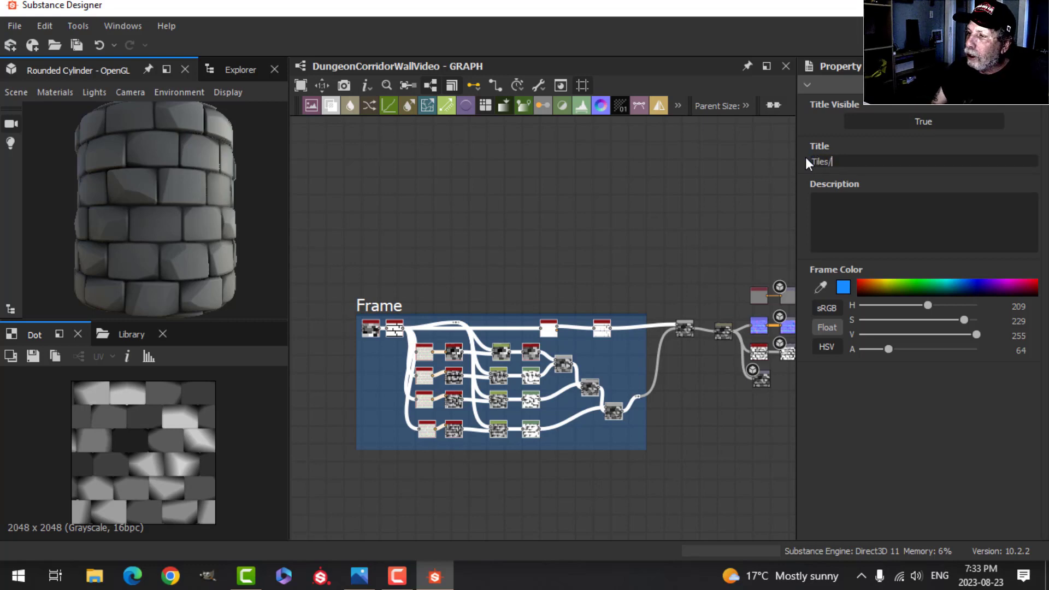
pyautogui.write('Chipping')
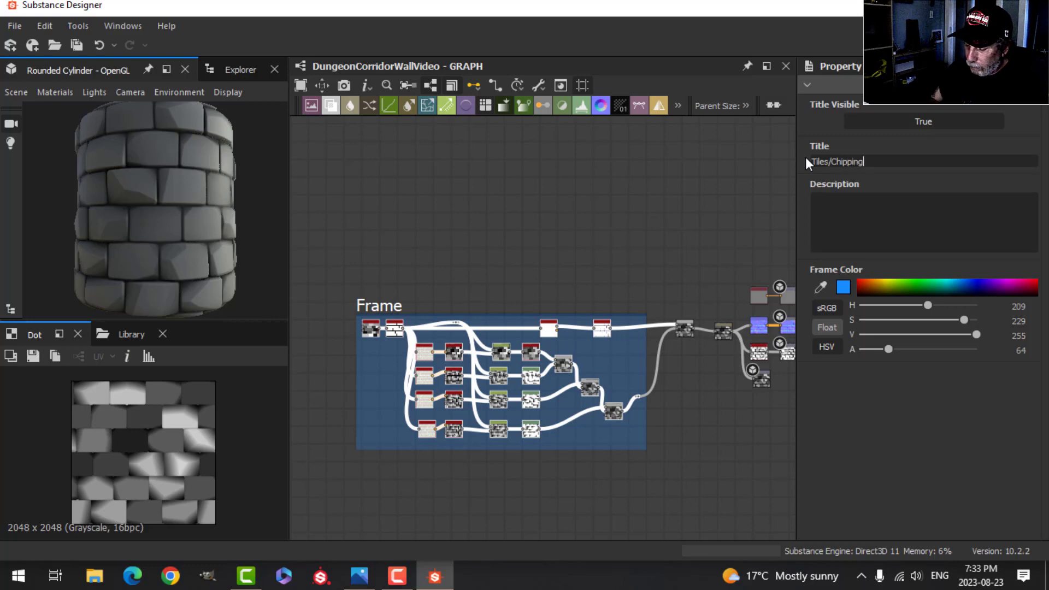
pyautogui.press('Return')
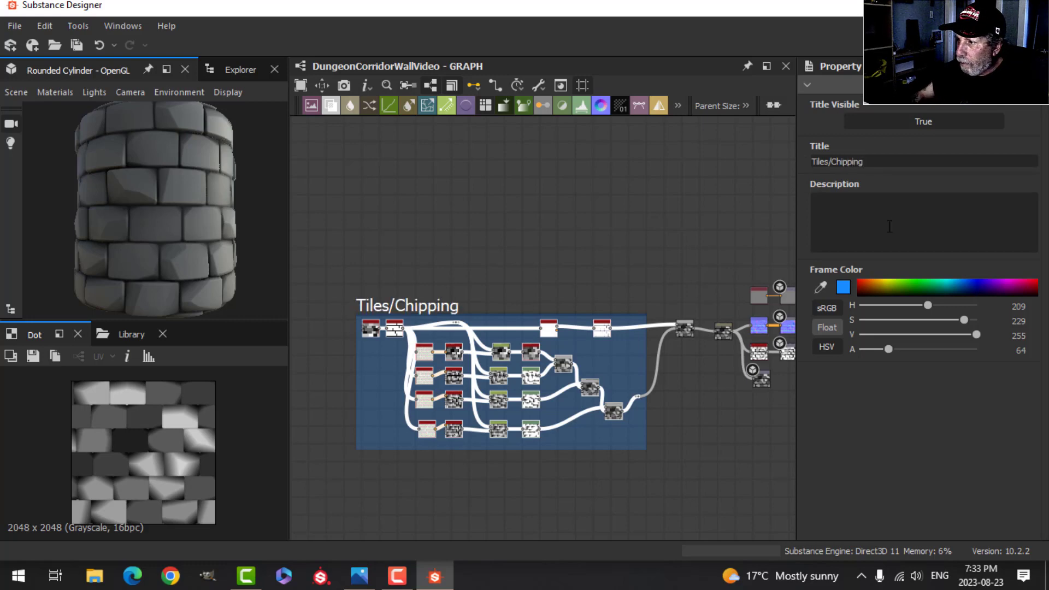
# Change the Tiles/Chipping frame's colour to white (#ffffff).
pyautogui.click(843, 287)
pyautogui.moveTo(533, 308); pyautogui.dragTo(454, 283)
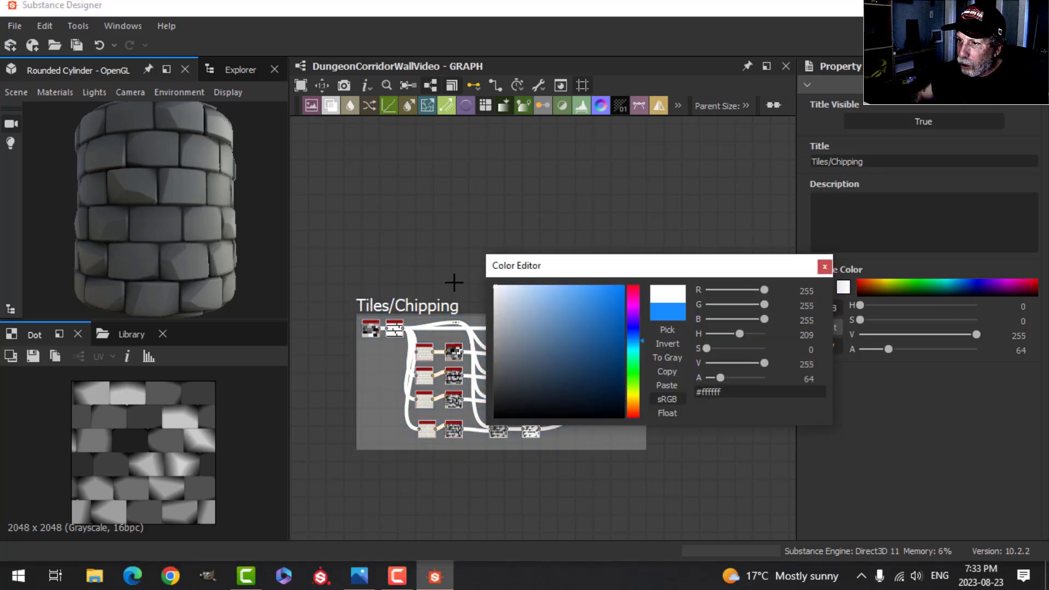
pyautogui.click(825, 268)
pyautogui.scroll(2, 517, 269)
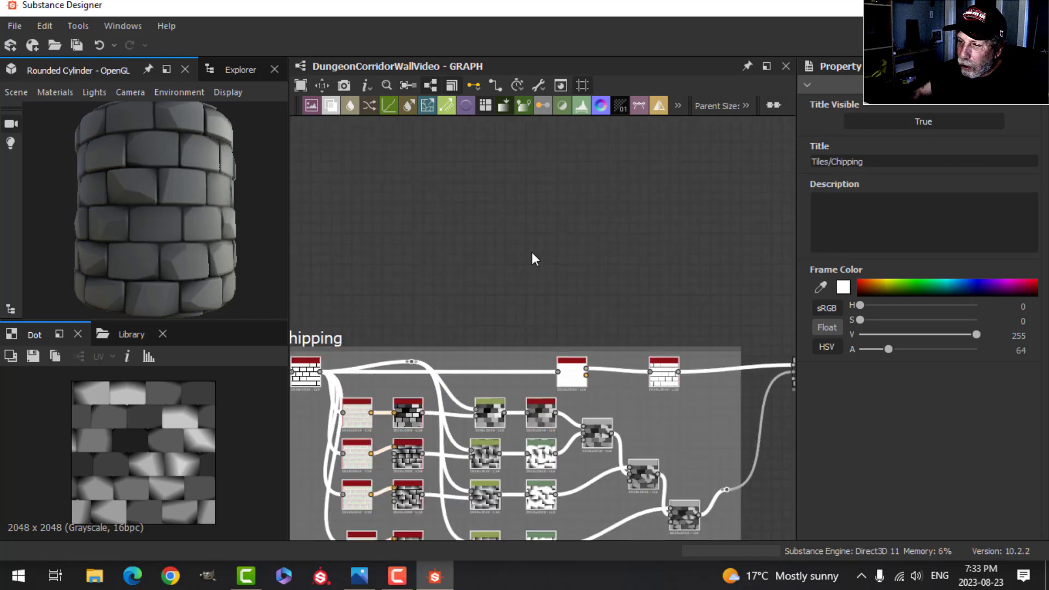
pyautogui.scroll(-2, 533, 251)
pyautogui.moveTo(538, 264); pyautogui.dragTo(546, 213, button='middle')
pyautogui.scroll(3, 574, 253)
pyautogui.scroll(-2, 575, 248)
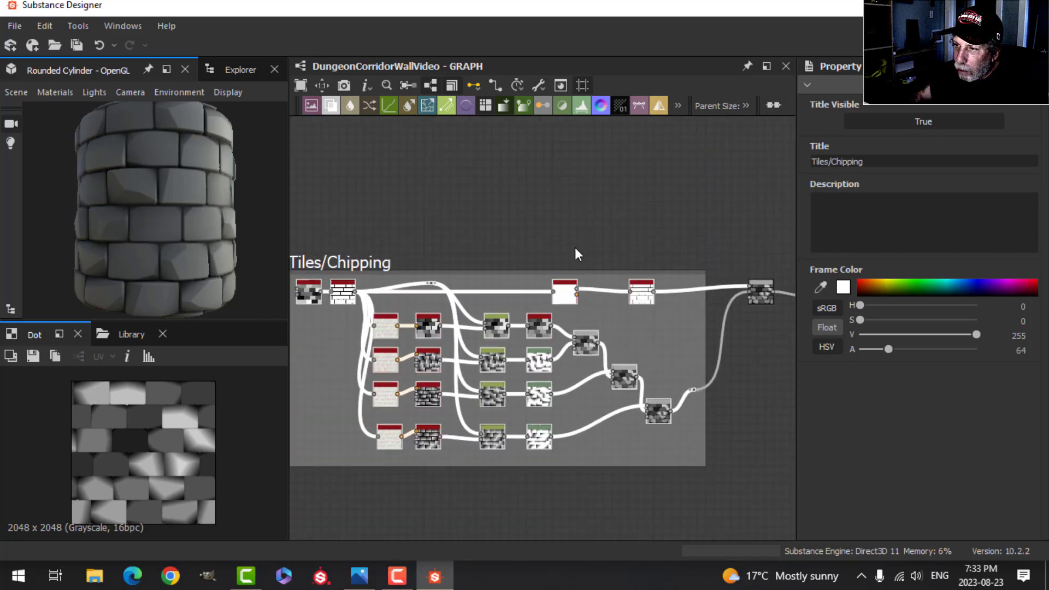
pyautogui.moveTo(575, 248); pyautogui.dragTo(600, 246, button='middle')
# Save the DungeonCorridorWallVideo.sbs package.
pyautogui.click(232, 71)
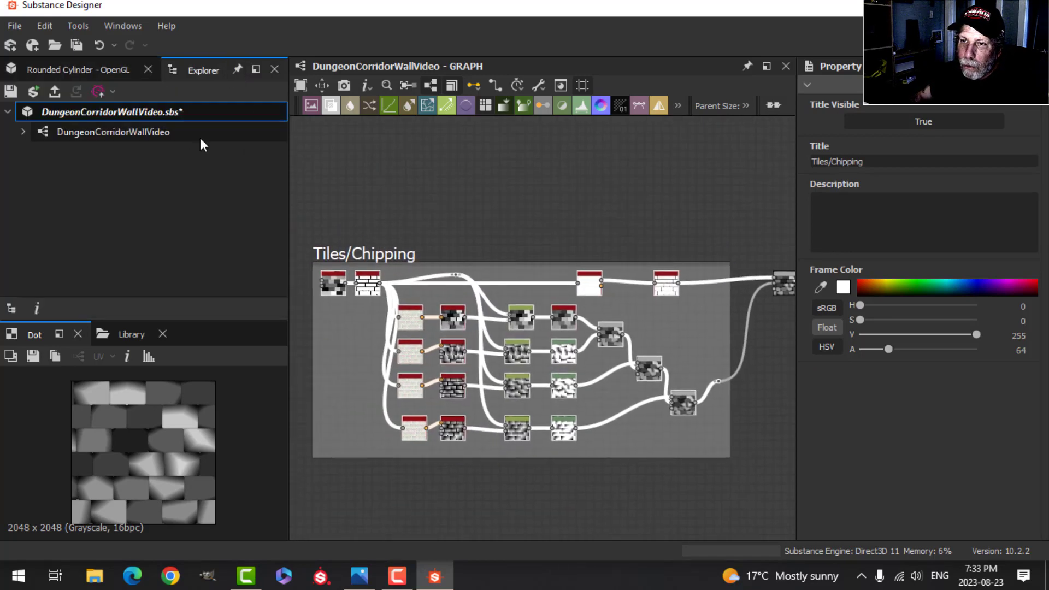
pyautogui.rightClick(146, 112)
pyautogui.click(188, 196)
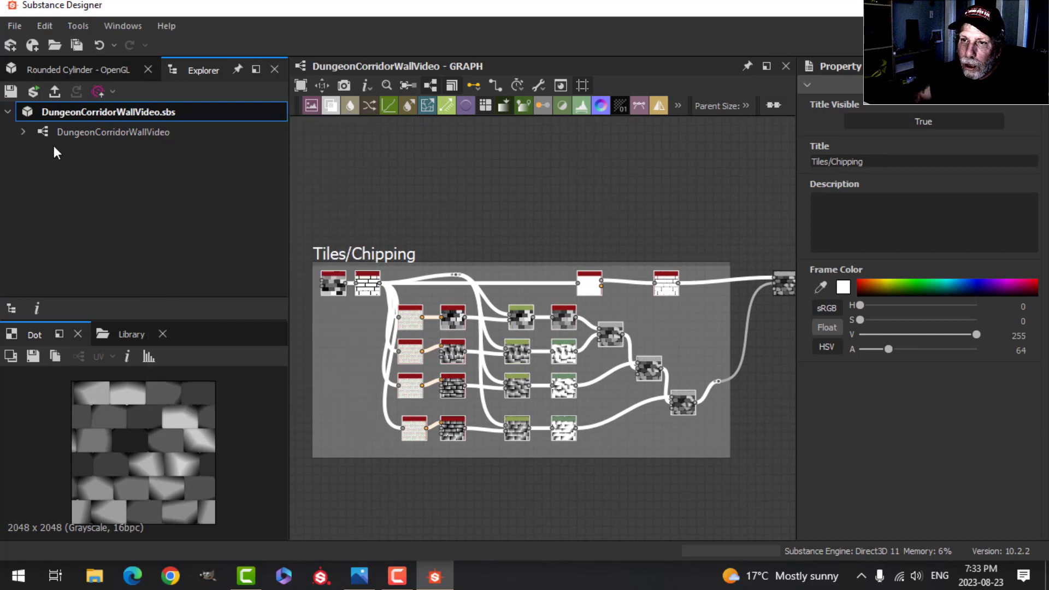
pyautogui.scroll(-1, 531, 210)
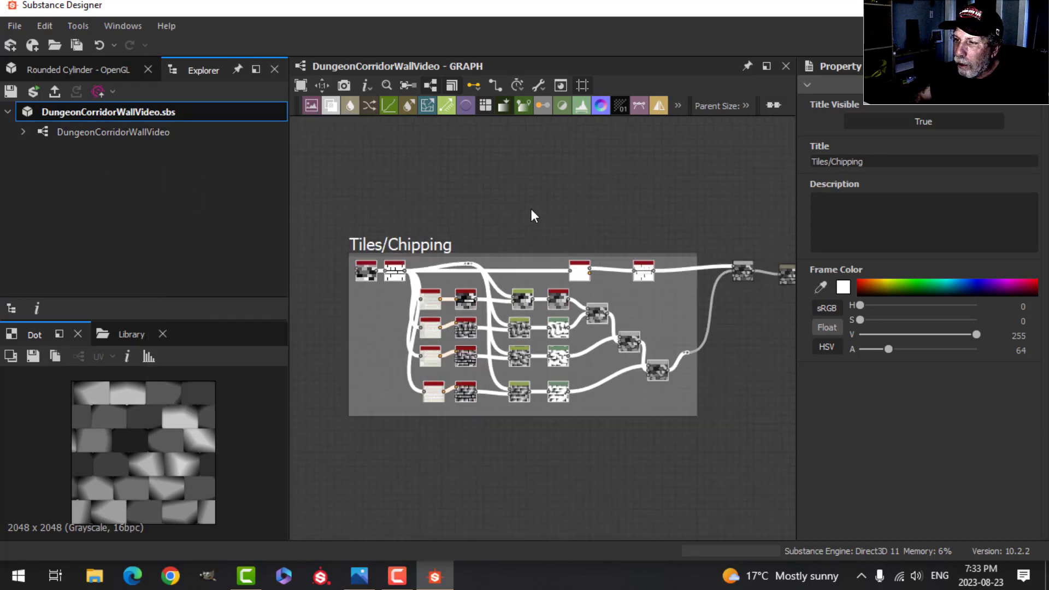
# Return to the 3D preview and examine the brick relief on the rounded cylinder from several angles.
pyautogui.click(72, 70)
pyautogui.moveTo(192, 228)
pyautogui.mouseDown()
pyautogui.moveTo(205, 199)
pyautogui.moveTo(132, 217)
pyautogui.moveTo(149, 183)
pyautogui.moveTo(195, 181)
pyautogui.moveTo(224, 211)
pyautogui.moveTo(251, 172)
pyautogui.mouseUp()
pyautogui.moveTo(252, 180); pyautogui.dragTo(224, 213)
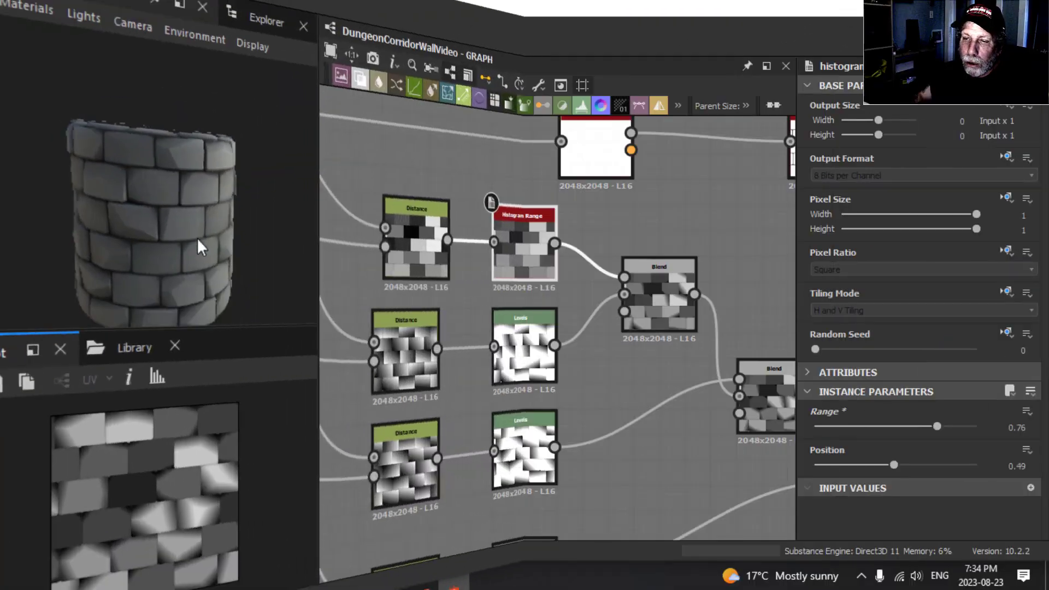
pyautogui.moveTo(173, 237)
pyautogui.mouseDown()
pyautogui.moveTo(179, 229)
pyautogui.moveTo(136, 245)
pyautogui.moveTo(152, 219)
pyautogui.moveTo(184, 254)
pyautogui.moveTo(192, 232)
pyautogui.moveTo(195, 282)
pyautogui.moveTo(196, 229)
pyautogui.mouseUp()
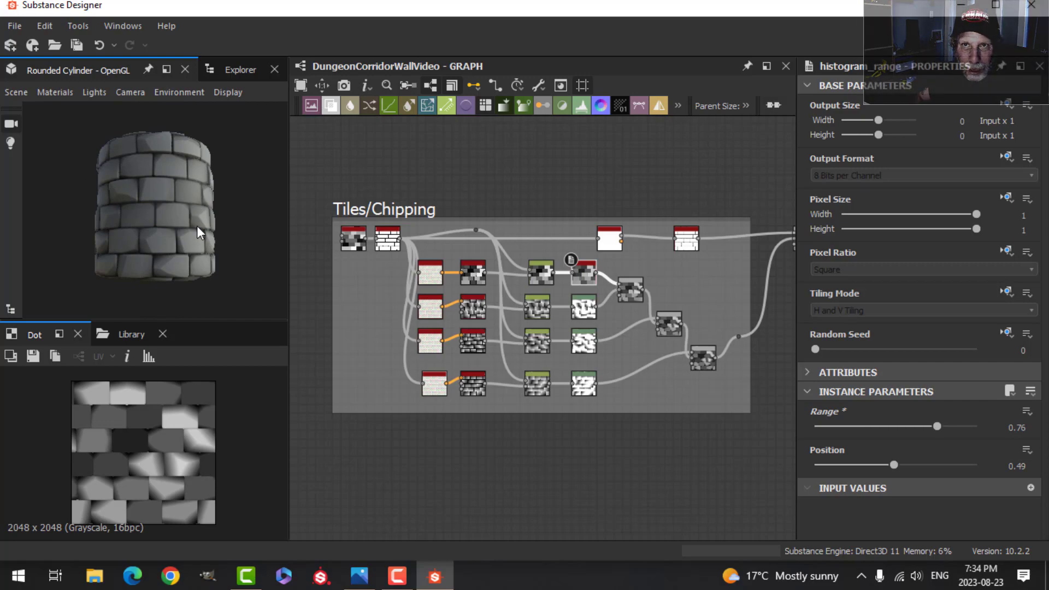